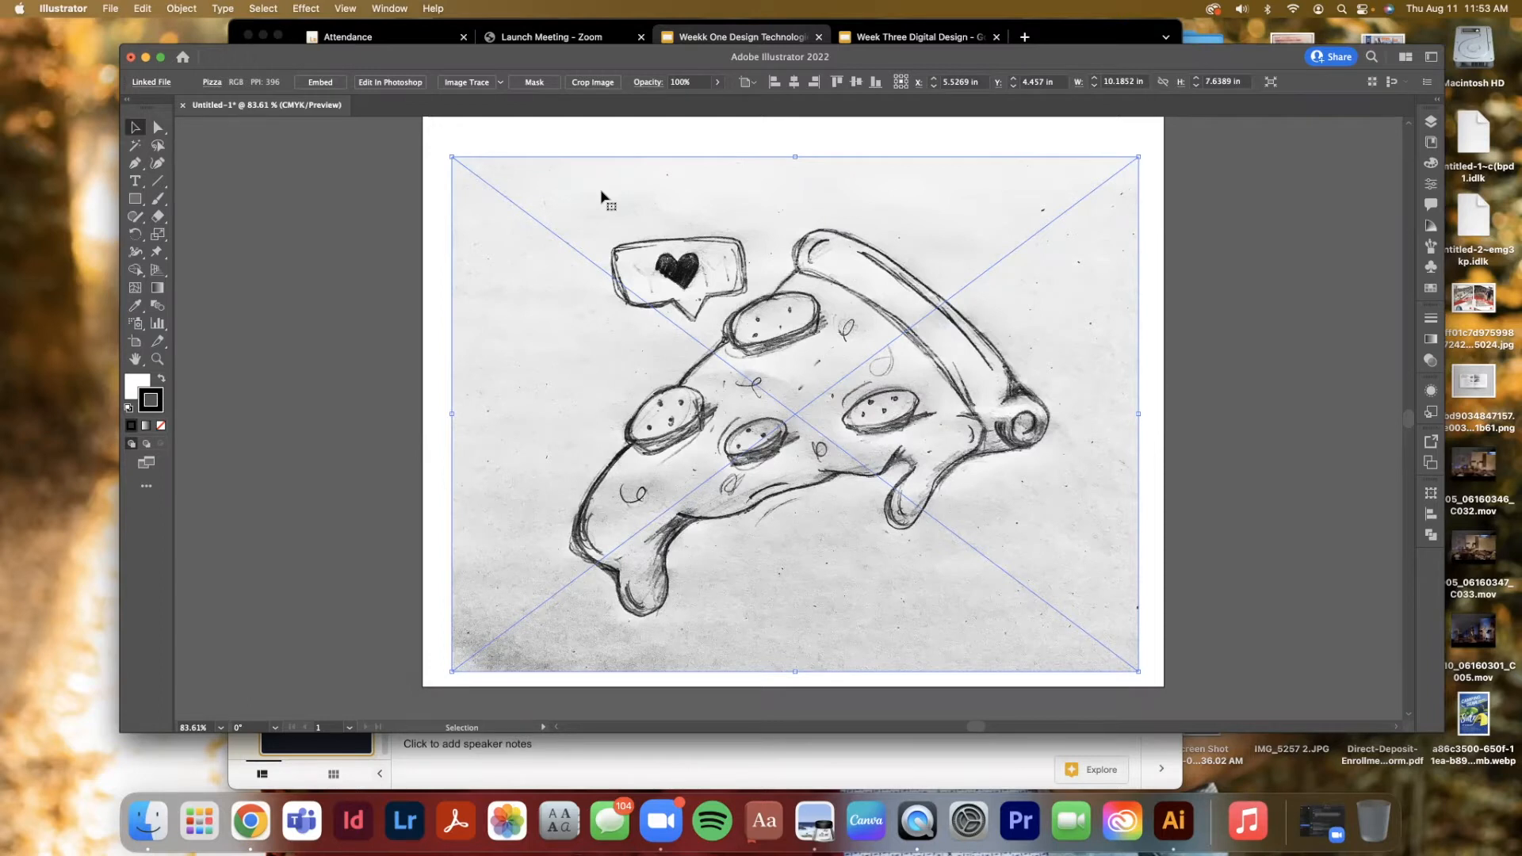
Nudge the placed pizza sketch image slightly to reposition it on the artboard
click(646, 143)
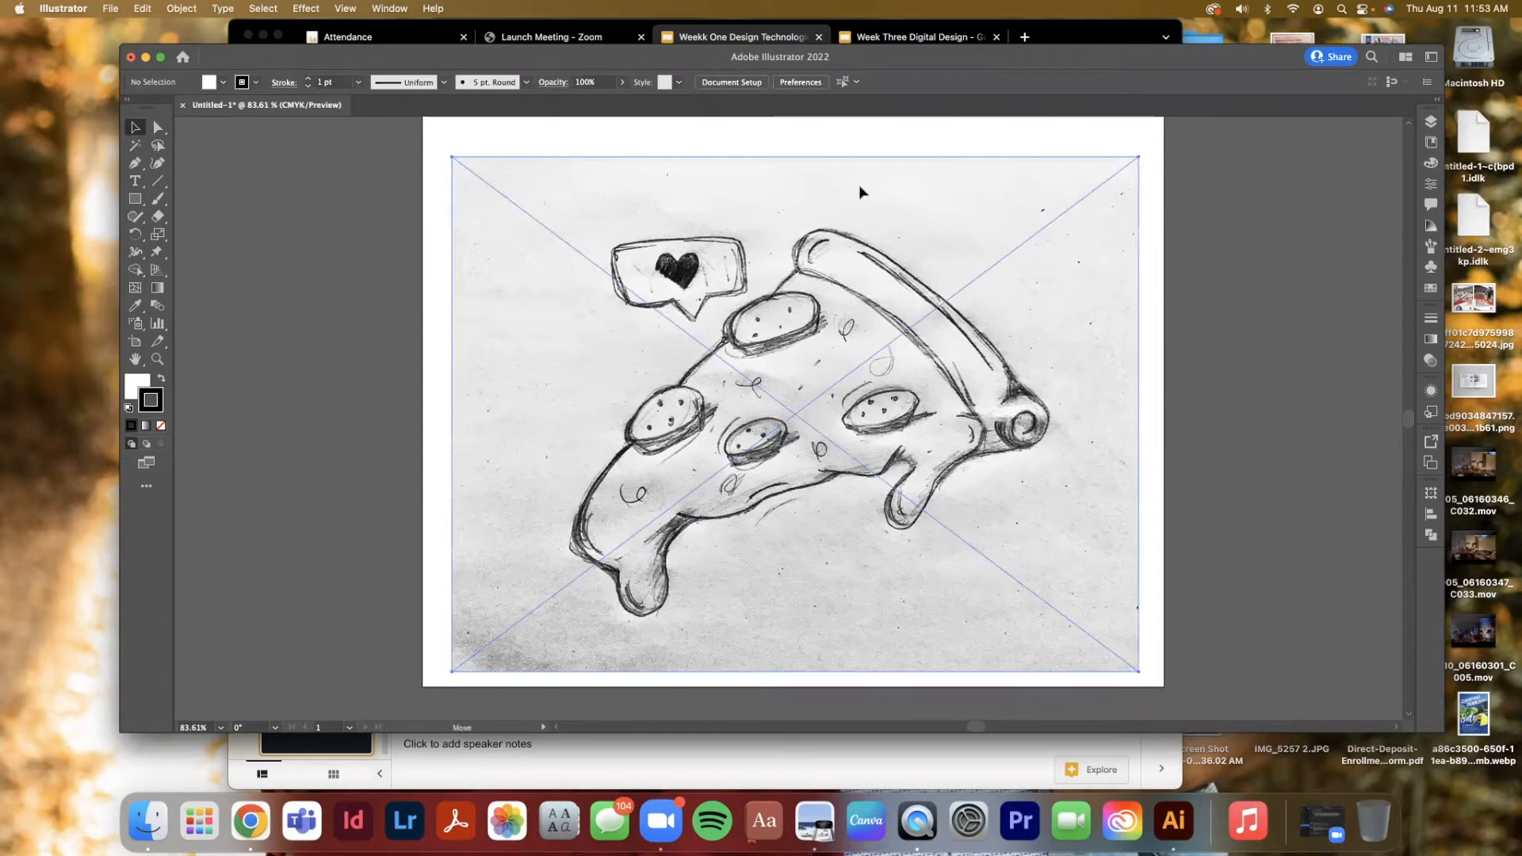
mouse_move(861, 229)
mouse_down()
mouse_move(860, 192)
mouse_move(867, 229)
mouse_up()
scroll(860, 191, left, 1)
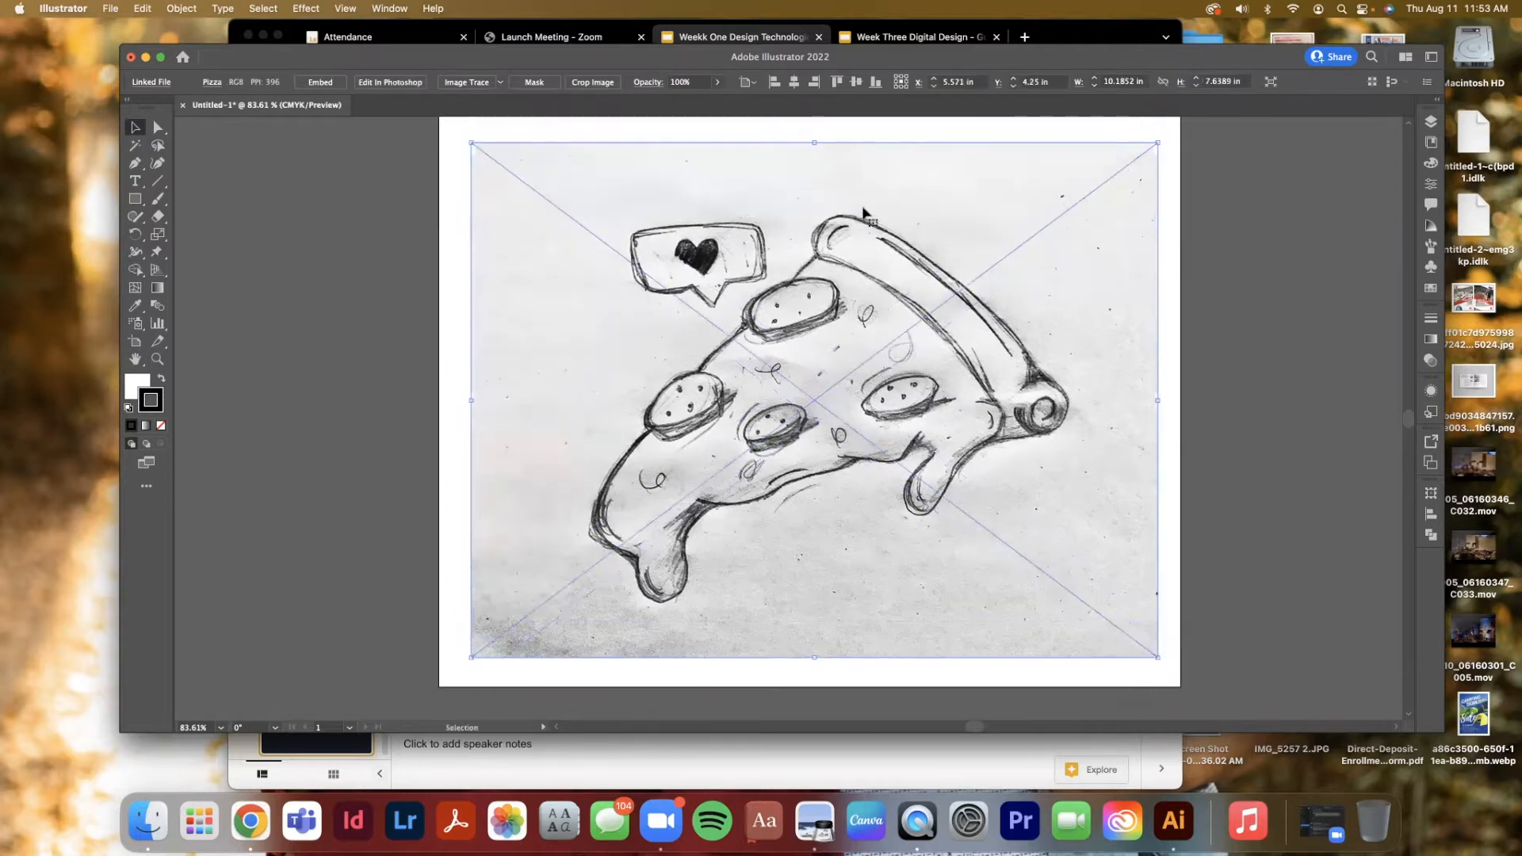
click(110, 10)
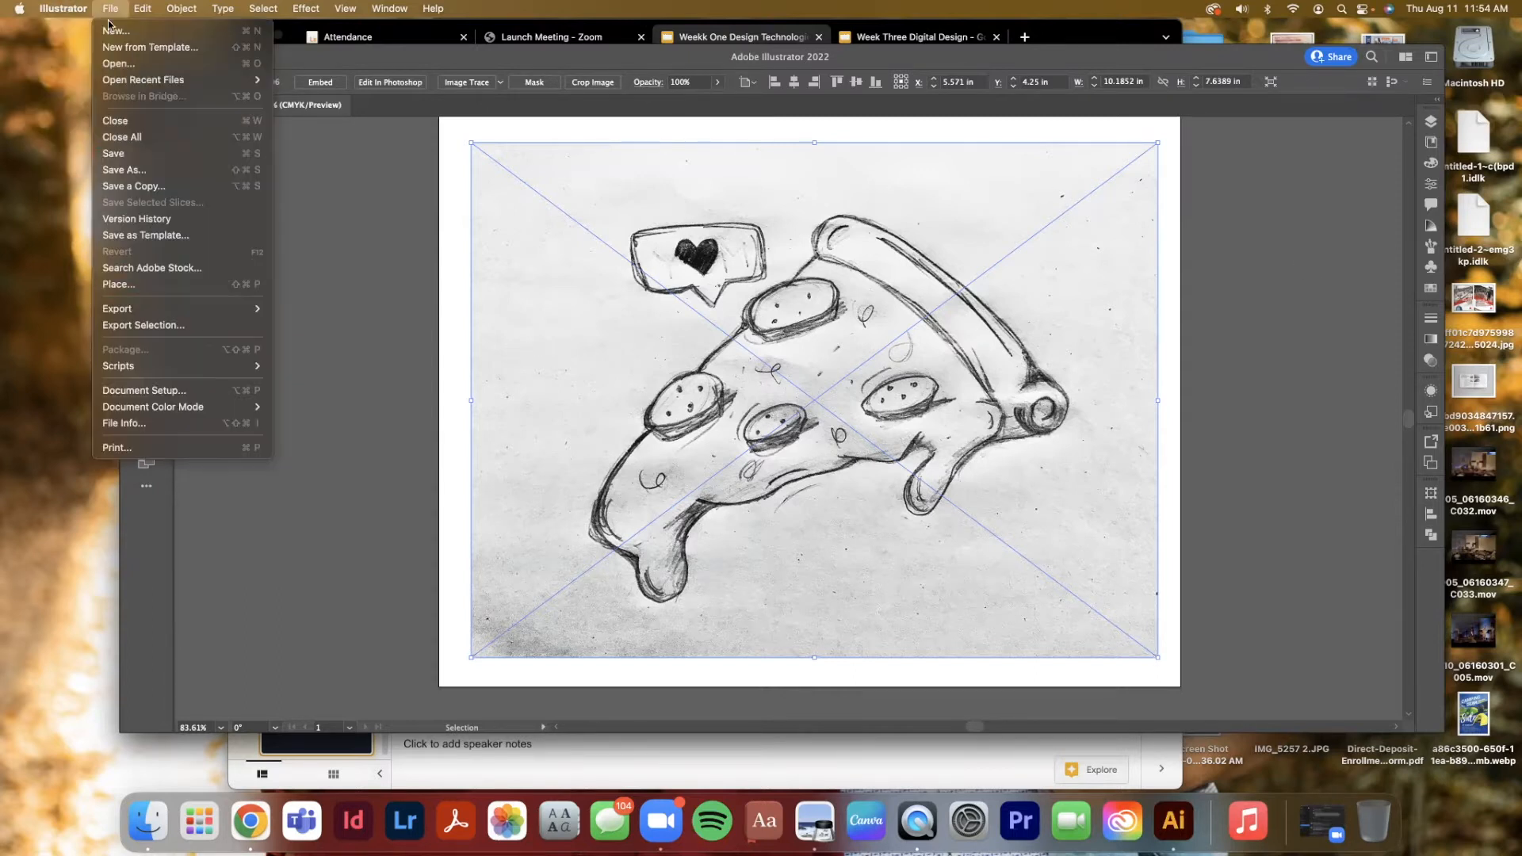
click(1297, 261)
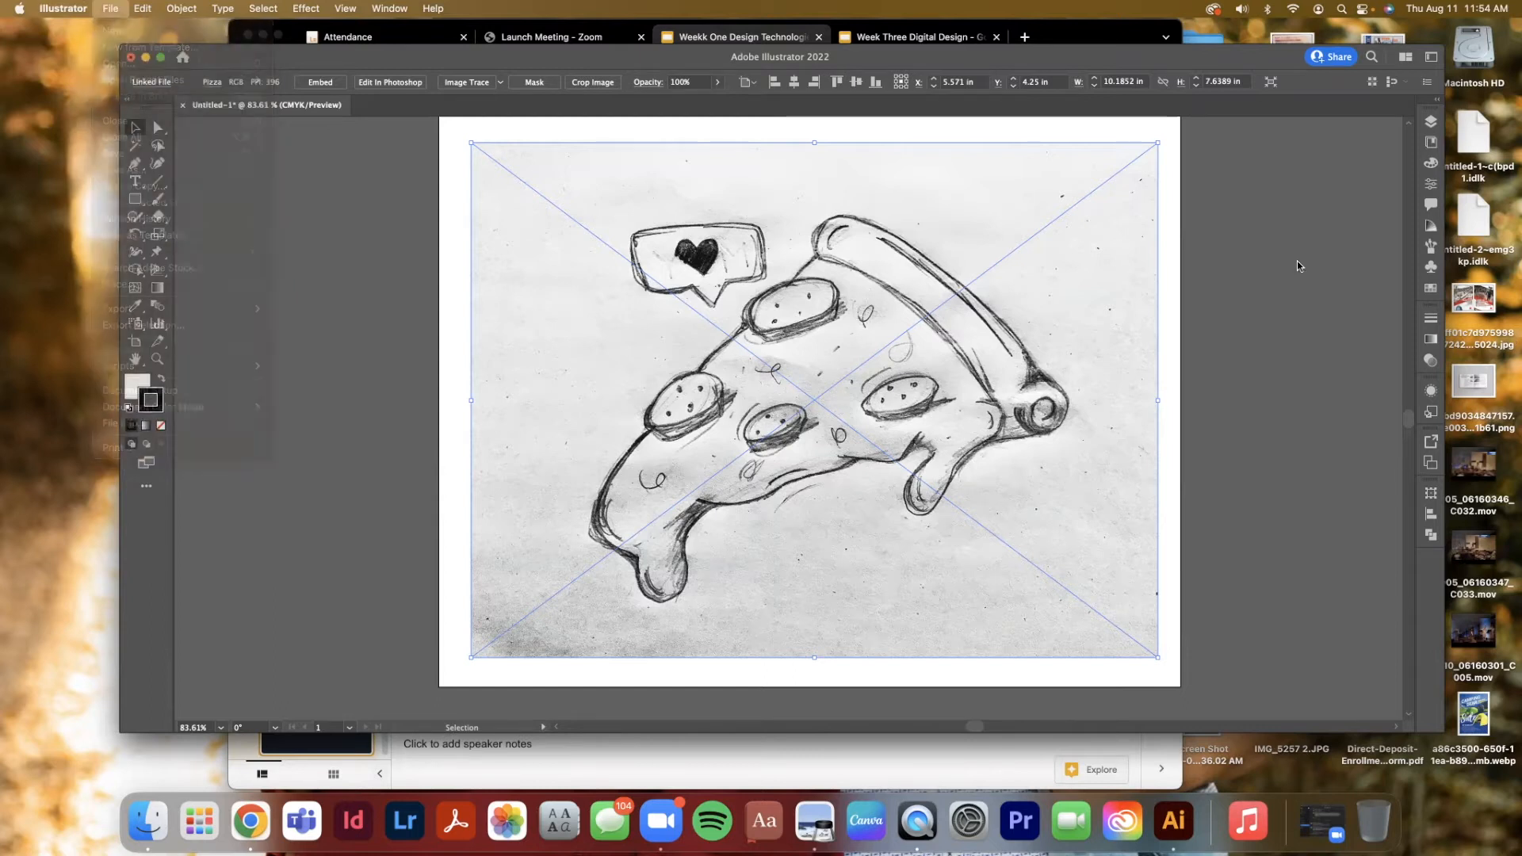
click(1237, 253)
drag(1117, 314, 1112, 313)
click(1237, 324)
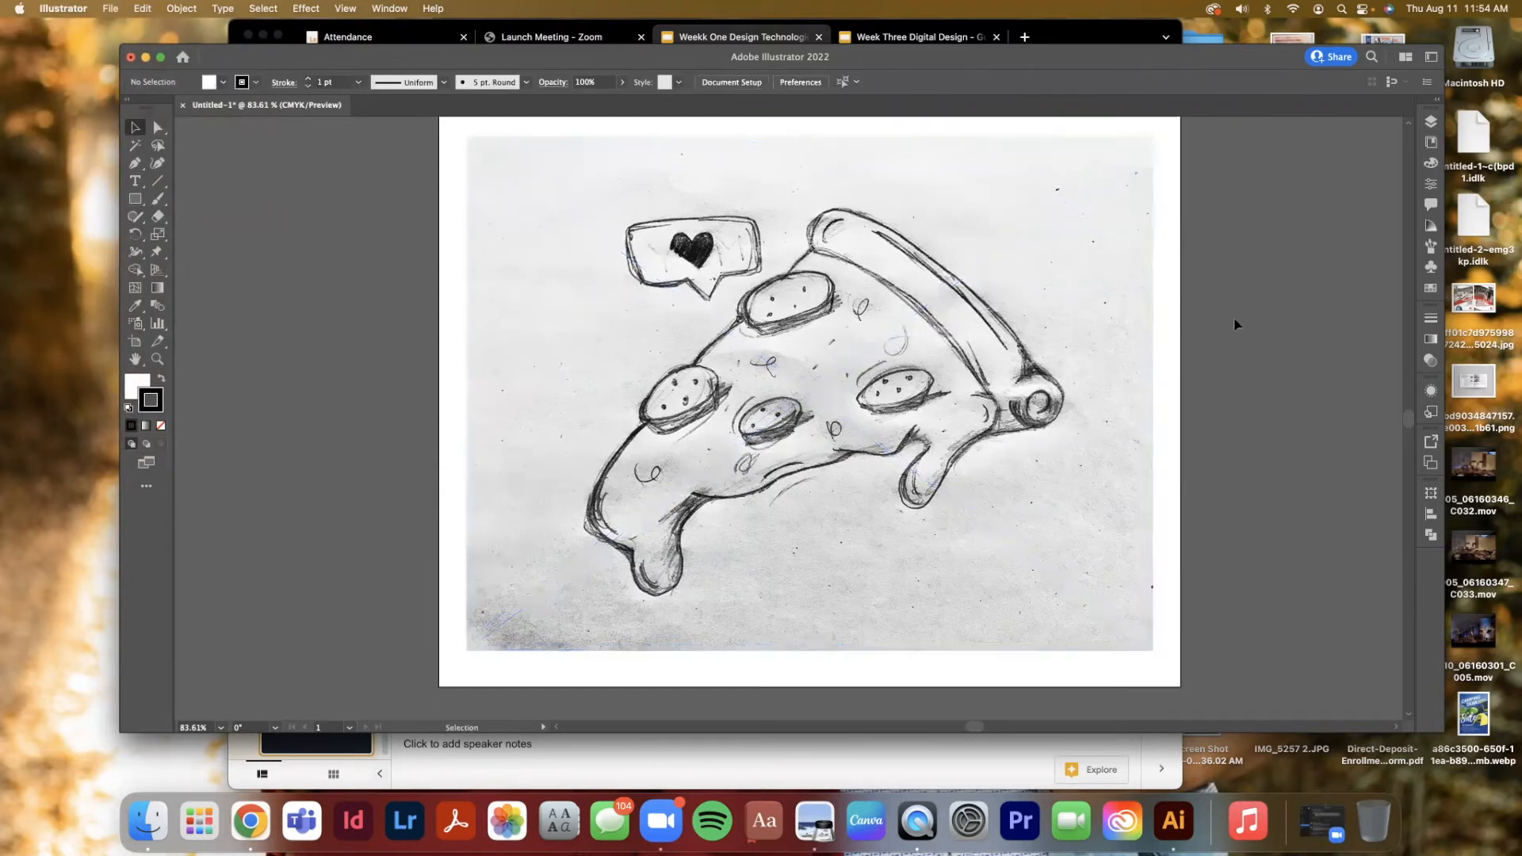
Open the Layers panel and enlarge it to show more rows
click(1430, 121)
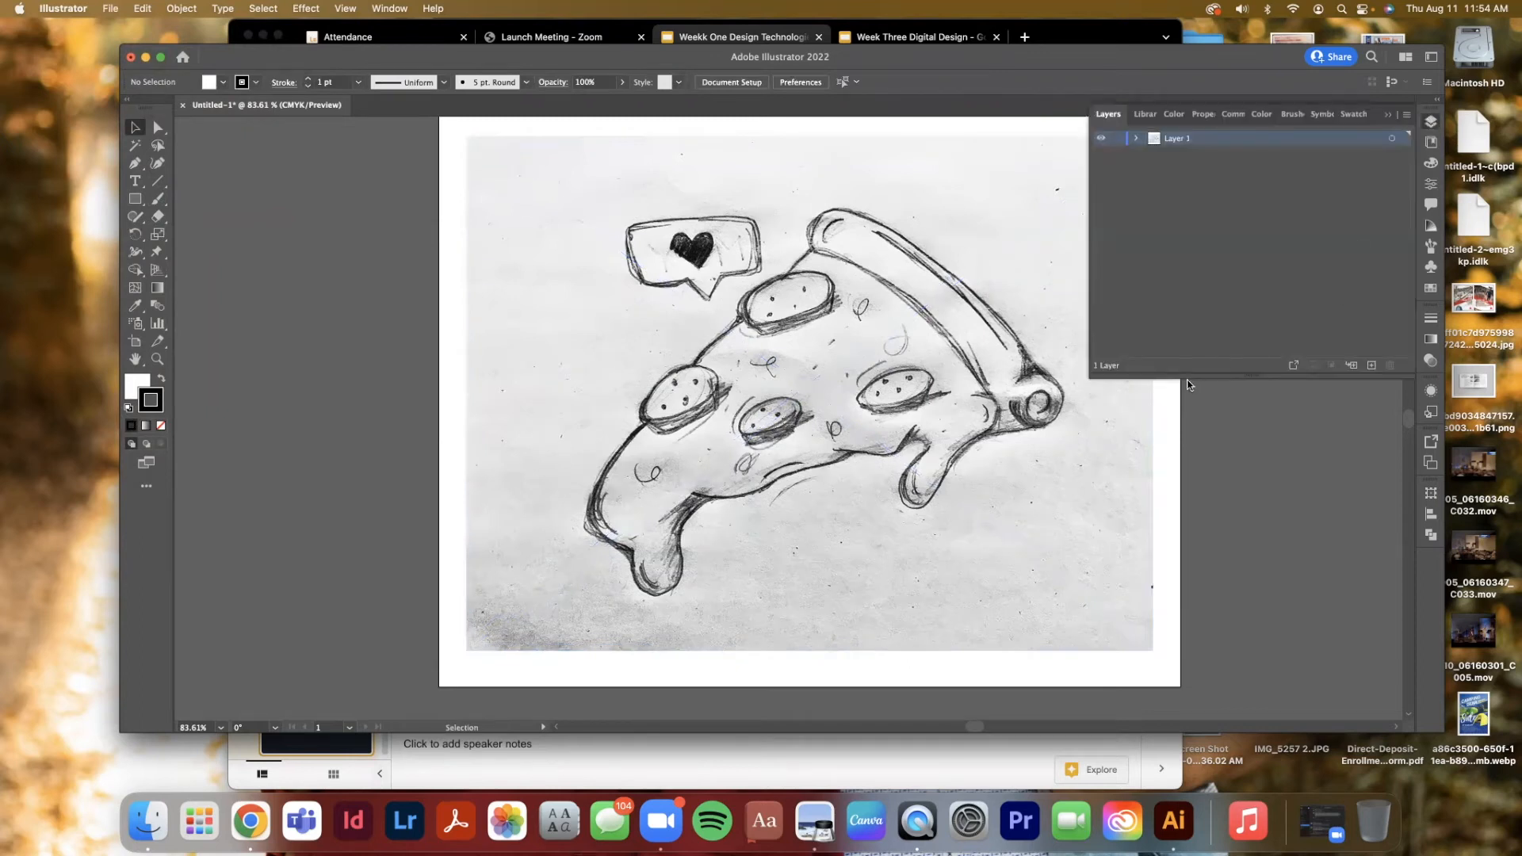
drag(1203, 376, 1204, 524)
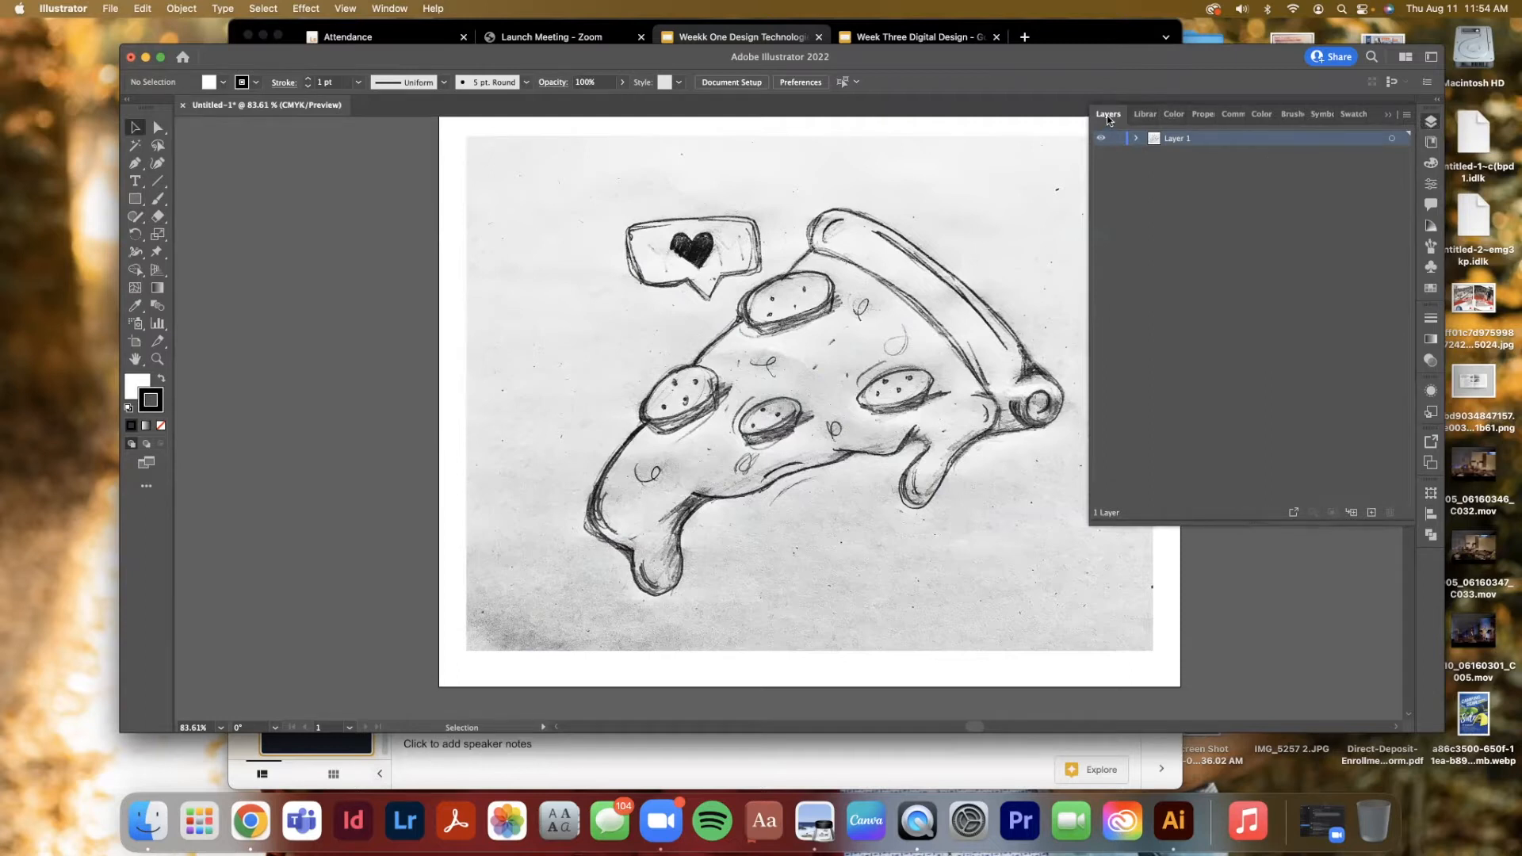
click(1099, 139)
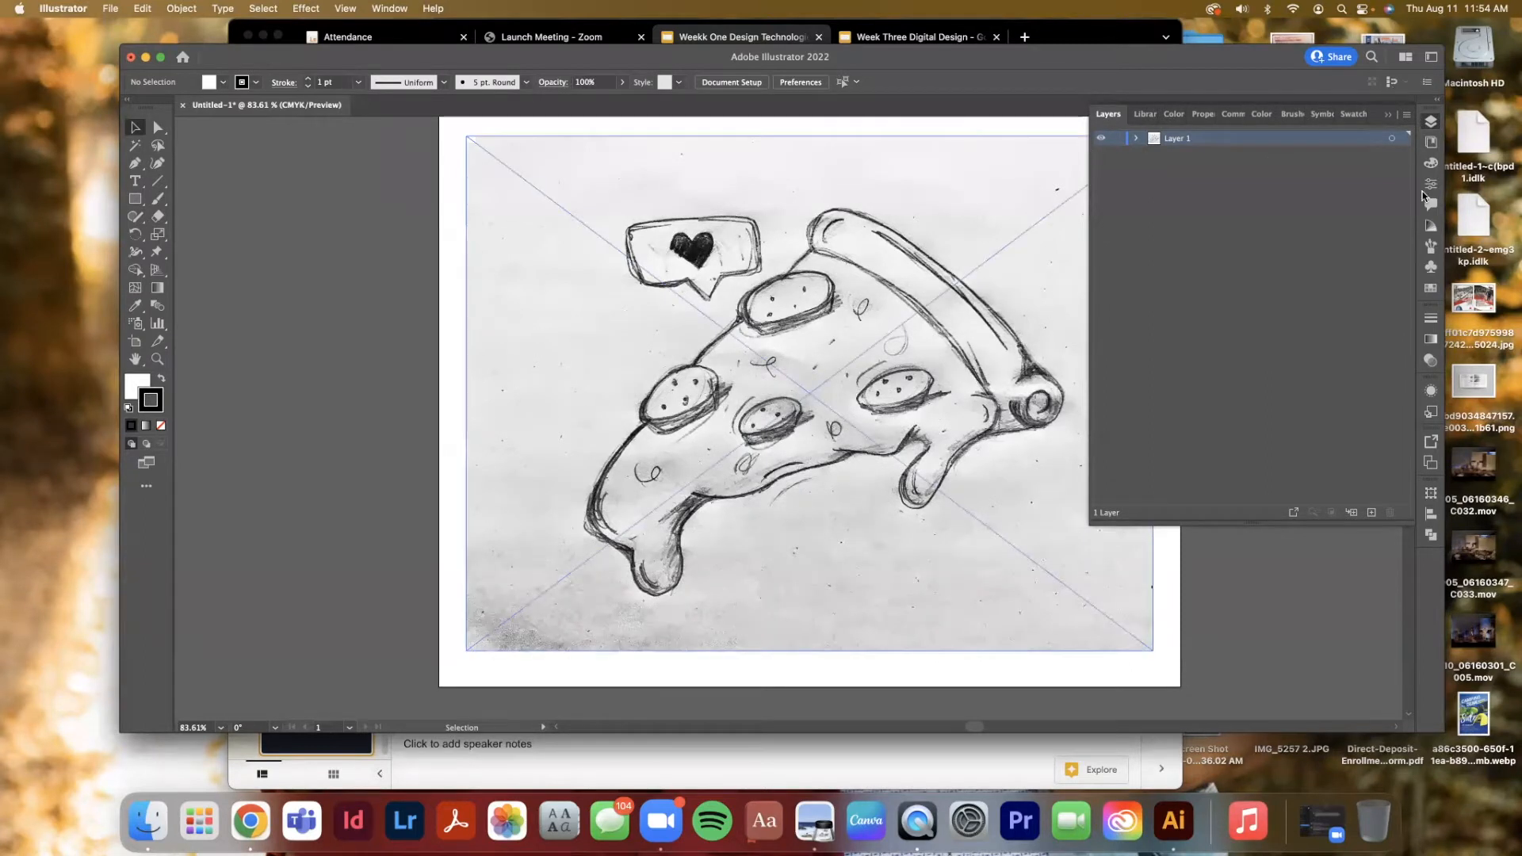
click(391, 9)
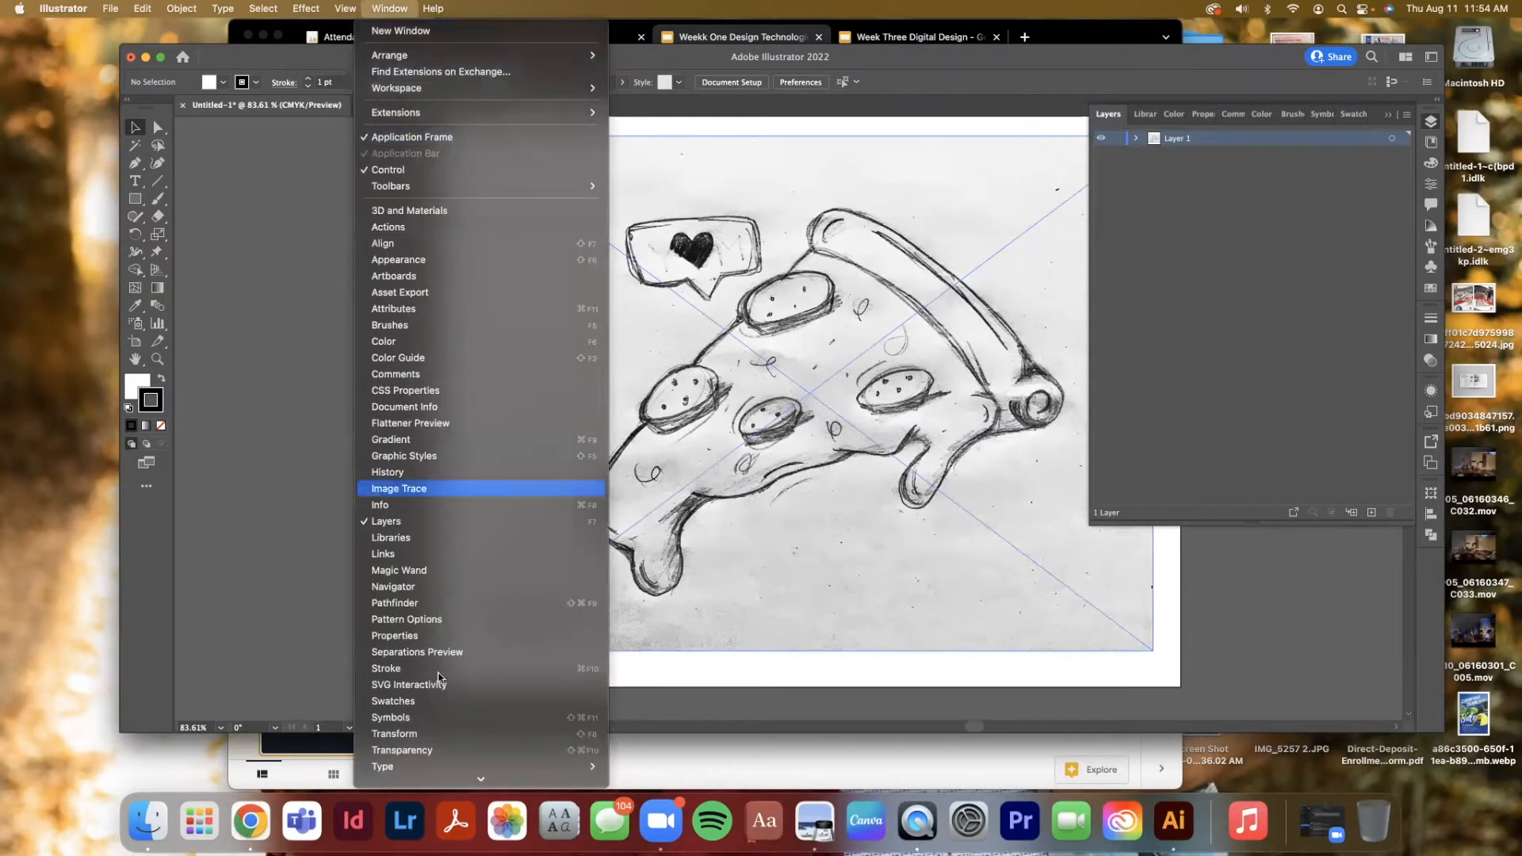
scroll(420, 242, down, 1)
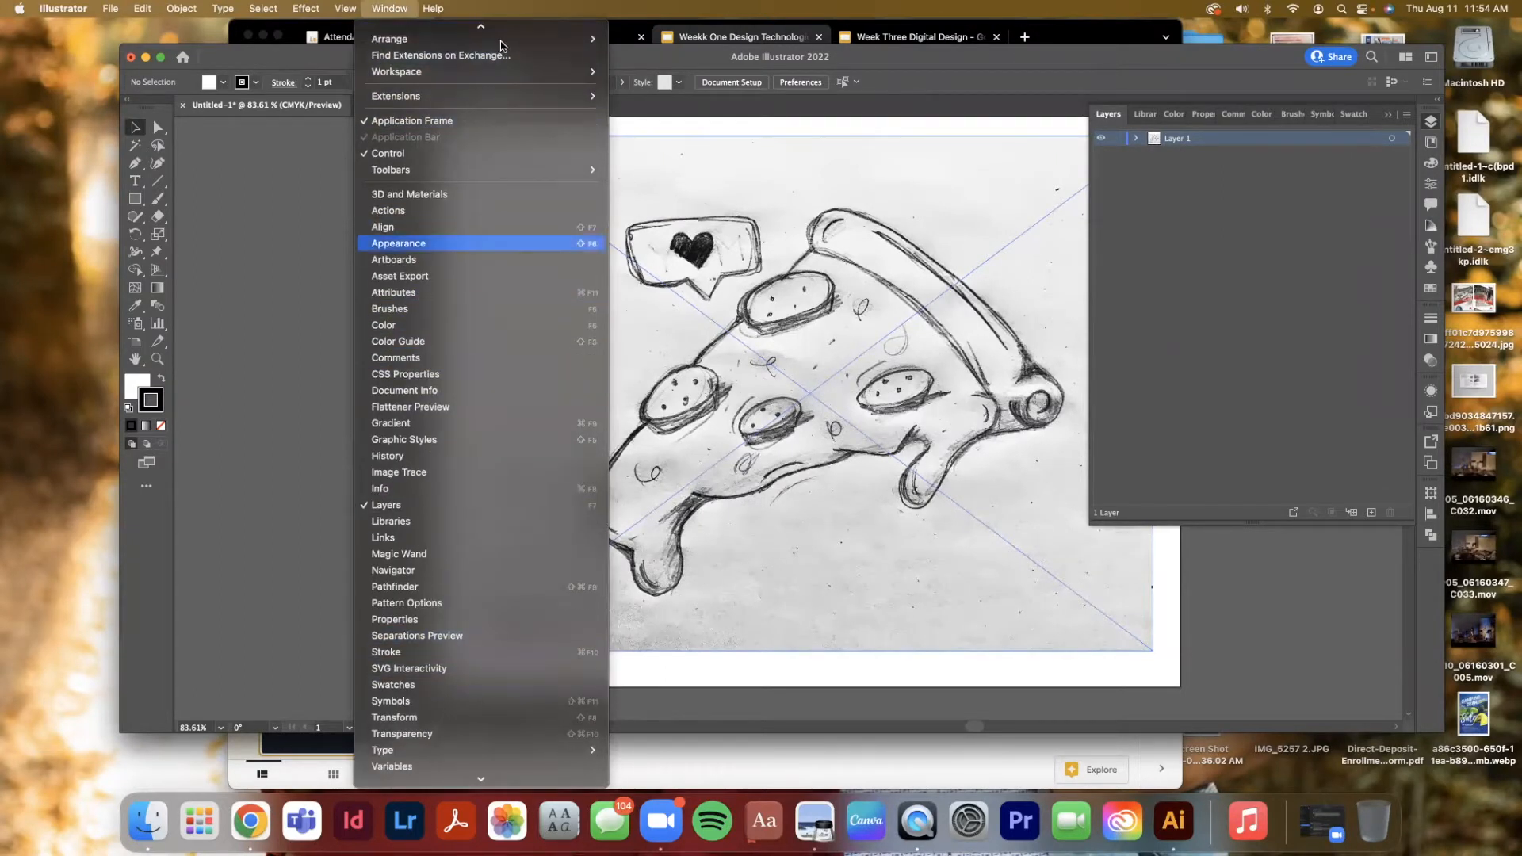
mouse_move(508, 71)
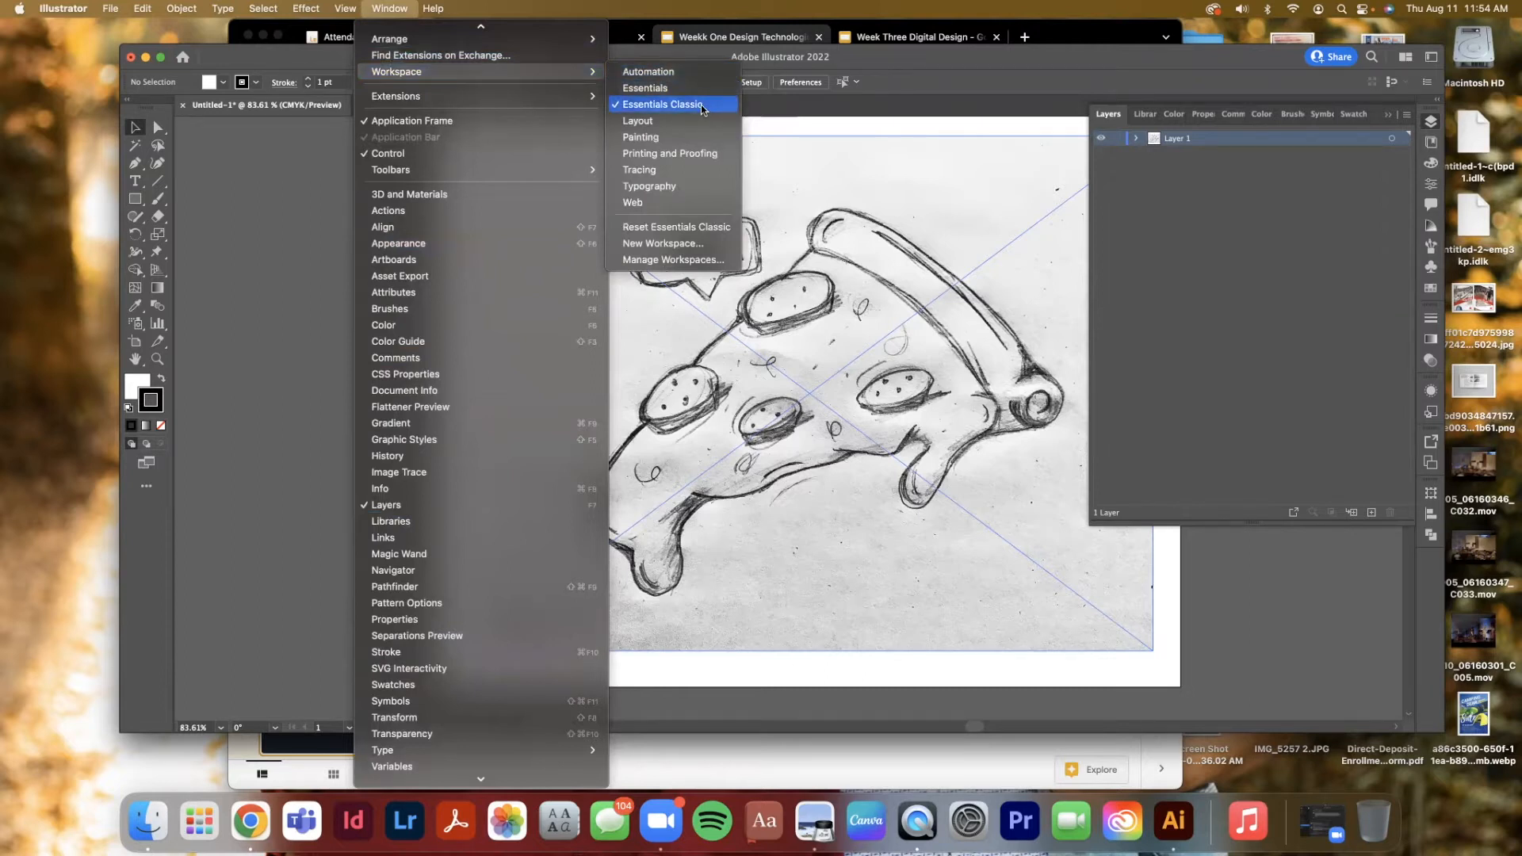
scroll(476, 108, up, 1)
mouse_move(476, 108)
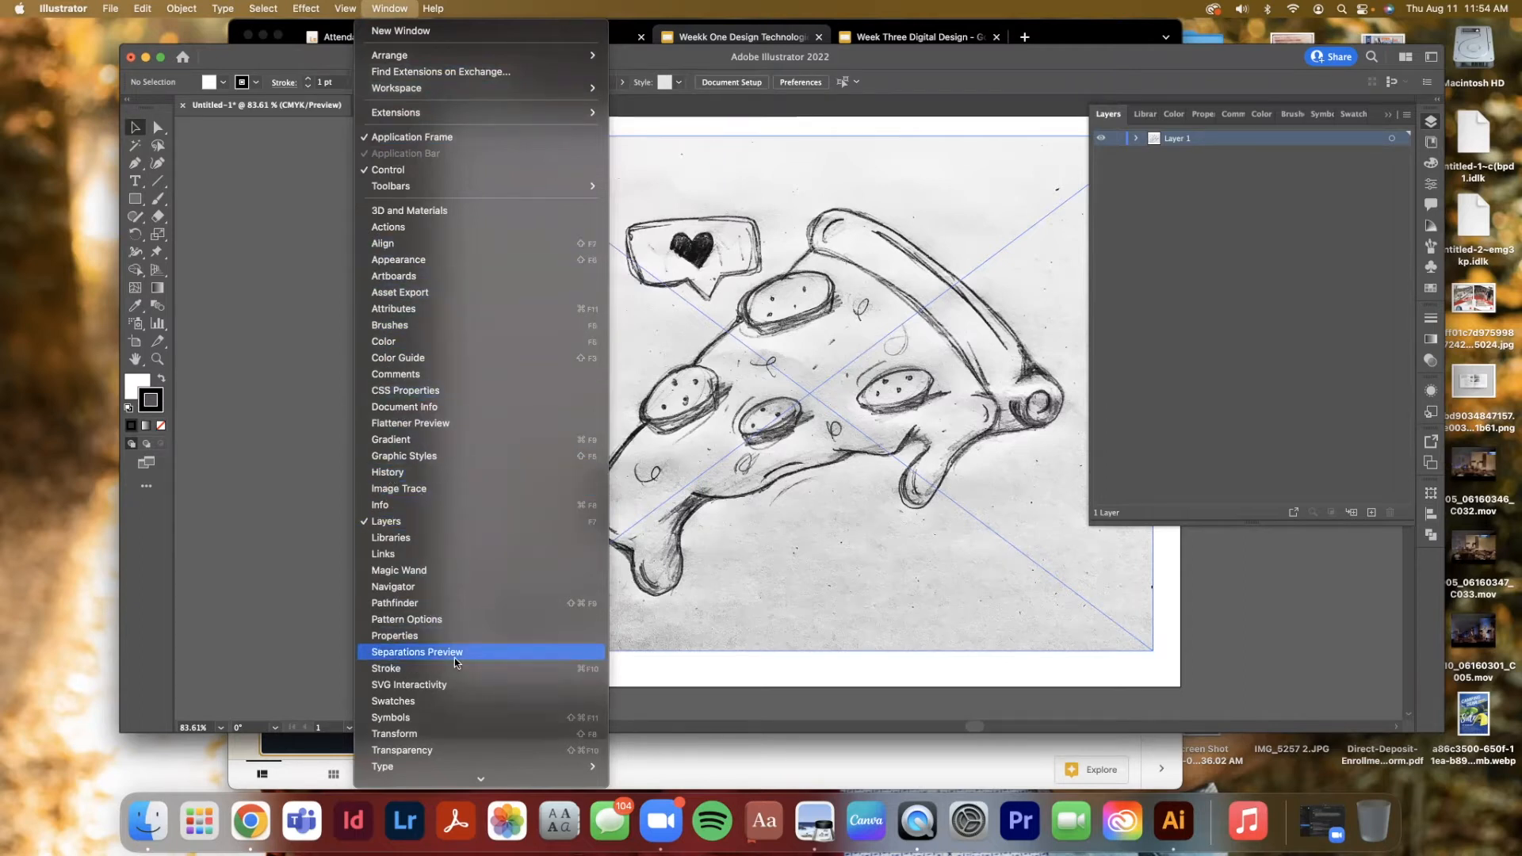
click(423, 245)
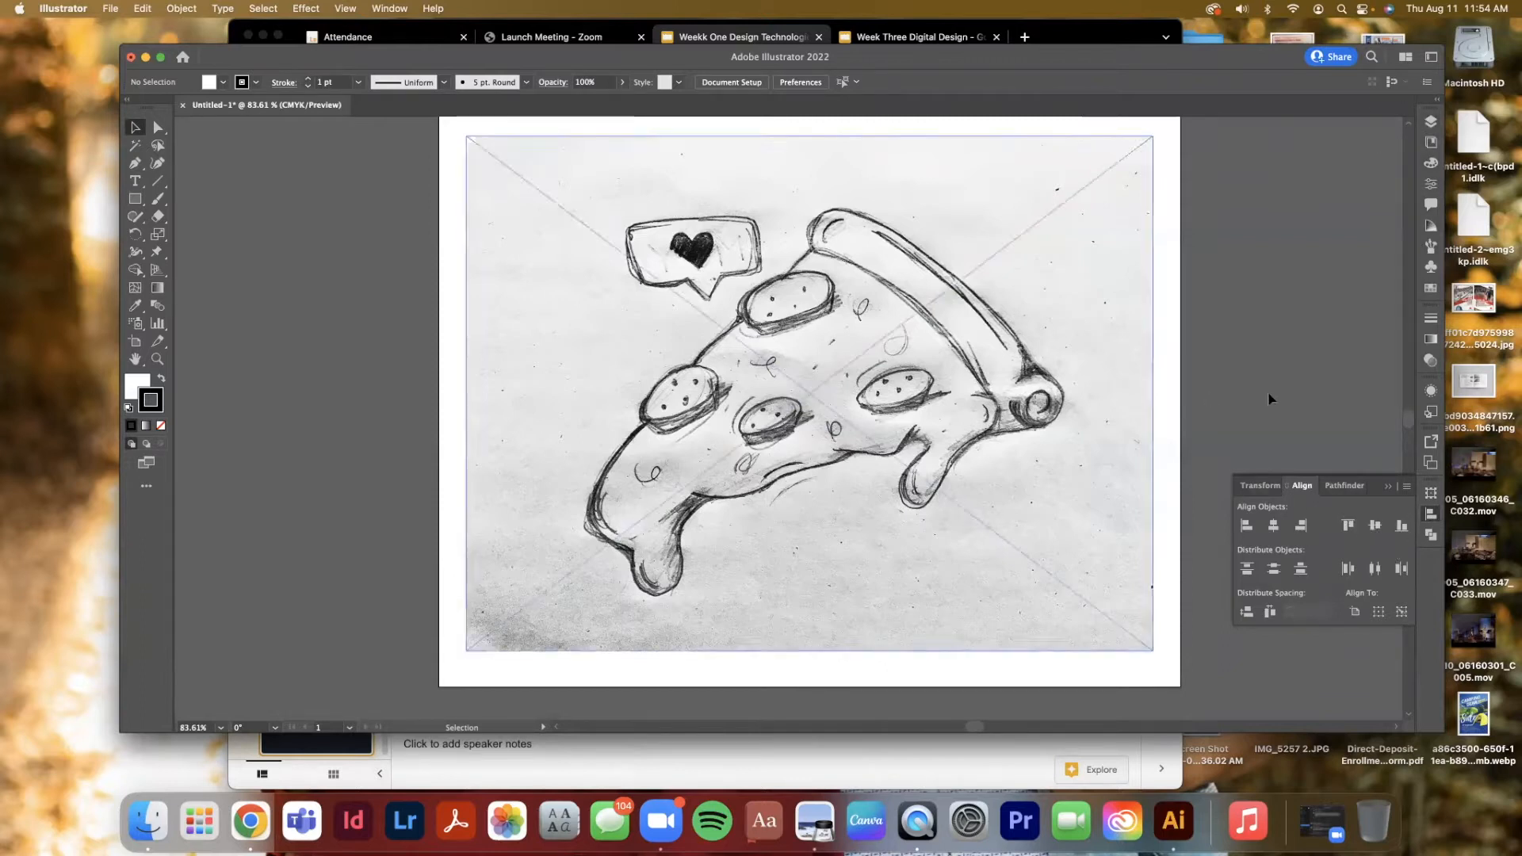
drag(1302, 485, 1349, 492)
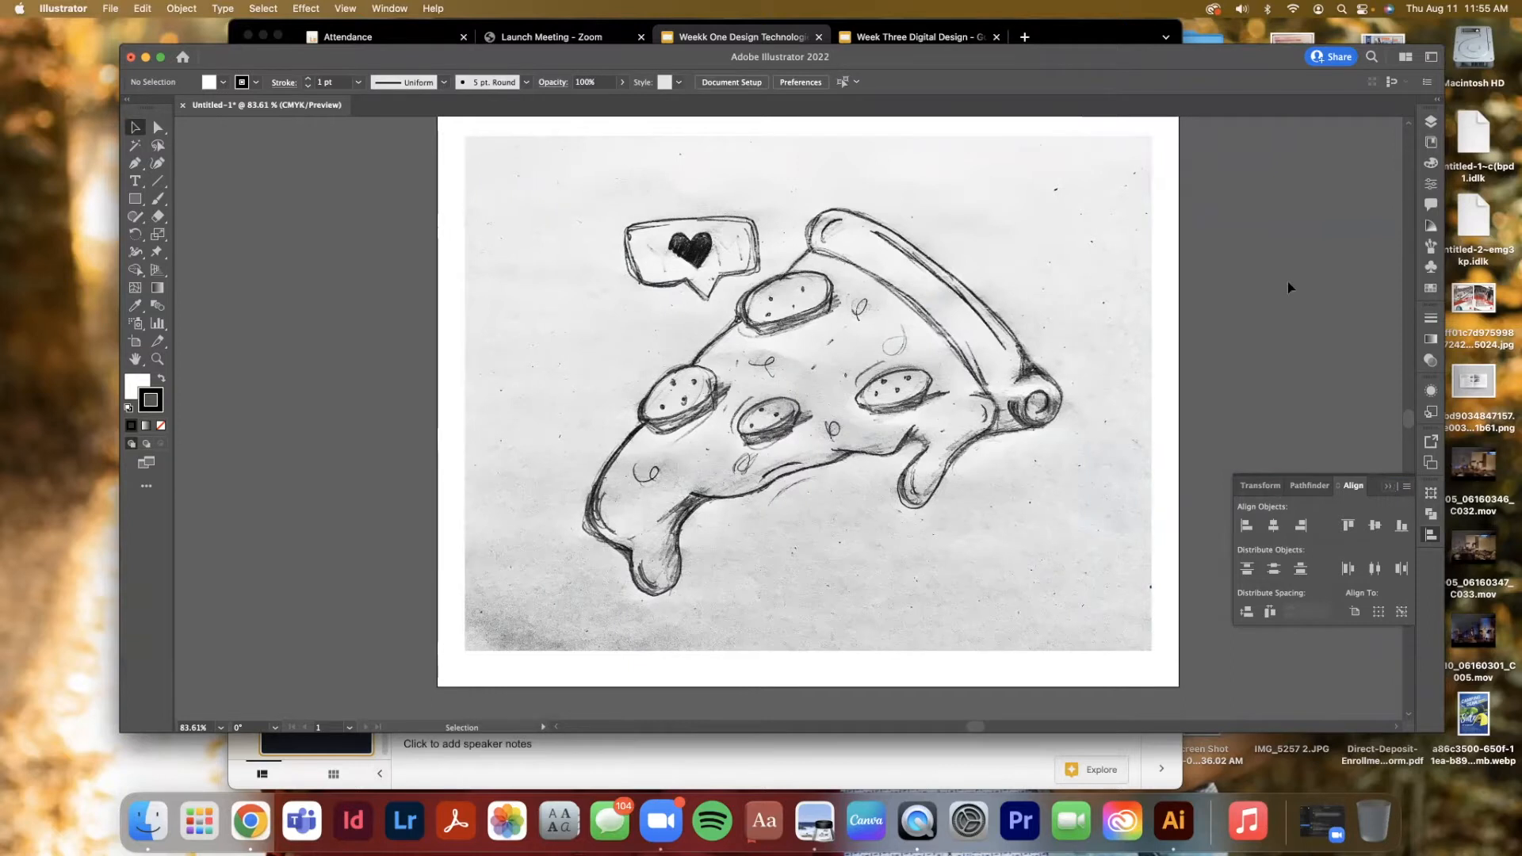
click(1396, 486)
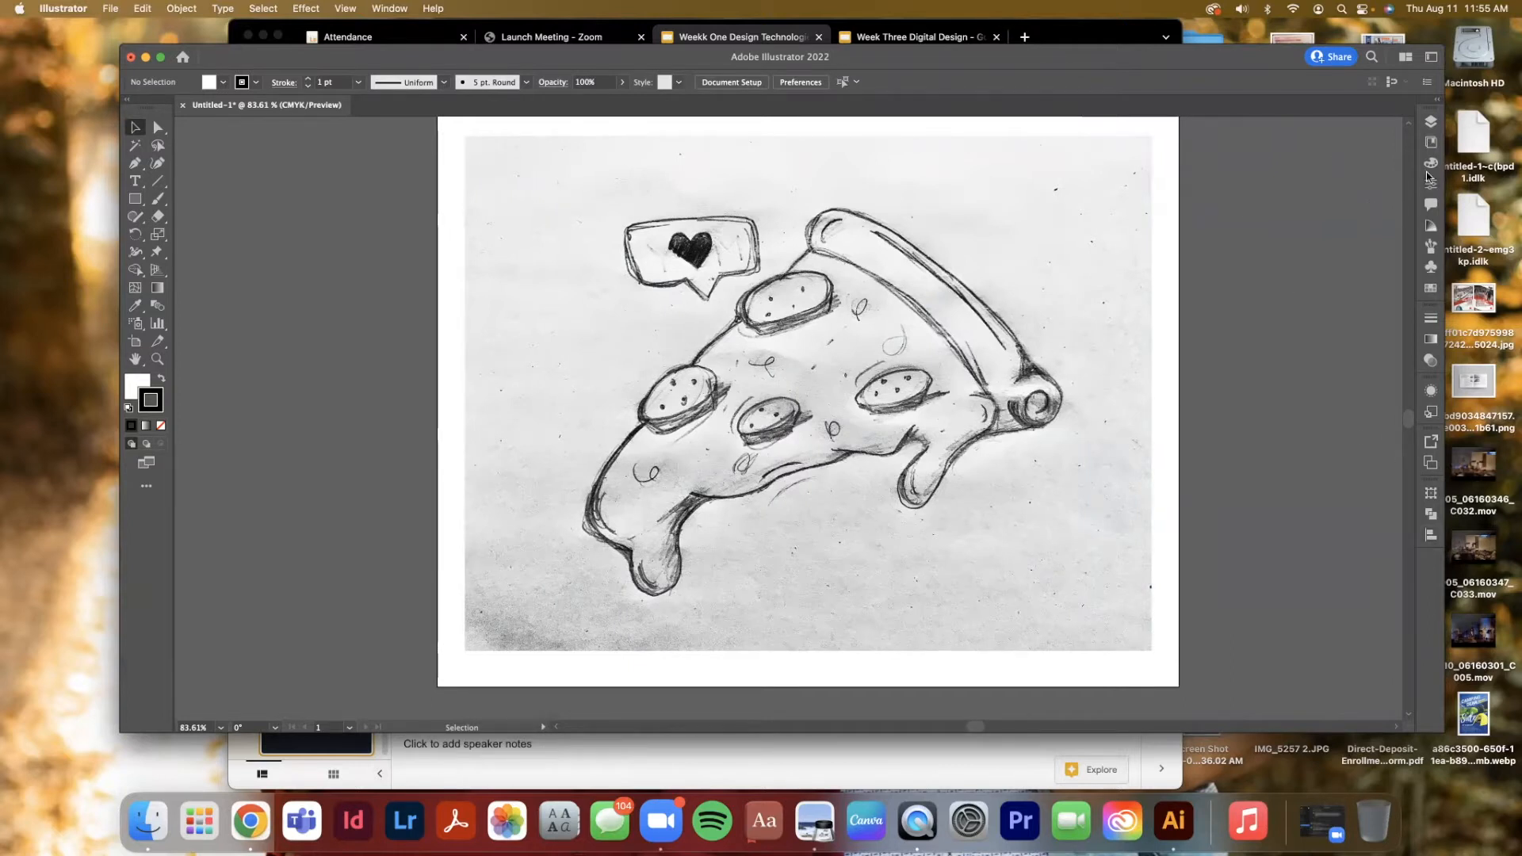
Expand Layer 1, add a new layer, move it below Layer 1 and lock it
click(1431, 121)
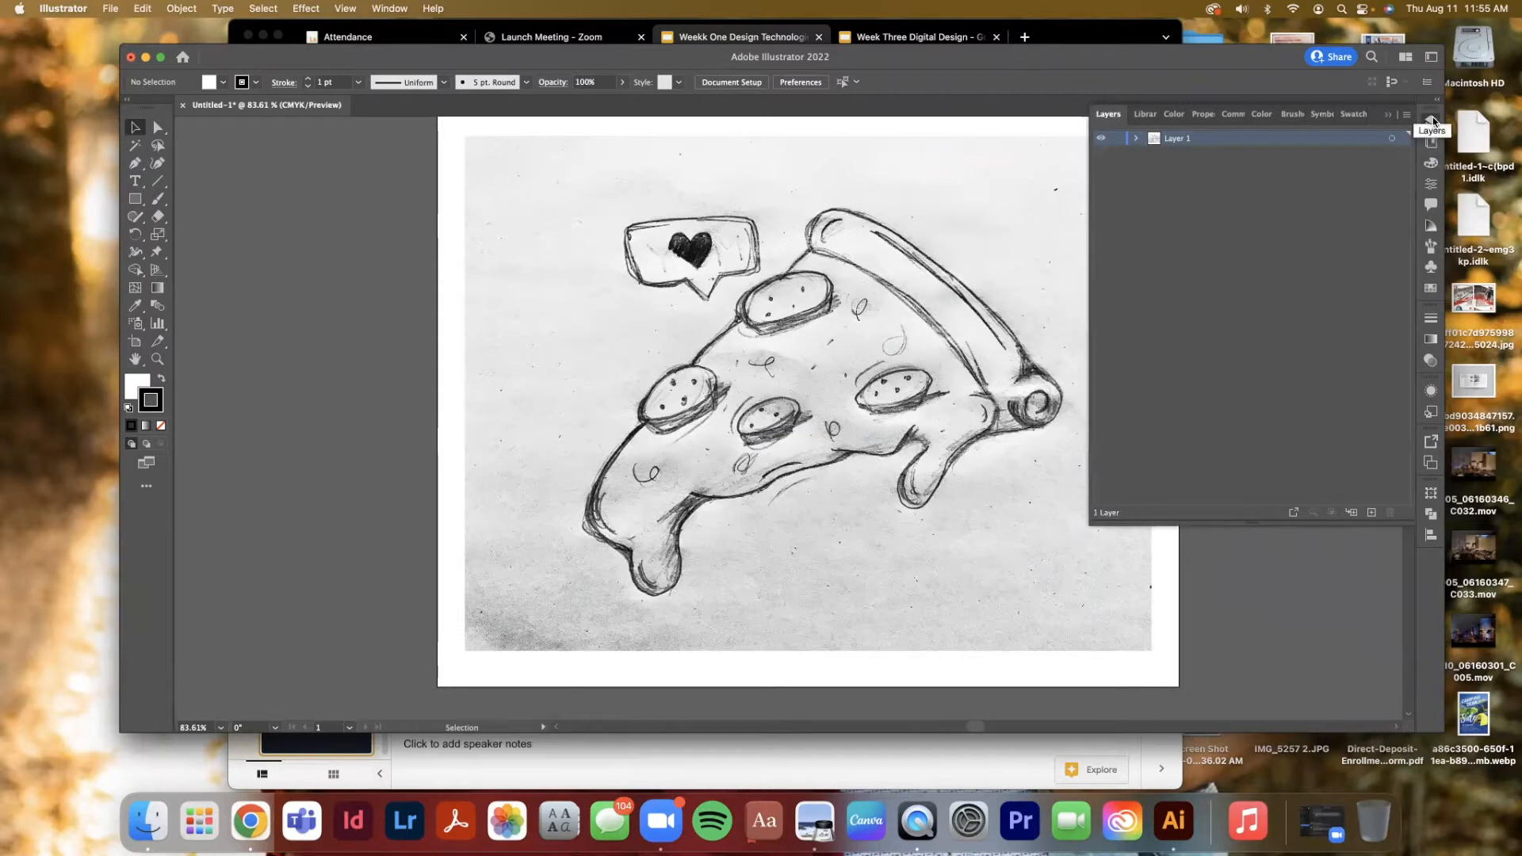
click(1137, 139)
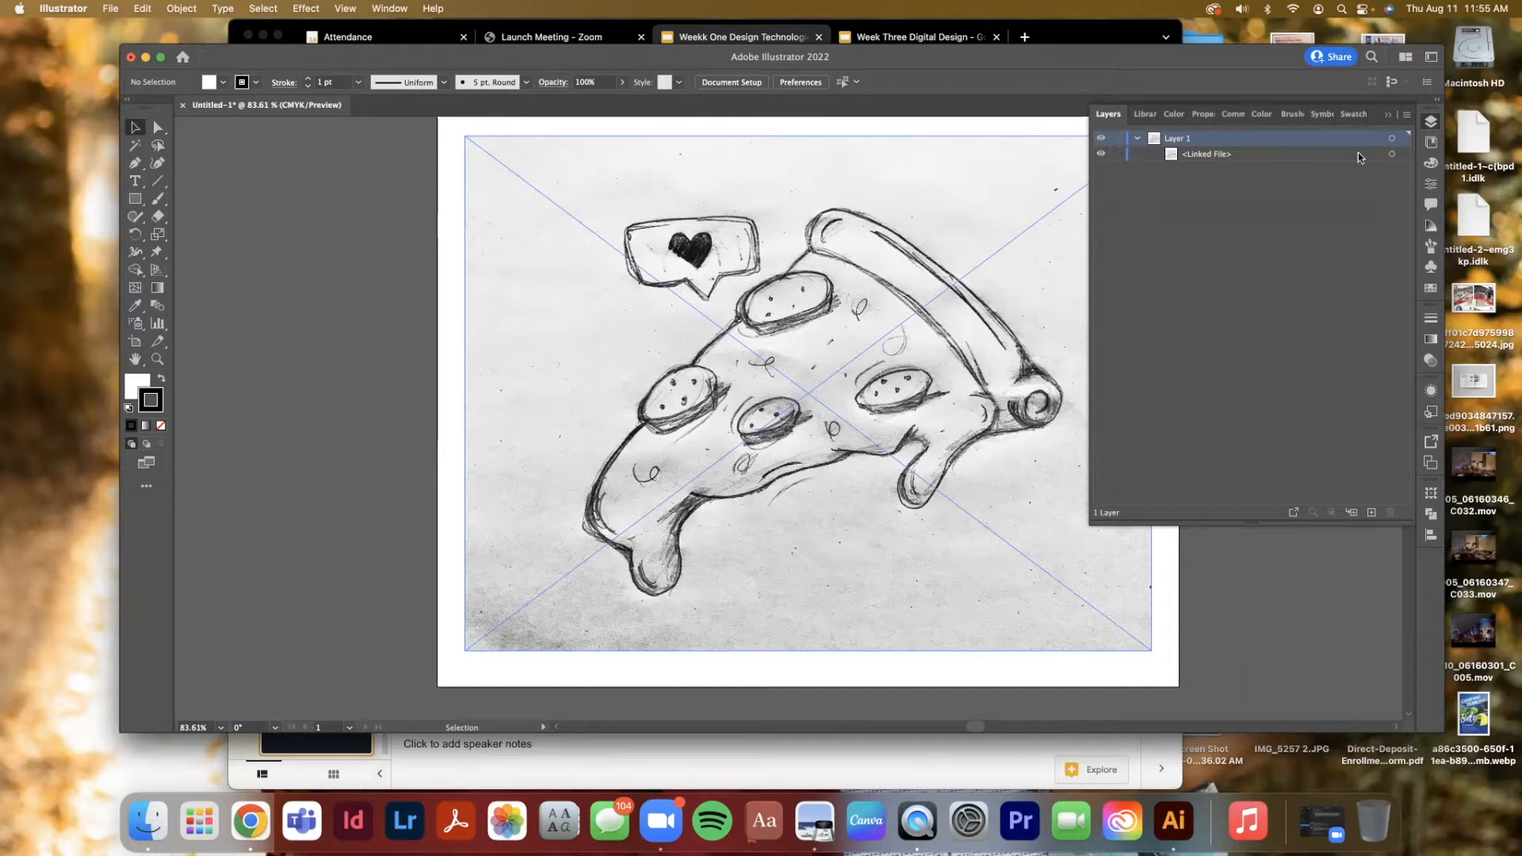
click(1372, 514)
drag(1186, 145, 1199, 176)
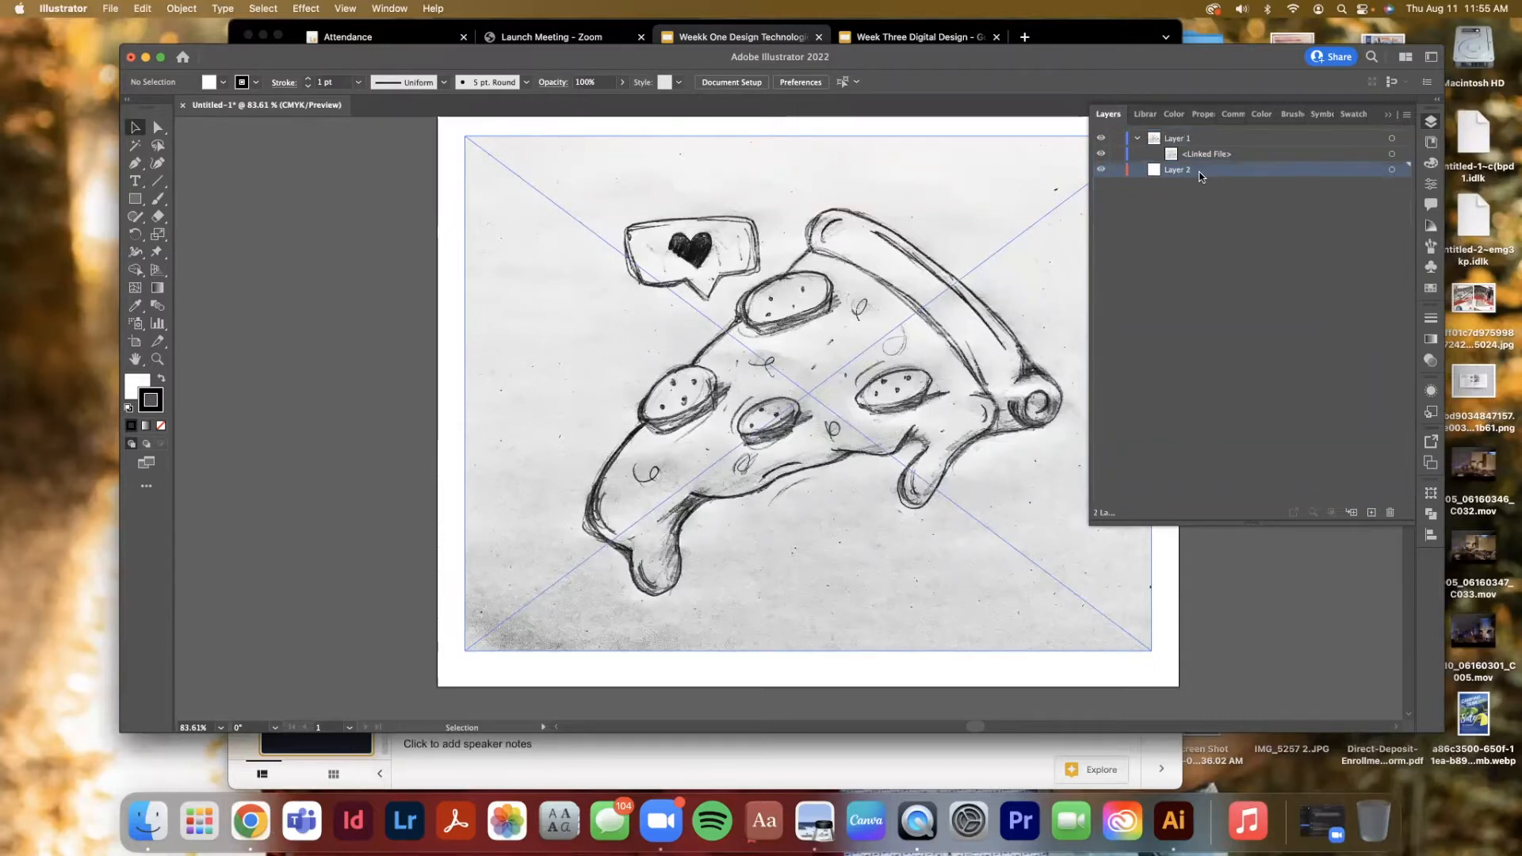
click(1117, 170)
click(1188, 219)
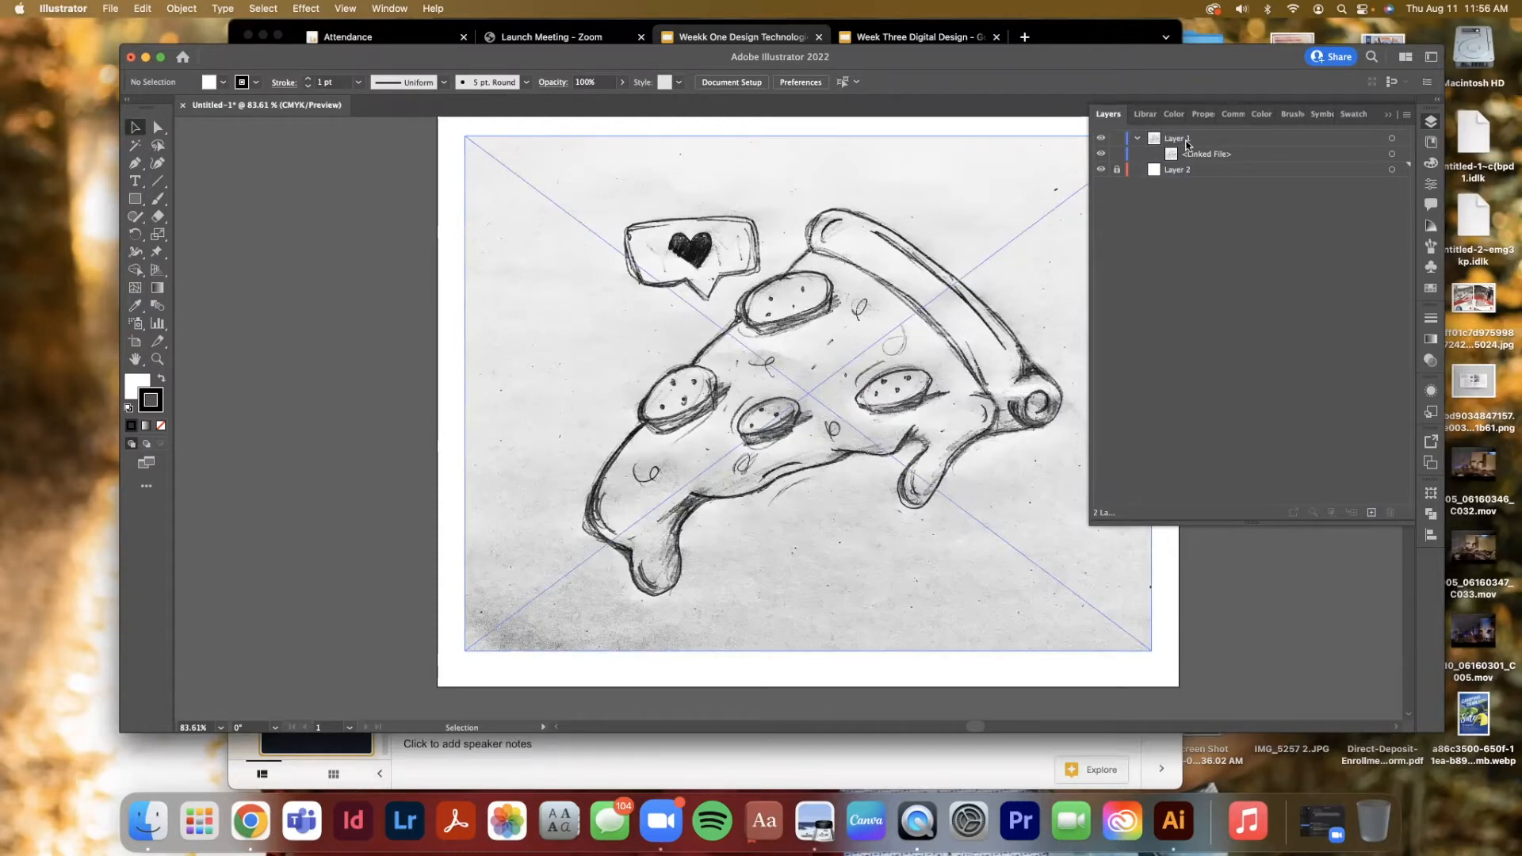
Rename Layer 1 to Pizza
double_click(1176, 138)
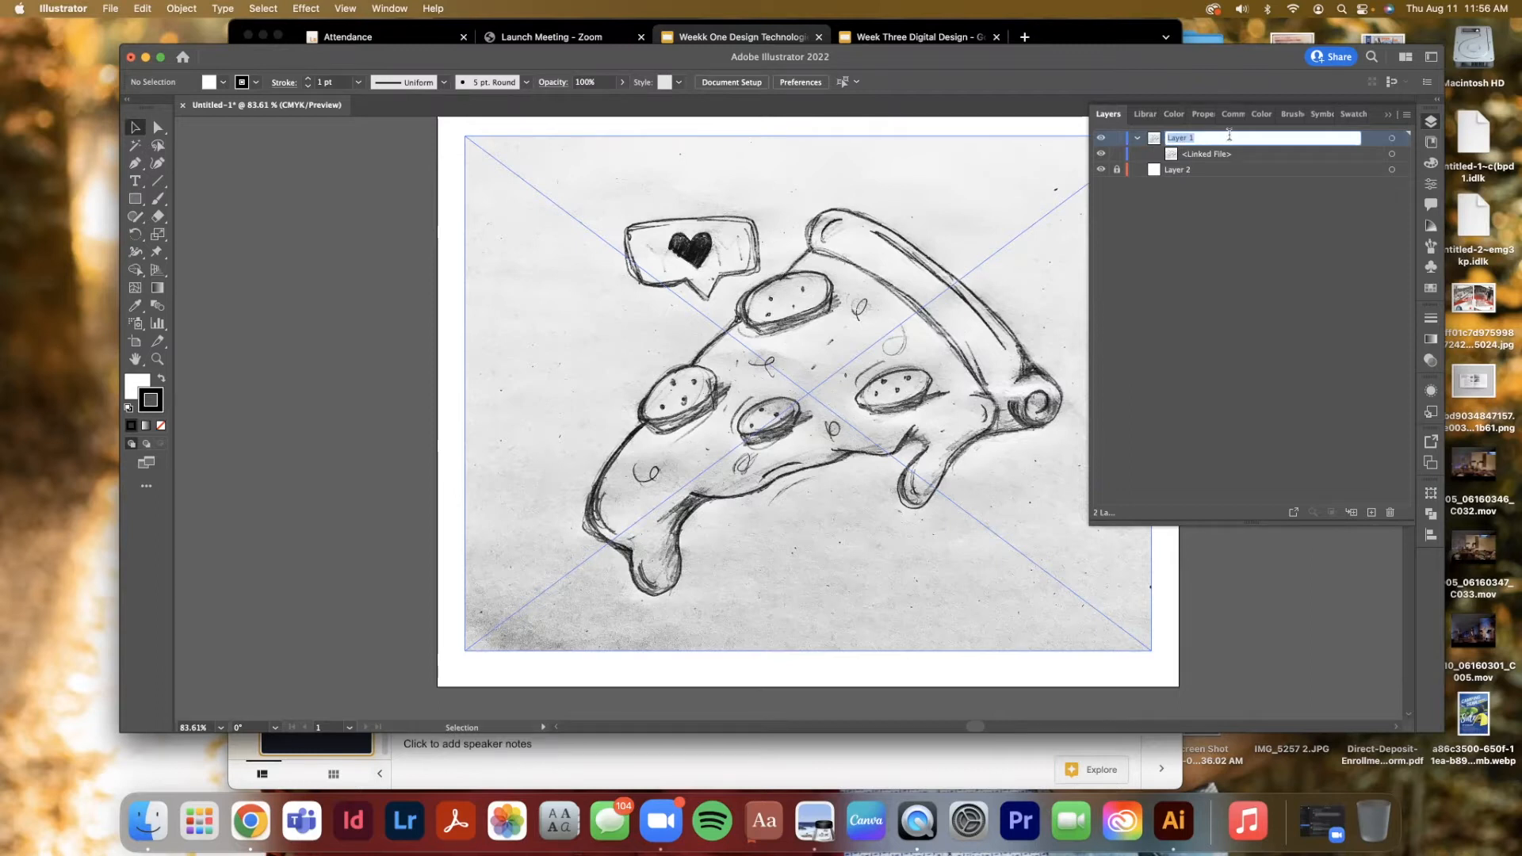
text(Pi)
key(BackSpace)
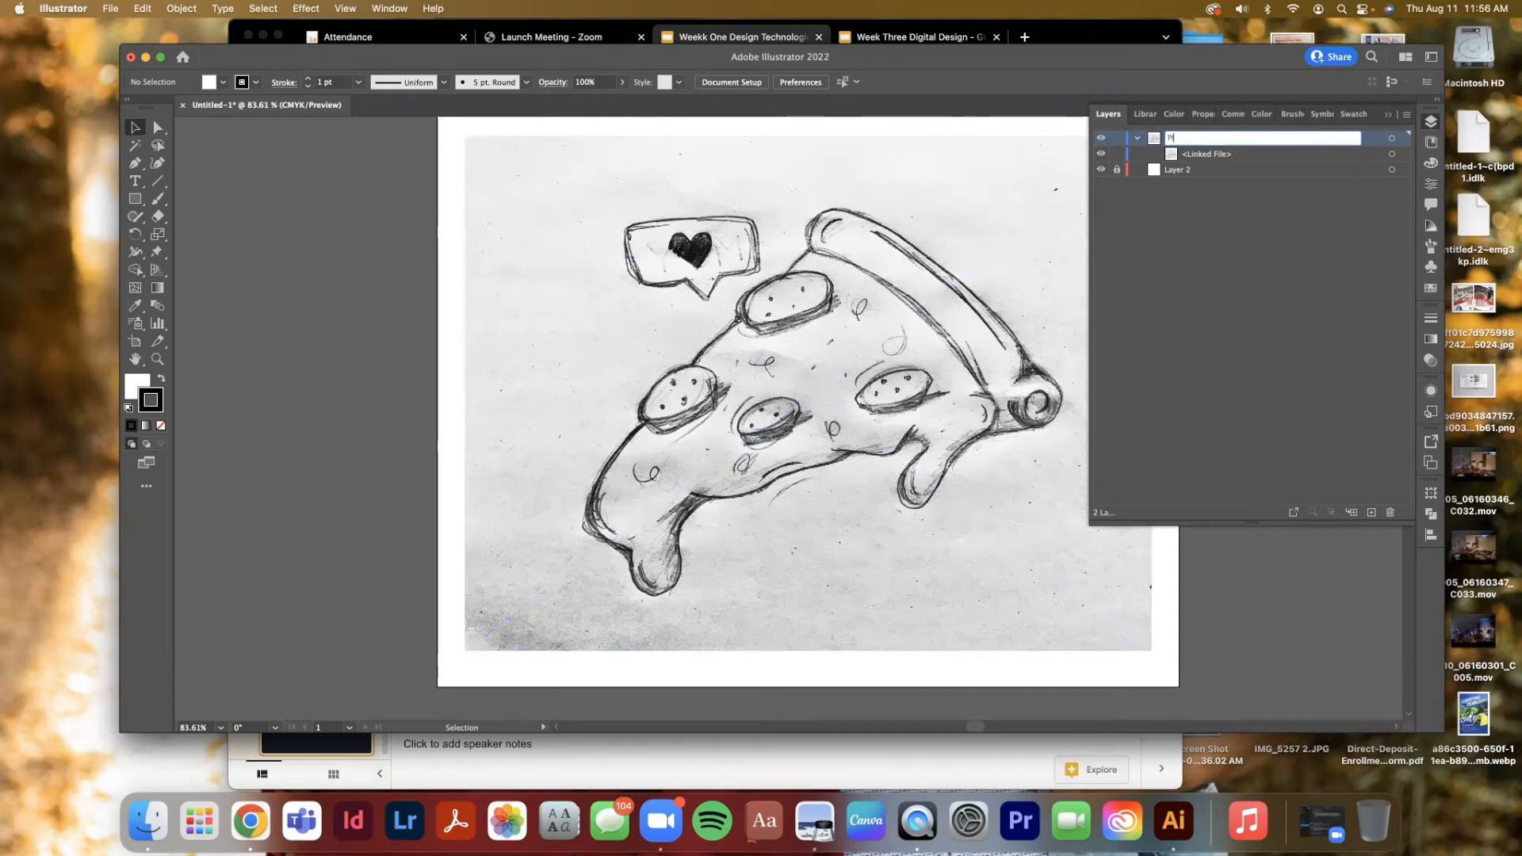
text(izza)
key(Return)
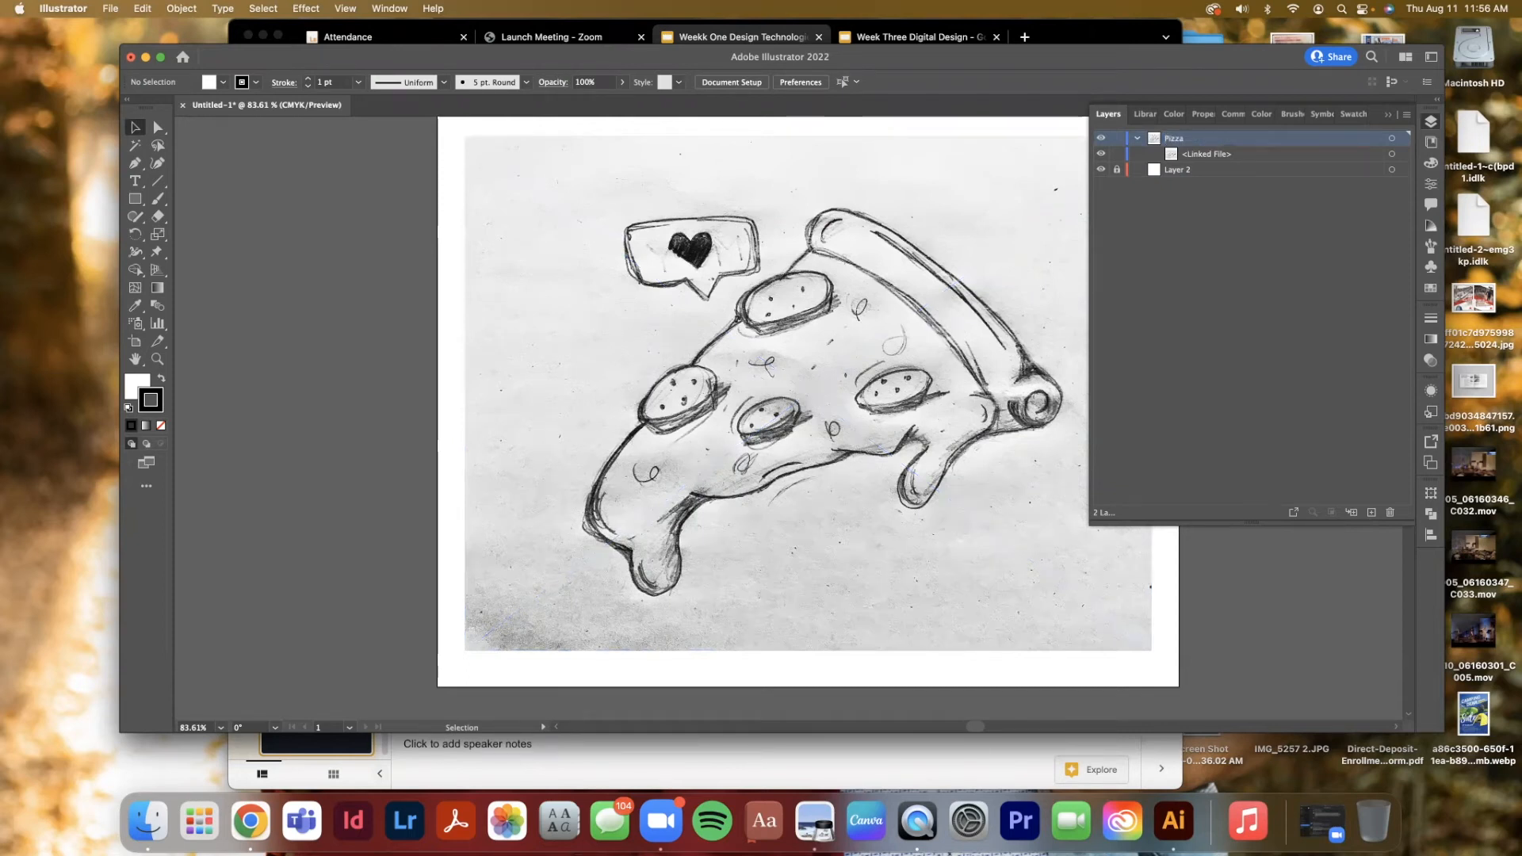
Rename the linked image sublayer to Pizza and collapse the Pizza layer
double_click(1265, 153)
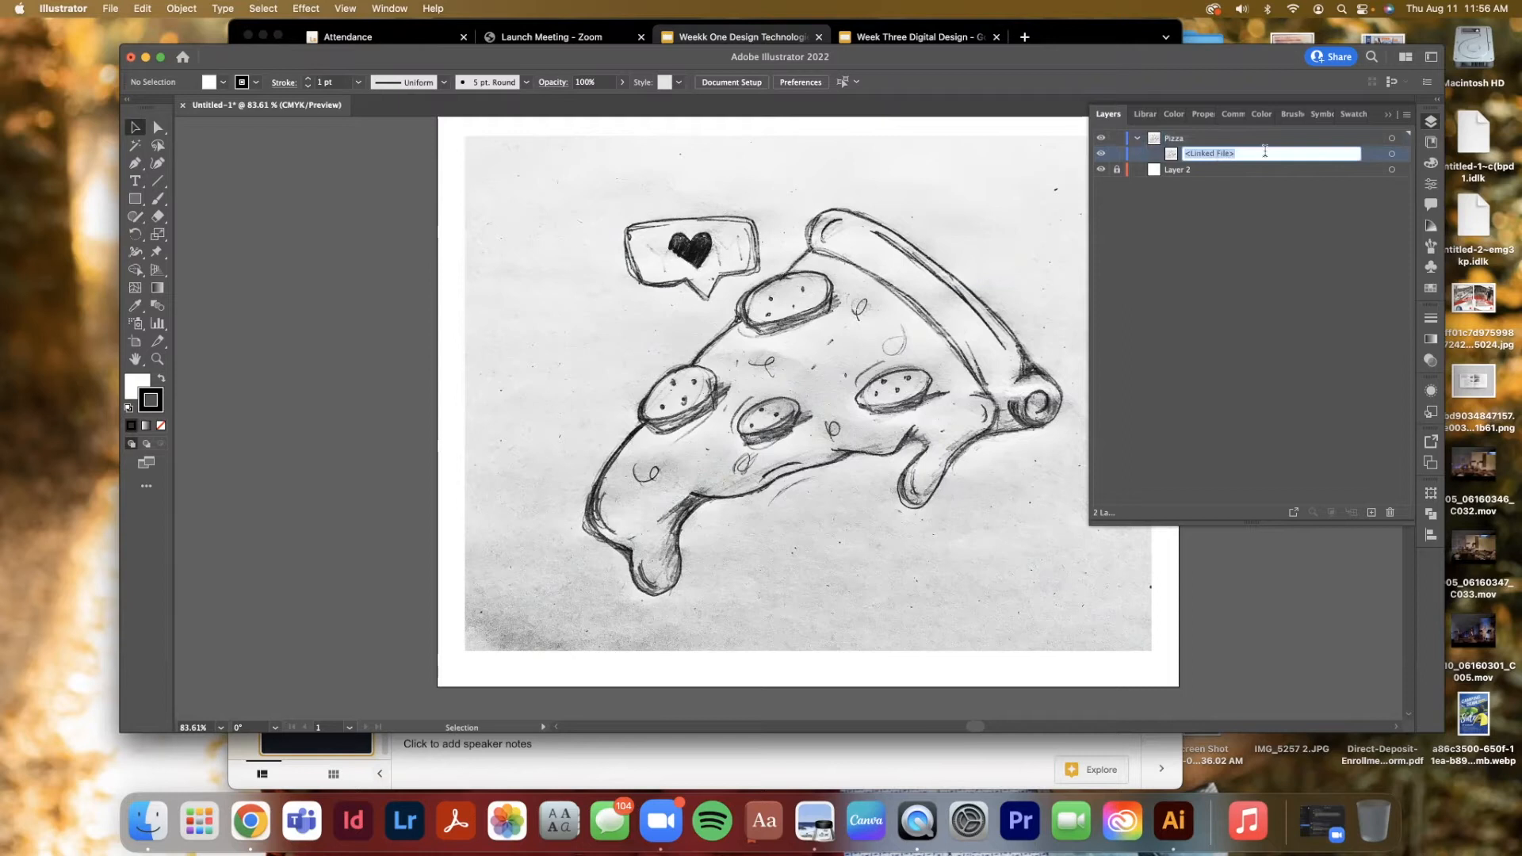
text(Pizz)
key(BackSpace)
key(BackSpace)
text(zza)
key(Return)
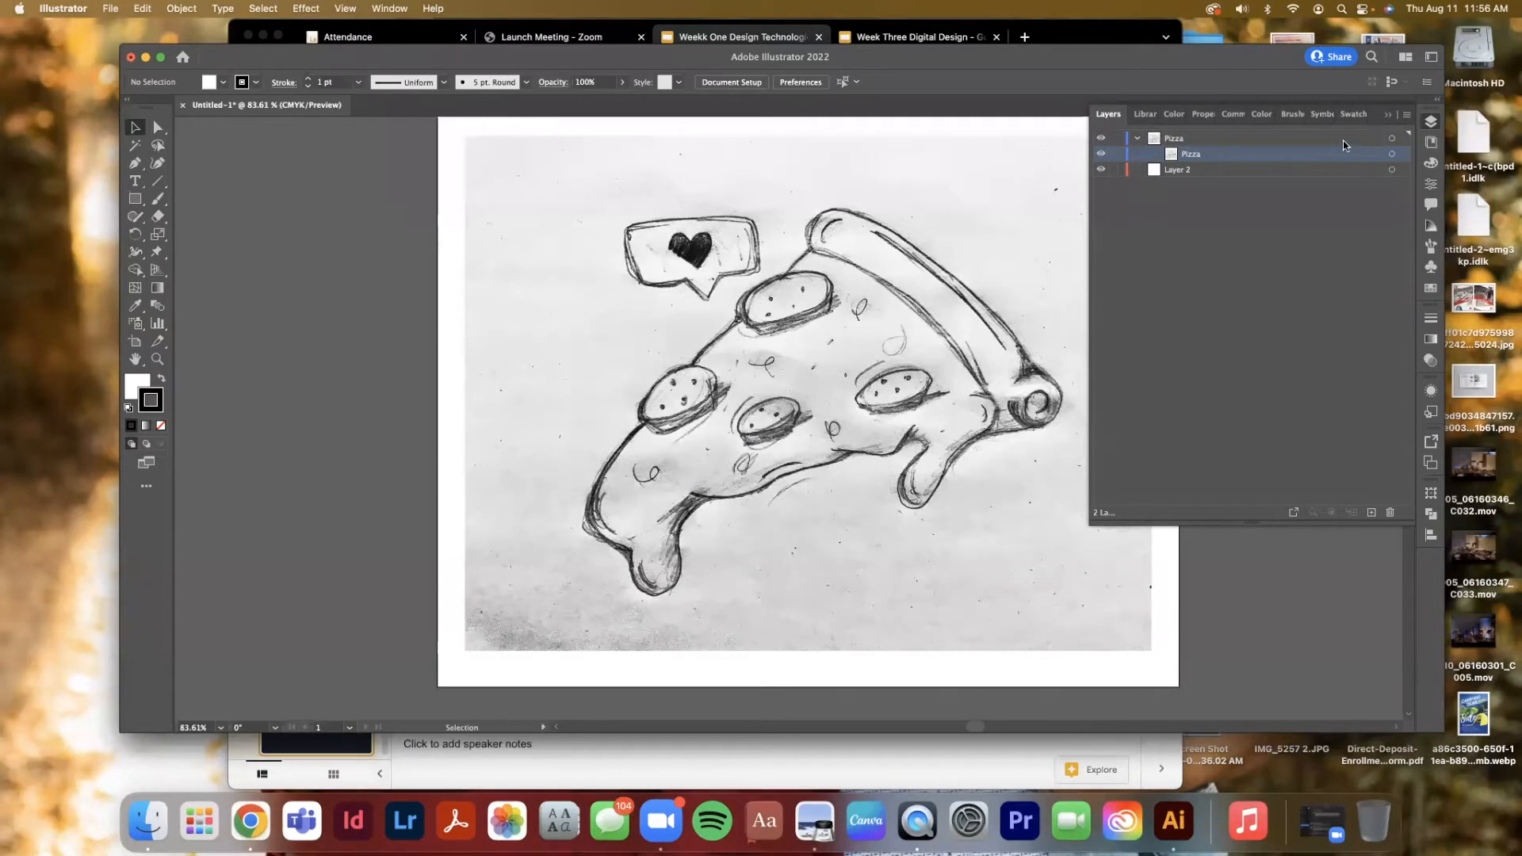
click(1139, 139)
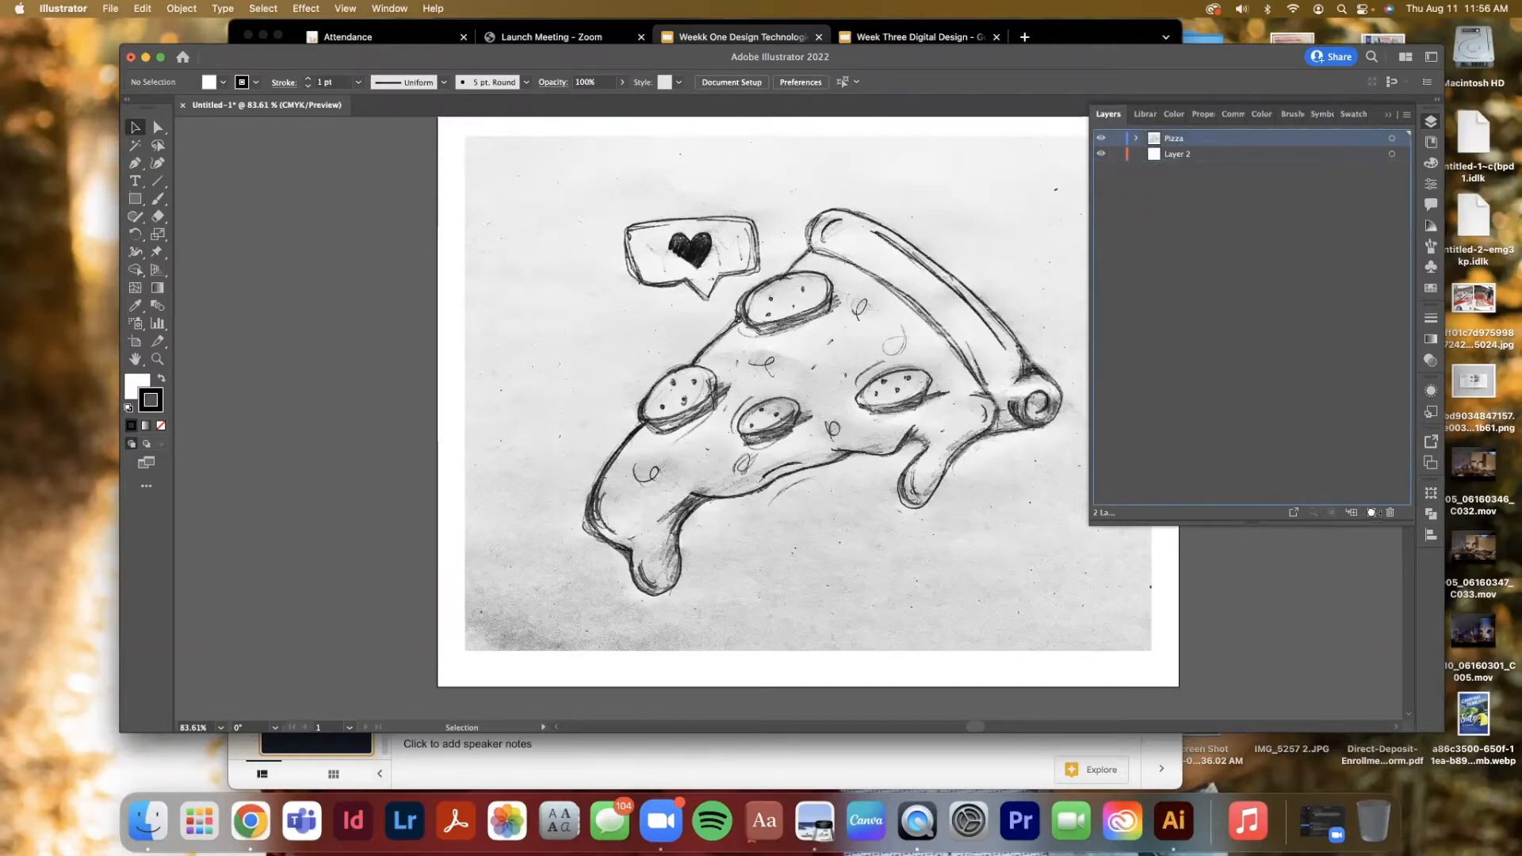
Duplicate the Pizza layer and confirm the copy's layer options
drag(1369, 509, 1371, 512)
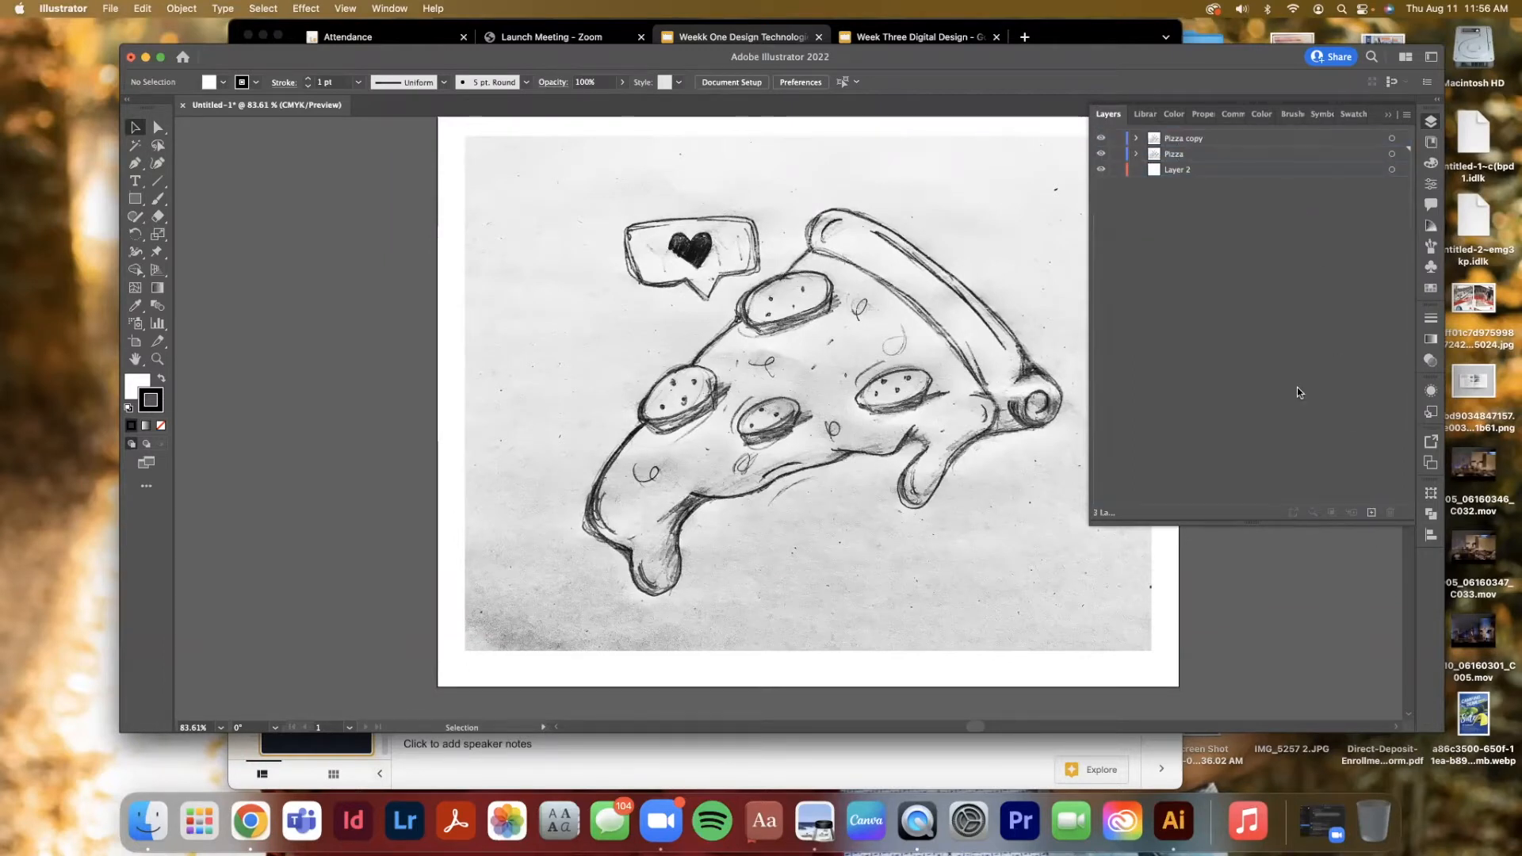
double_click(1211, 139)
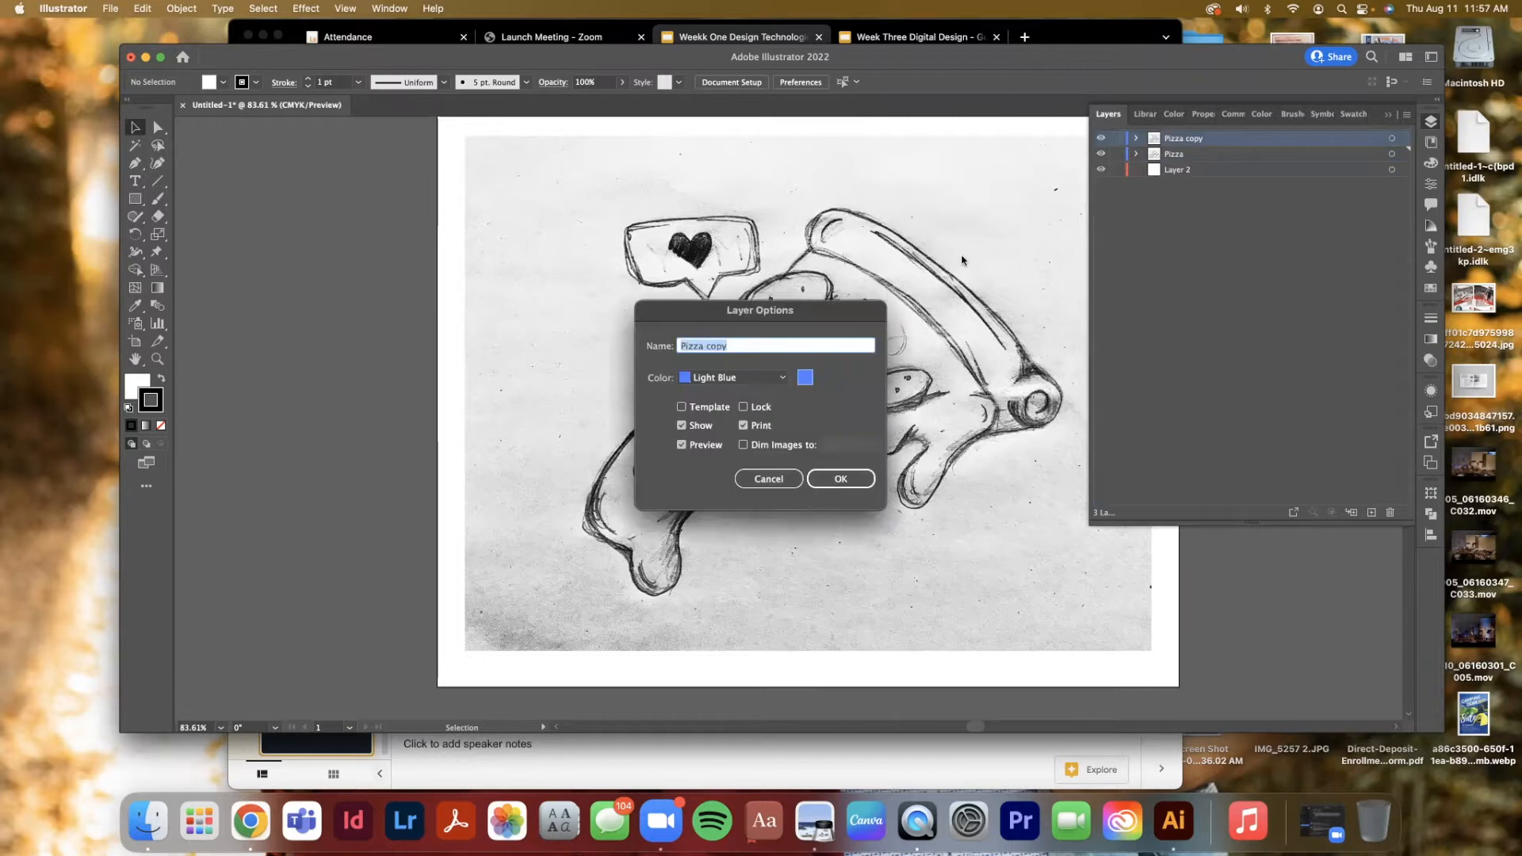
click(809, 344)
click(840, 479)
Move the Pizza copy layer below Pizza, lock it, and expand the Pizza layer
drag(1209, 139, 1205, 162)
click(1116, 168)
click(1135, 139)
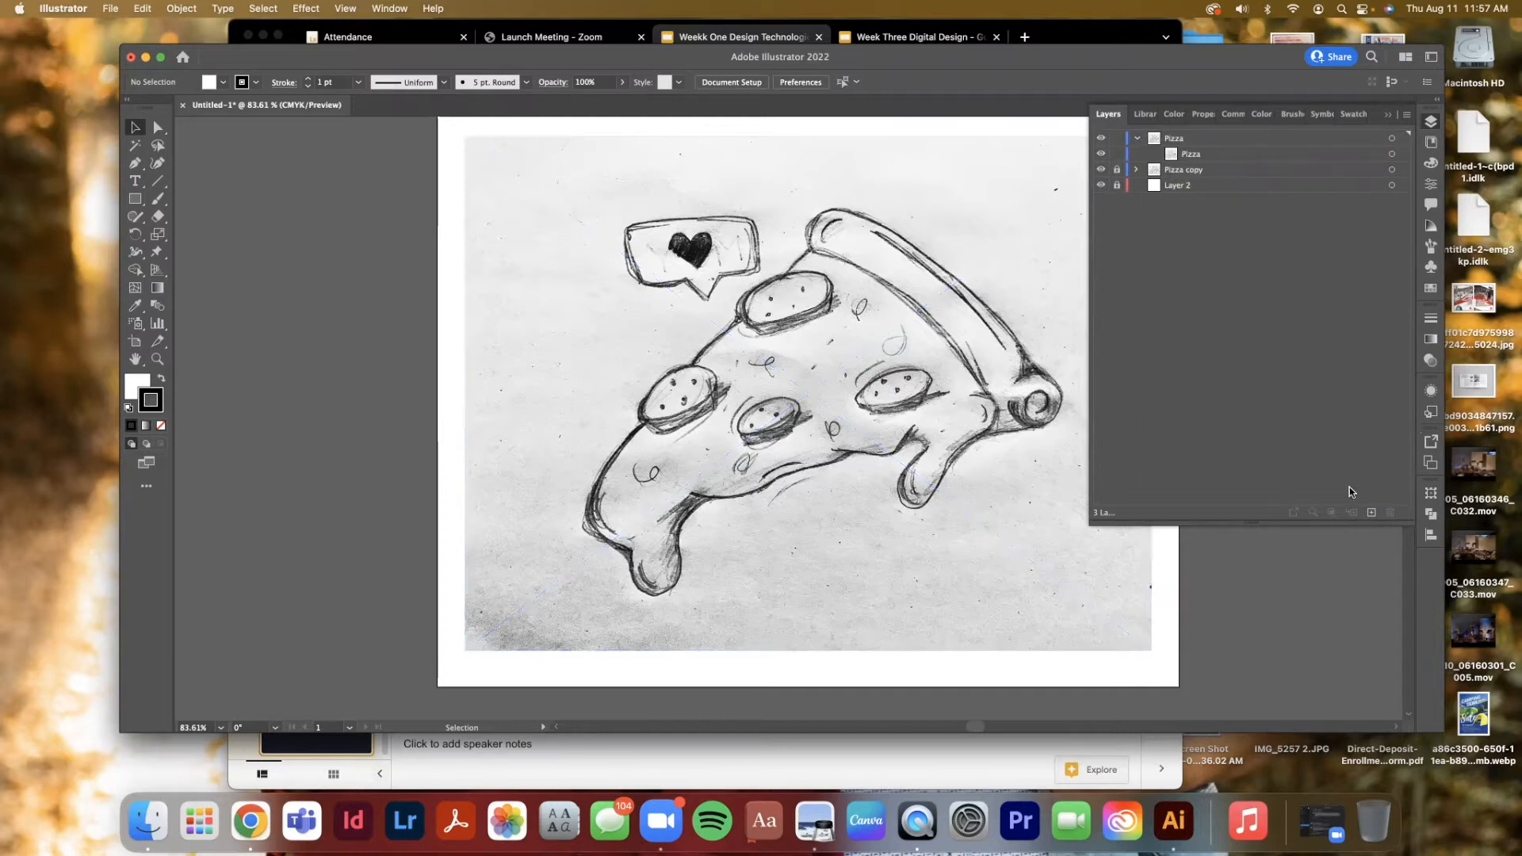
Create a new top layer and name it Outline
click(1370, 514)
double_click(1169, 139)
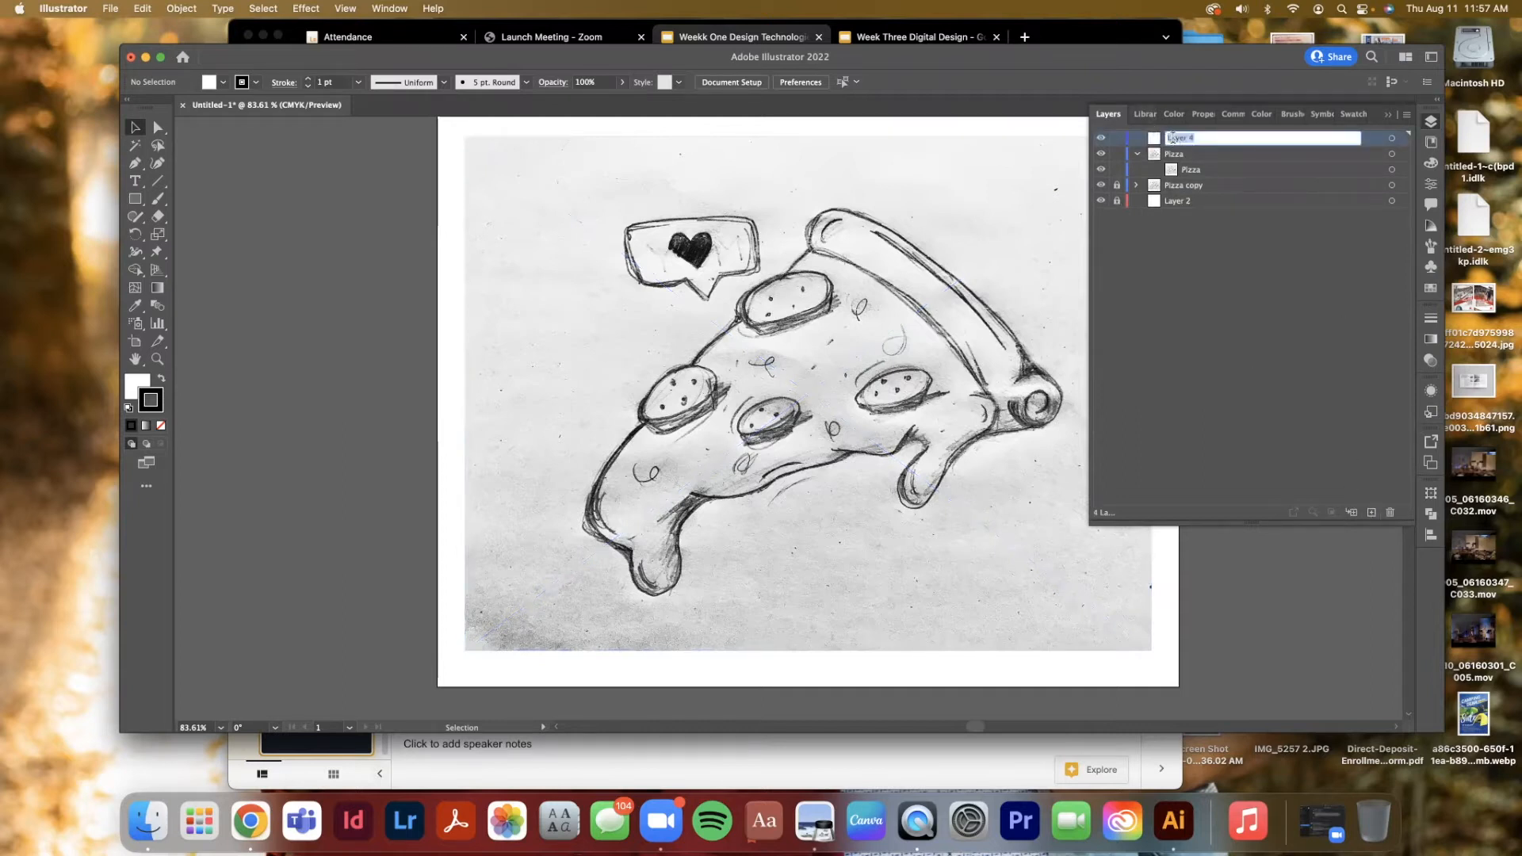
text(Outline)
key(Return)
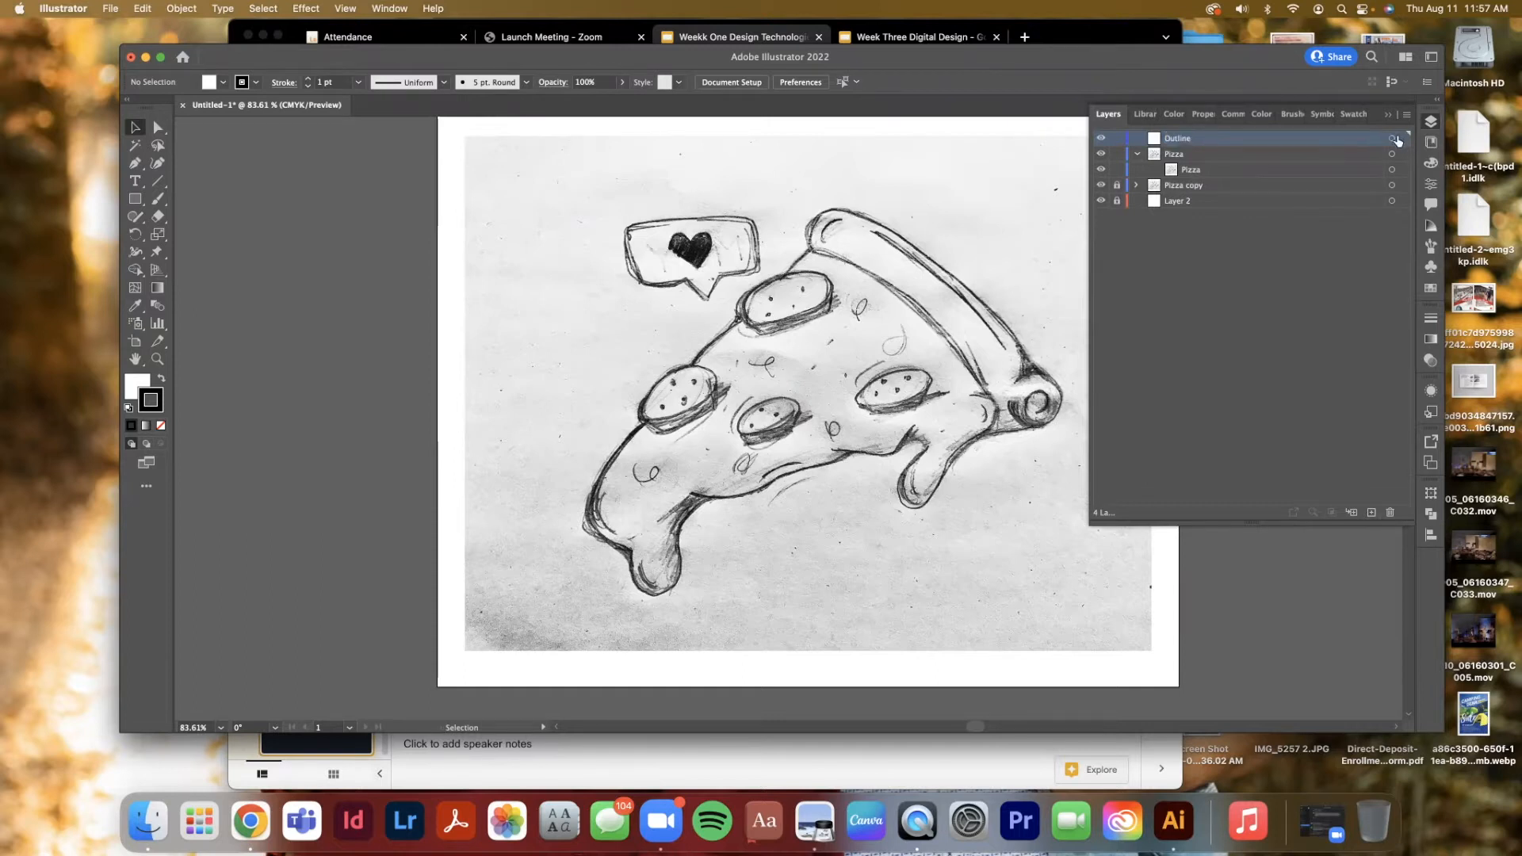
With the Pen tool, plot a five-point path in the artboard's upper-left corner
click(135, 164)
drag(508, 178, 501, 254)
click(562, 154)
click(574, 202)
click(514, 265)
click(481, 231)
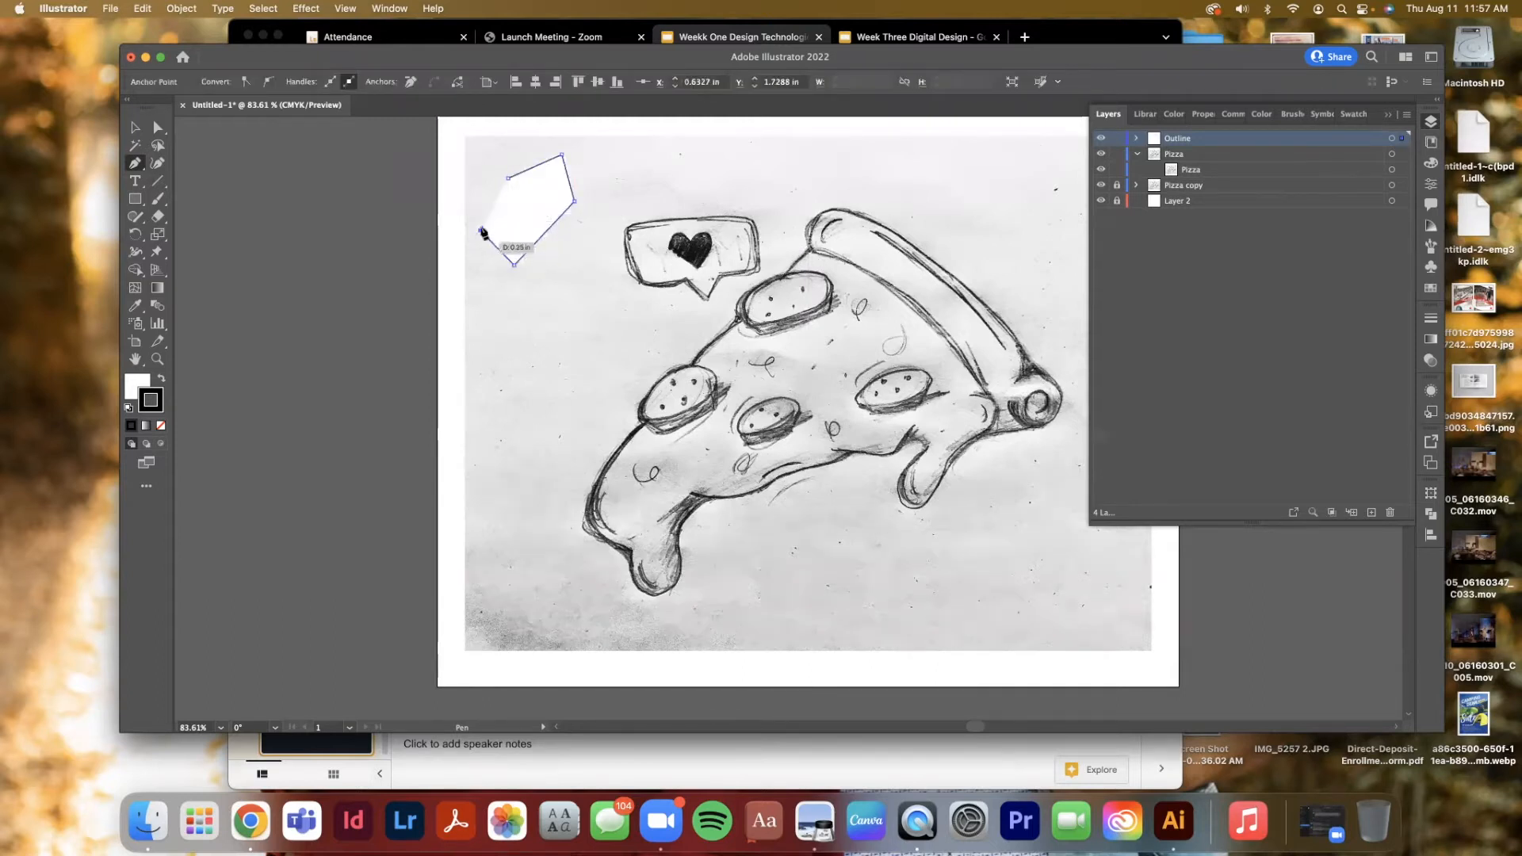
Delete three of that path's anchor points, keeping the short upper segment
click(508, 179)
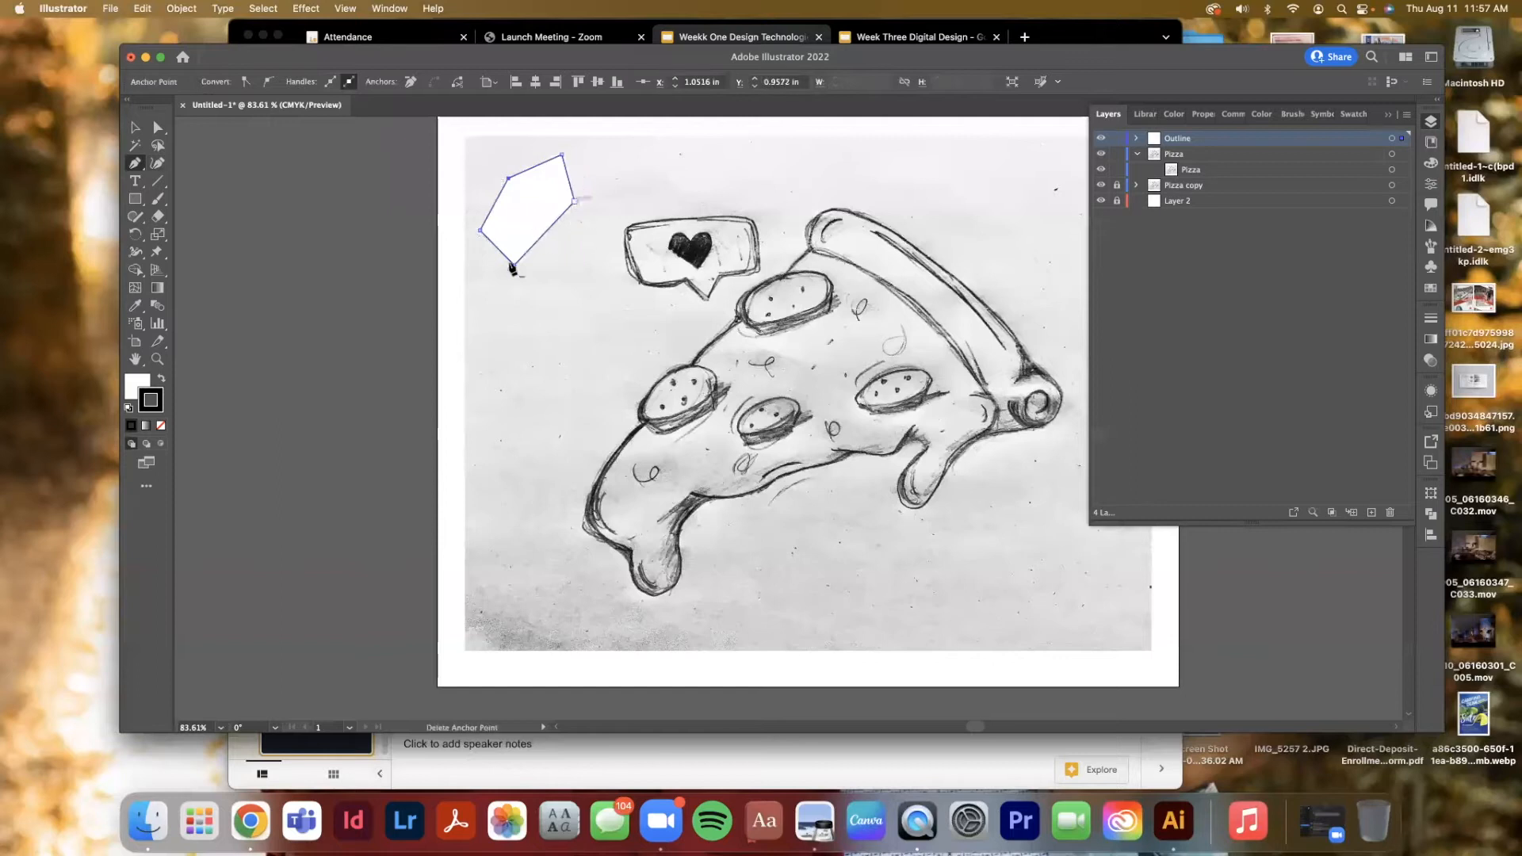
click(508, 180)
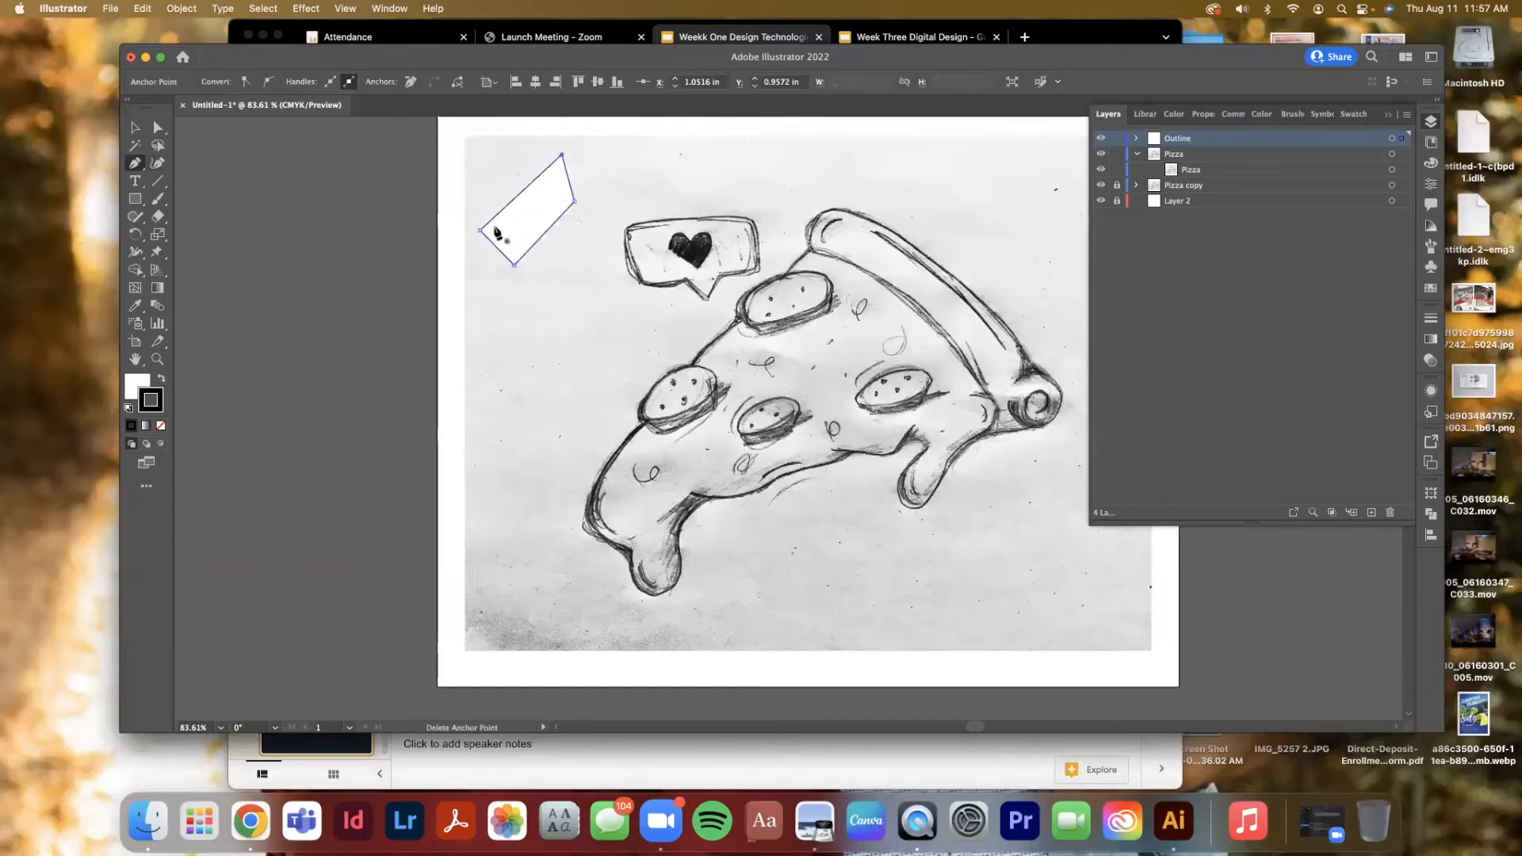
click(481, 231)
click(515, 266)
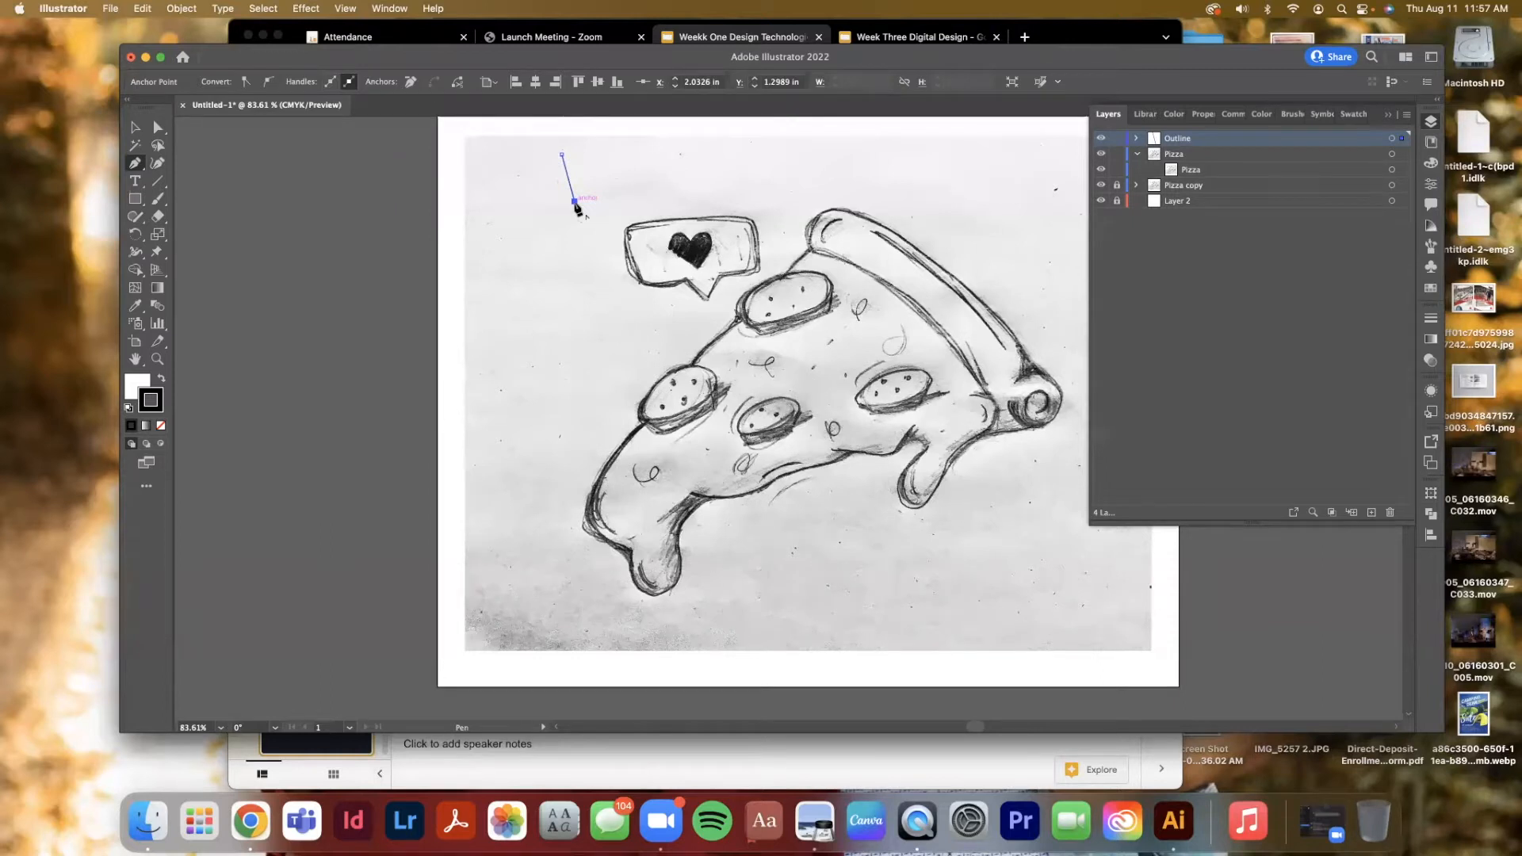
Extend the practice path with a curved segment drawn with the Pen tool
drag(562, 213, 517, 242)
click(585, 281)
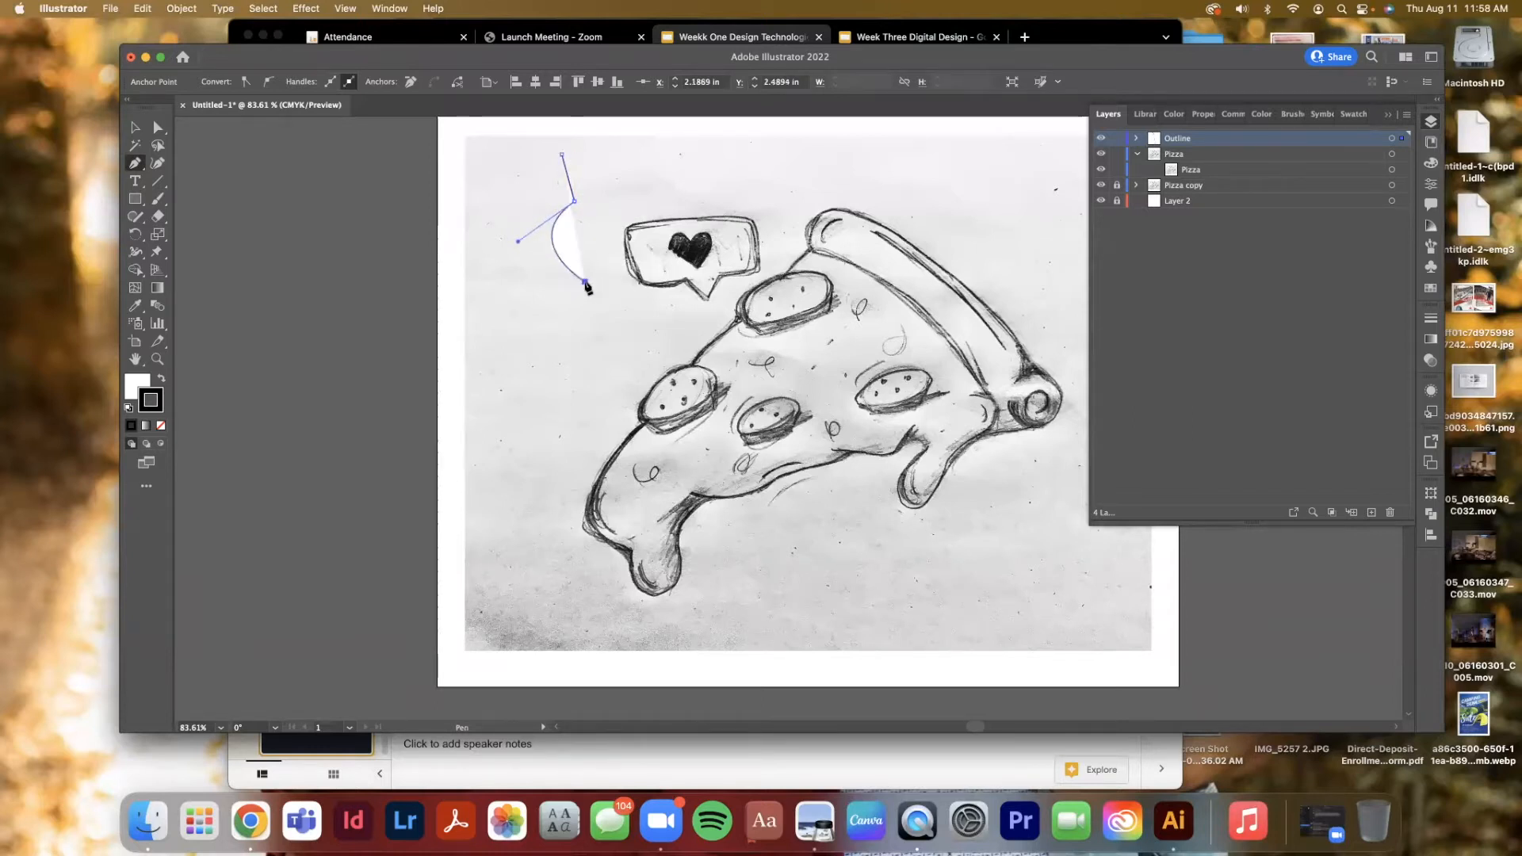
Remove the curve's middle anchor point and add a new anchor point on the straightened segment
click(574, 202)
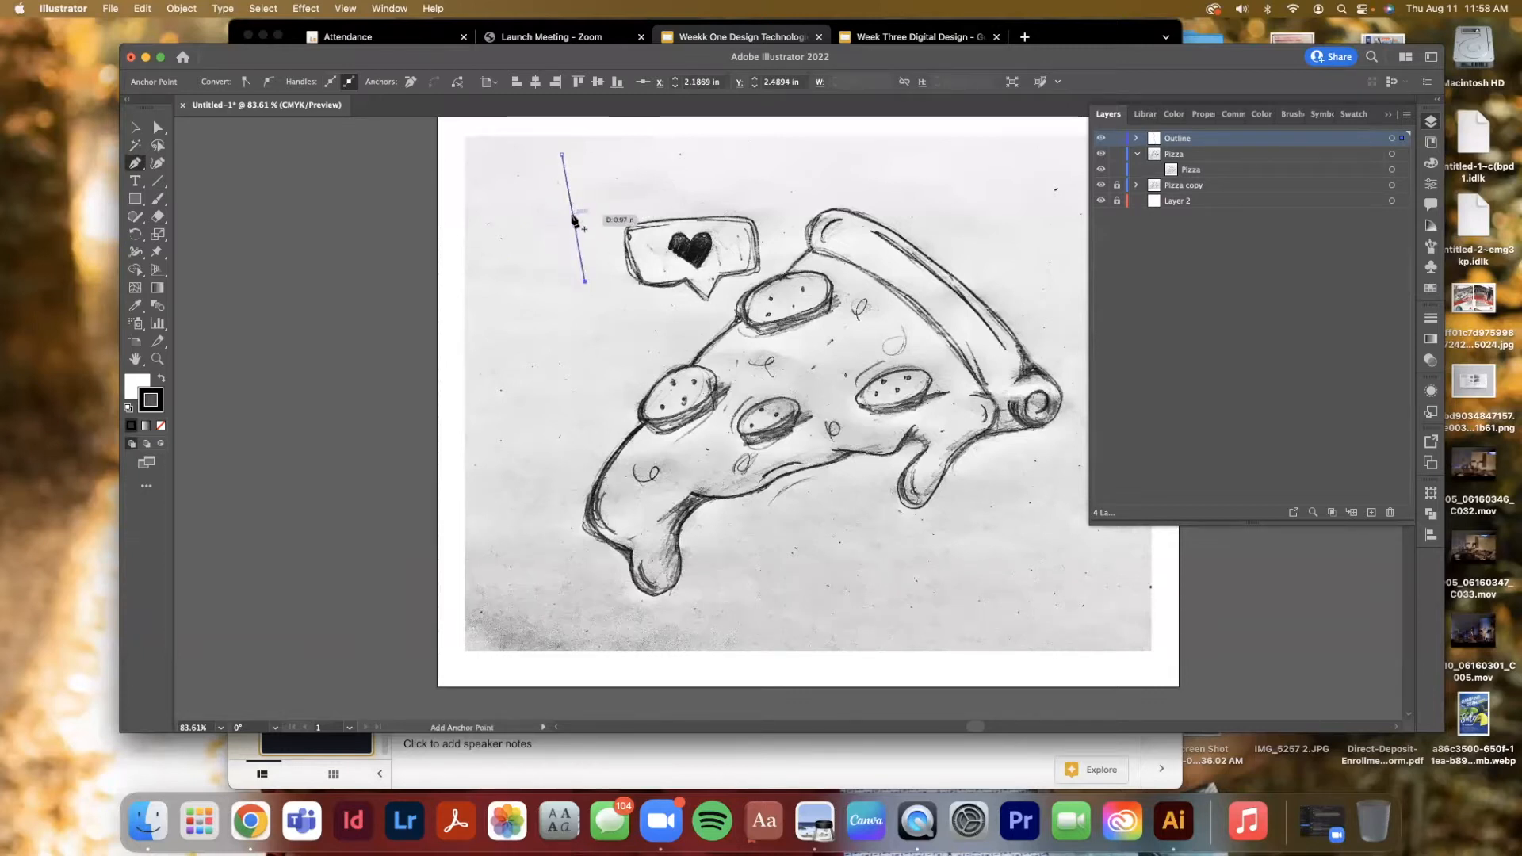
click(572, 217)
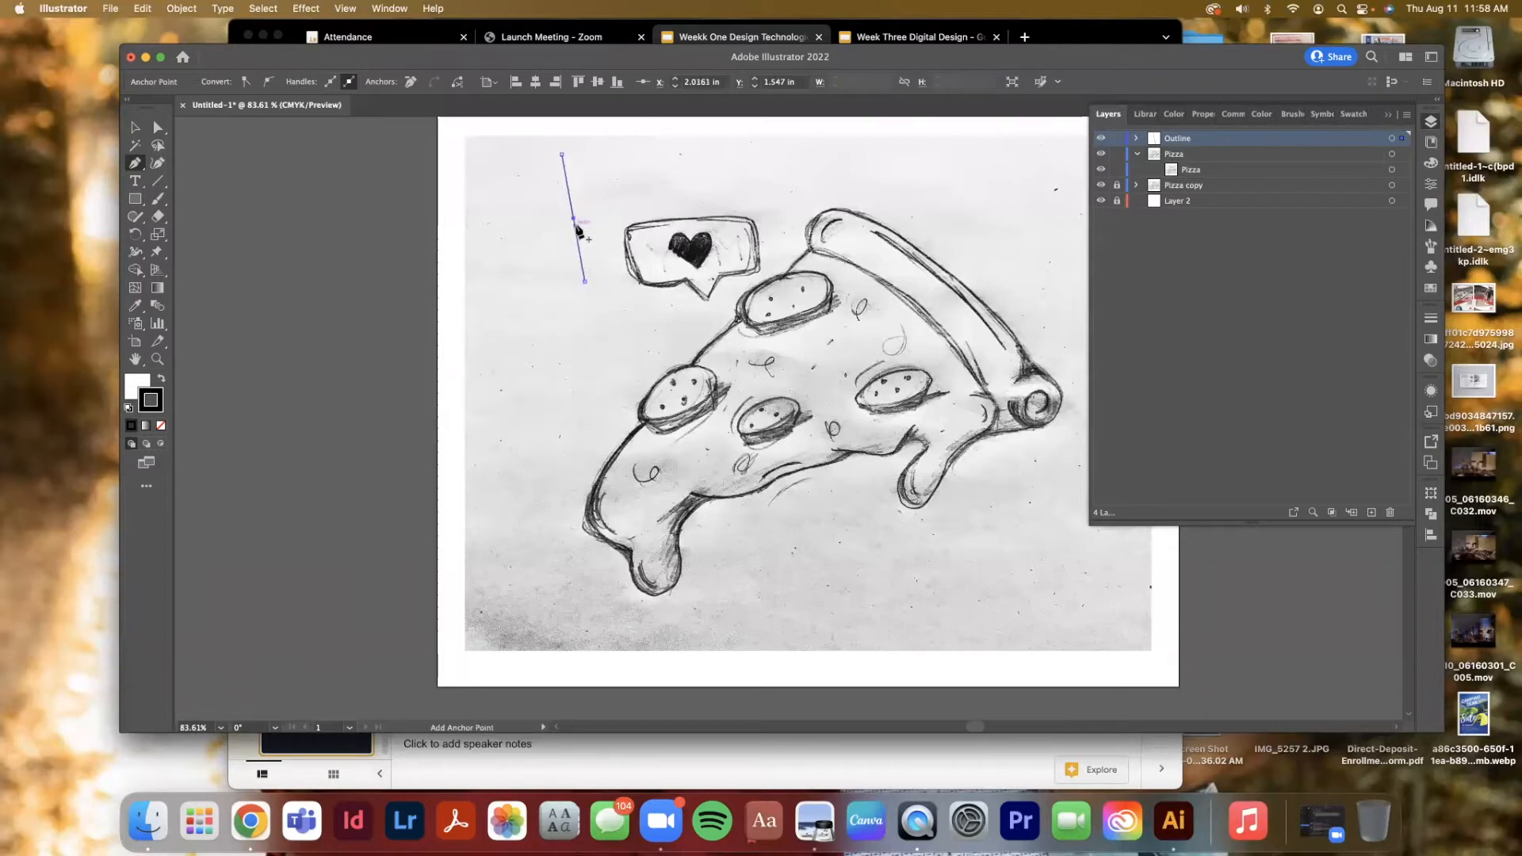
click(562, 155)
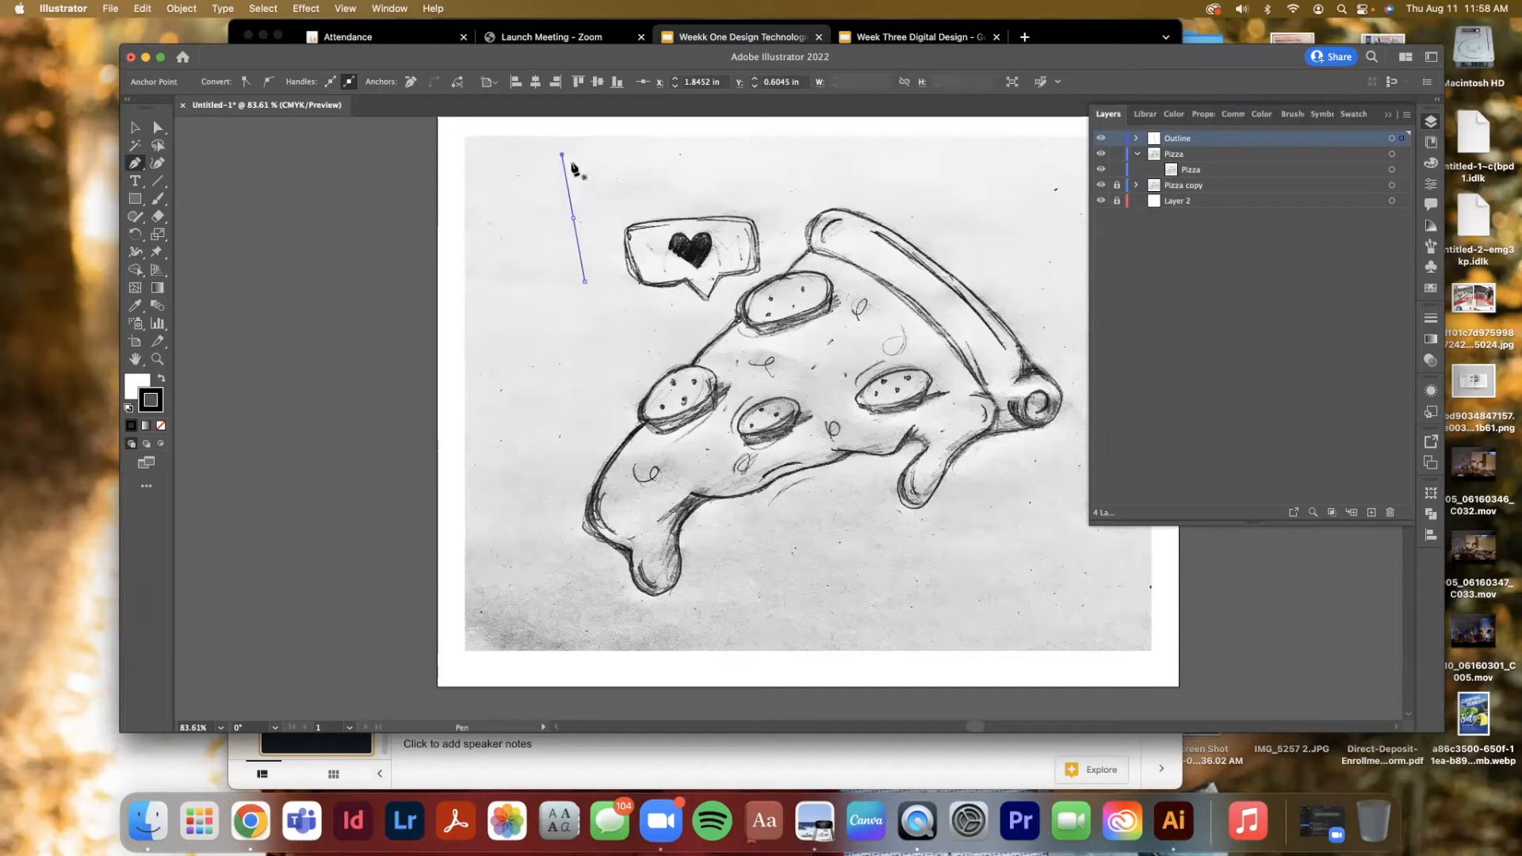
Plot a closed triangular path beside the line with the Pen tool
click(579, 252)
click(585, 283)
click(579, 252)
click(586, 280)
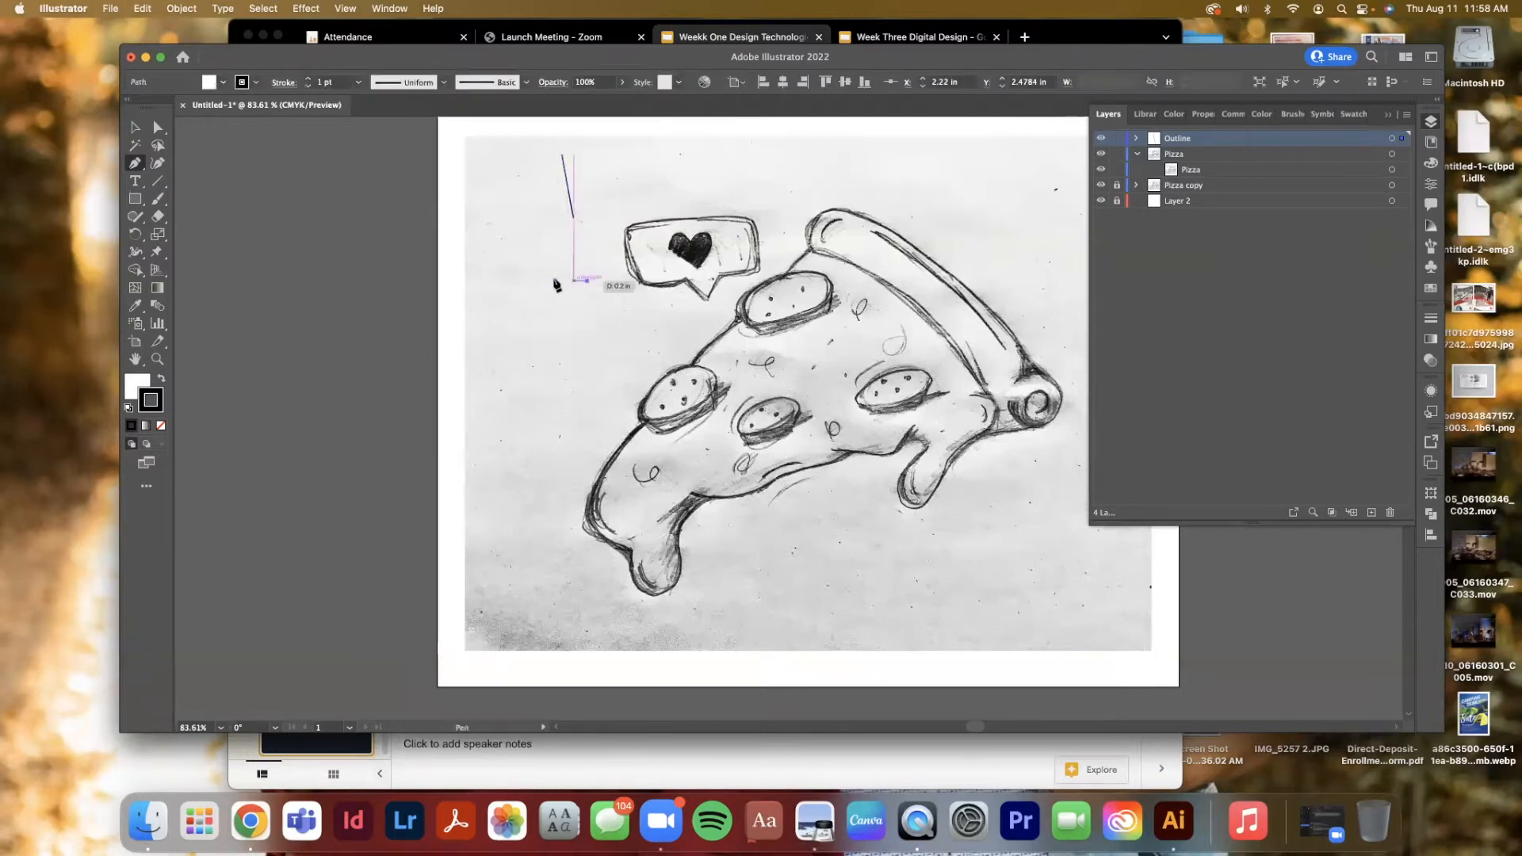
click(515, 273)
click(527, 333)
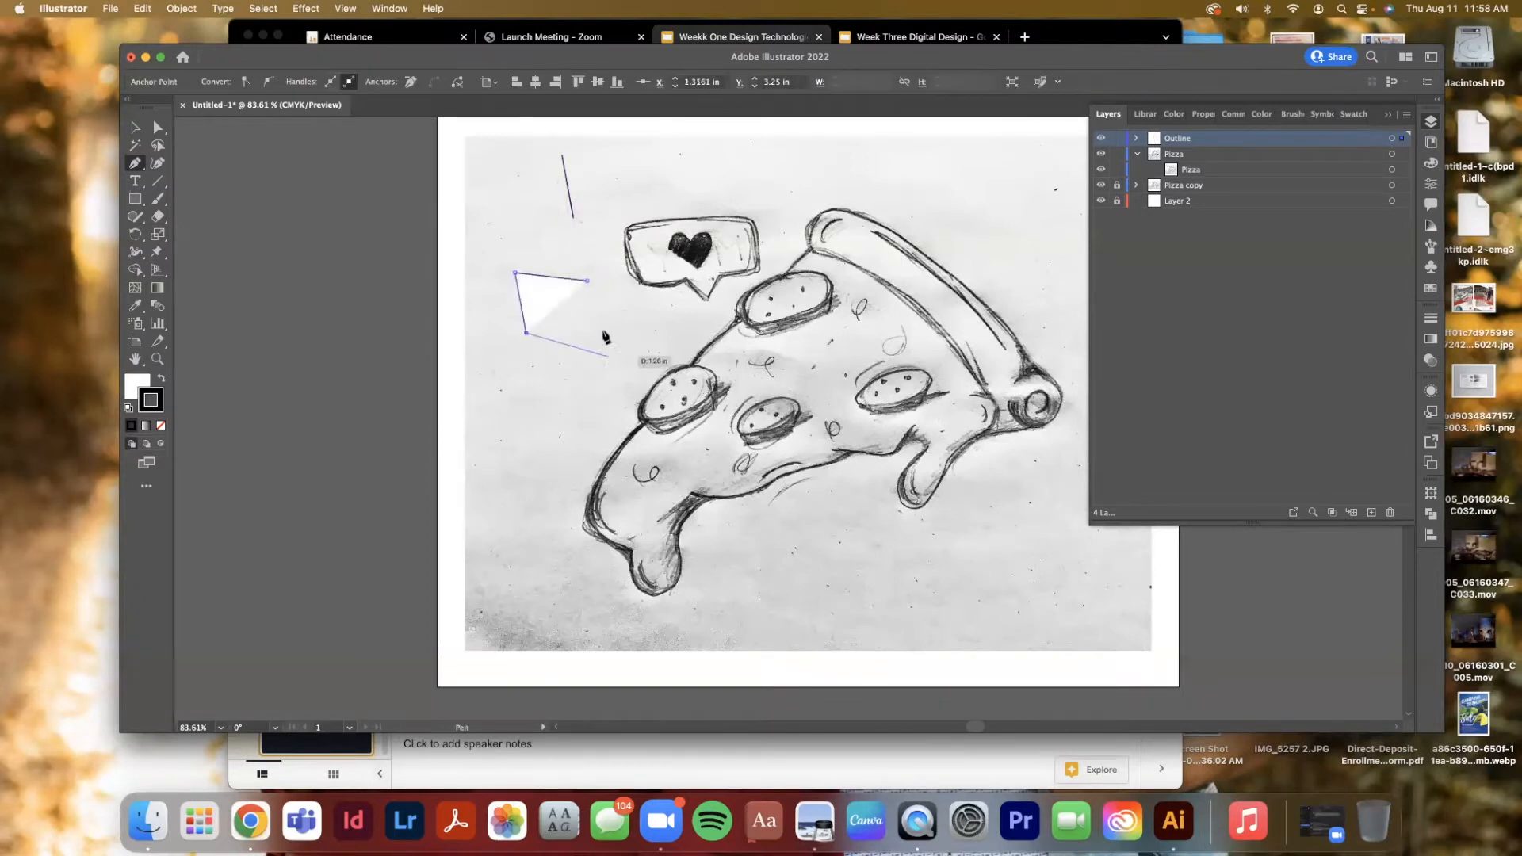
click(586, 281)
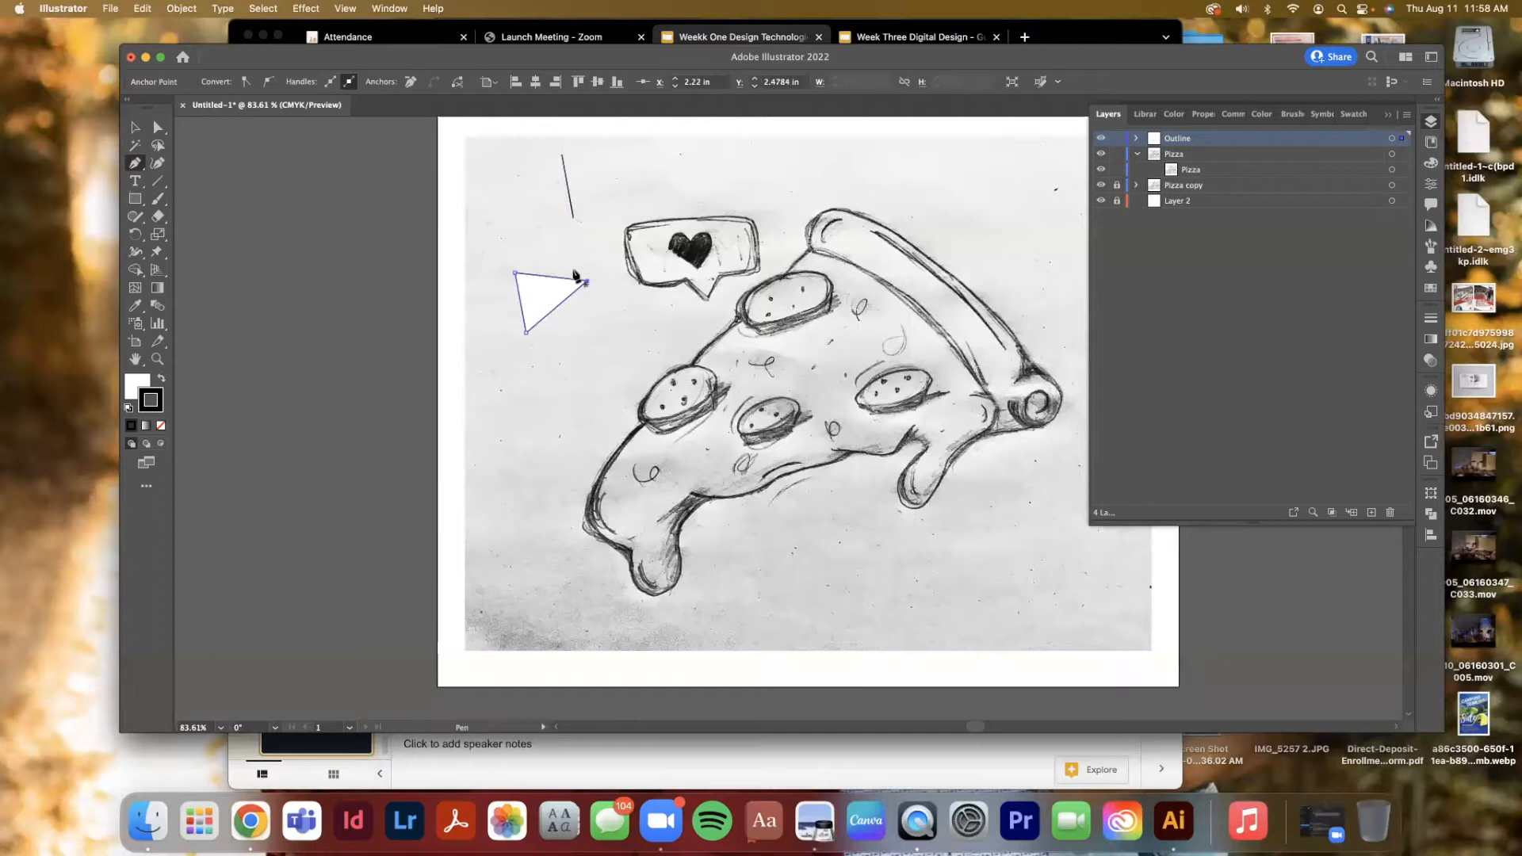
Select and delete the practice line and the triangle
click(134, 128)
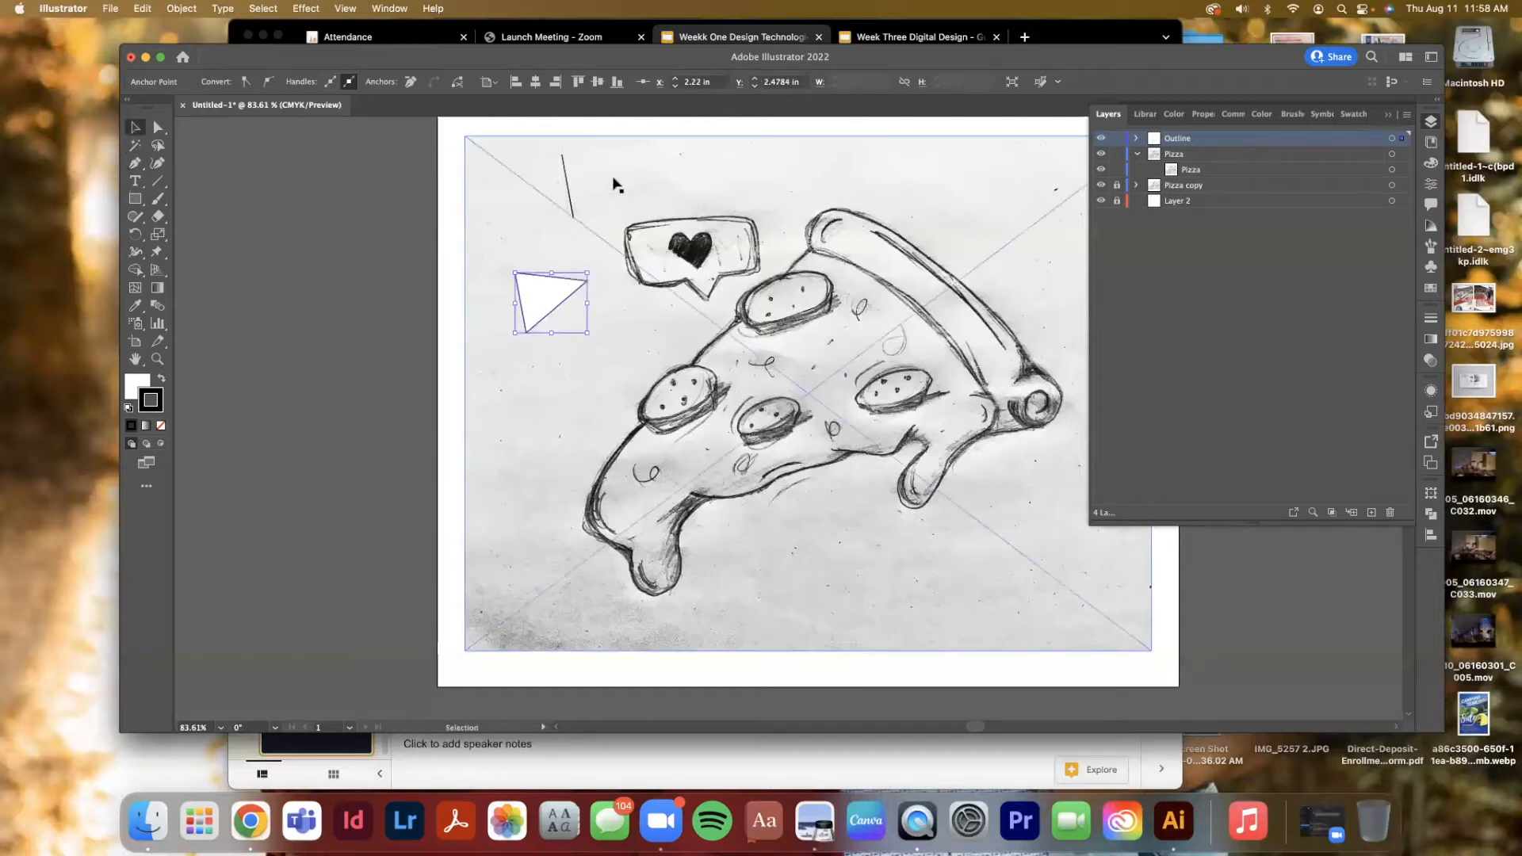
click(566, 184)
key(Delete)
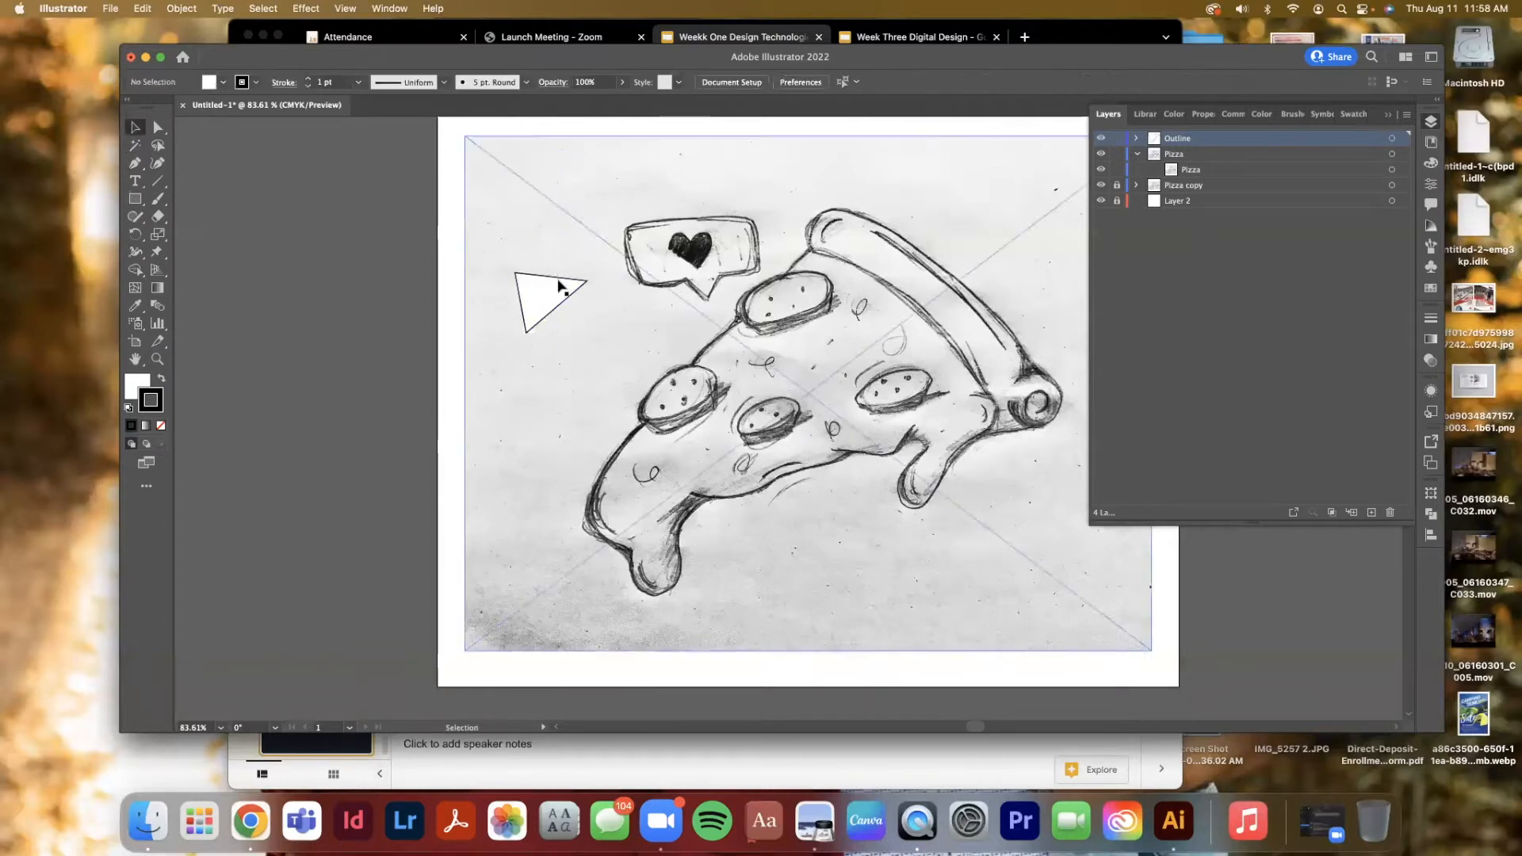
click(559, 286)
key(Delete)
Select the scanned pizza image and lock it
click(1007, 250)
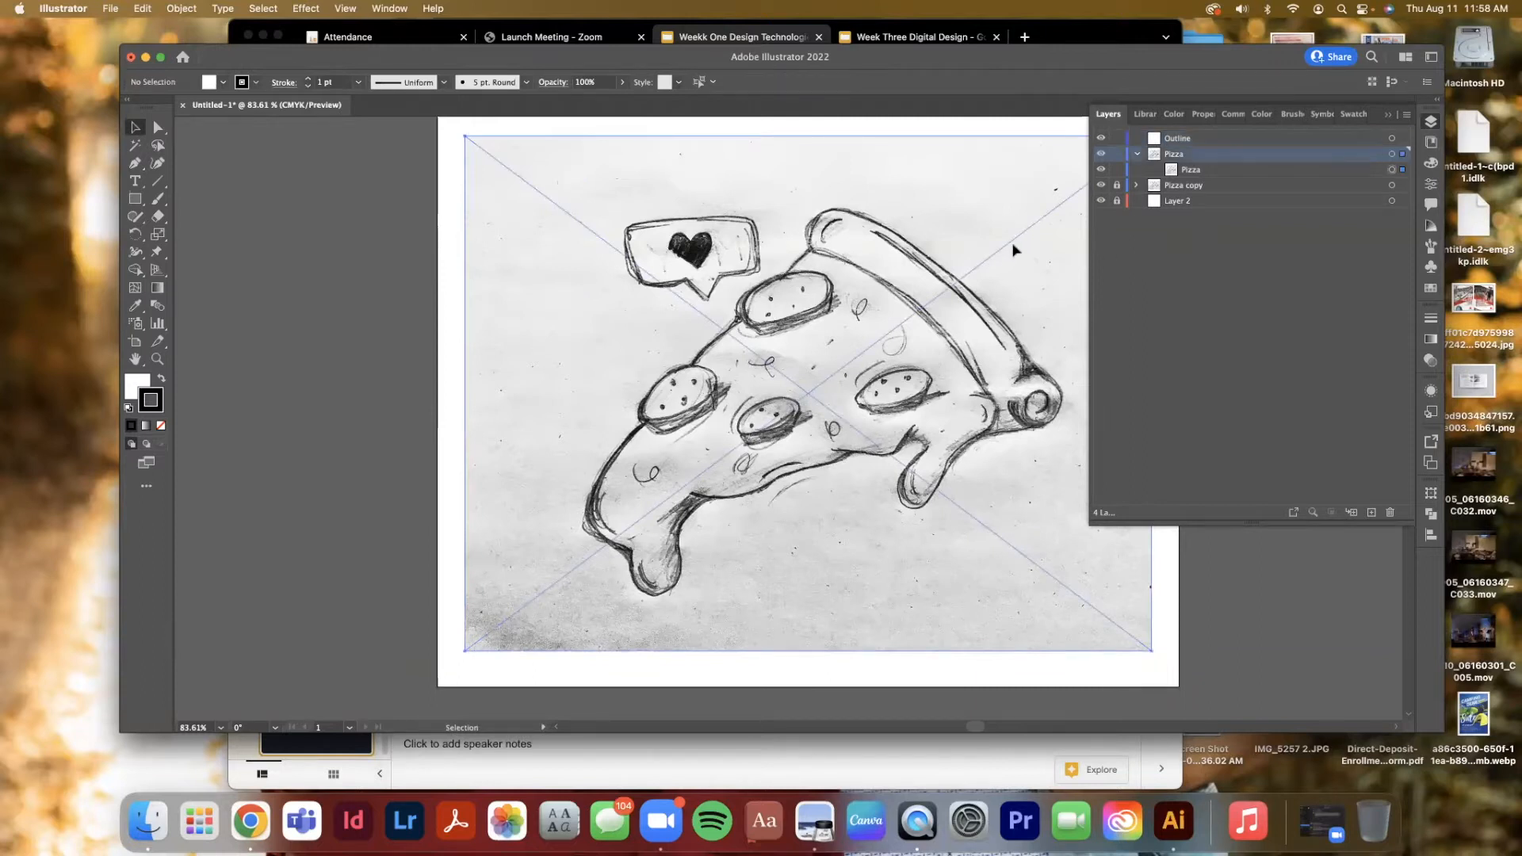
key(super+2)
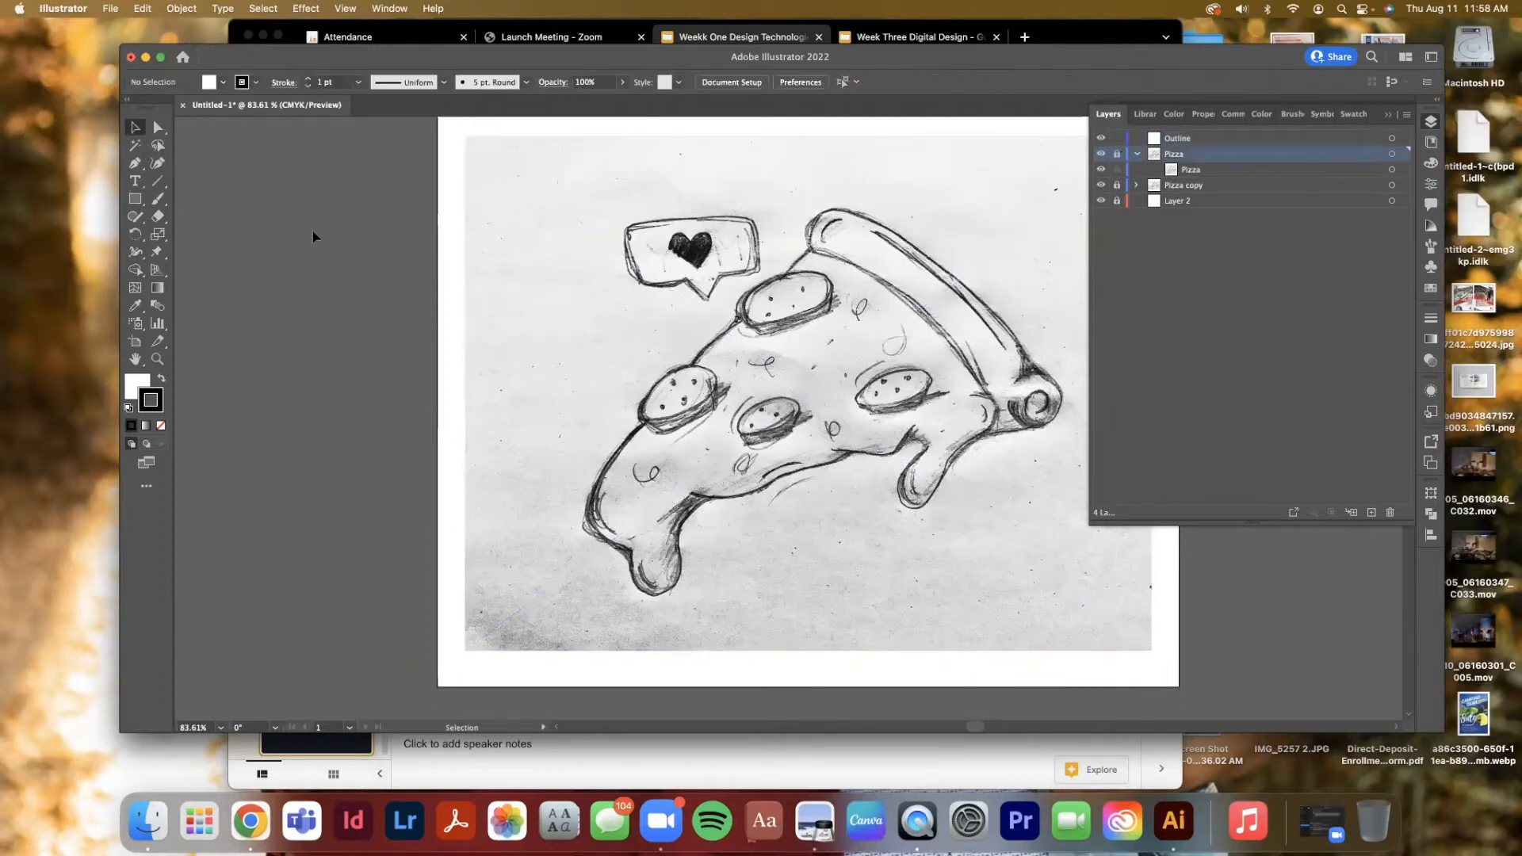
Target the Outline layer and start tracing the crust's top edge with the Pen tool
scroll(312, 230, right, 5)
click(137, 166)
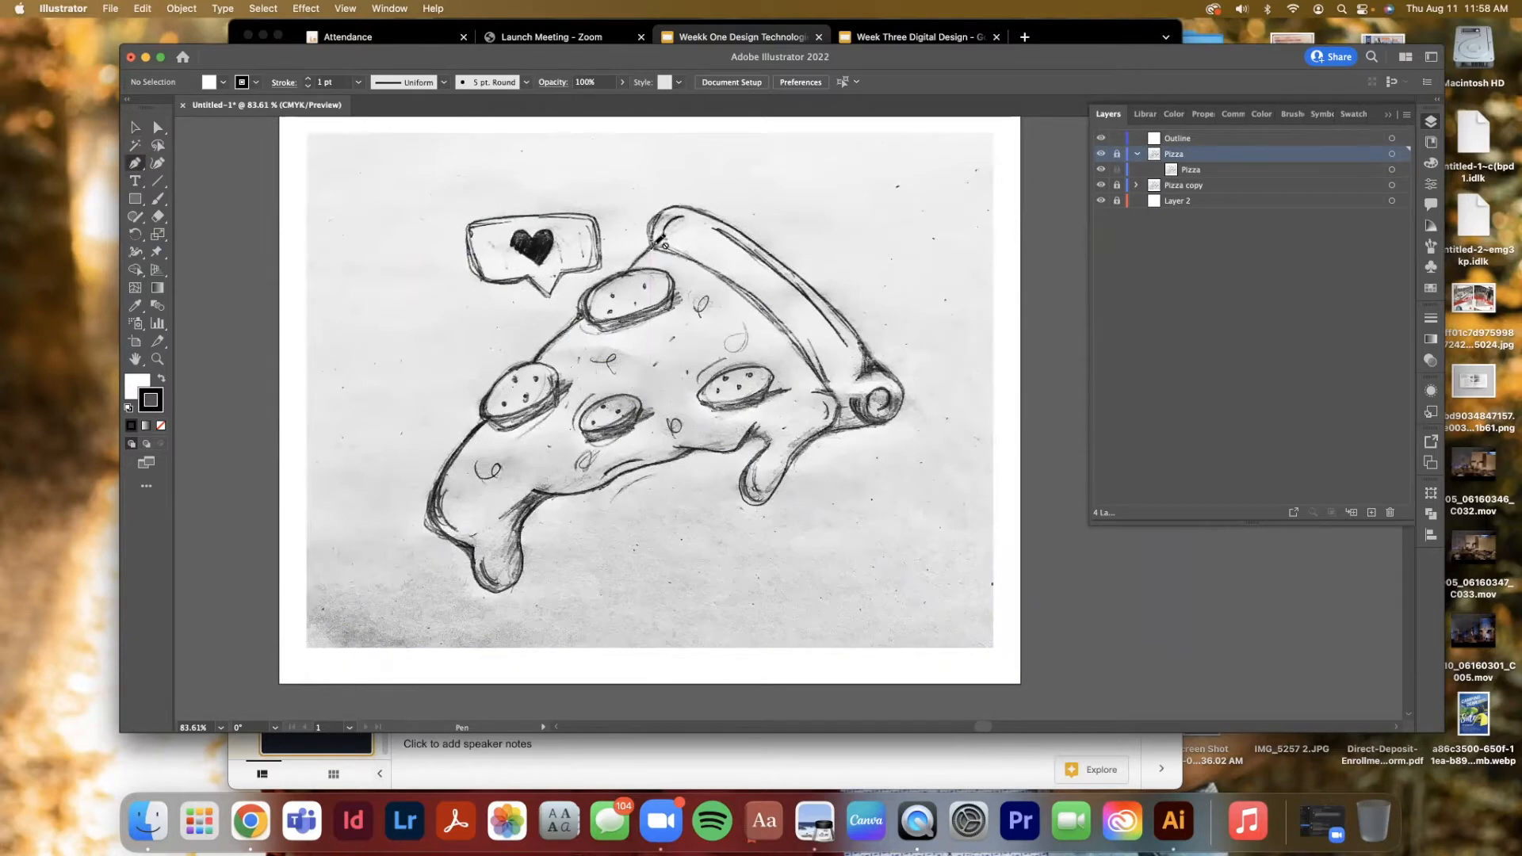
click(1202, 139)
click(652, 244)
click(683, 212)
drag(683, 213, 688, 214)
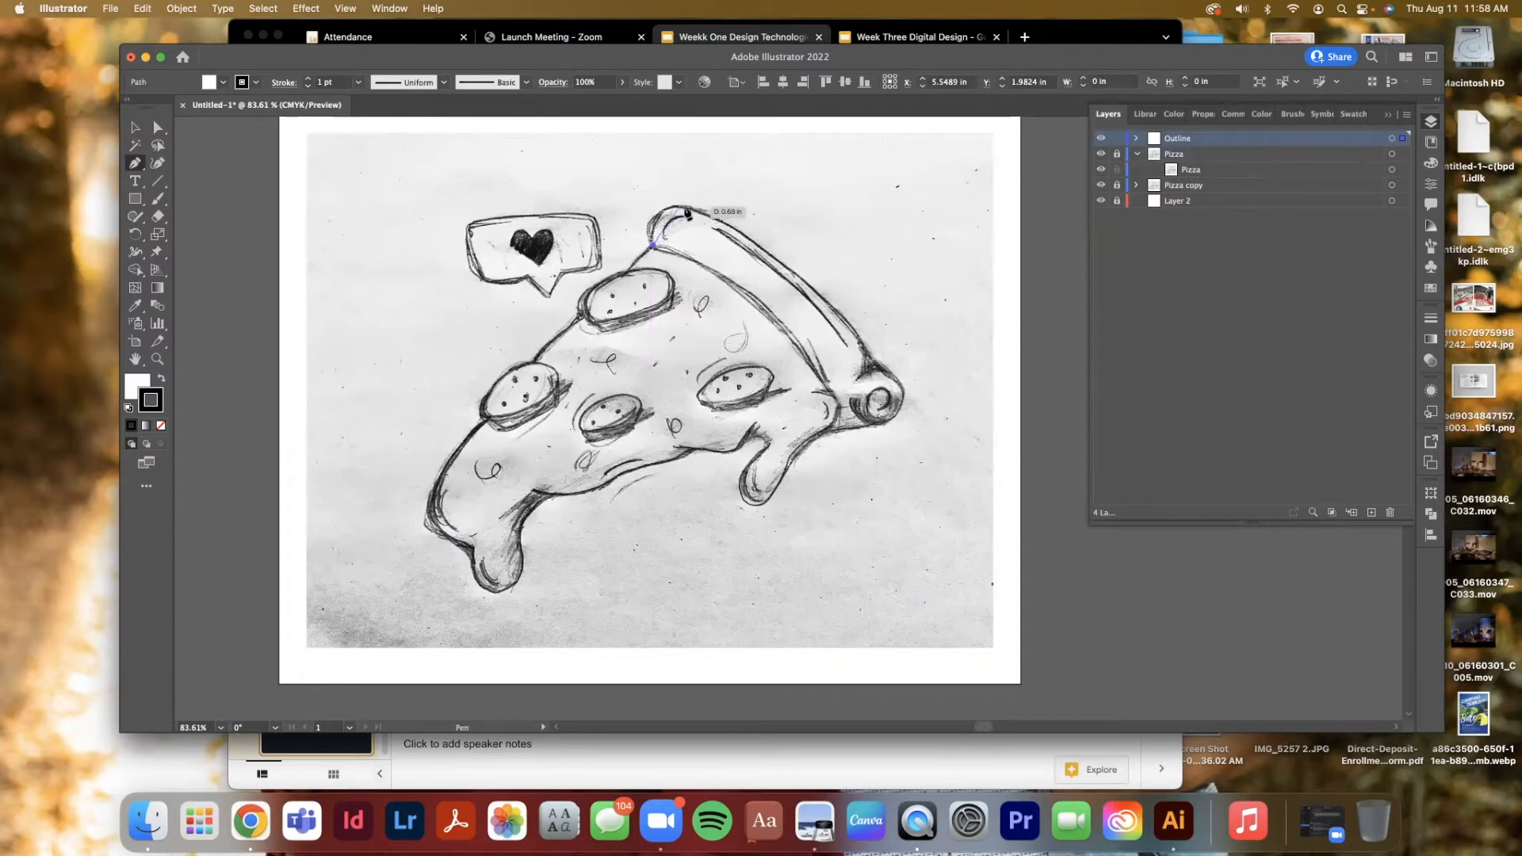
drag(688, 215, 726, 214)
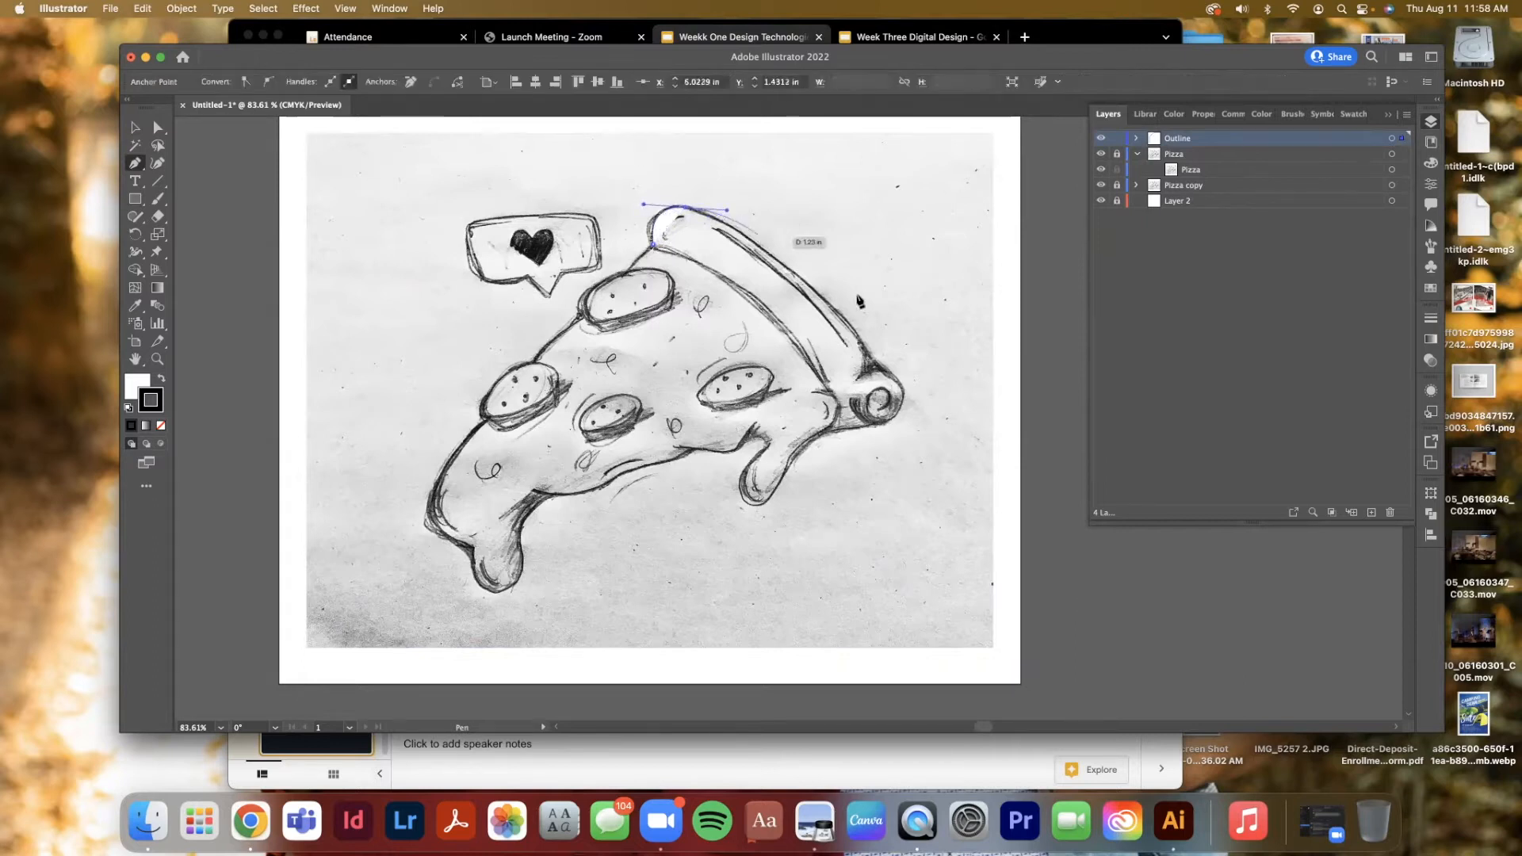
Continue the outline path down the crust's right end and around the cheese drip, undoing one misplaced point
drag(875, 367, 805, 468)
key(ctrl+z)
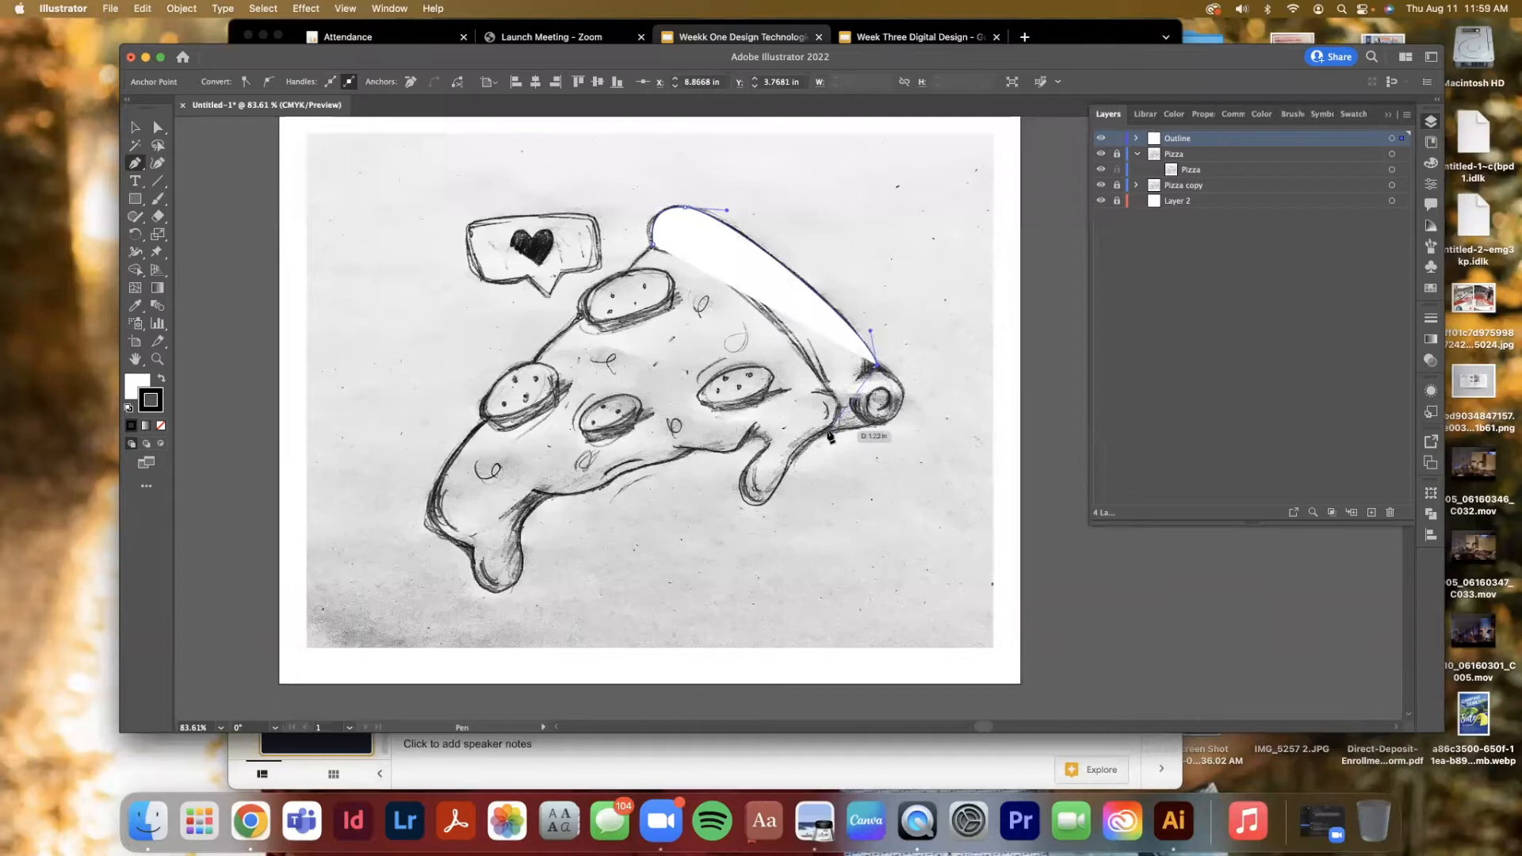
drag(828, 431, 700, 448)
drag(876, 426, 821, 444)
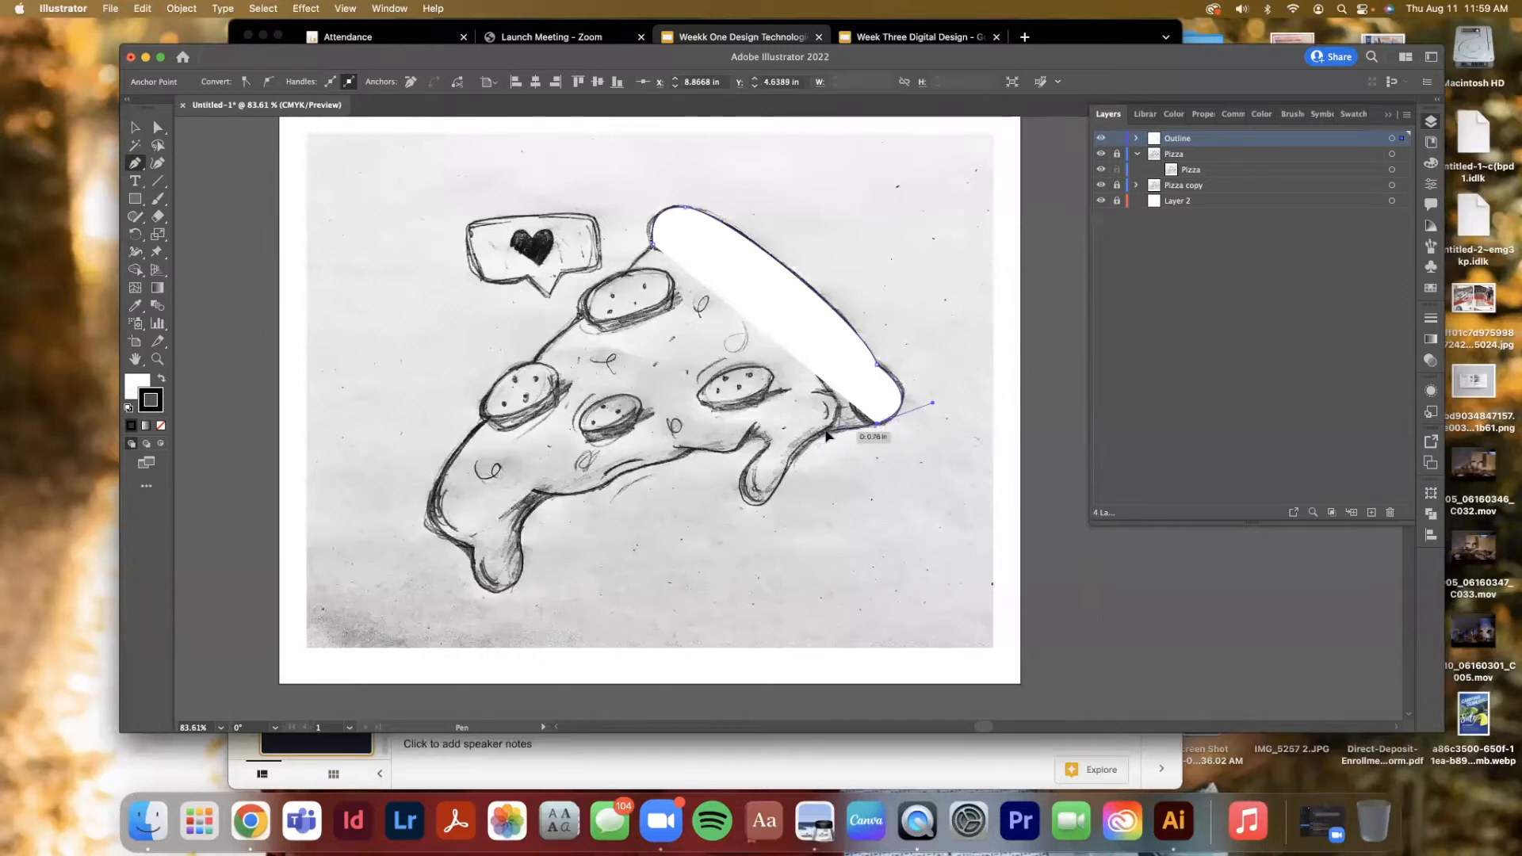
click(825, 433)
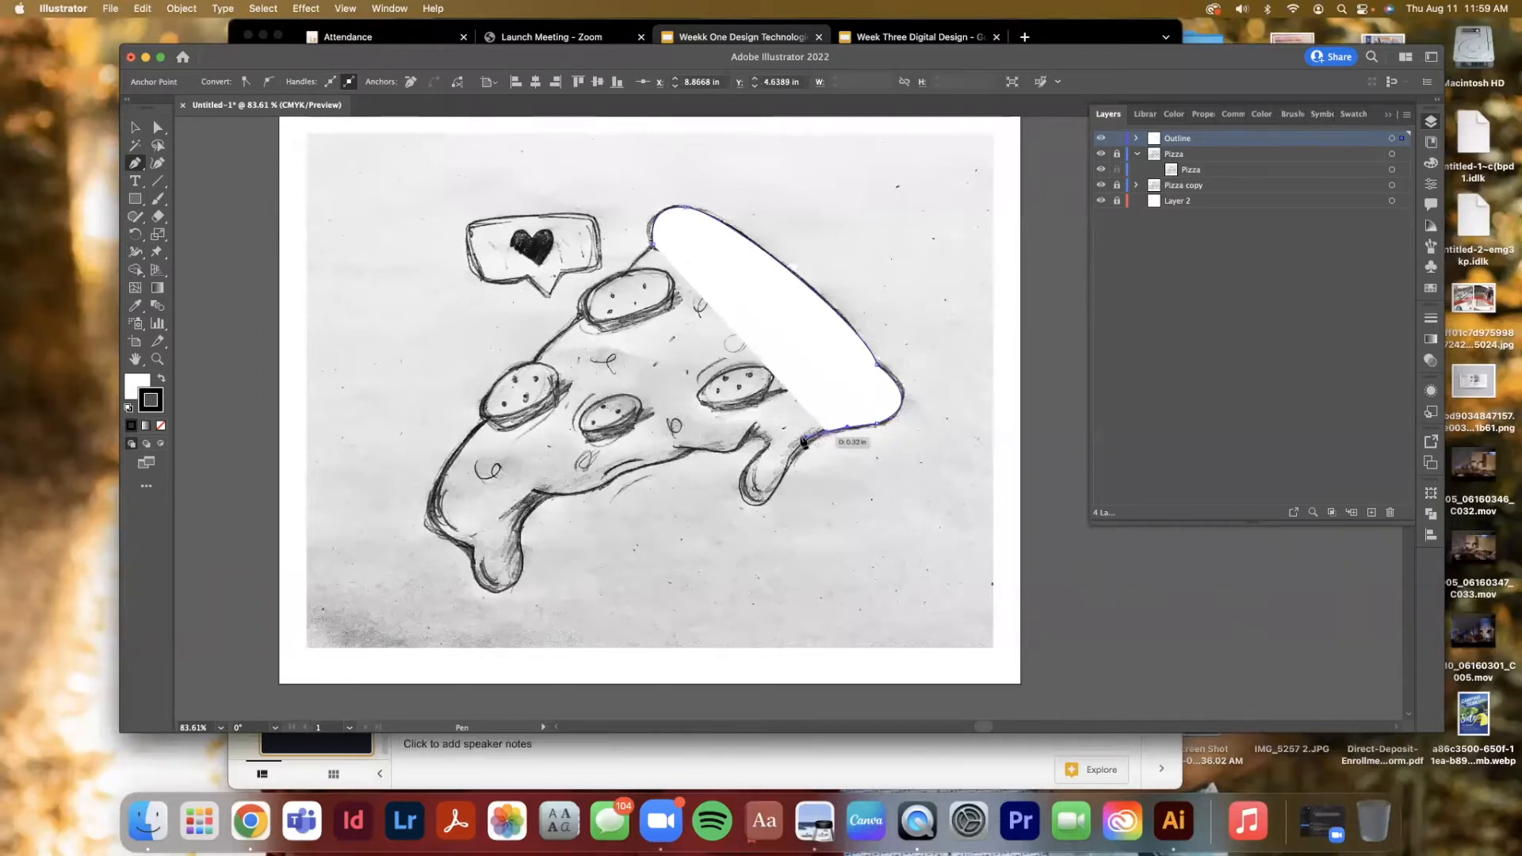
click(783, 479)
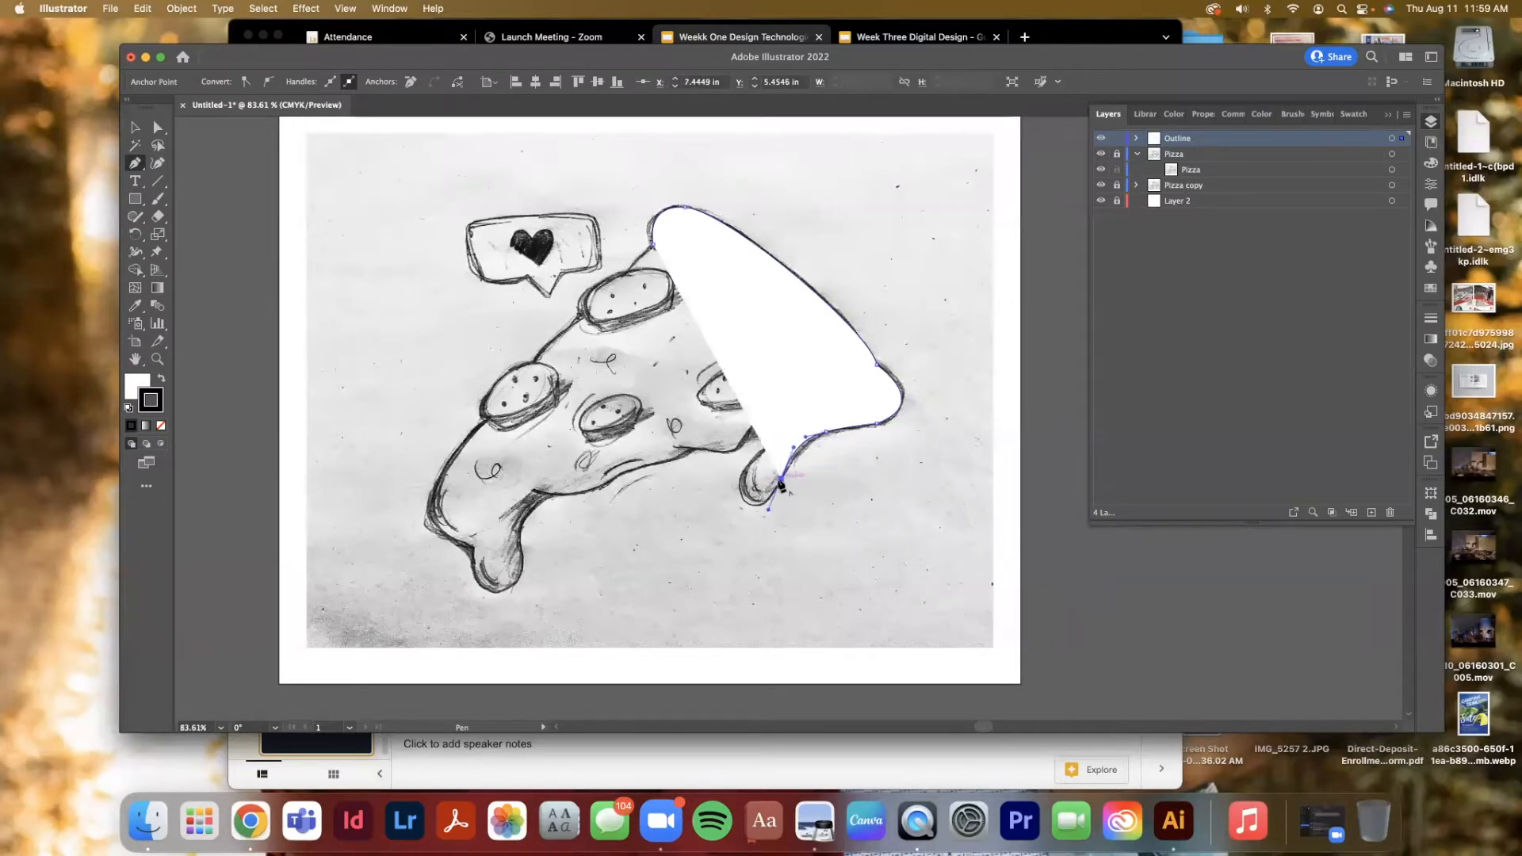
click(760, 498)
drag(726, 489, 722, 475)
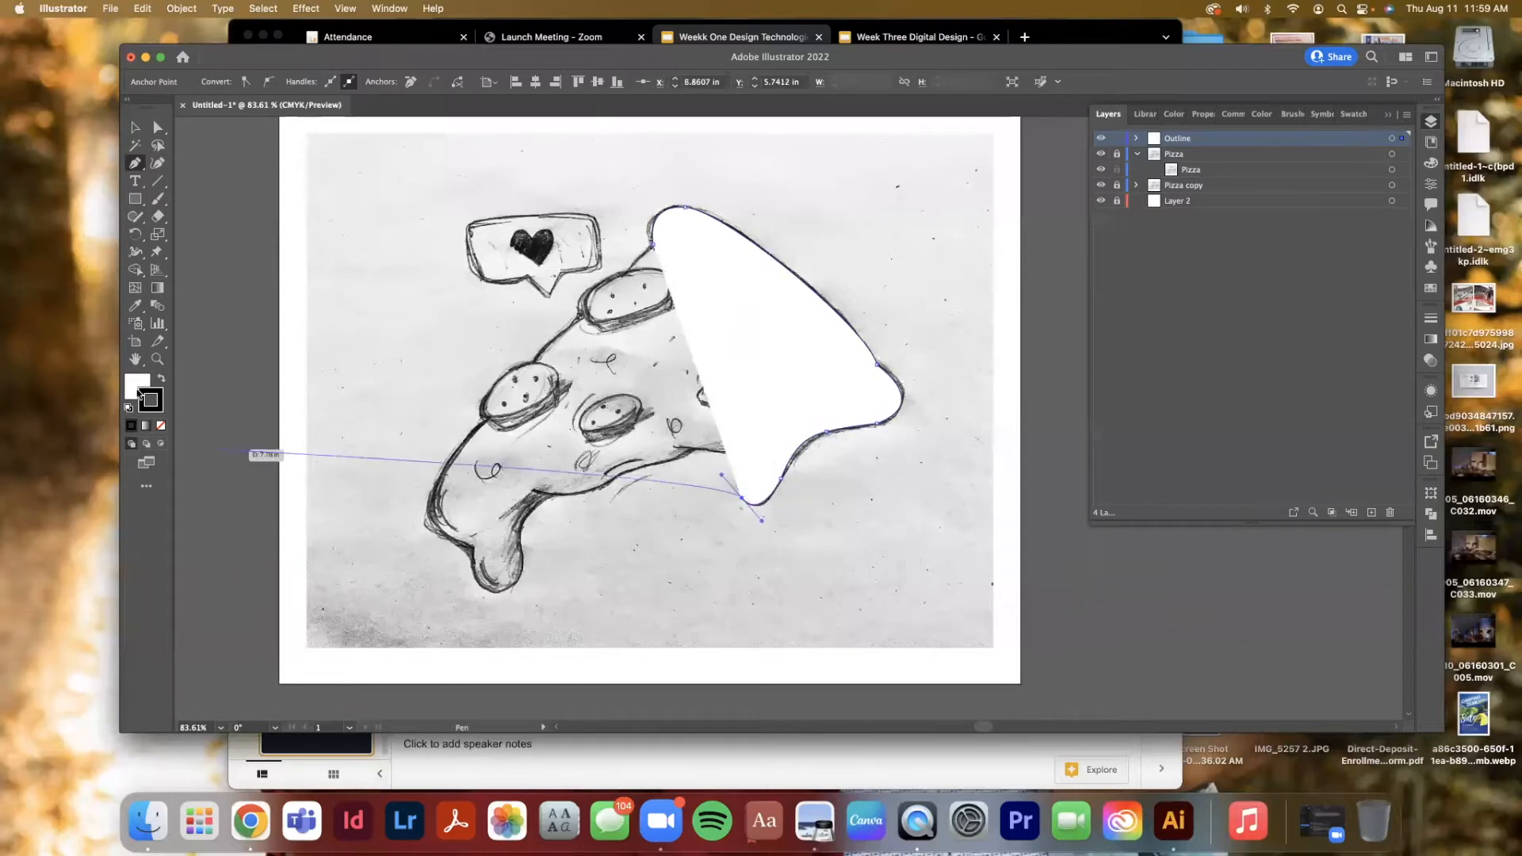
Set the path's fill to None and its stroke to blue
click(143, 386)
click(161, 426)
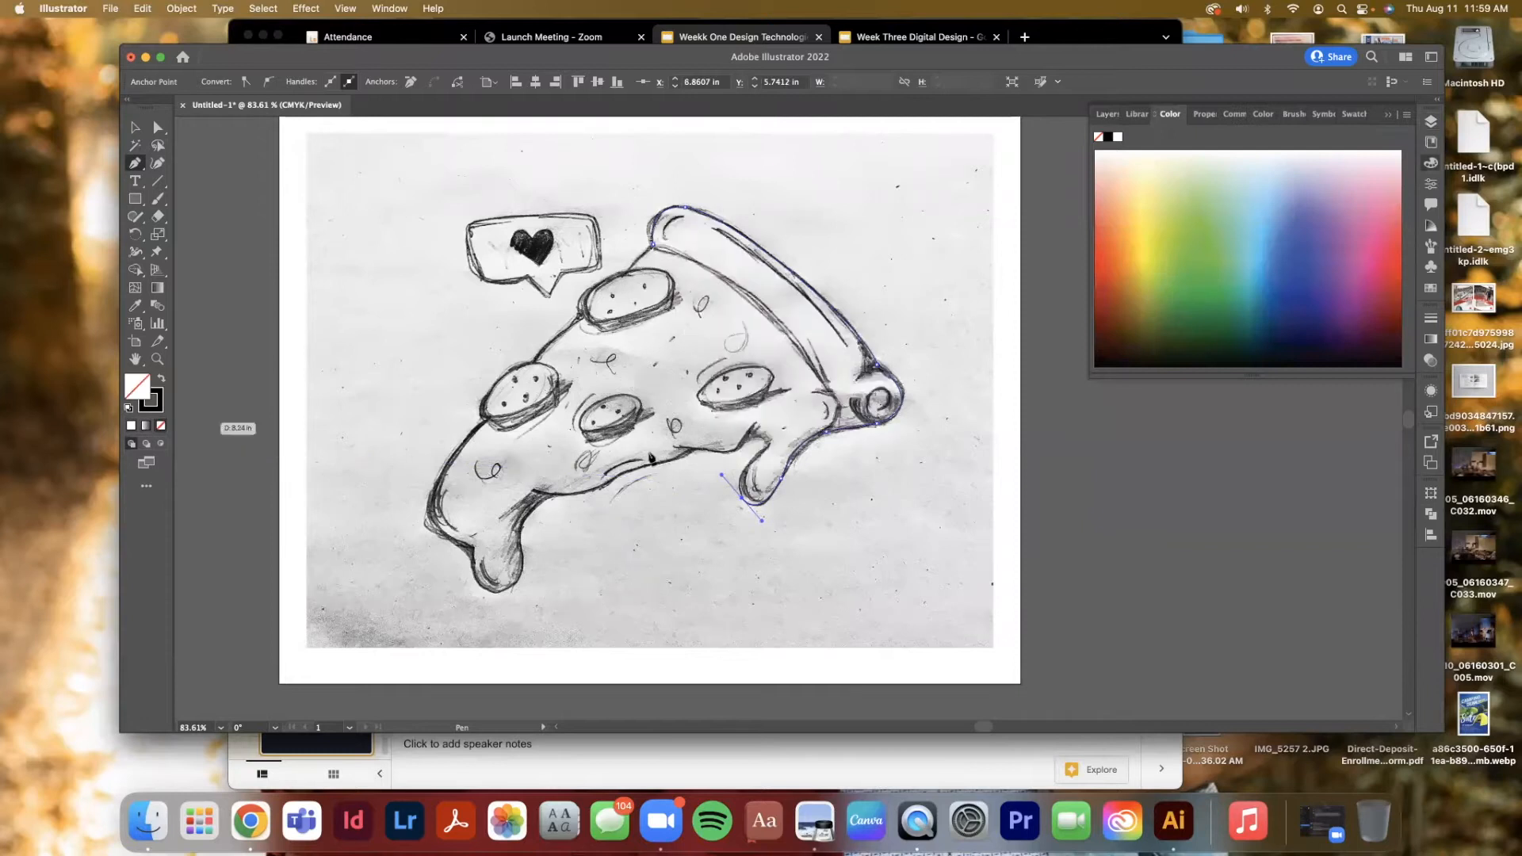
click(767, 448)
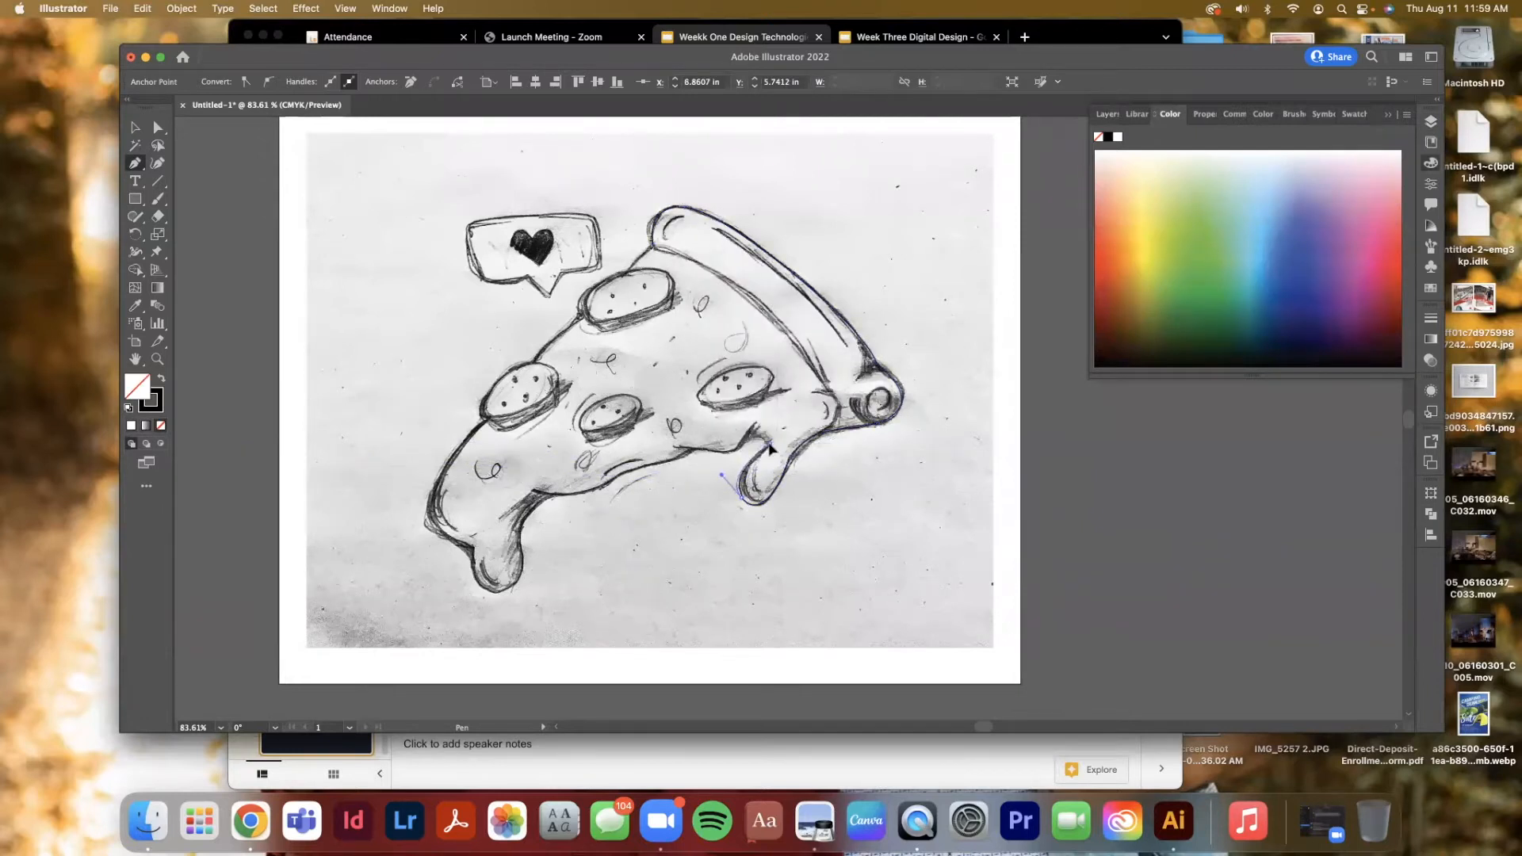
click(127, 409)
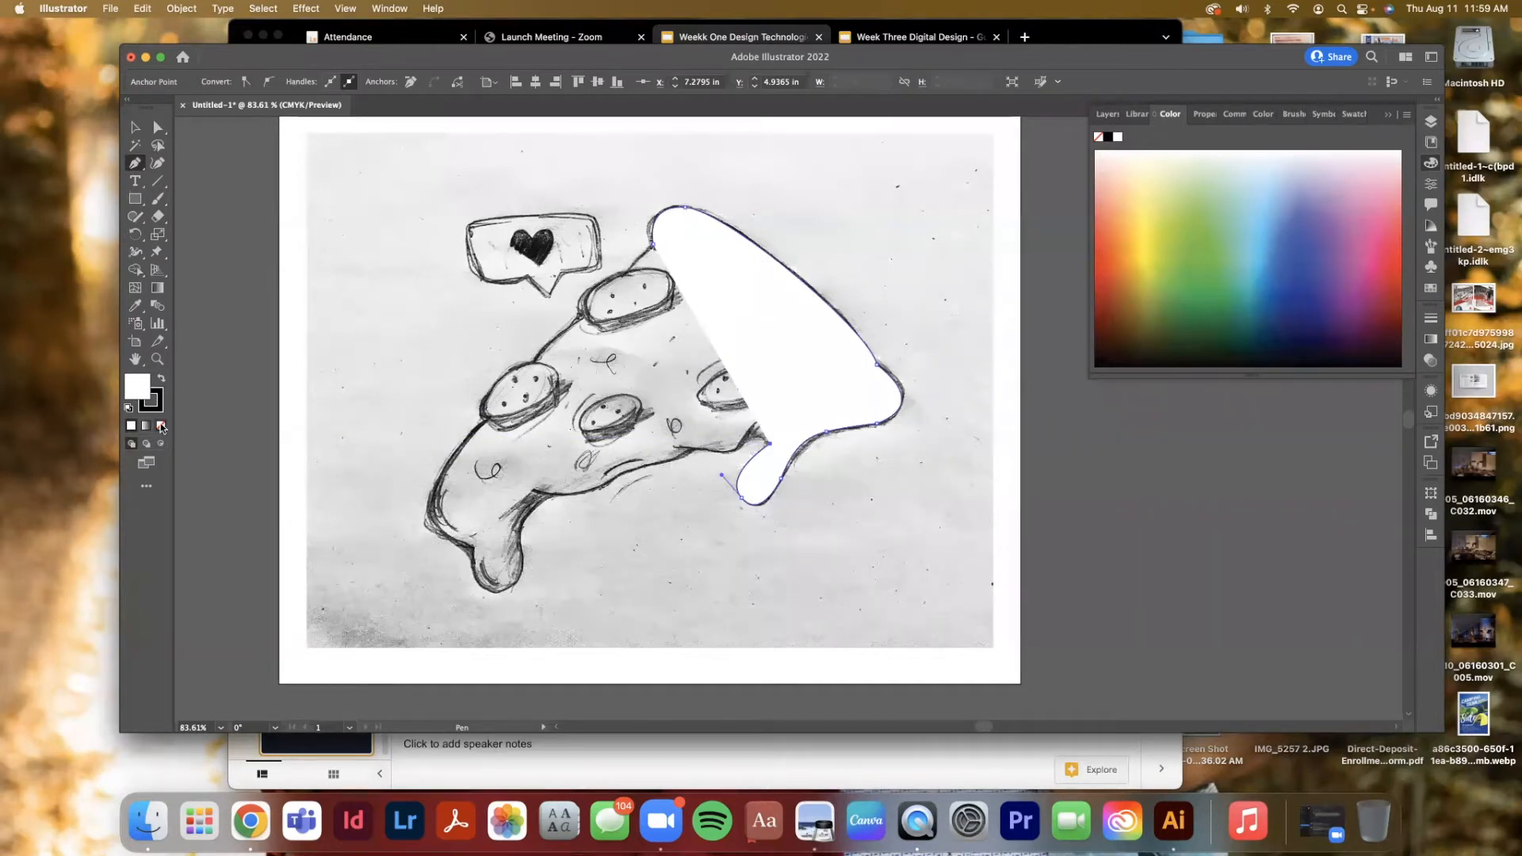
click(161, 428)
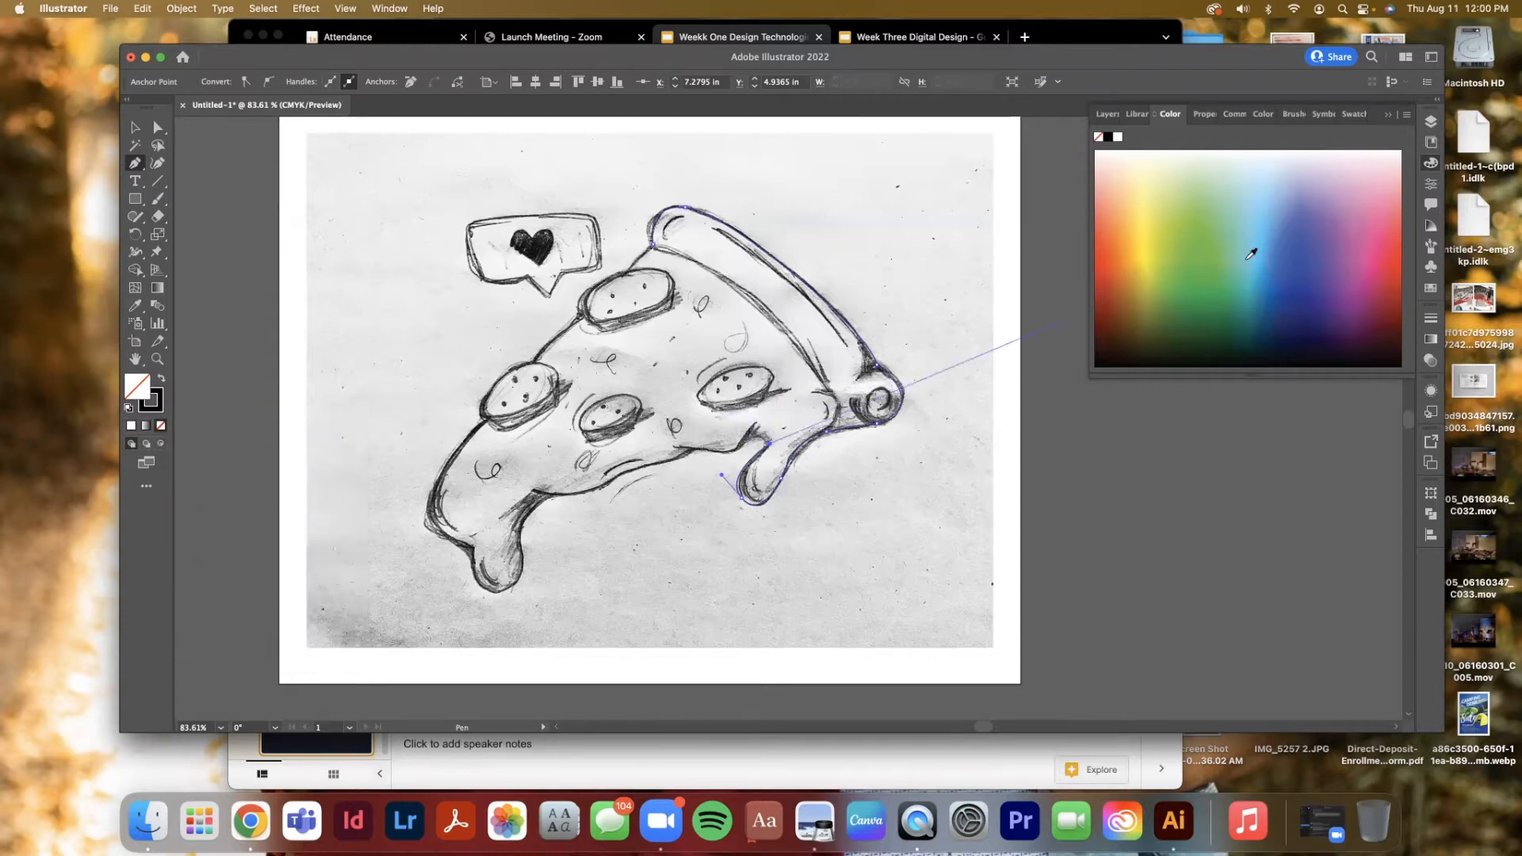
click(1297, 248)
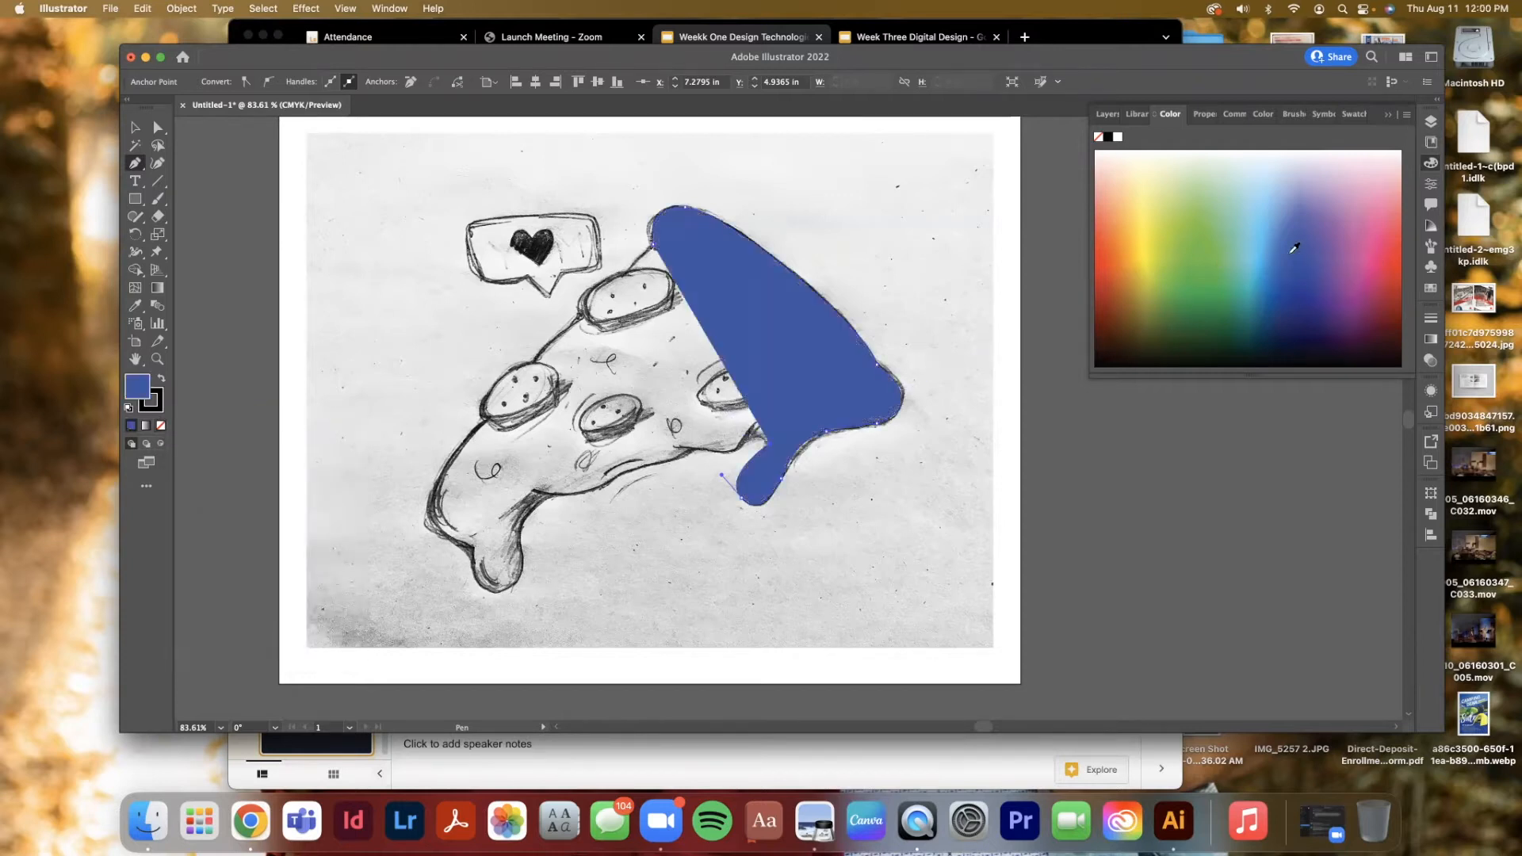
click(160, 379)
click(160, 426)
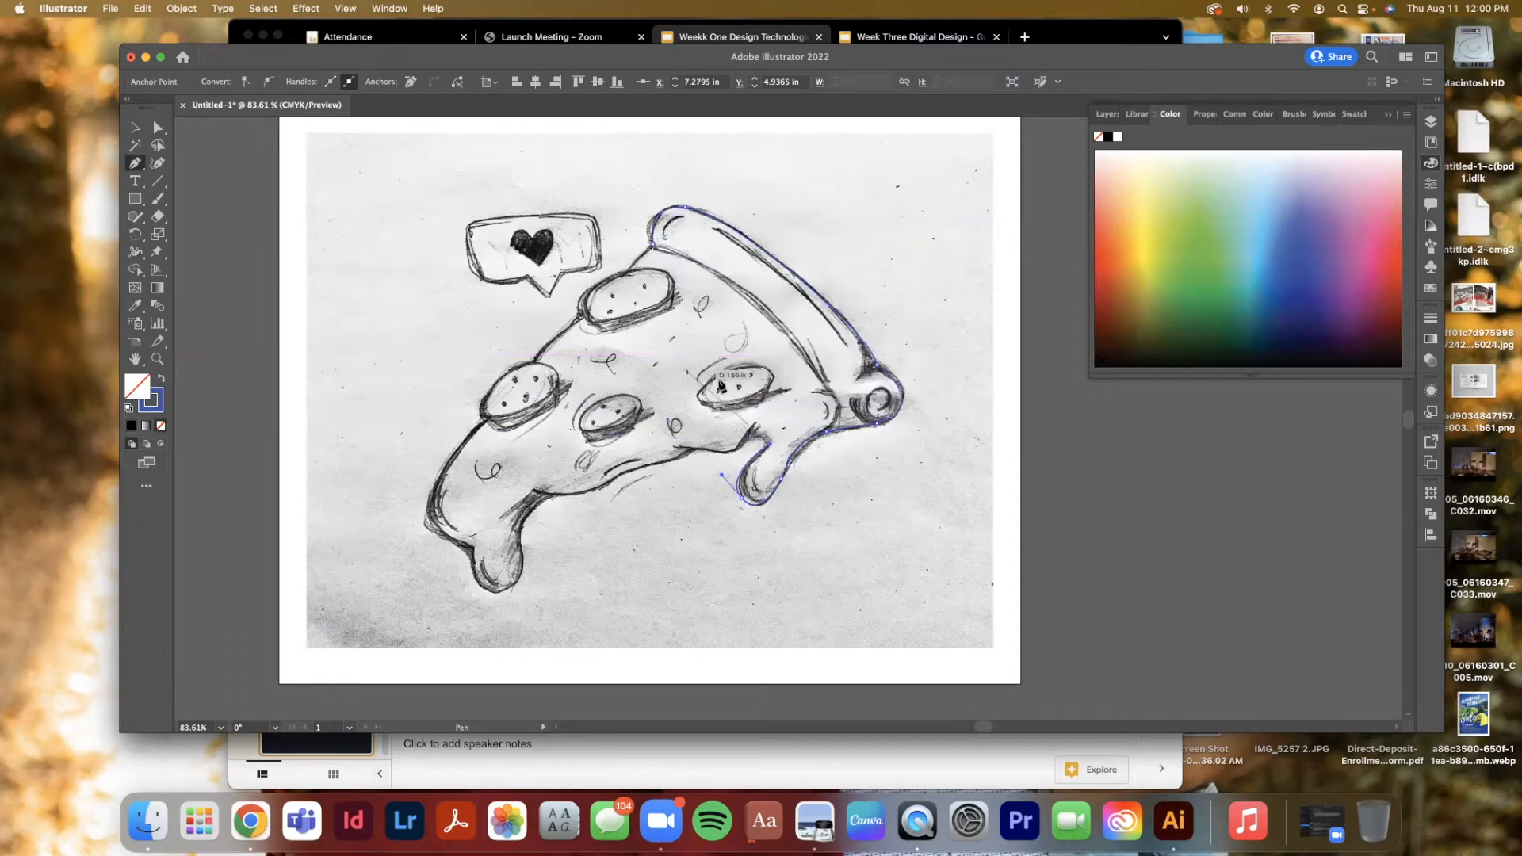
Trace the remaining outline along the bottom drips and left edge back to the start, closing the path
drag(743, 445, 583, 488)
click(530, 493)
drag(530, 492, 479, 528)
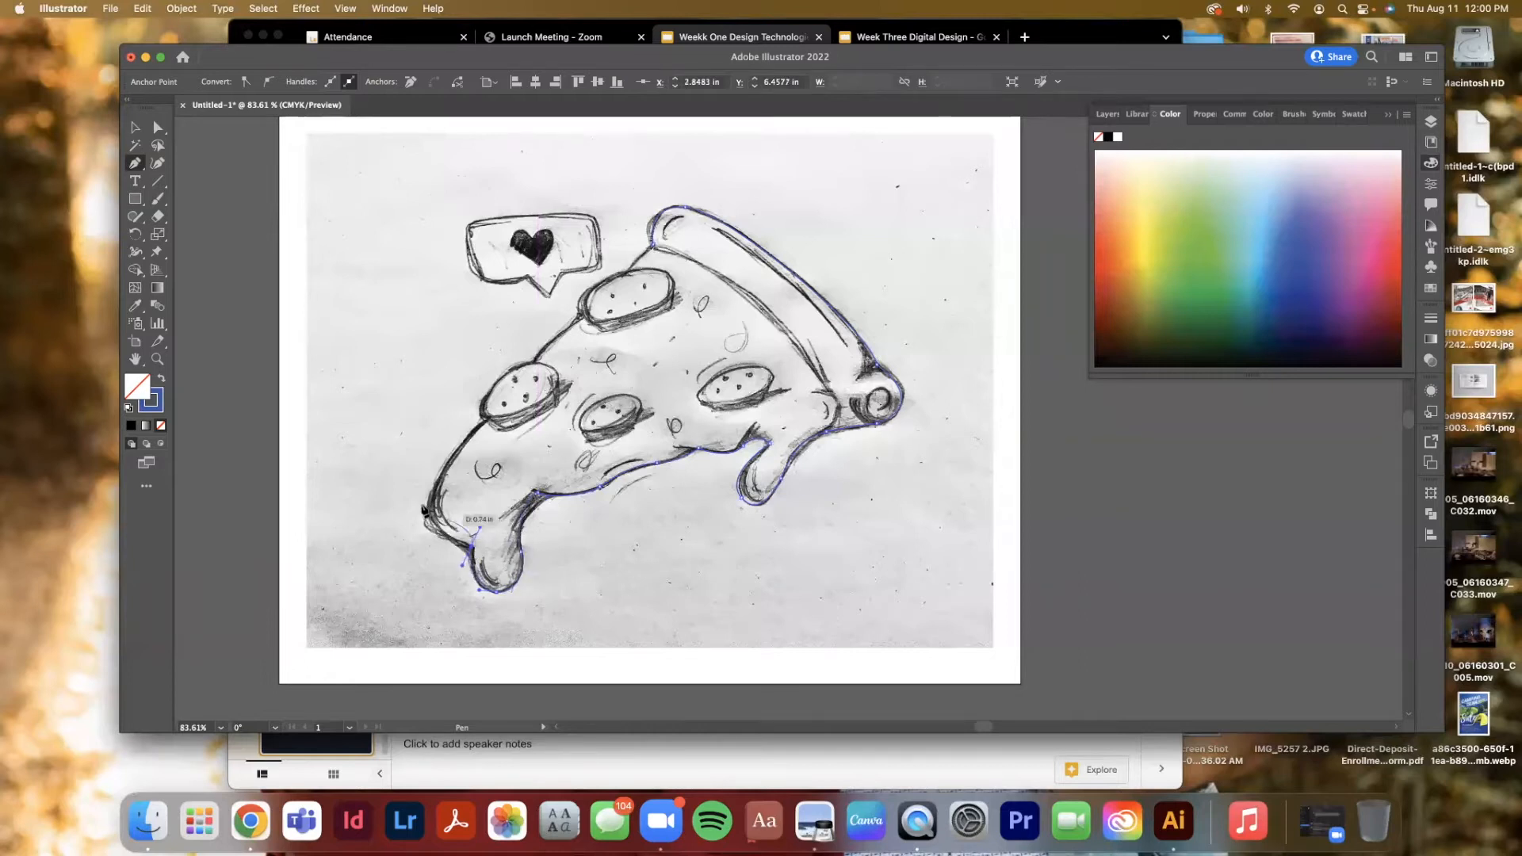
drag(435, 485, 488, 424)
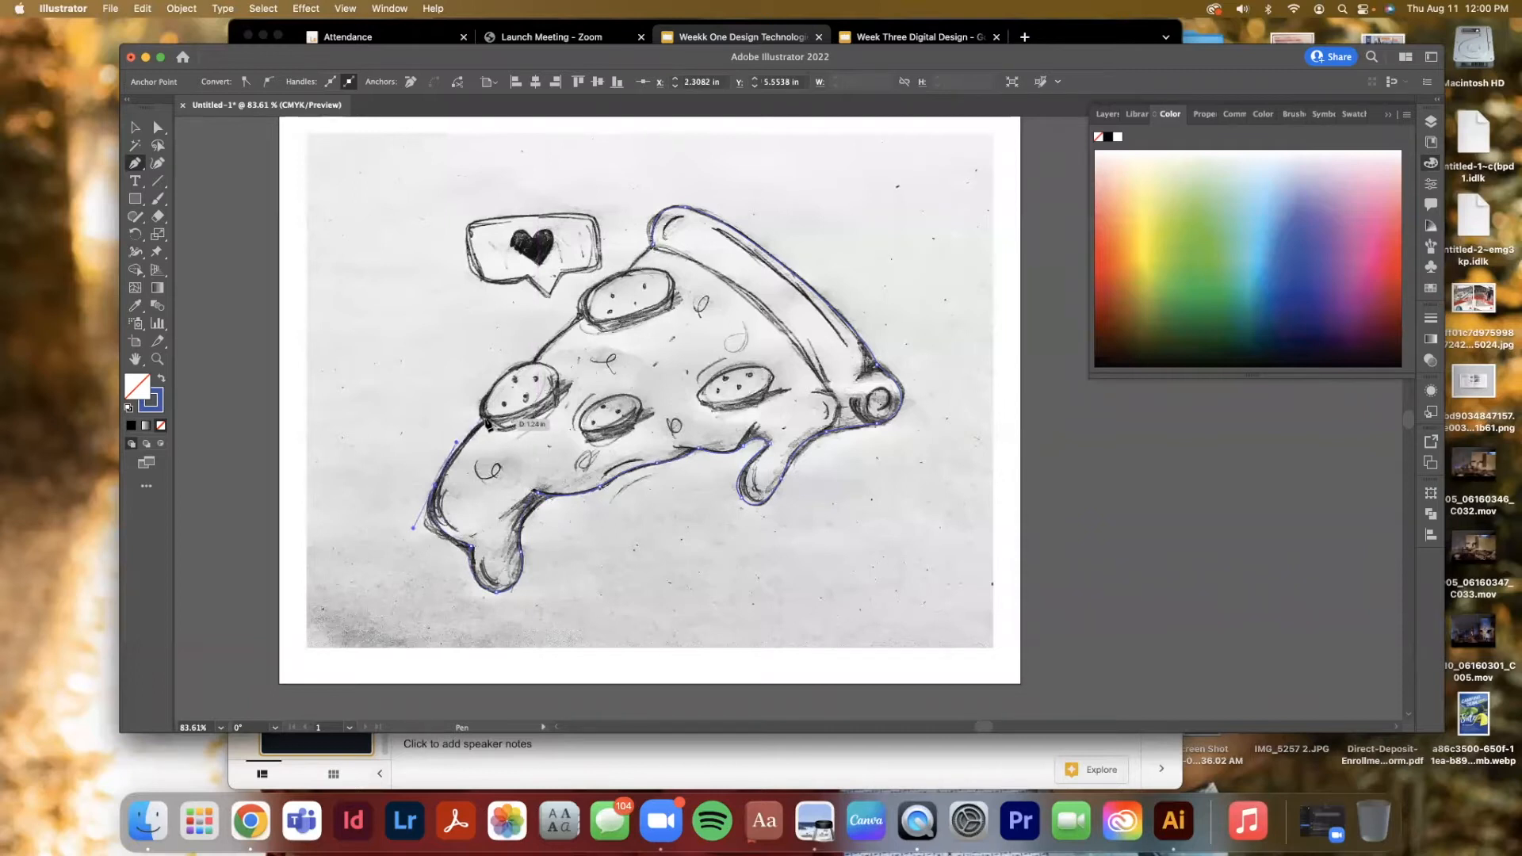
click(537, 364)
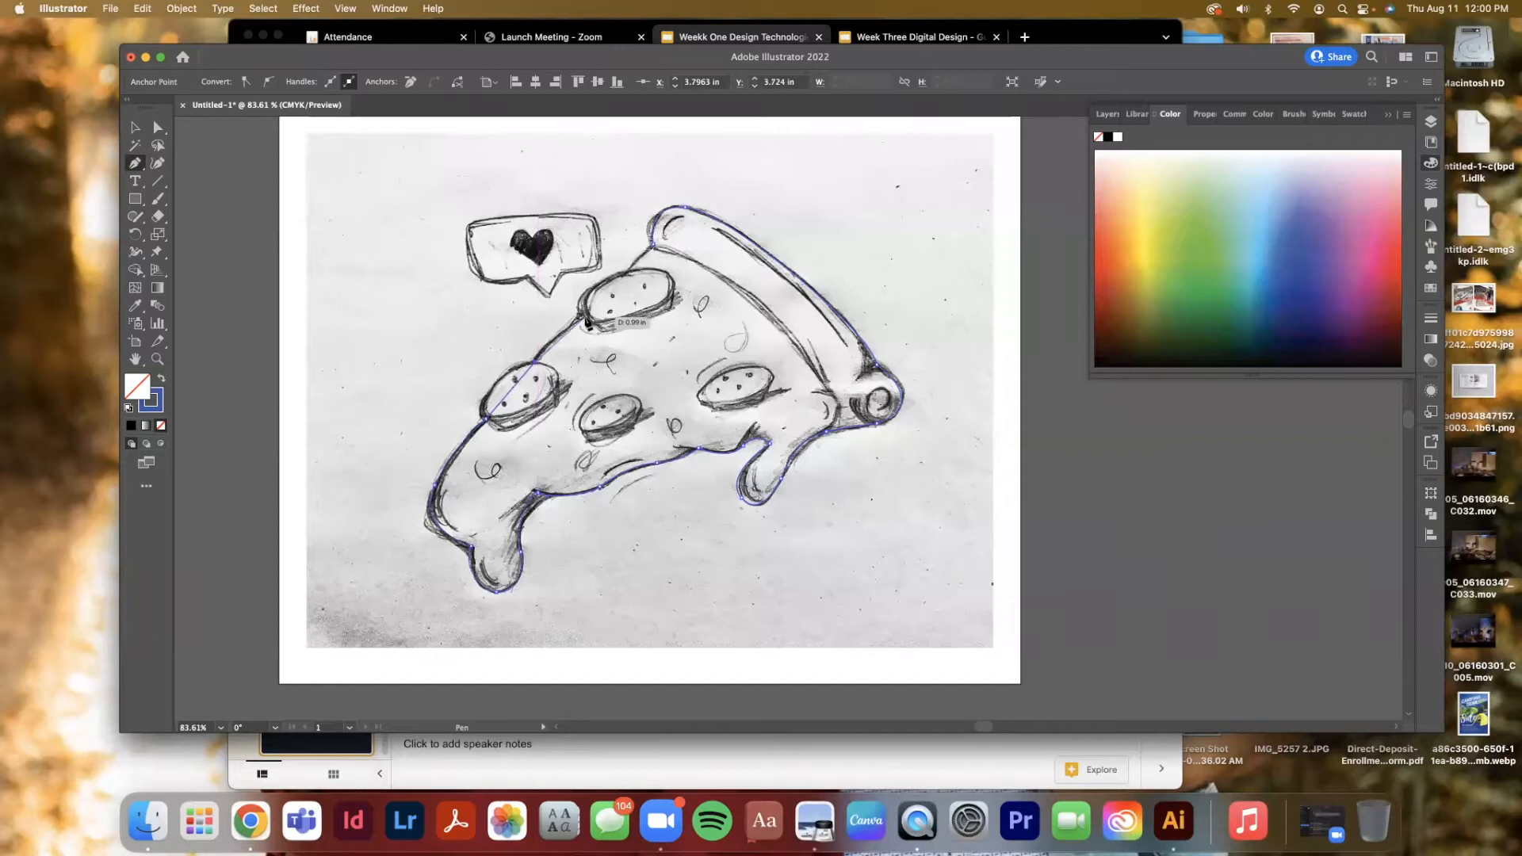
drag(586, 317, 602, 317)
drag(653, 246, 643, 205)
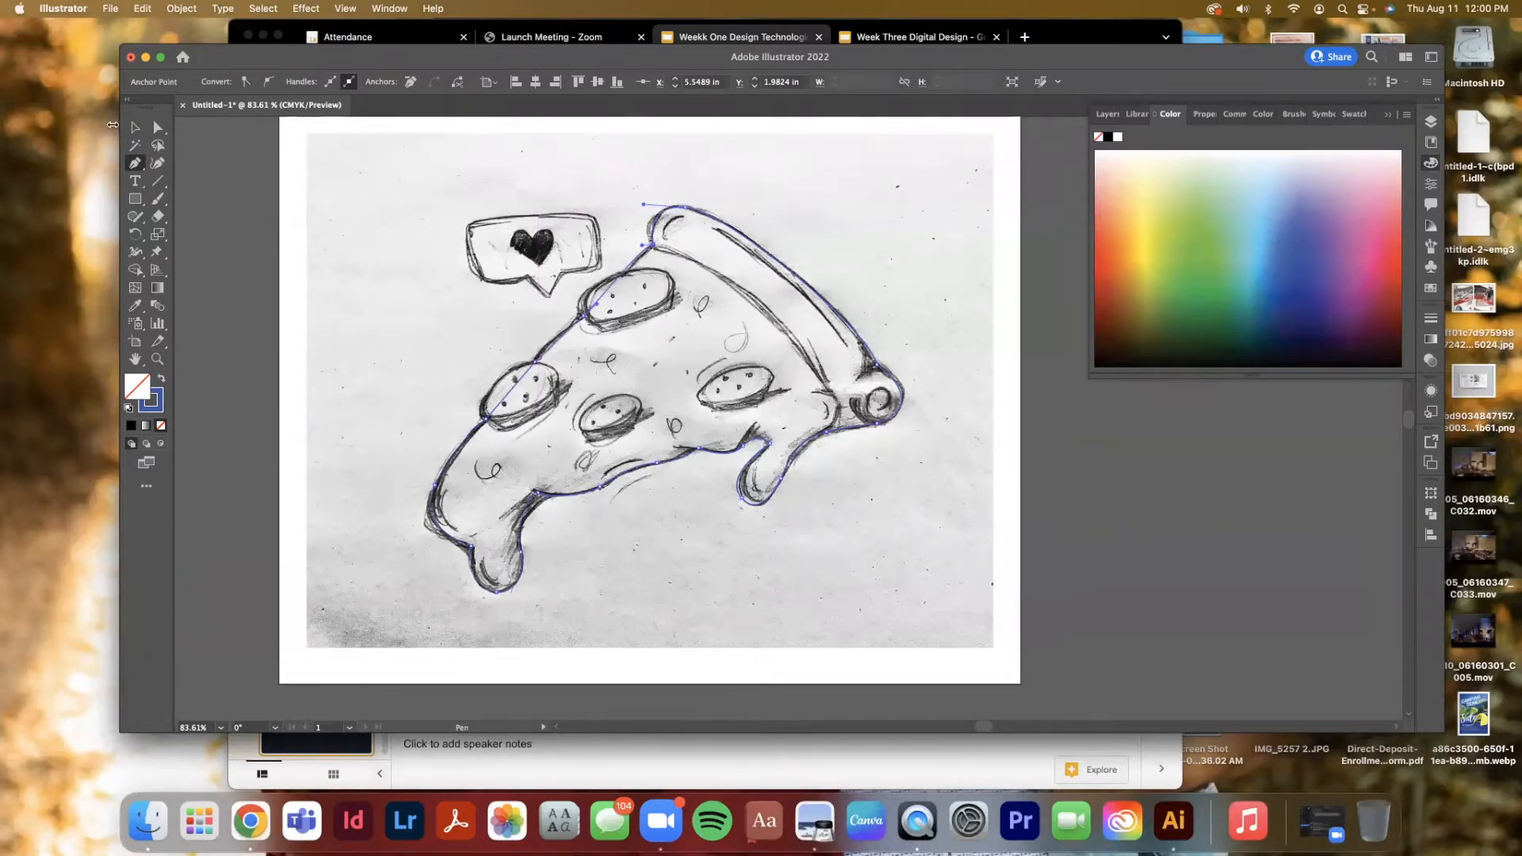
Deselect the path, hide the Pizza copy layer and toggle the Pizza layer's visibility to inspect the outline
click(135, 127)
click(379, 289)
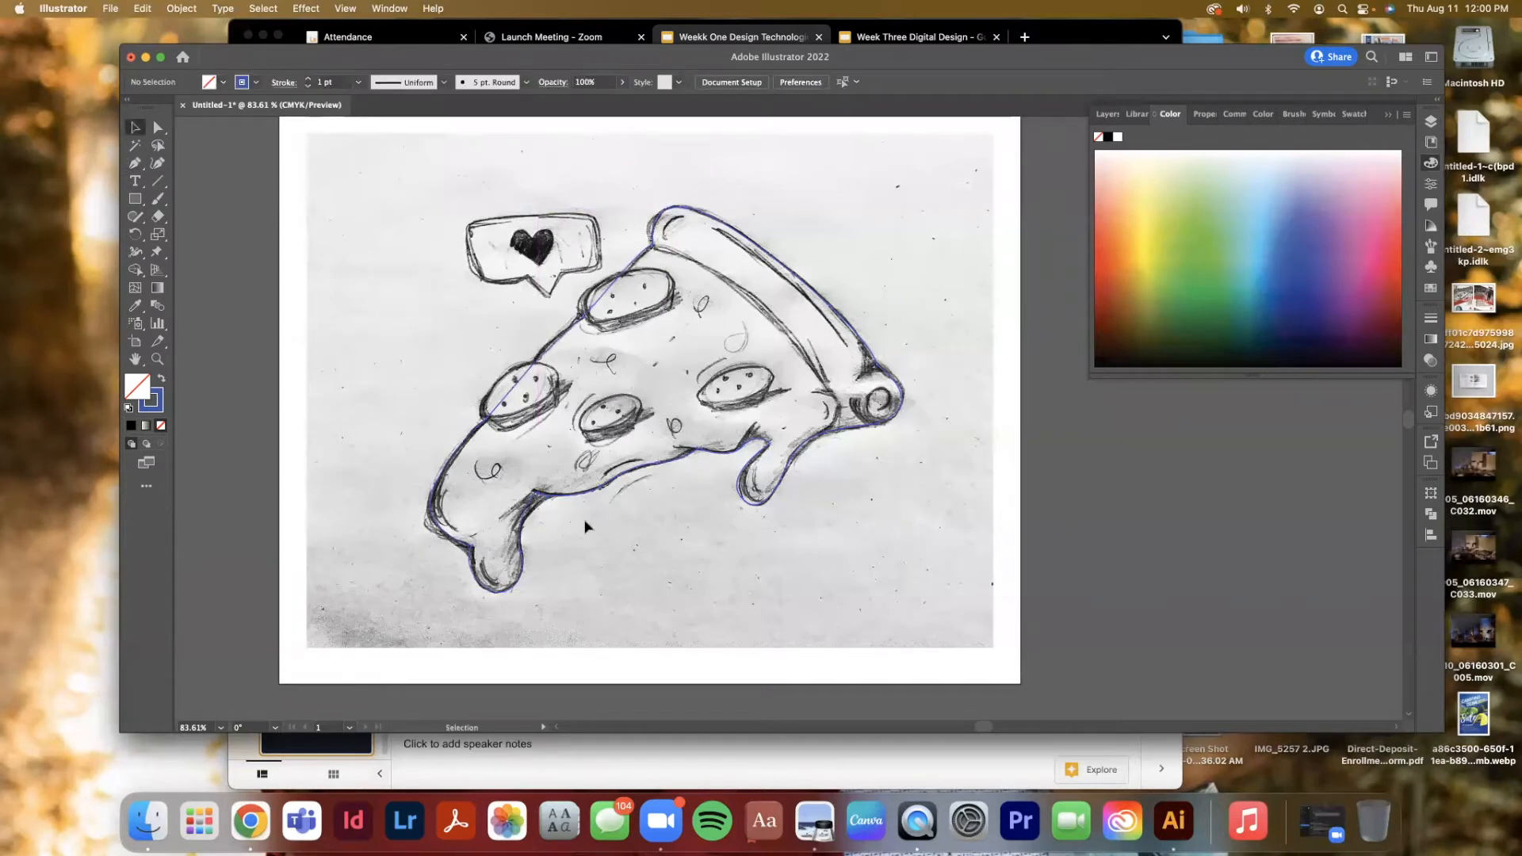
click(1104, 114)
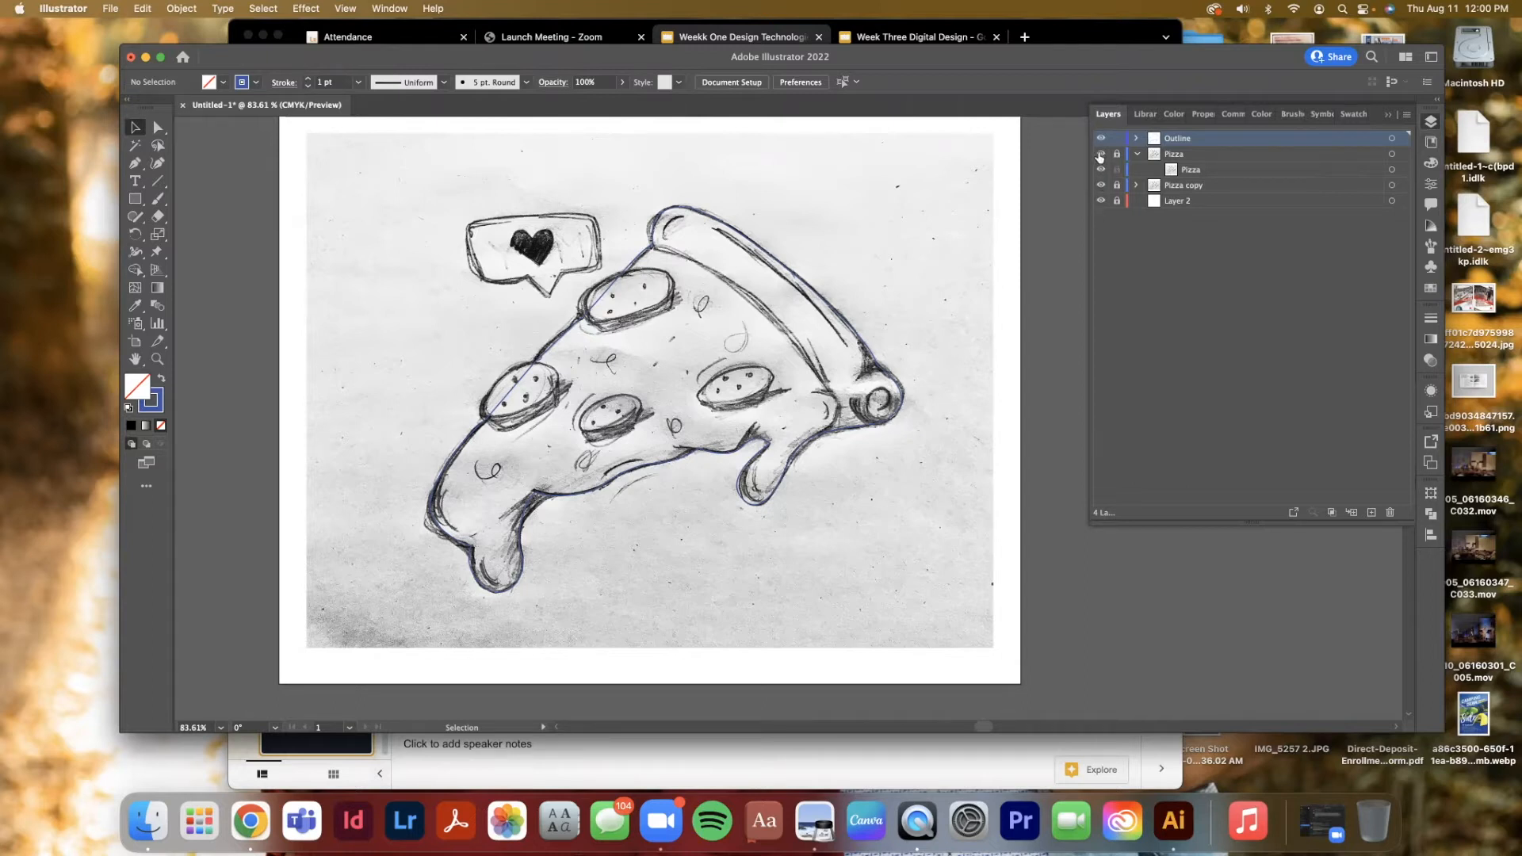
click(1100, 185)
click(1100, 164)
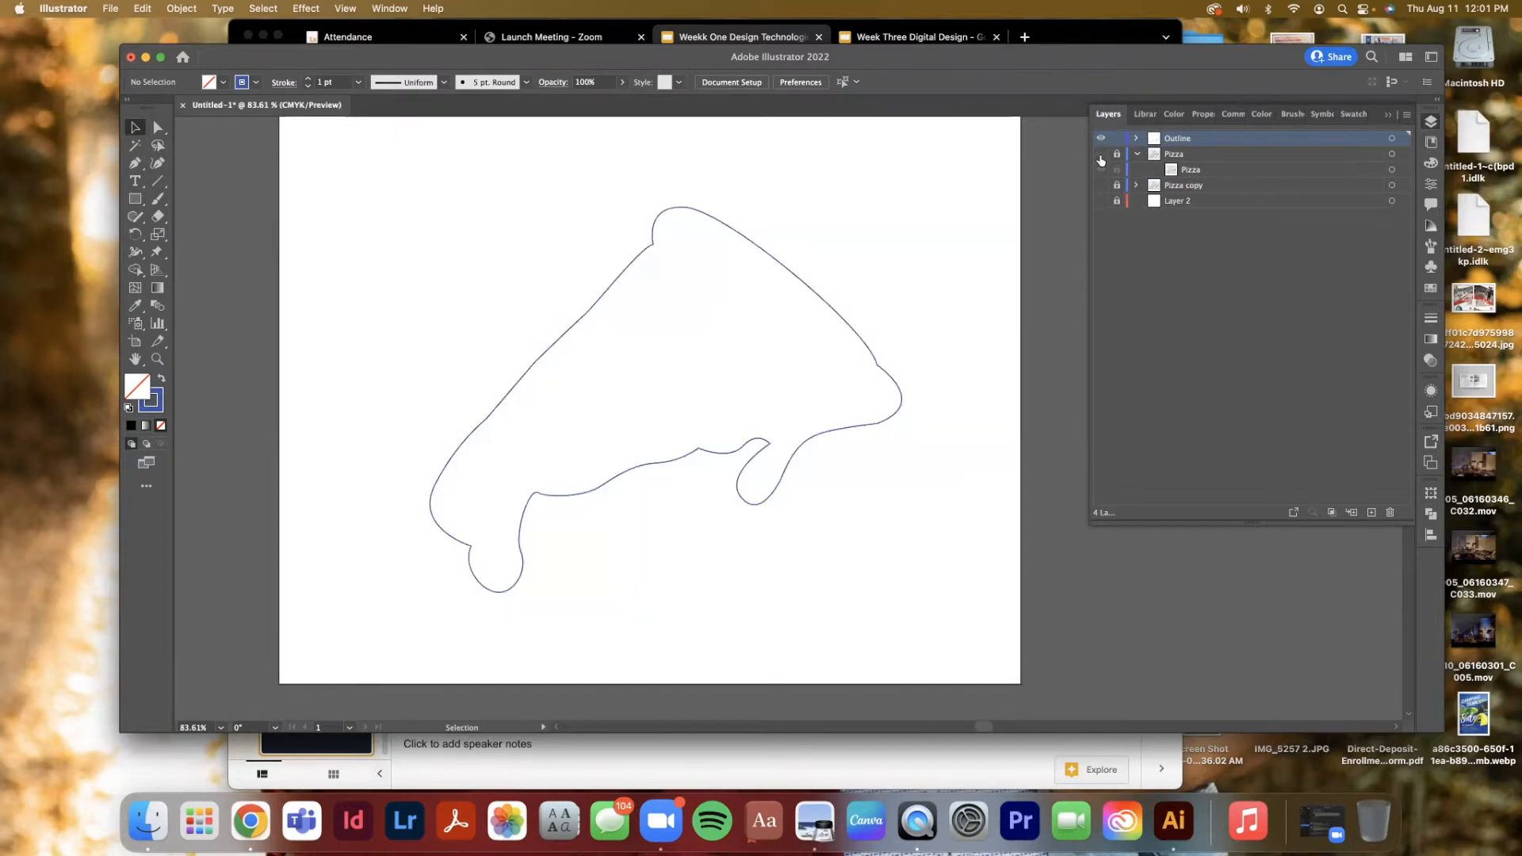
click(1099, 161)
click(1099, 161)
click(1099, 161)
click(1099, 161)
click(1099, 161)
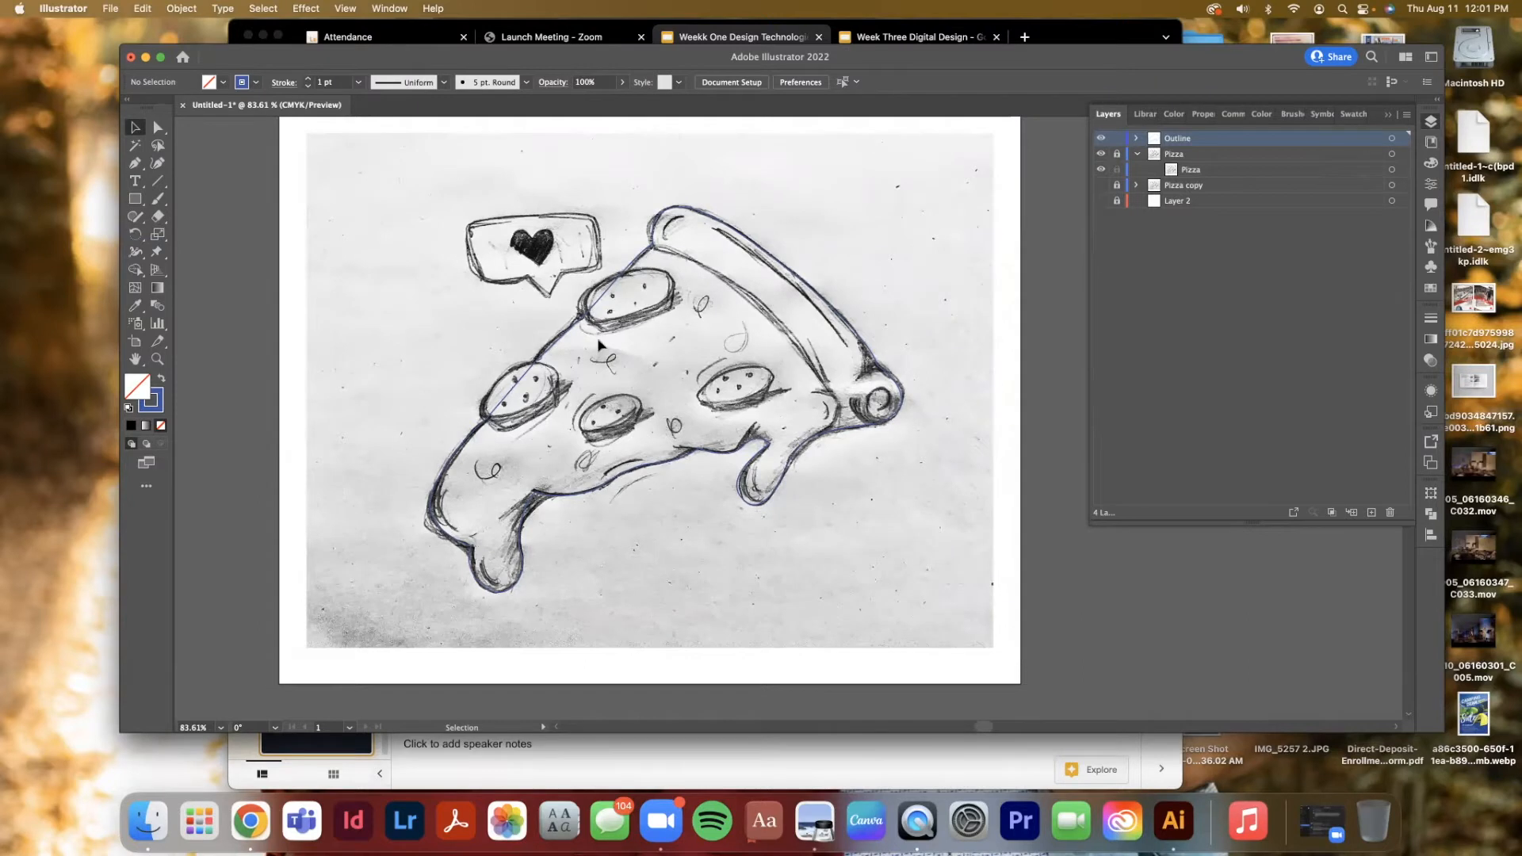
Draw an ellipse over the top pepperoni with the Ellipse tool, about 1.34 × 0.70 in
click(136, 199)
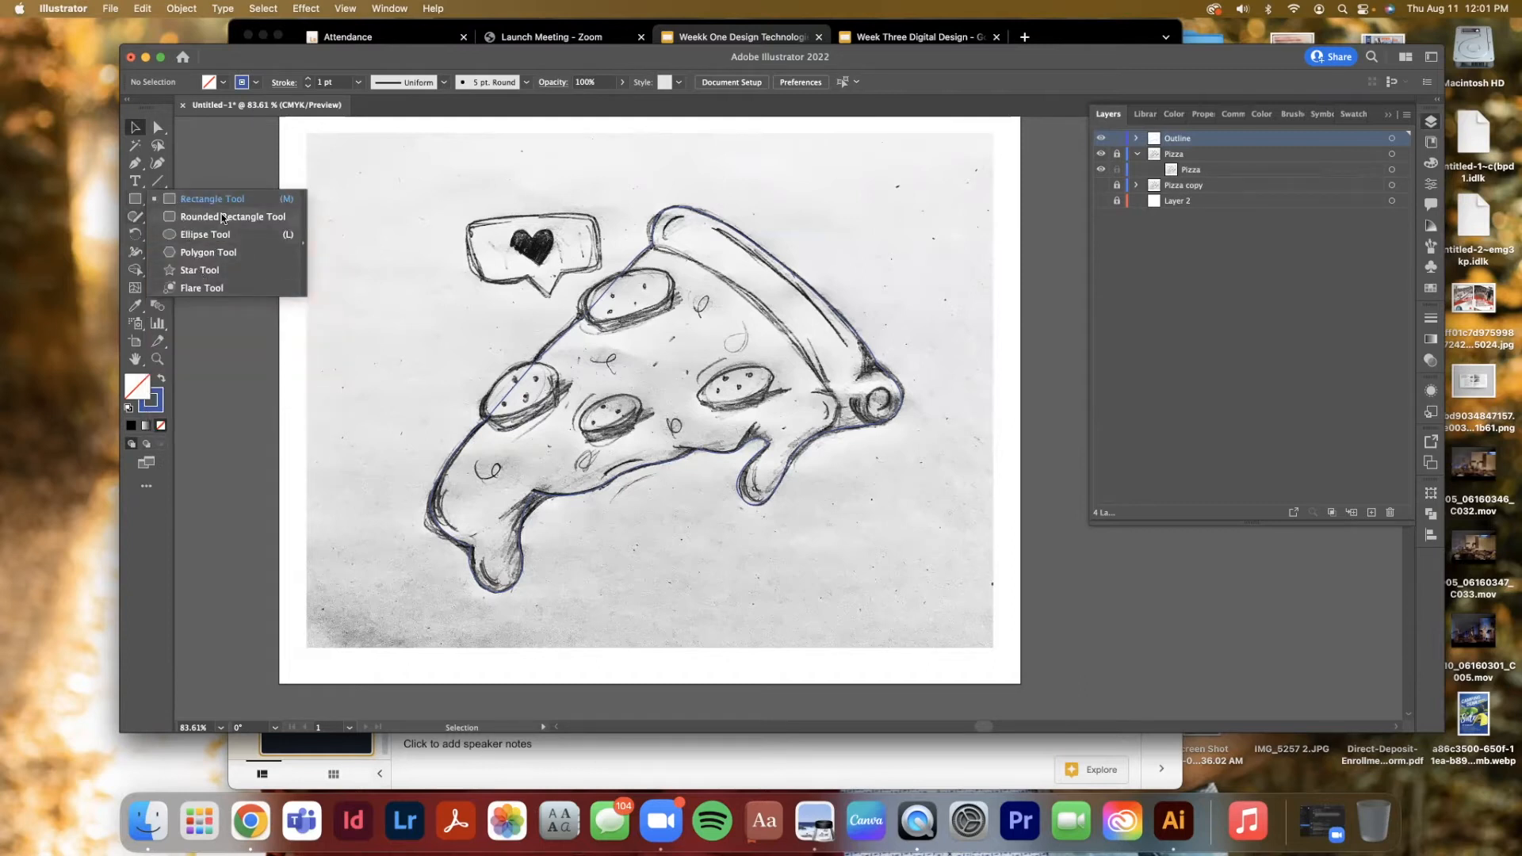
click(219, 234)
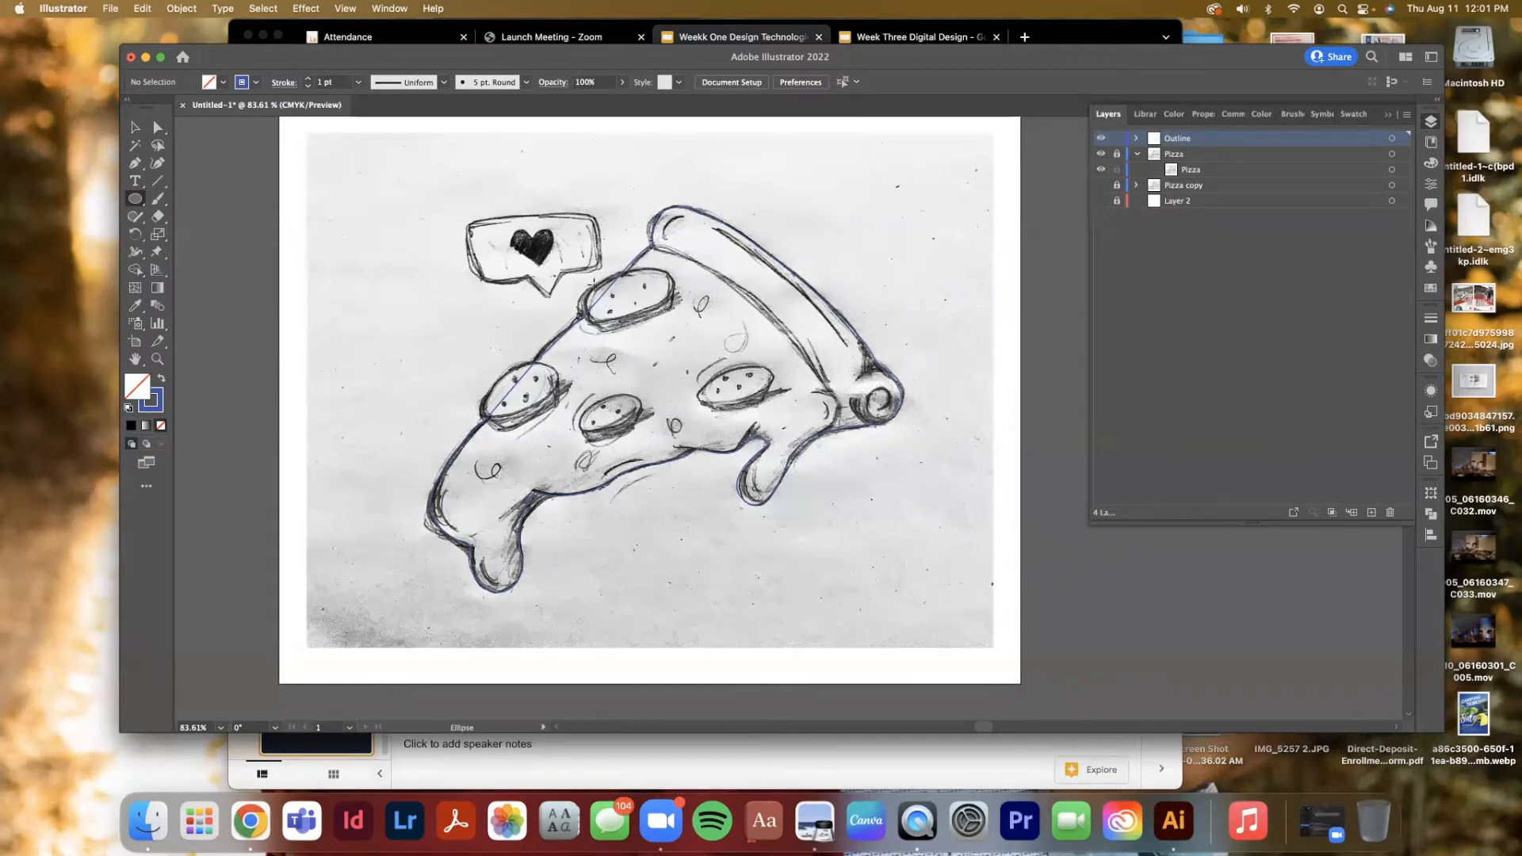
drag(591, 283, 699, 341)
mouse_move(699, 341)
mouse_down()
mouse_move(665, 305)
mouse_move(550, 448)
mouse_move(914, 494)
mouse_move(344, 349)
mouse_move(680, 316)
mouse_up()
key(shift)
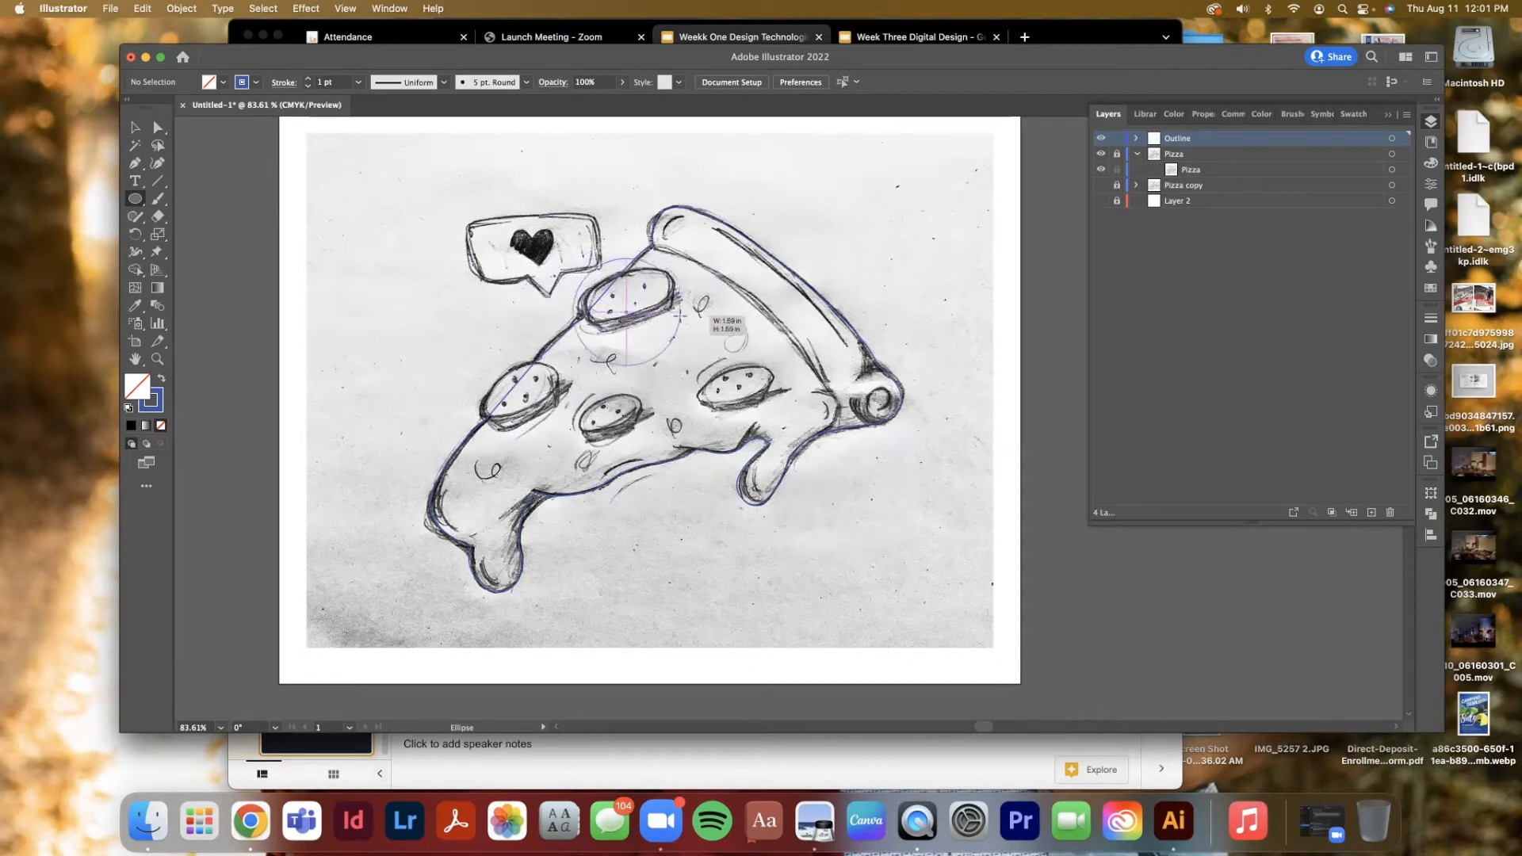
mouse_move(680, 316)
mouse_down()
mouse_move(686, 278)
mouse_move(684, 373)
mouse_move(674, 323)
mouse_move(692, 313)
mouse_move(693, 326)
mouse_up()
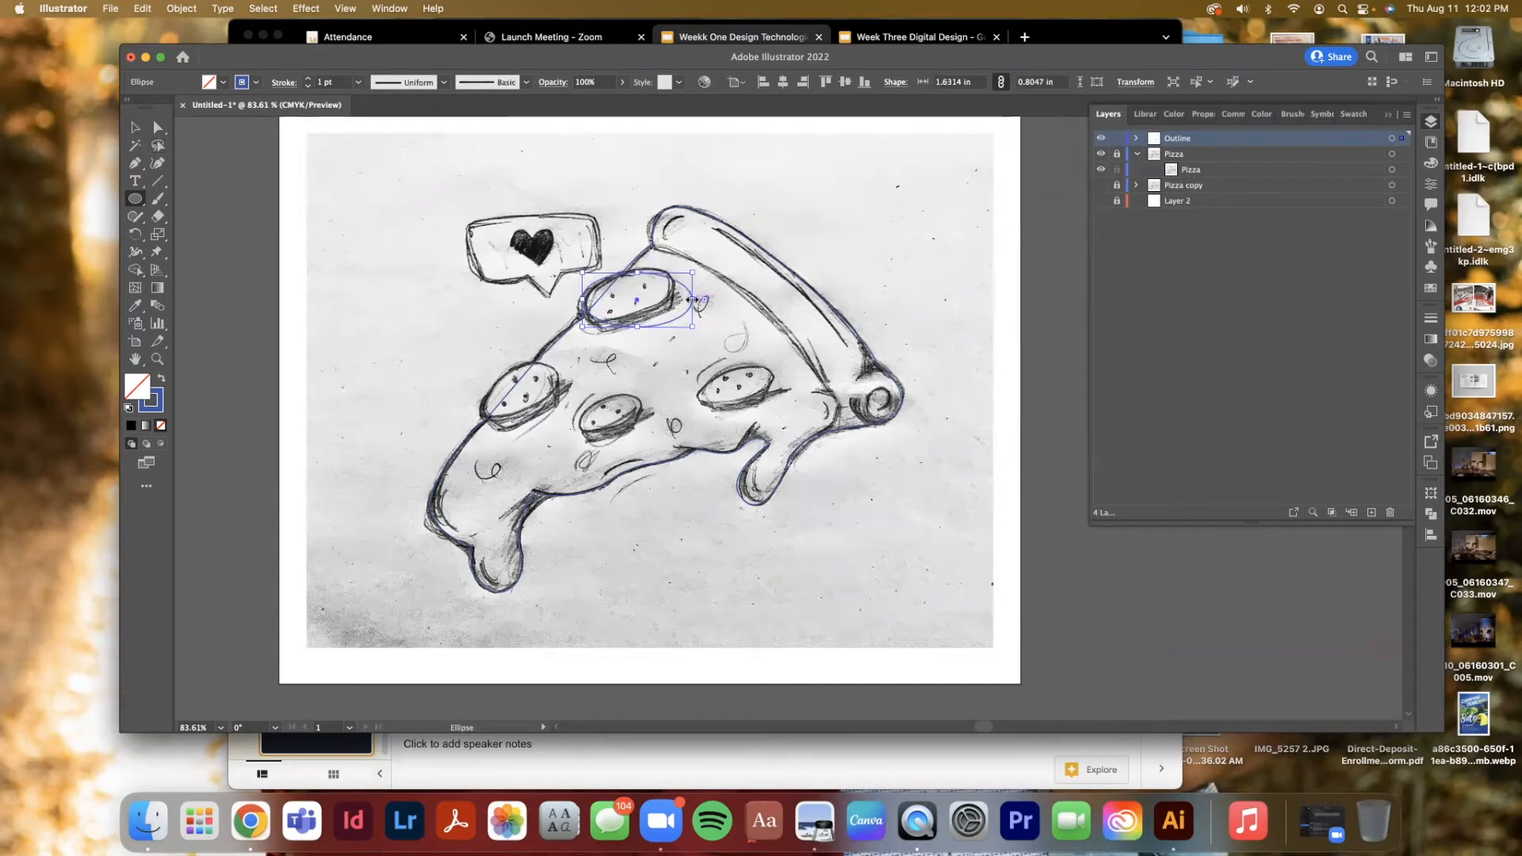
drag(692, 298, 630, 320)
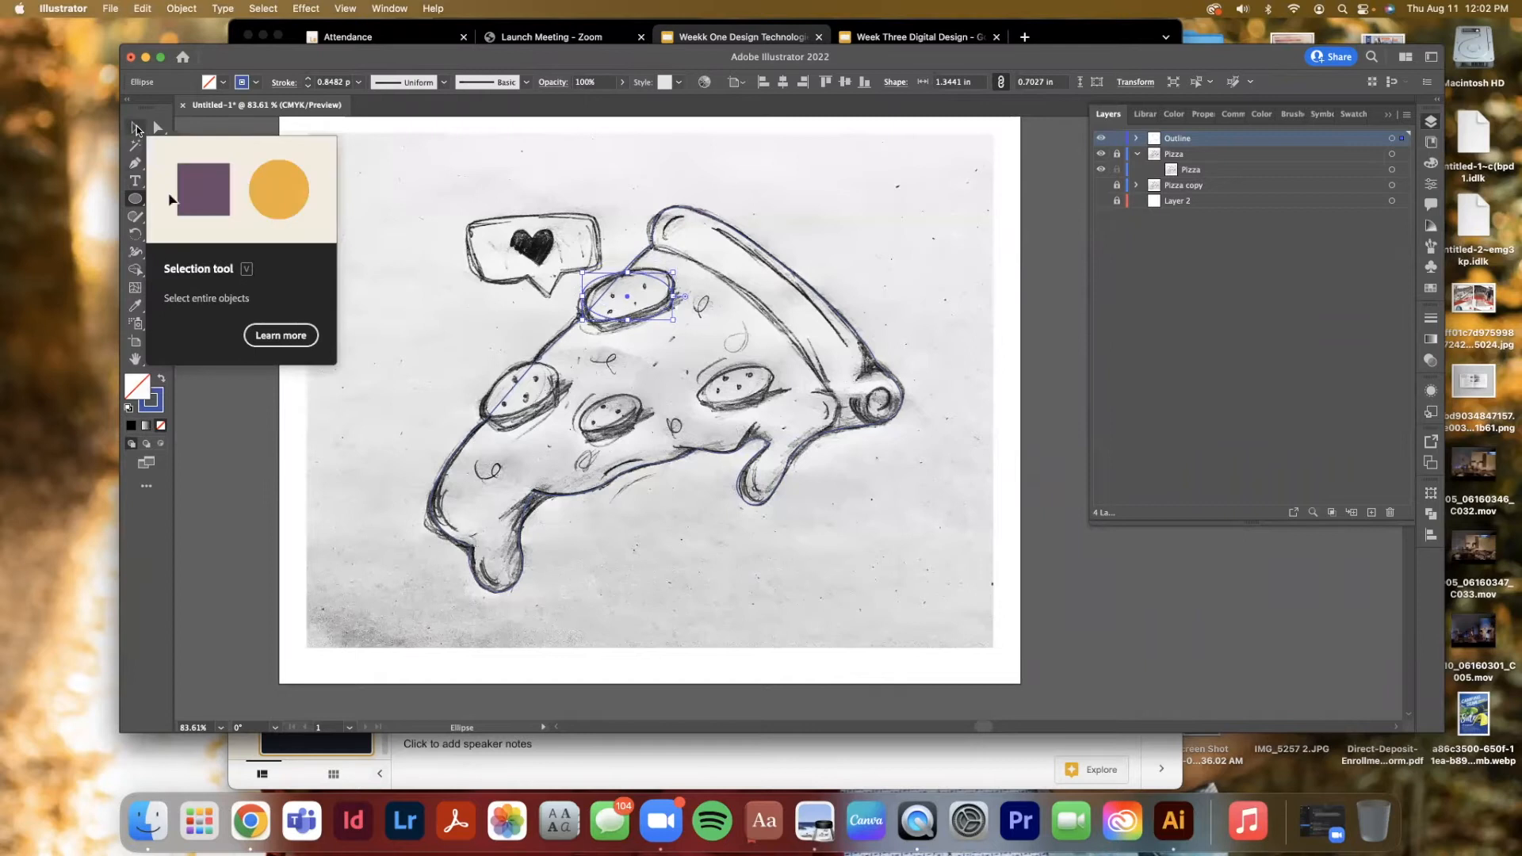
Reshape the ellipse by moving its anchor points with Direct Selection to match the pepperoni's sketched outline
click(159, 129)
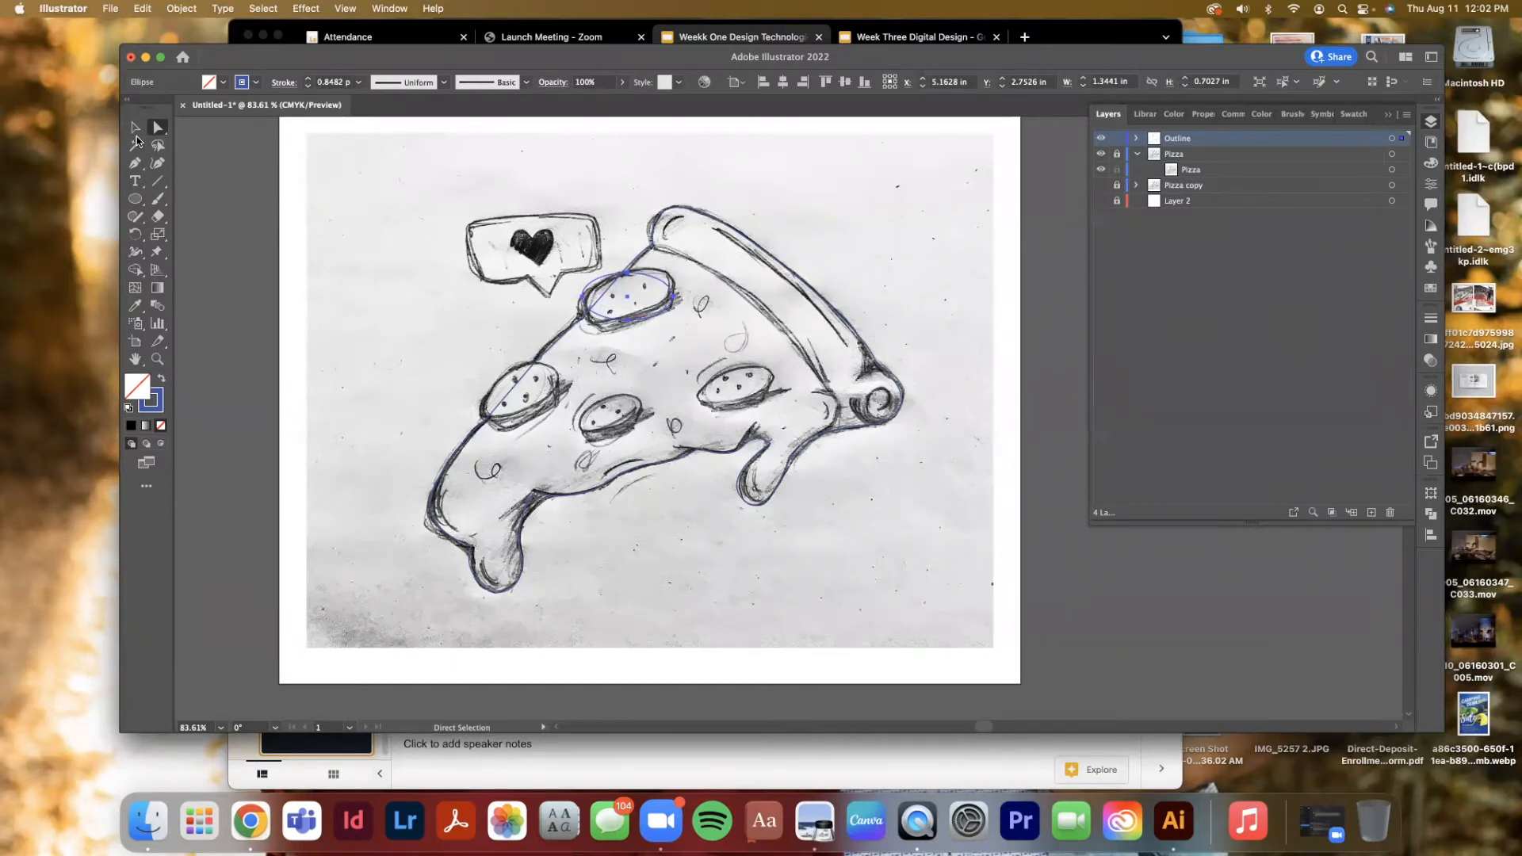
click(136, 130)
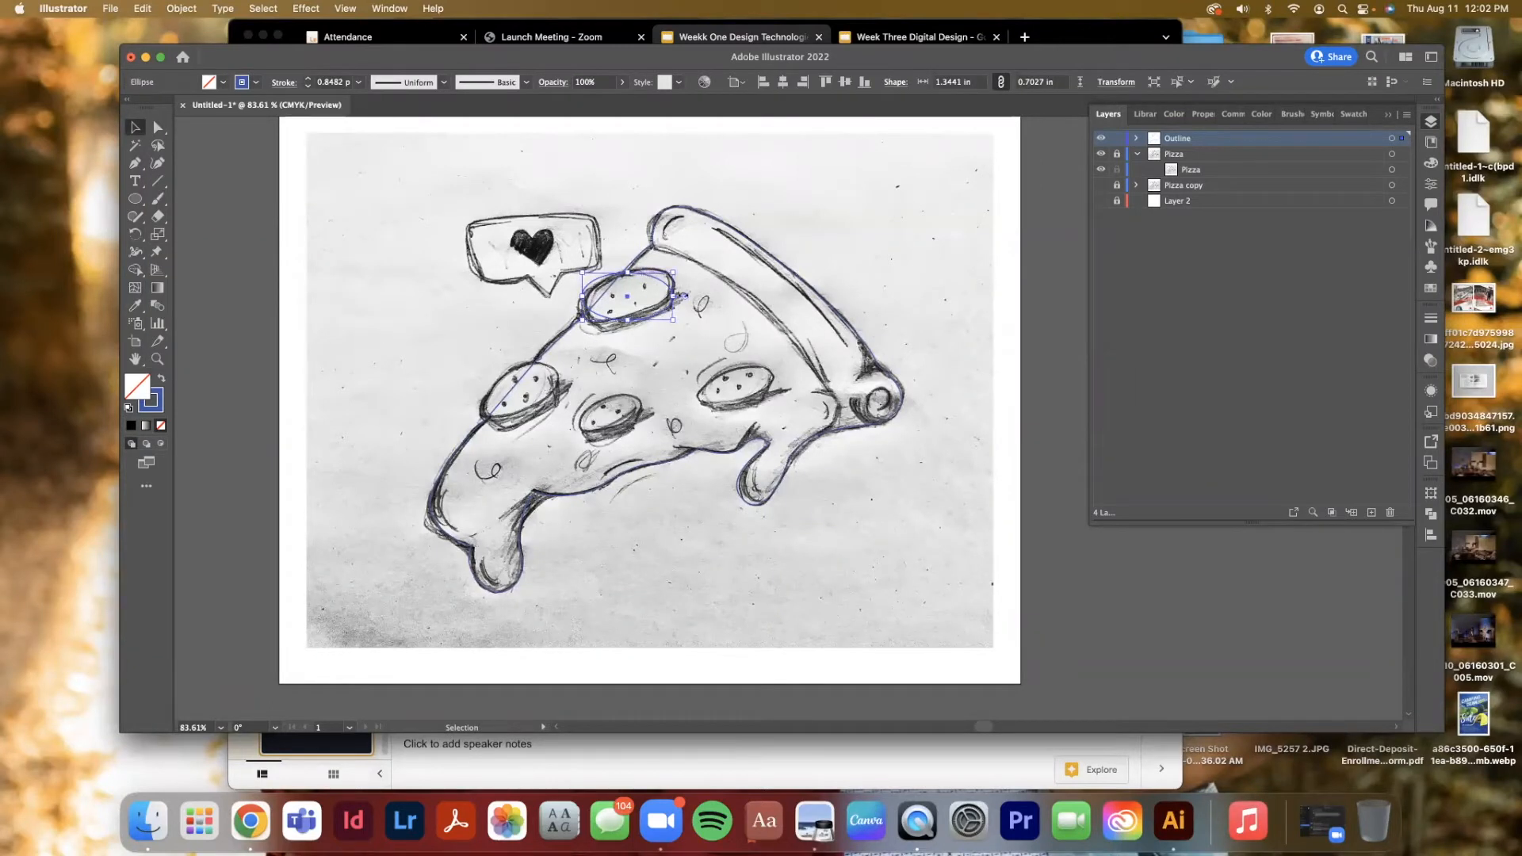
click(157, 127)
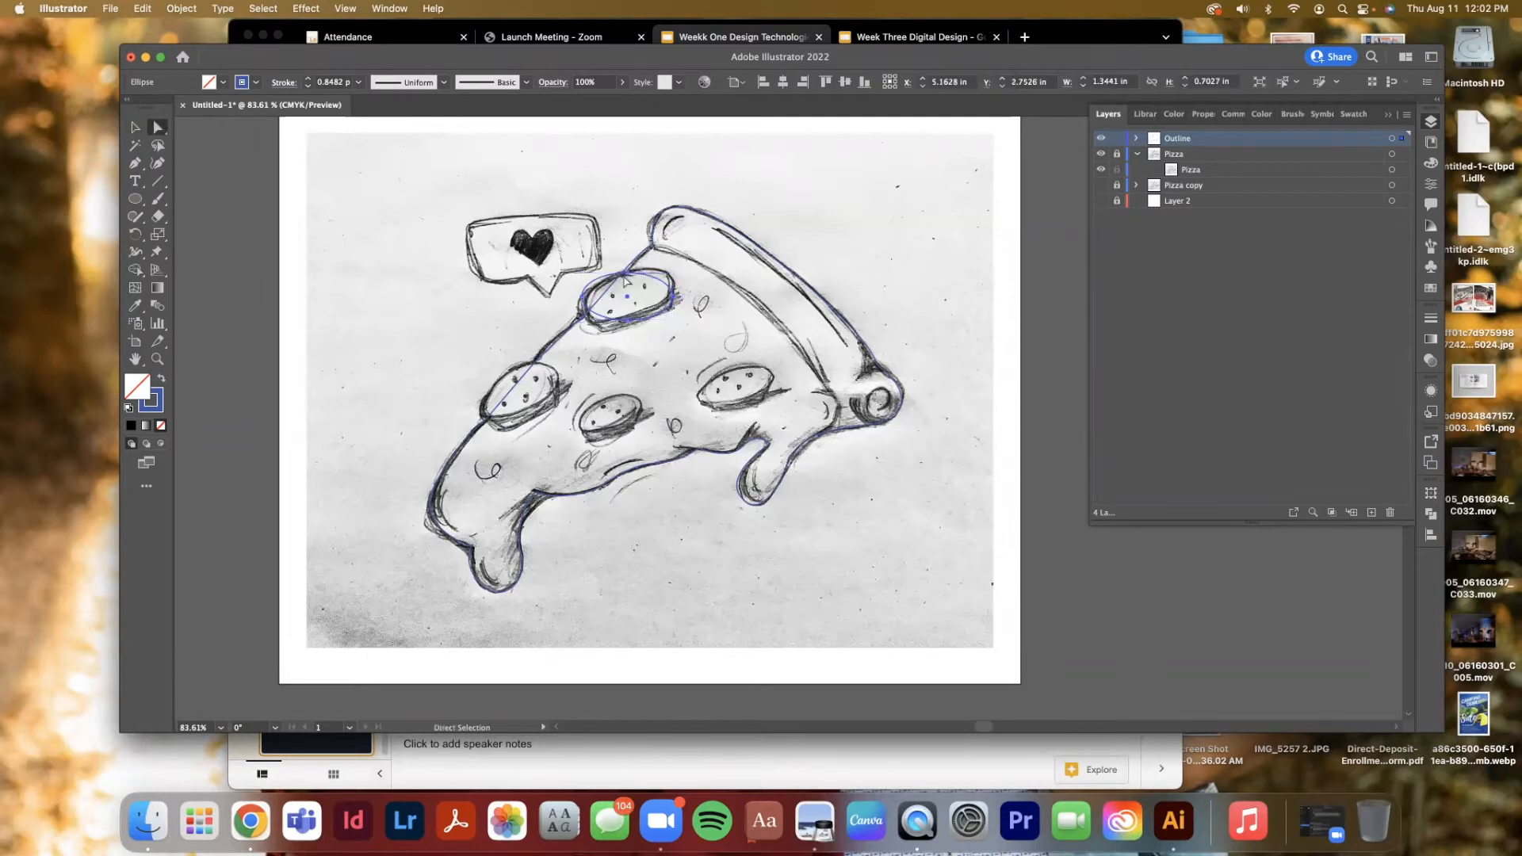
click(590, 193)
click(625, 272)
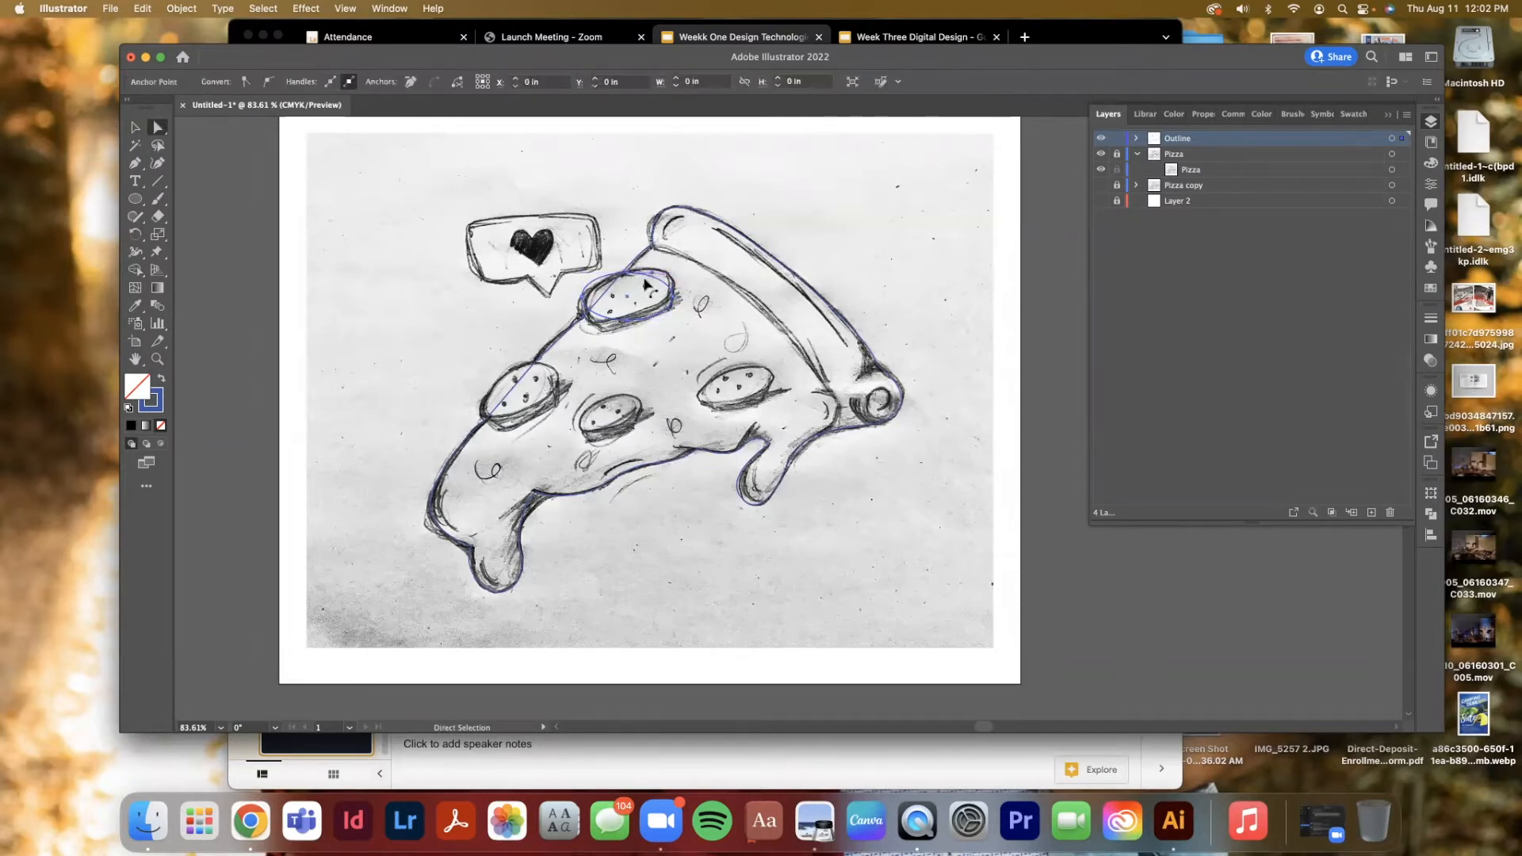
drag(672, 296, 673, 282)
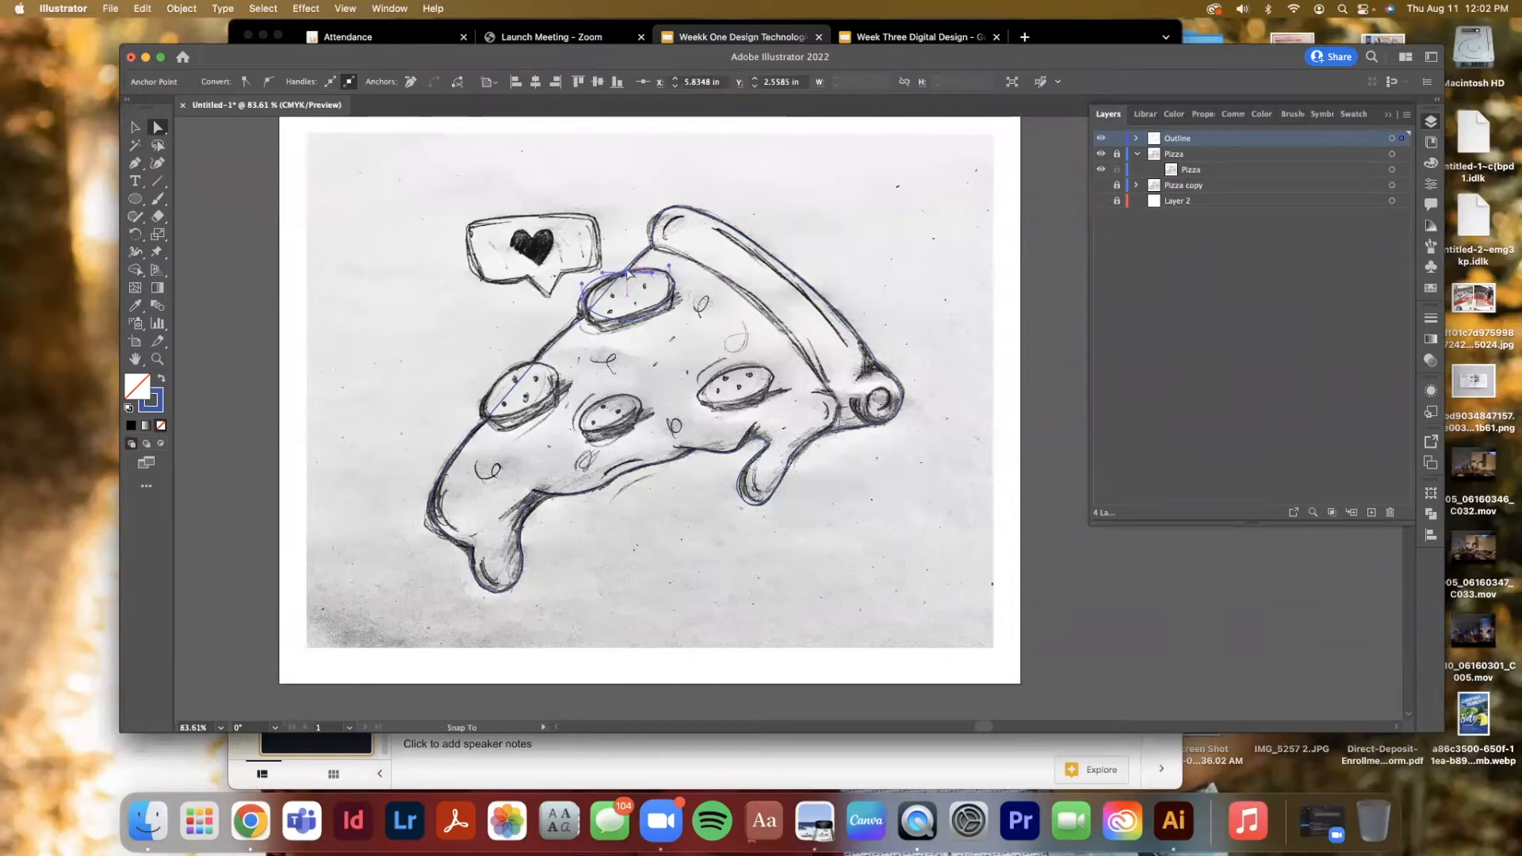
click(599, 281)
click(603, 274)
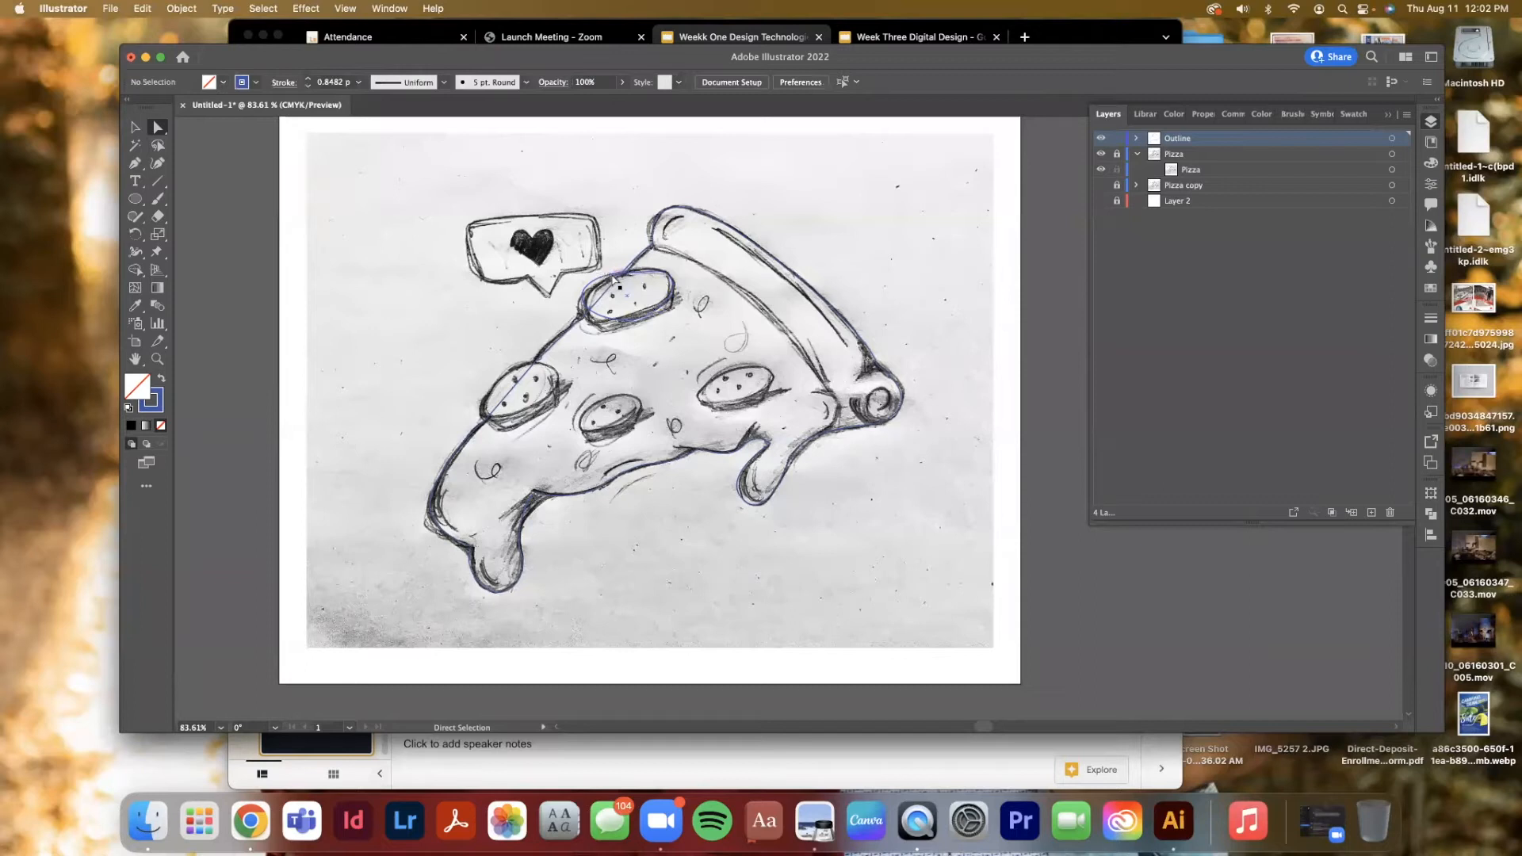
drag(638, 323, 583, 296)
click(583, 300)
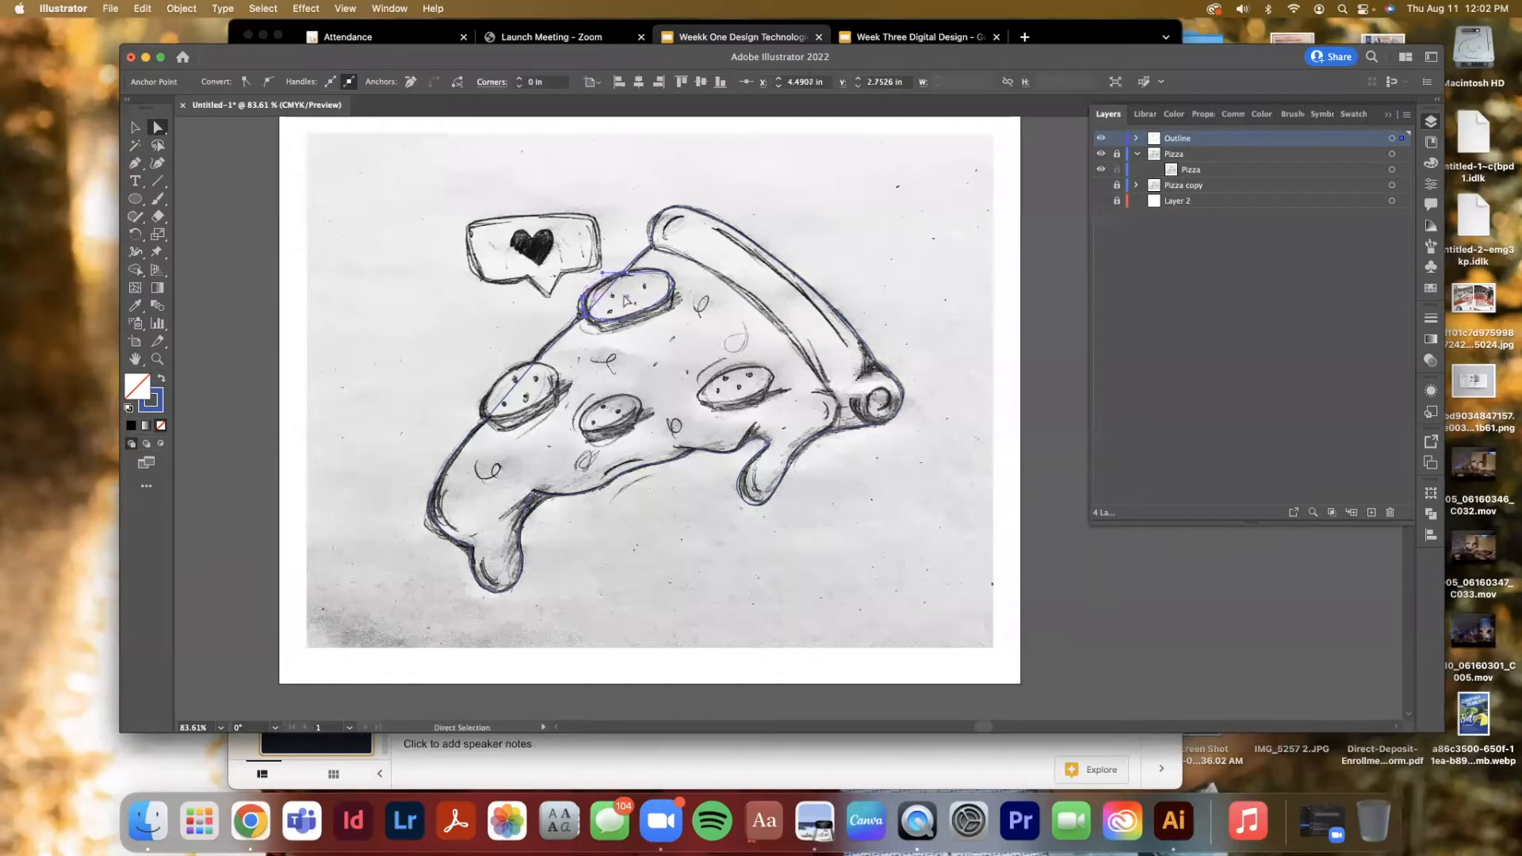
Fill the pepperoni ellipse with a dark red picked from the color spectrum
click(161, 404)
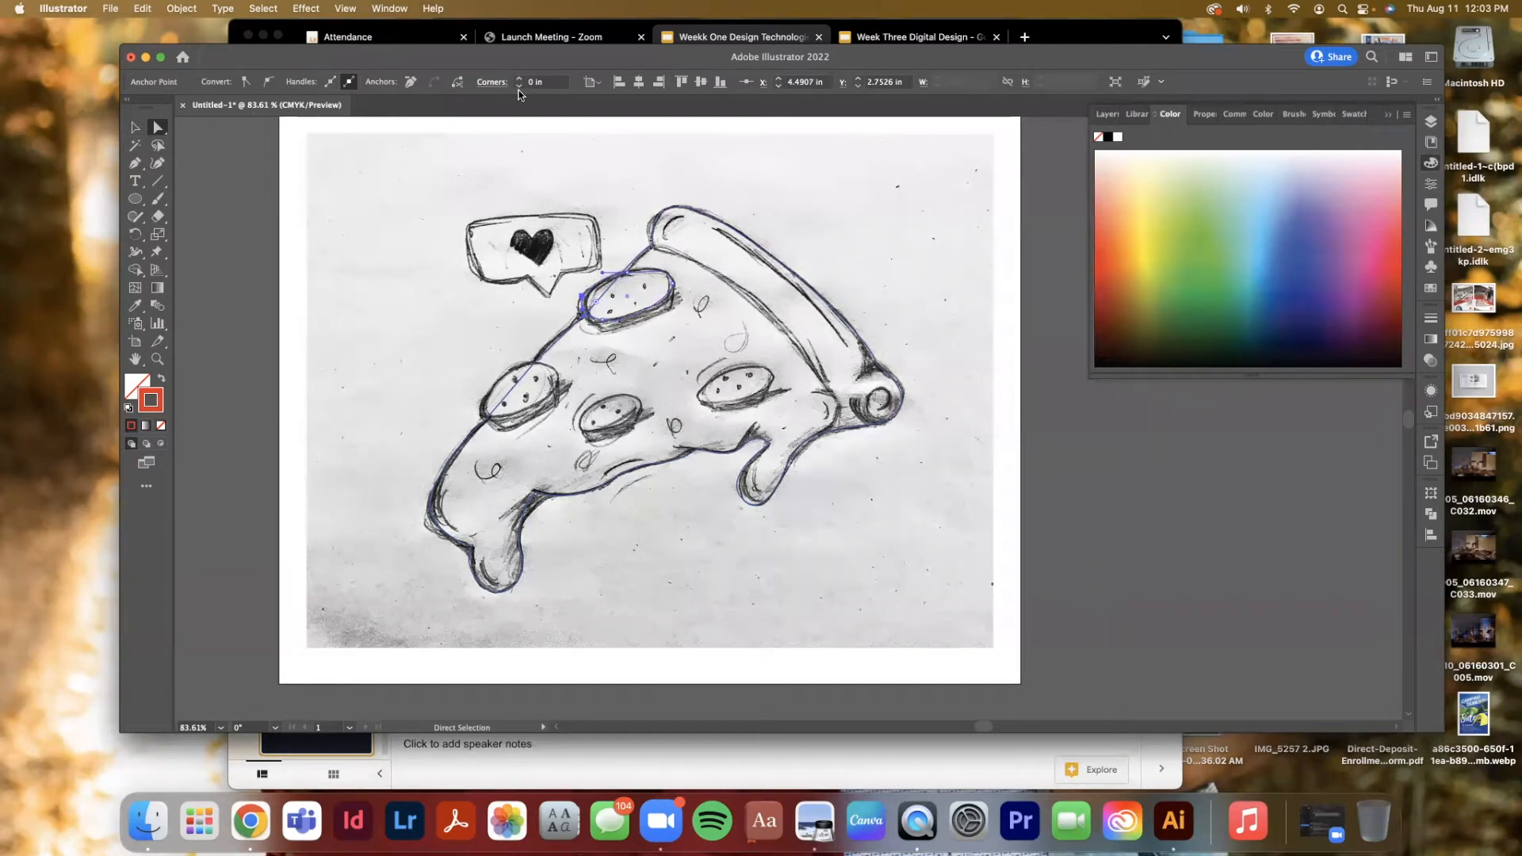
key(v)
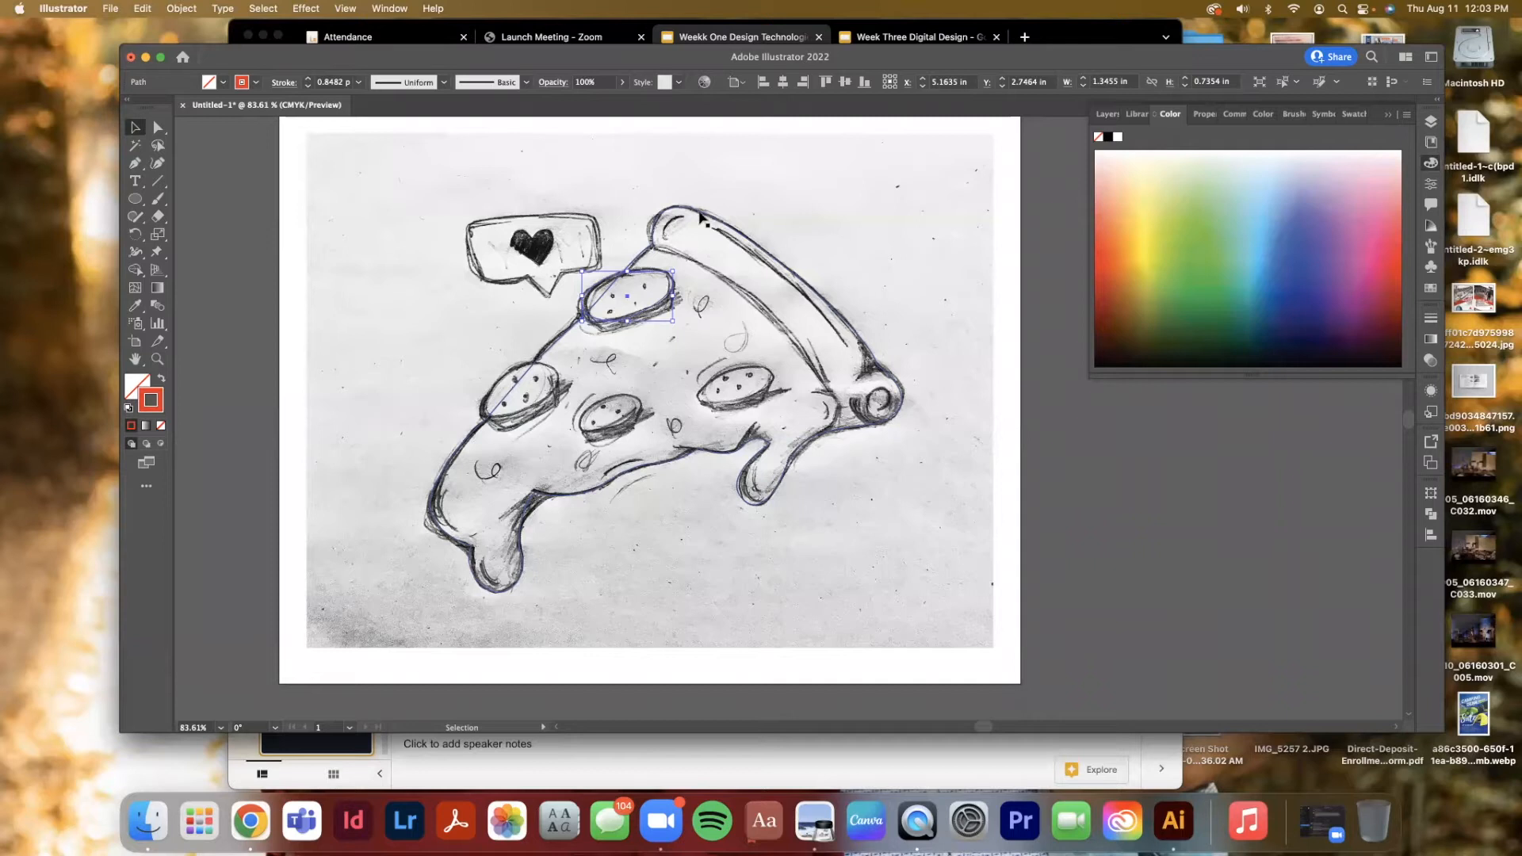
click(141, 383)
drag(1157, 193, 1106, 191)
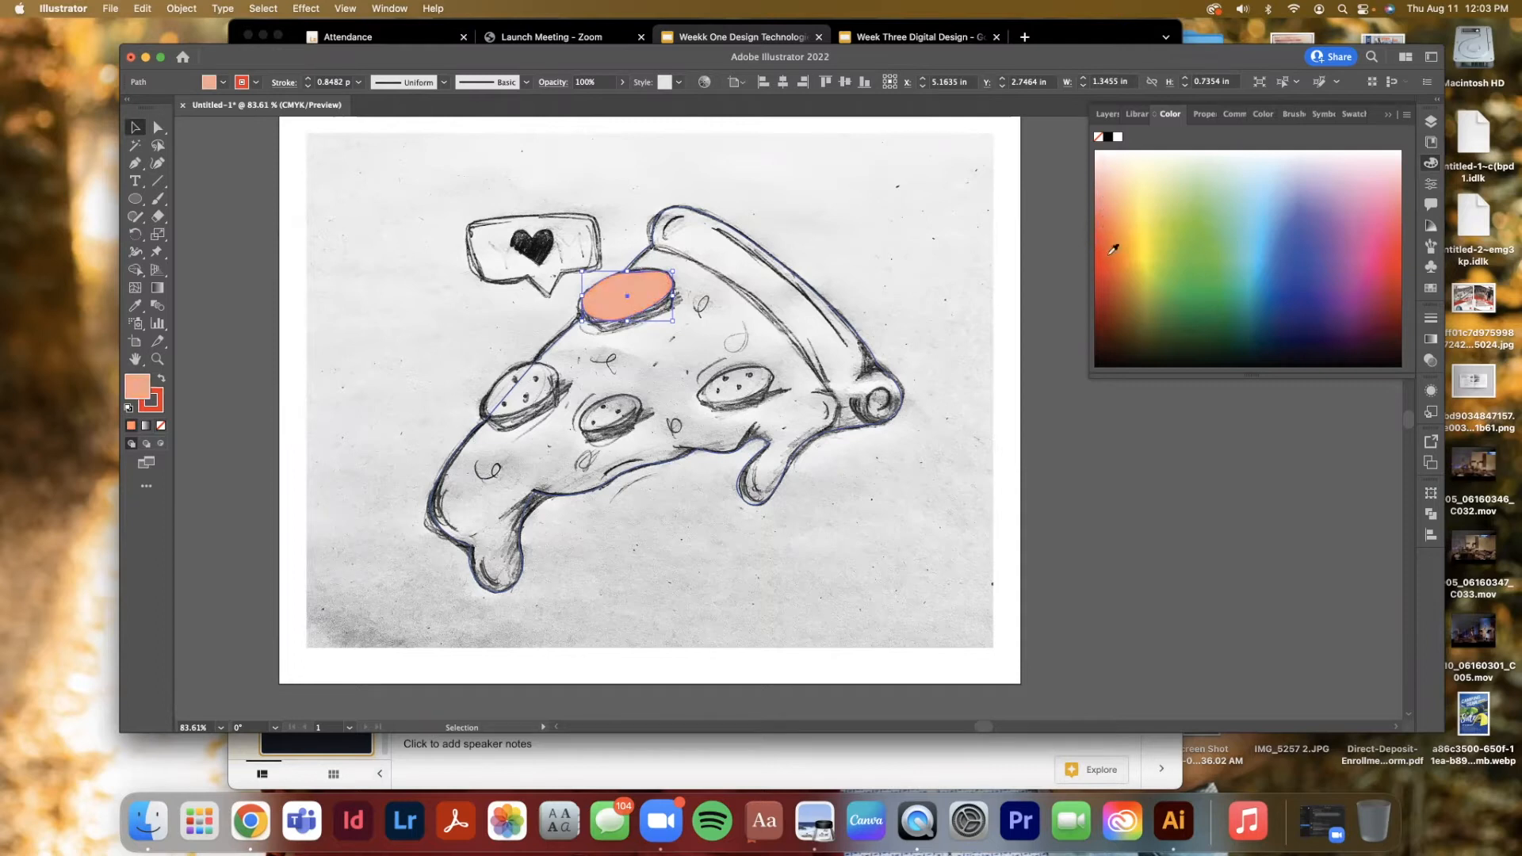
mouse_move(1102, 266)
mouse_down()
mouse_move(1107, 251)
mouse_move(1106, 306)
mouse_move(1111, 279)
mouse_up()
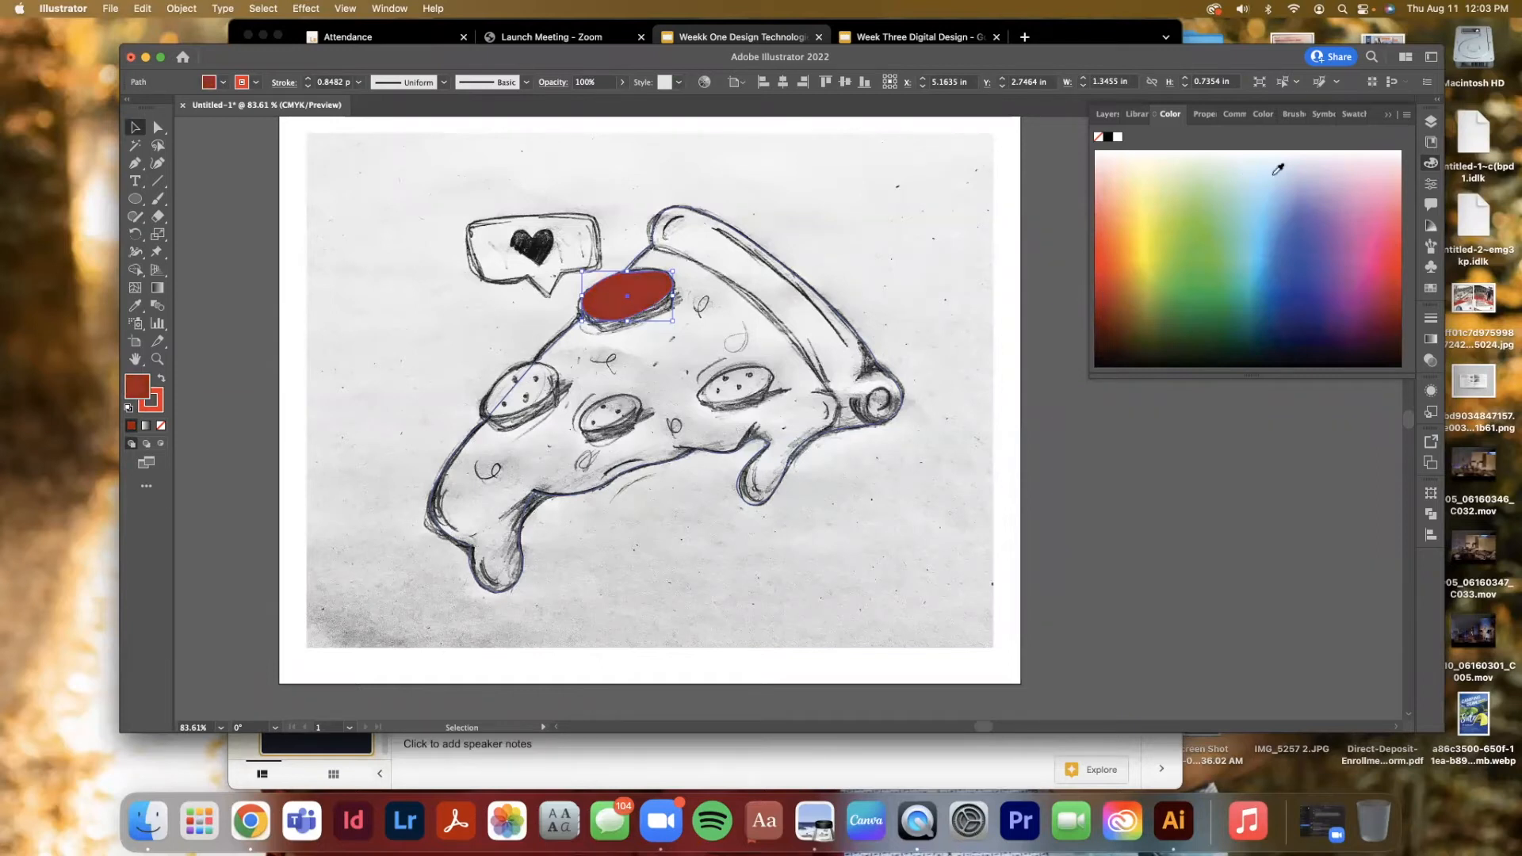
Refine the pepperoni fill in the Color Picker to a darker brownish red around hue 19°
double_click(136, 388)
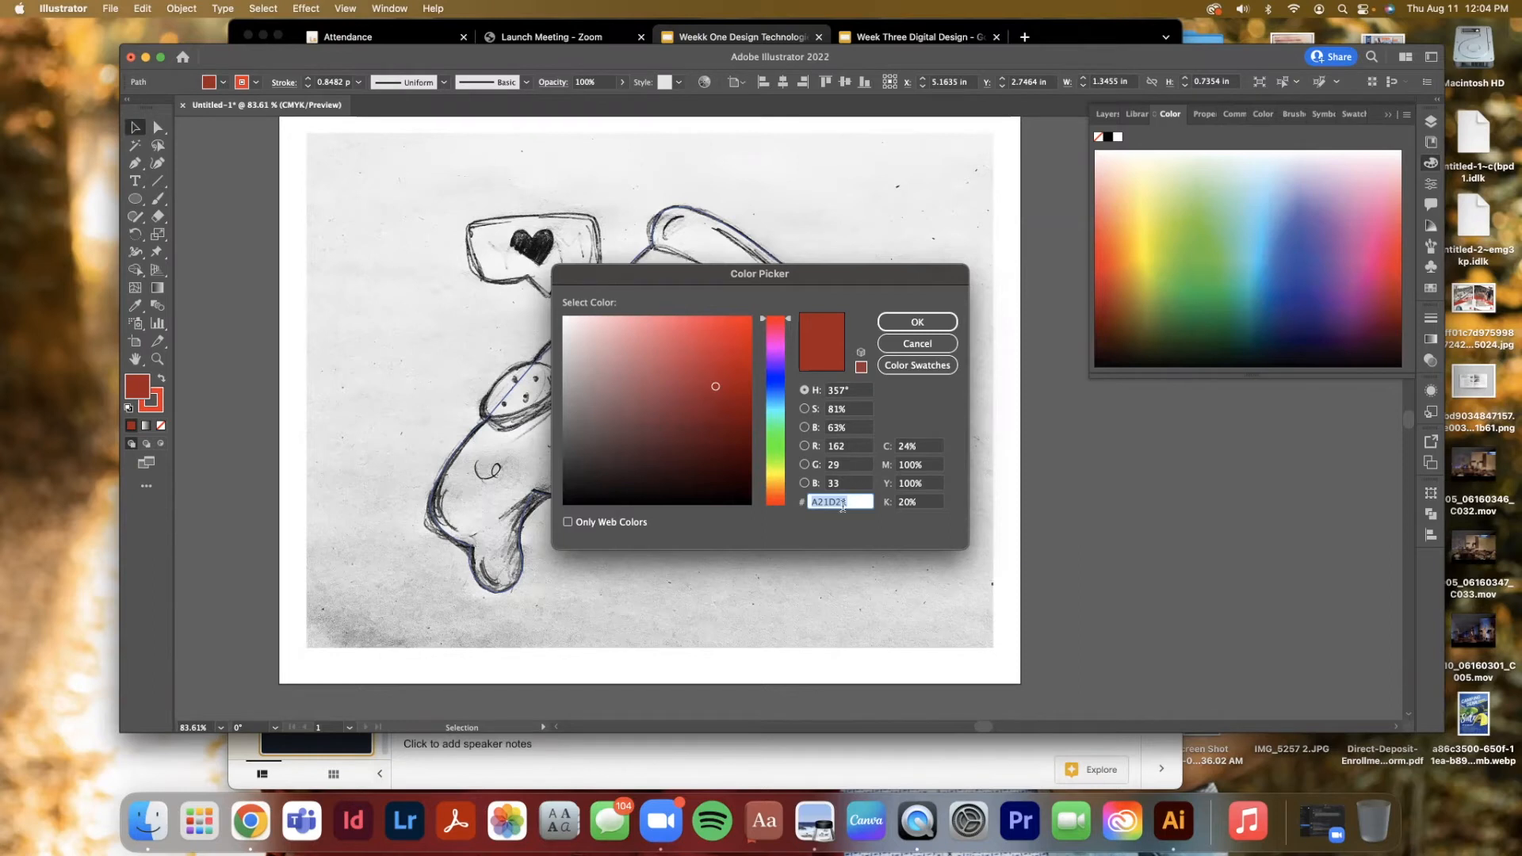
click(926, 445)
drag(926, 445, 896, 445)
text(40)
key(Tab)
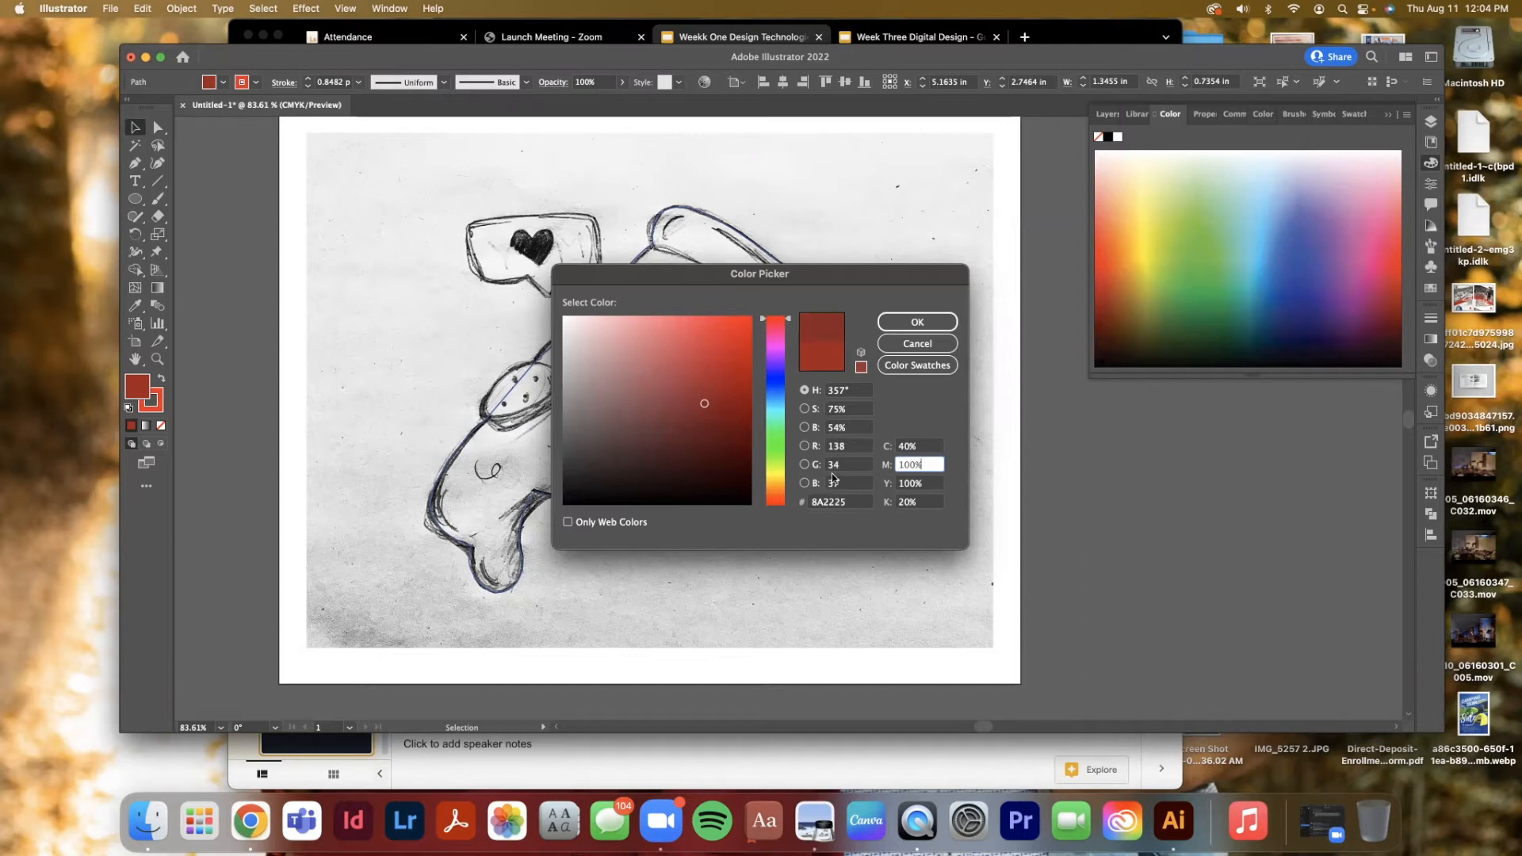
text(88%)
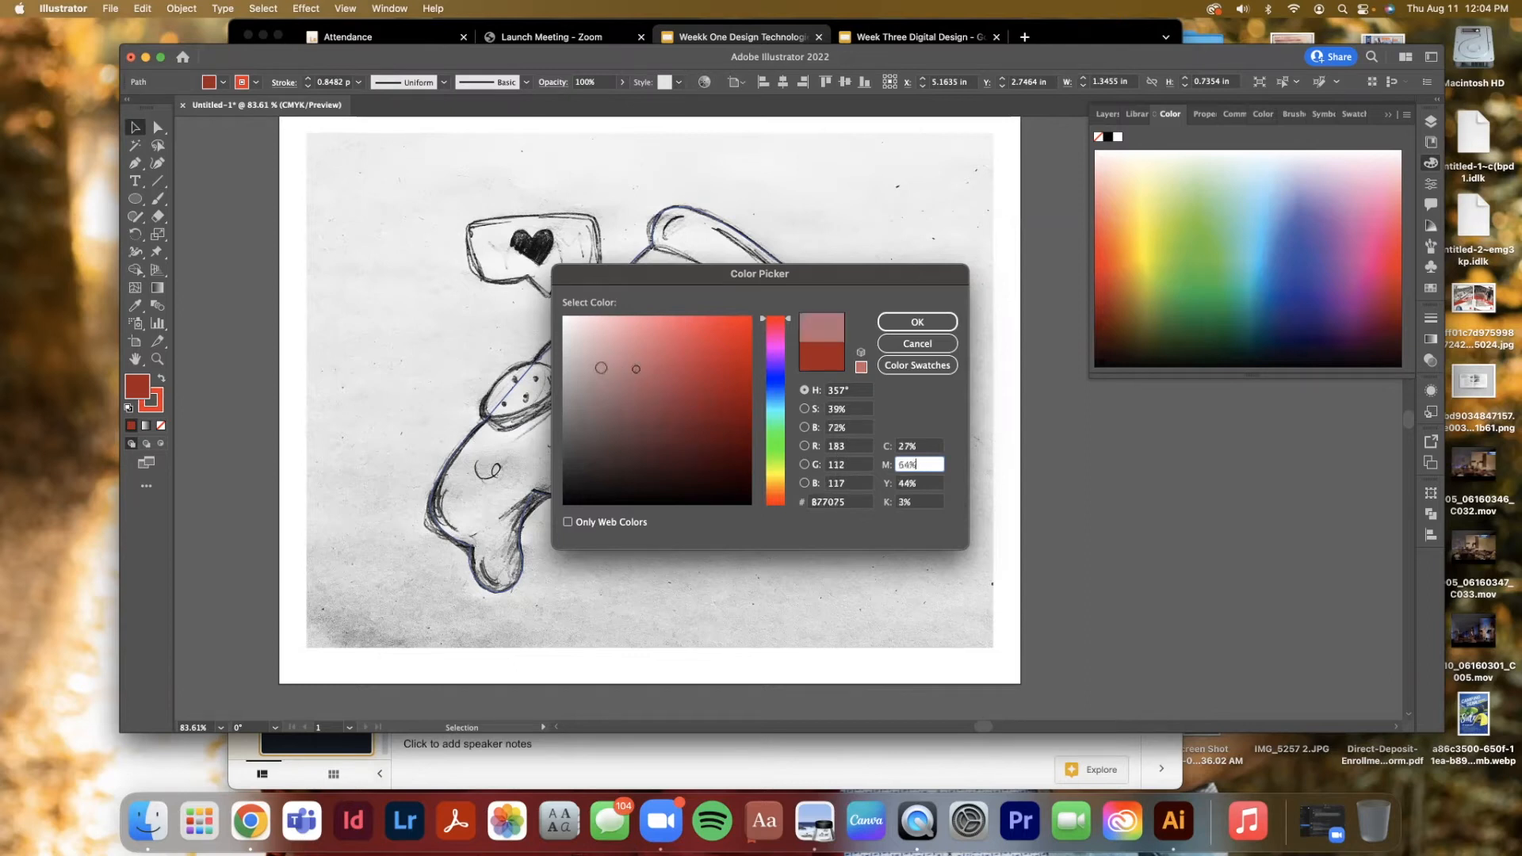
click(734, 358)
click(655, 320)
click(684, 426)
click(704, 457)
click(727, 416)
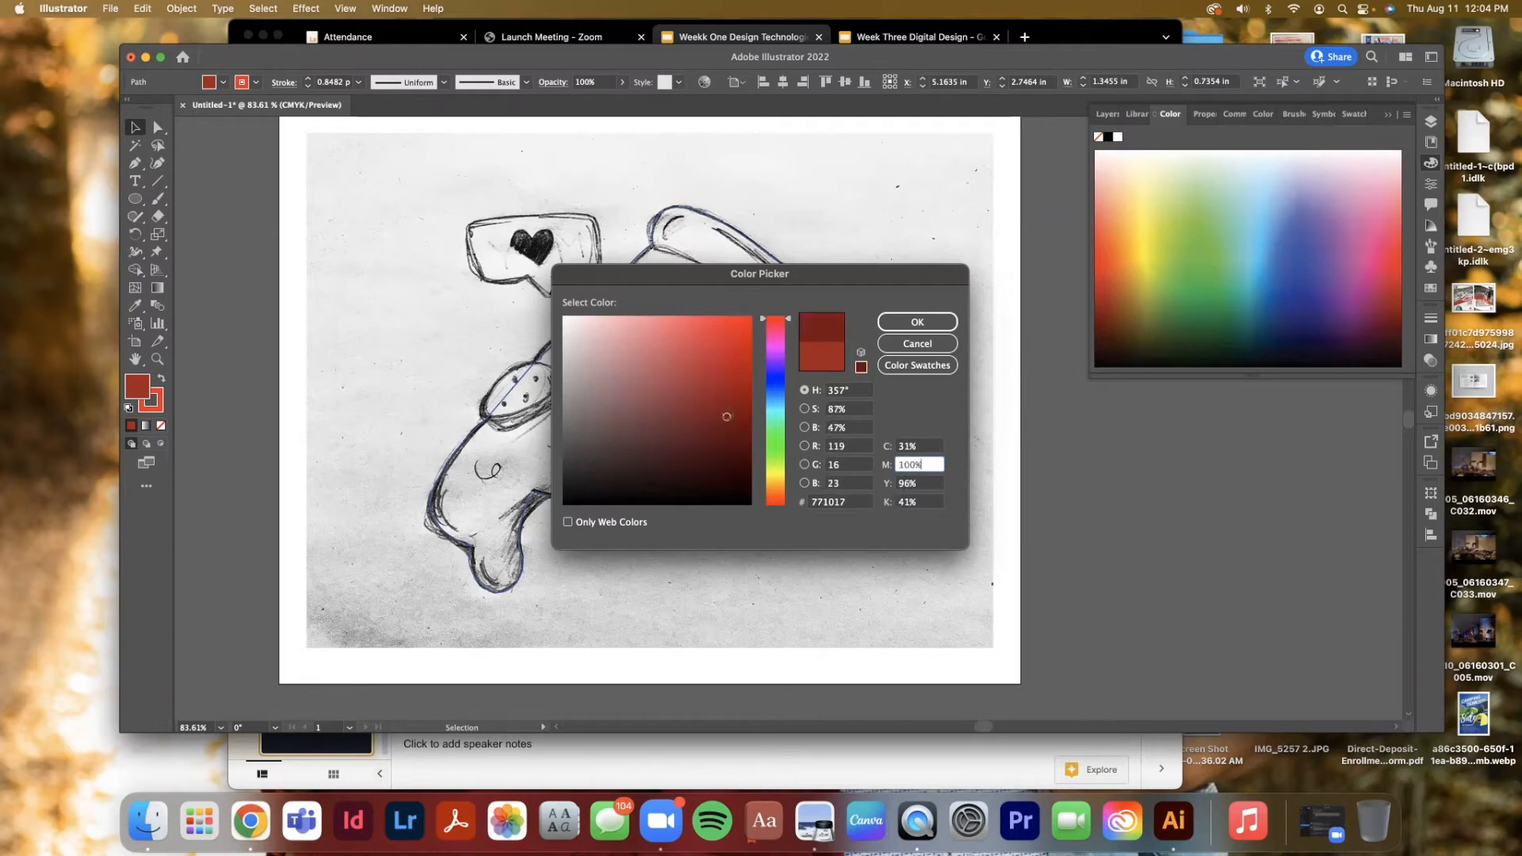
click(680, 434)
click(724, 384)
click(636, 364)
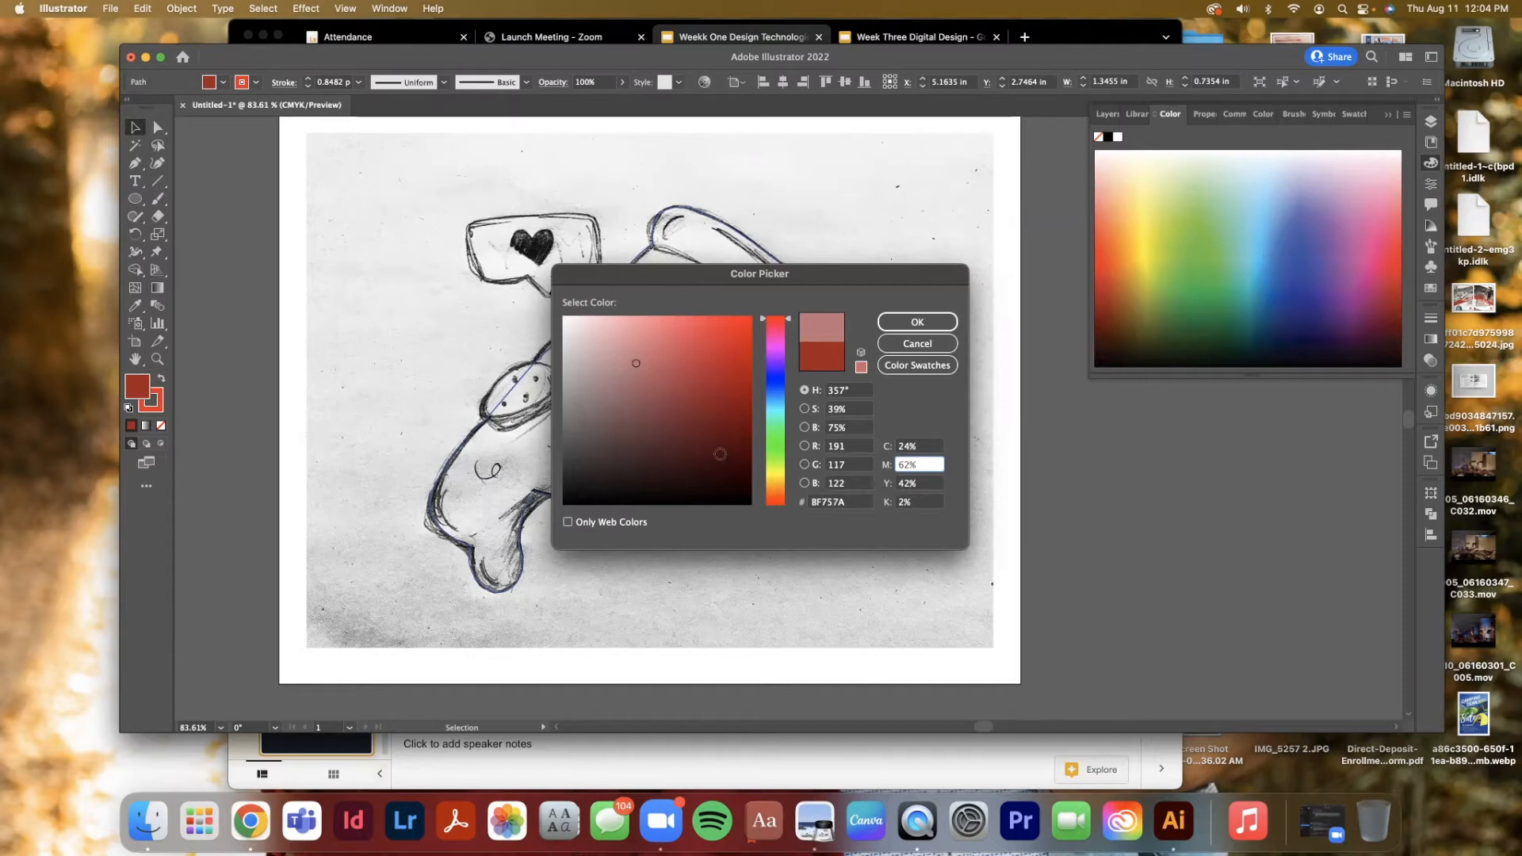
drag(722, 453, 732, 415)
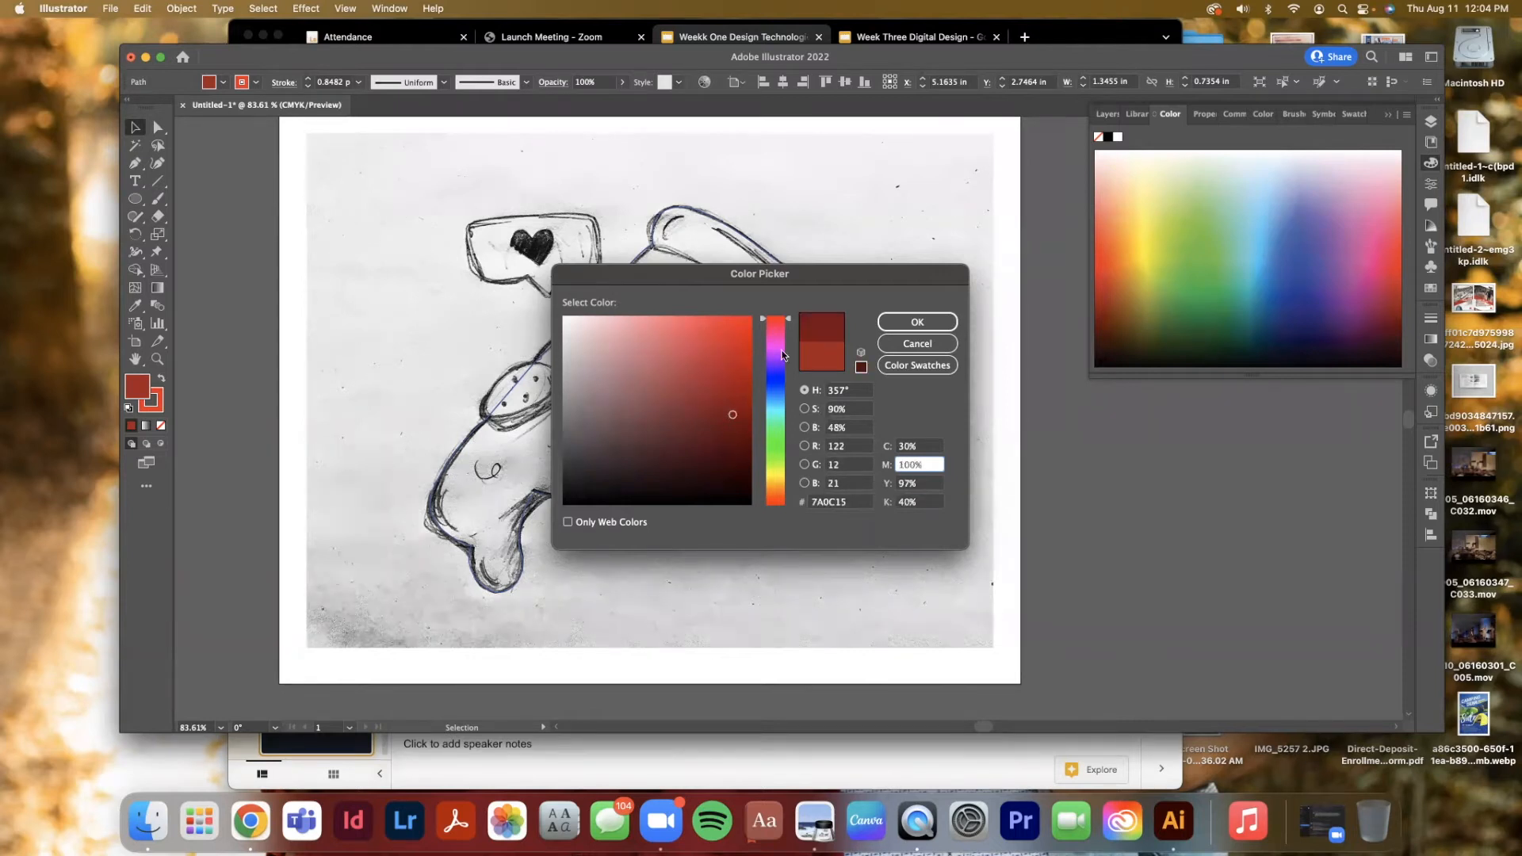
drag(786, 331, 777, 494)
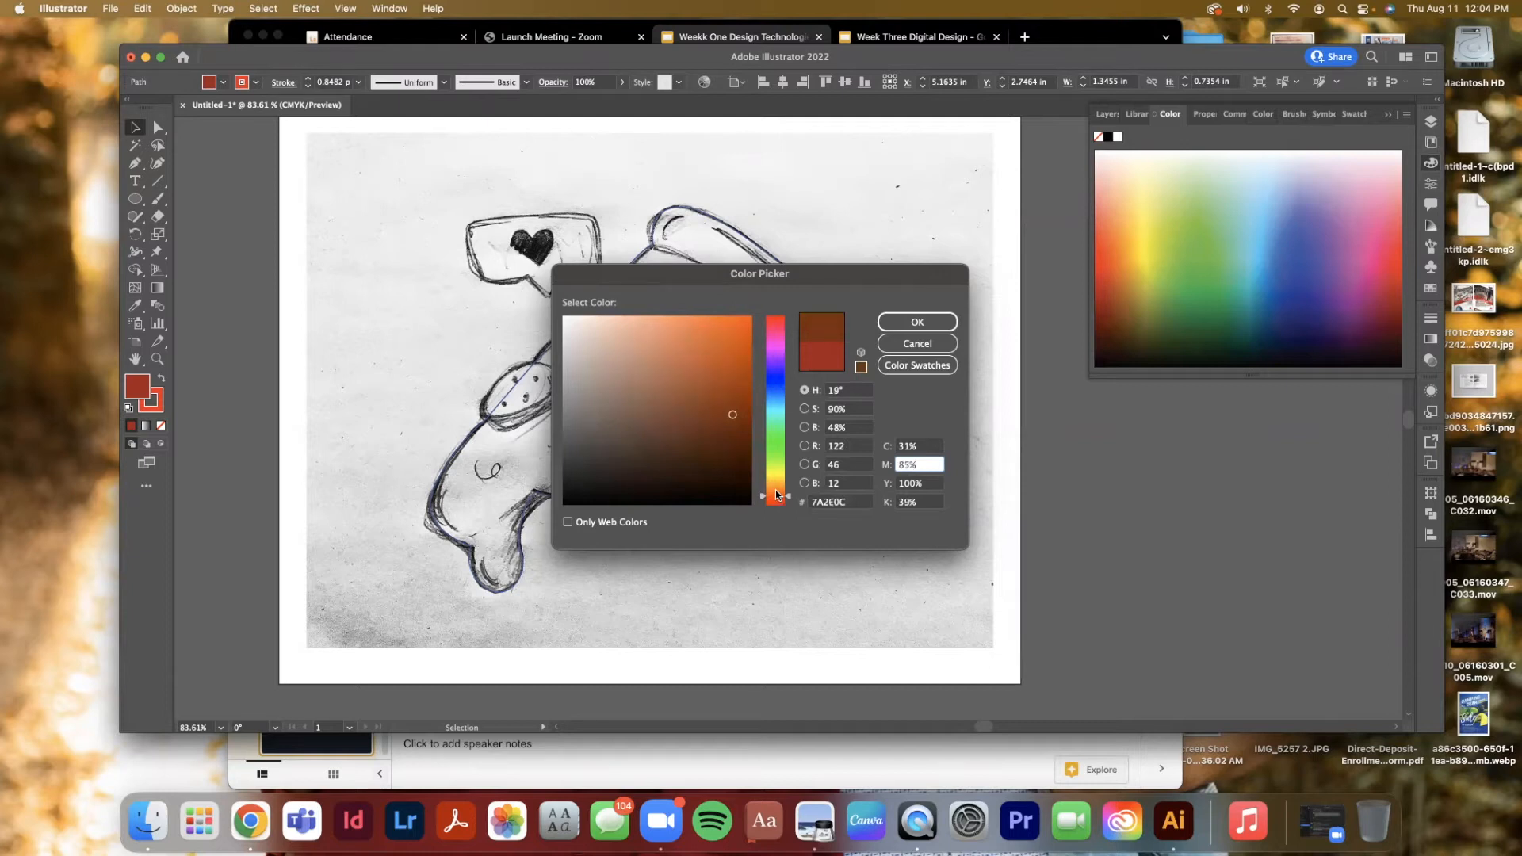
drag(732, 415, 723, 411)
click(915, 321)
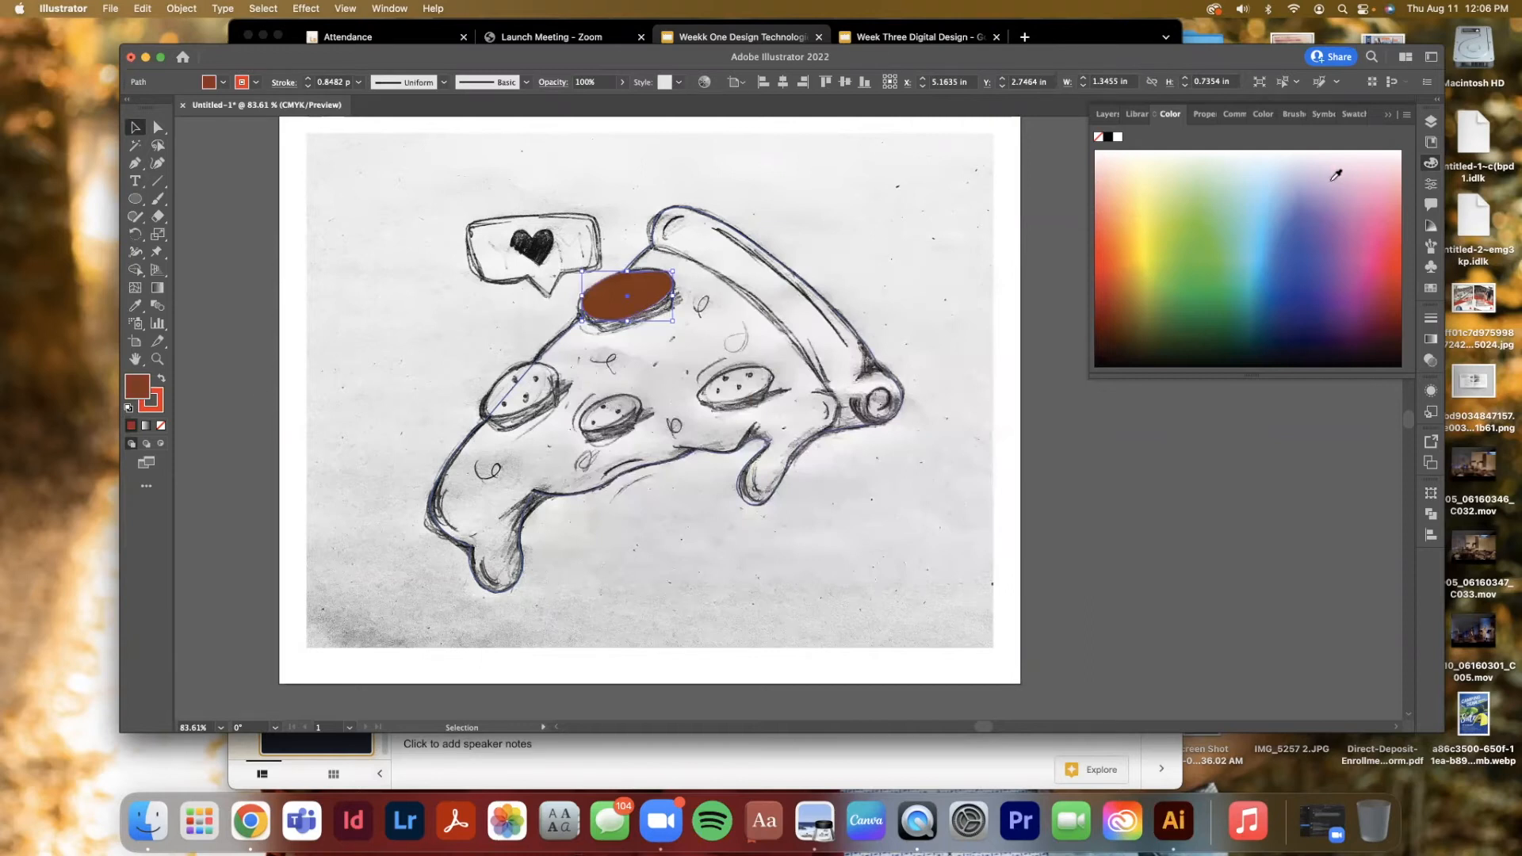
Save the pepperoni's fill color as a new swatch in the Swatches panel
click(1431, 289)
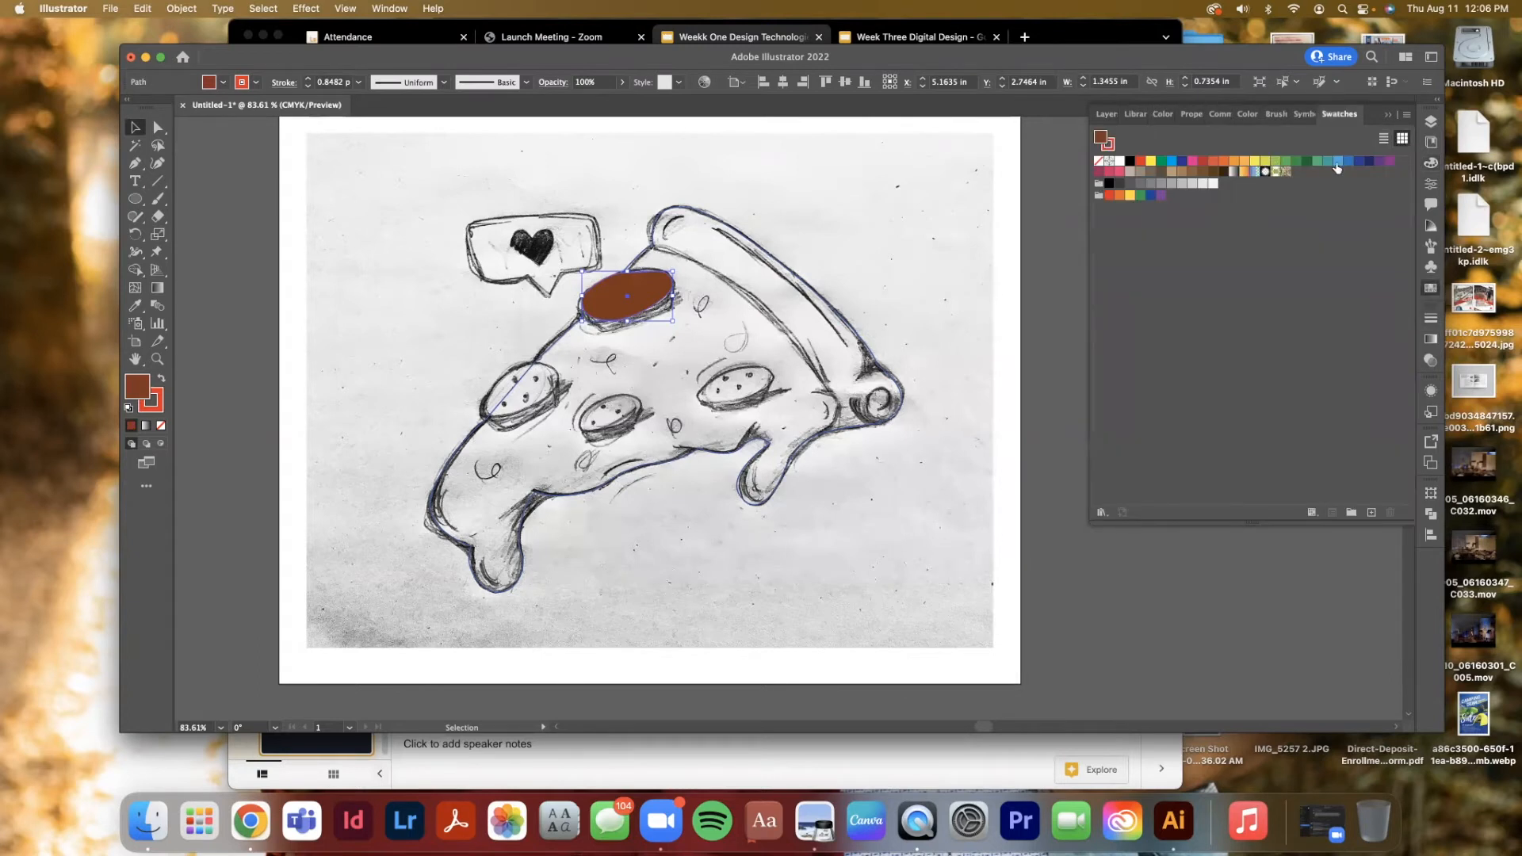
scroll(355, 329, right, 1)
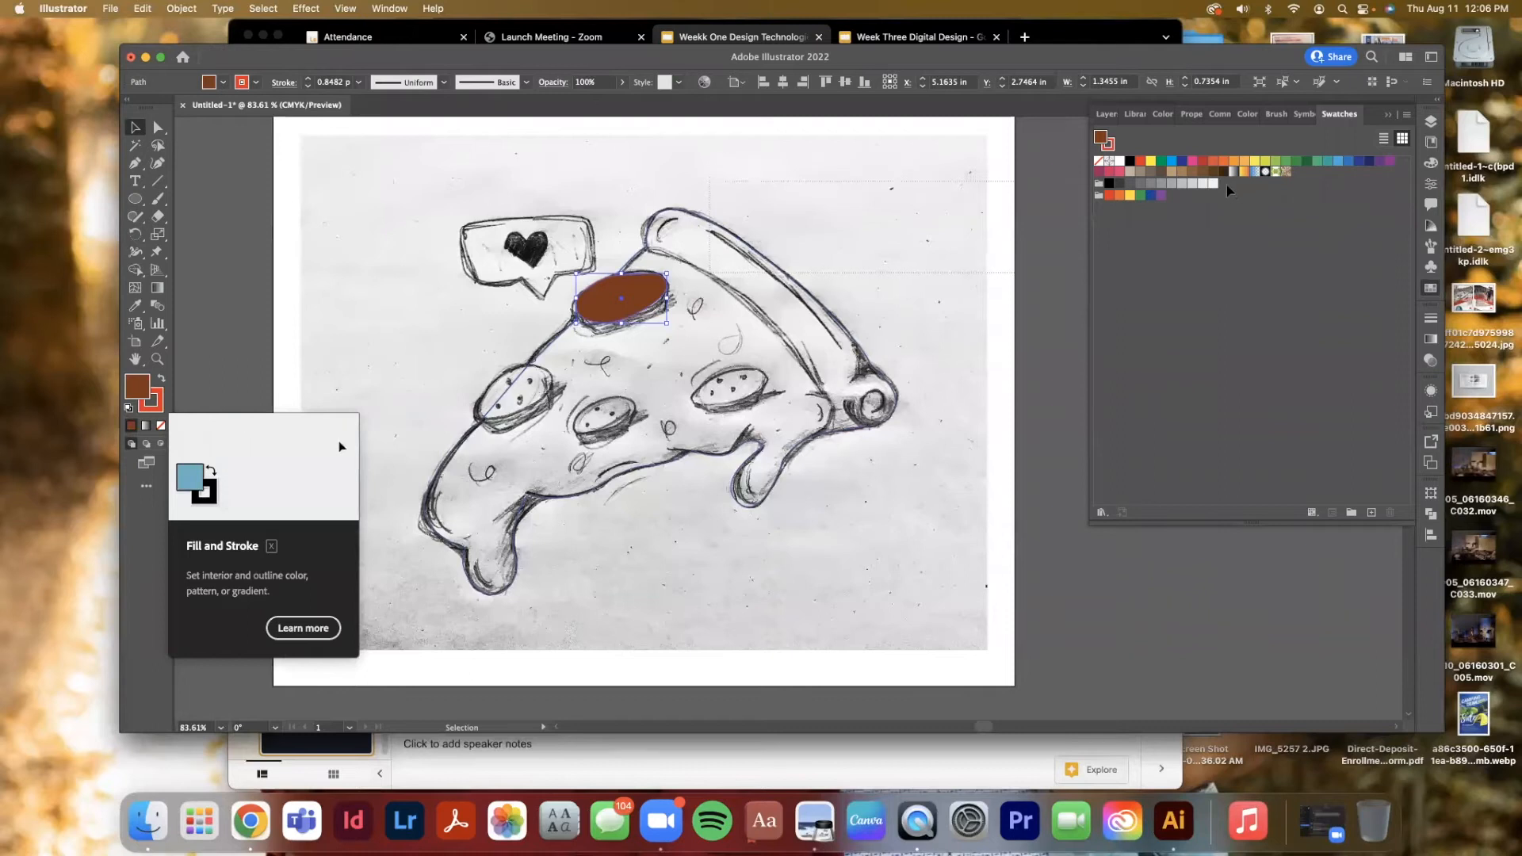
key(super+z)
scroll(635, 378, right, 2)
click(638, 291)
drag(138, 387, 1208, 157)
click(222, 344)
mouse_move(1171, 166)
mouse_down()
mouse_move(1130, 158)
mouse_move(1219, 187)
mouse_up()
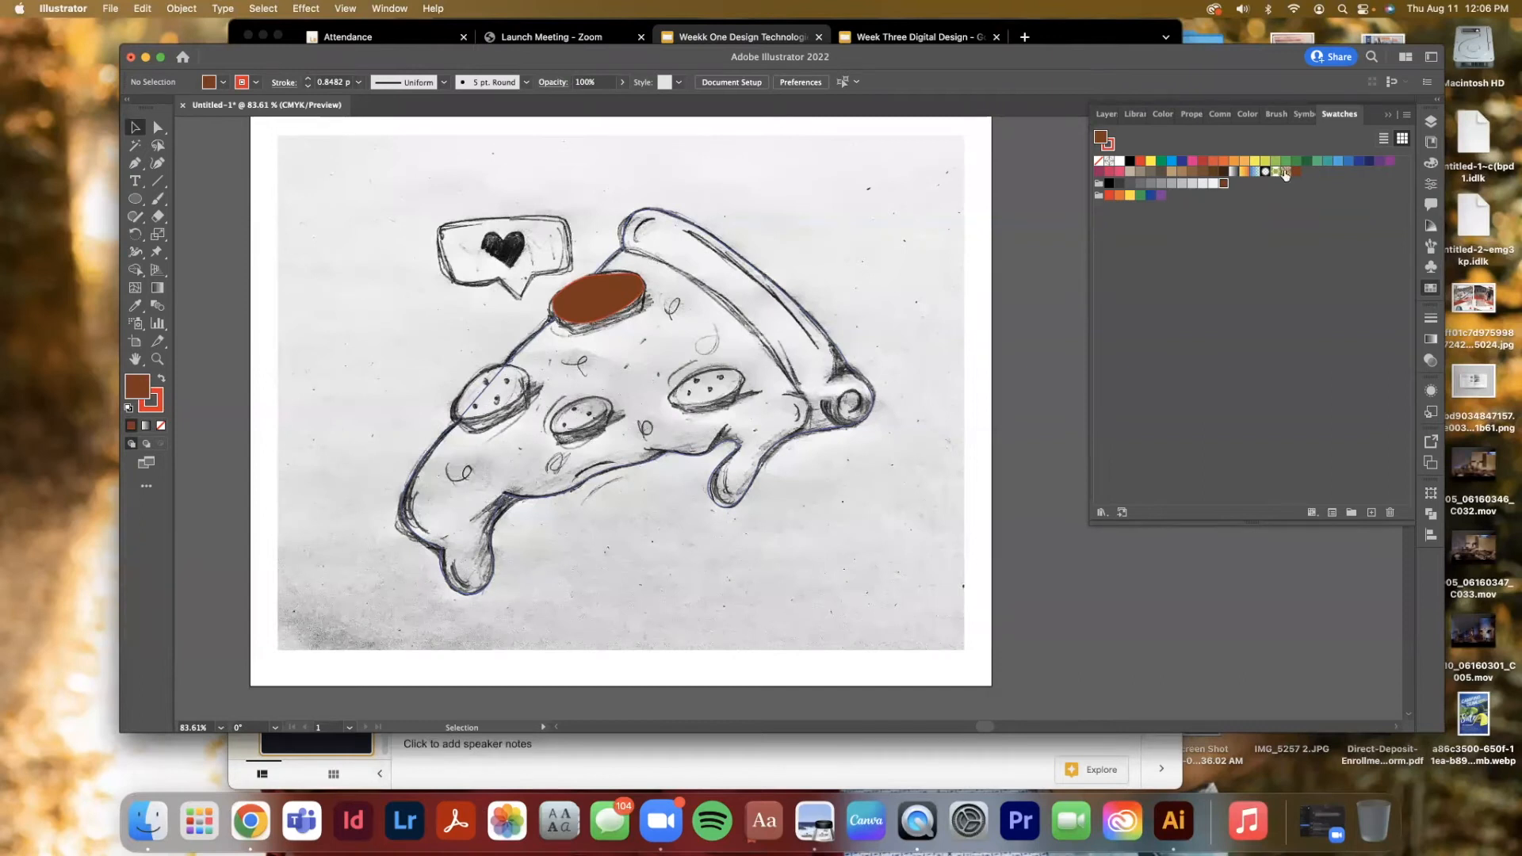
Set the pepperoni ellipse's stroke to None and deselect it
click(611, 284)
click(160, 408)
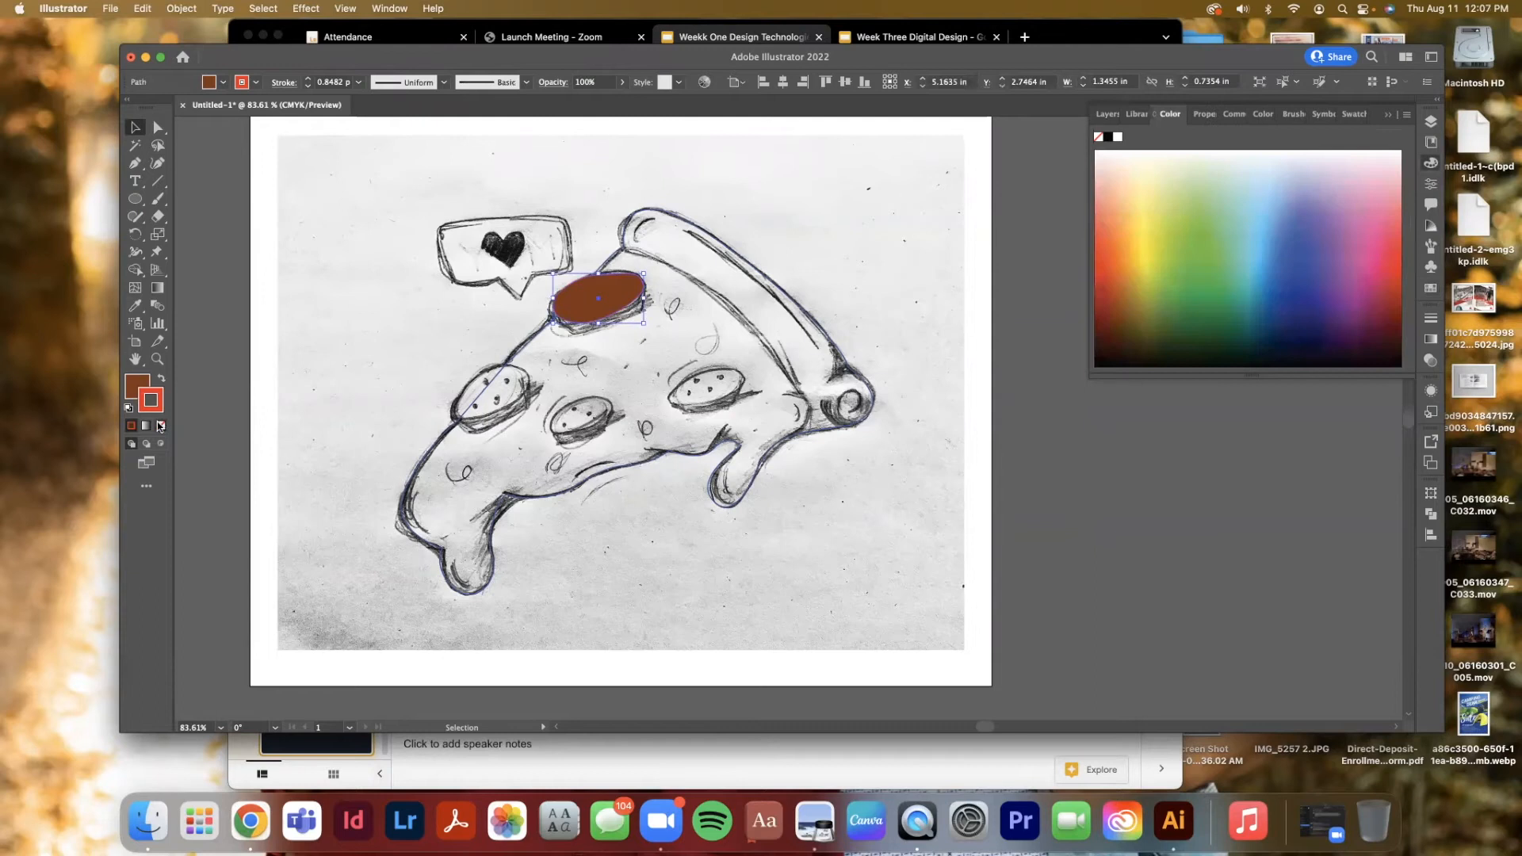
click(161, 425)
click(302, 345)
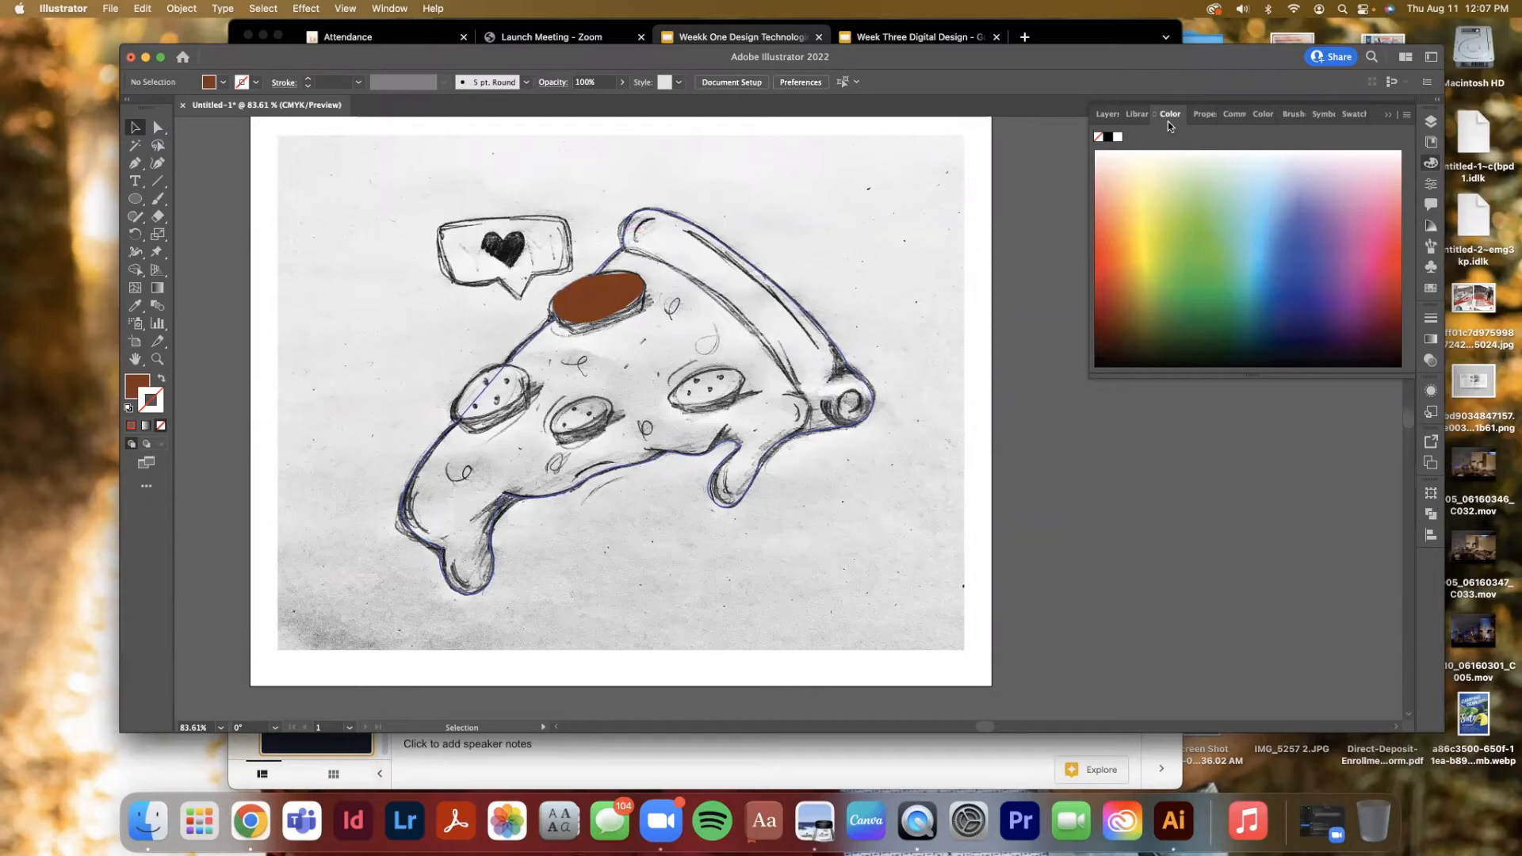
Fine-tune individual anchor points of the pepperoni ellipse so it fits the sketch more closely
click(1431, 120)
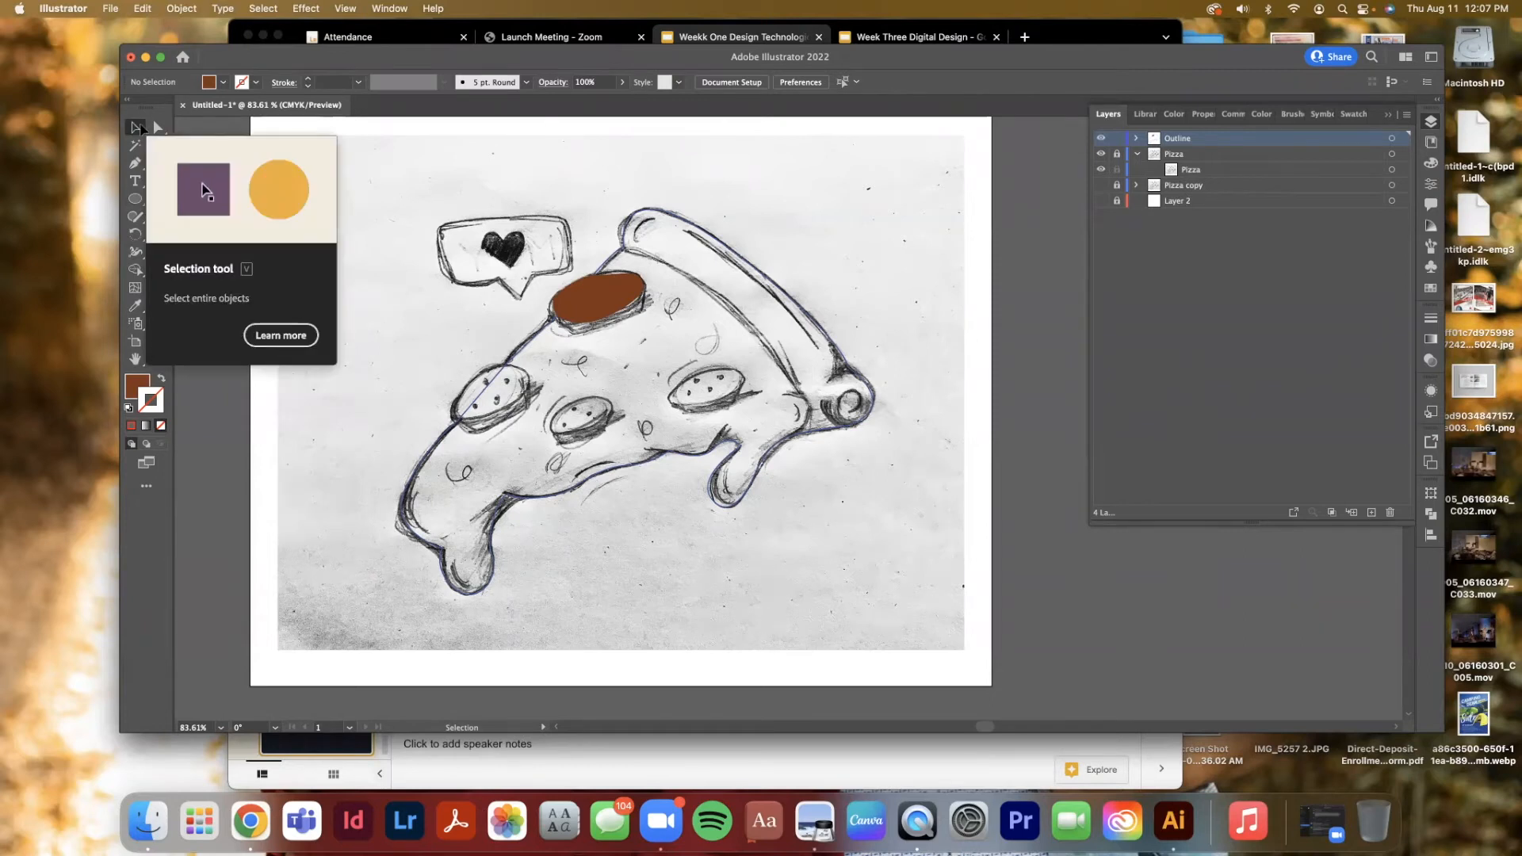
click(578, 286)
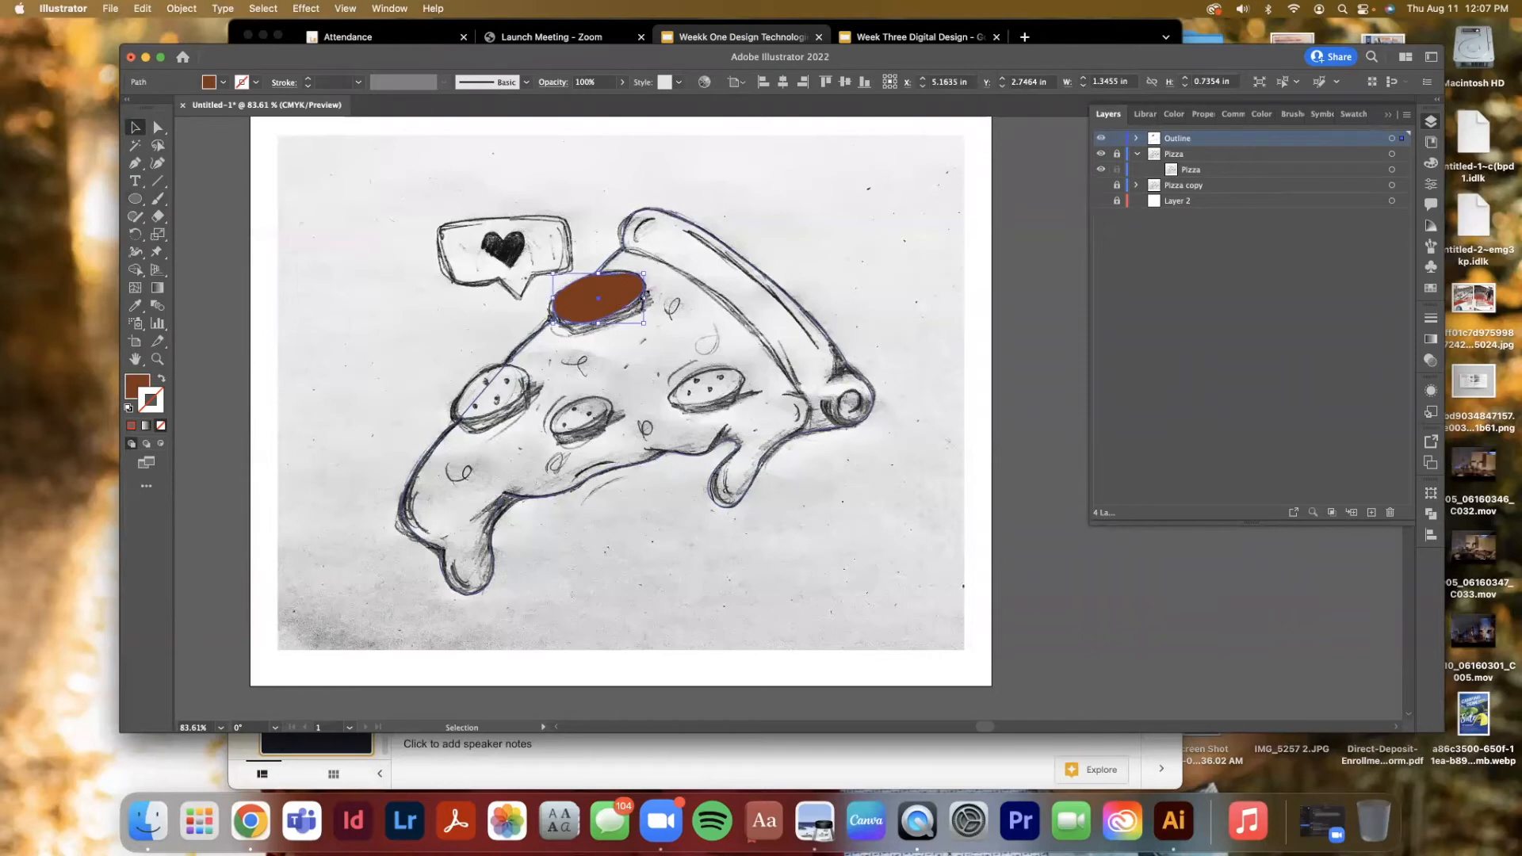
click(157, 127)
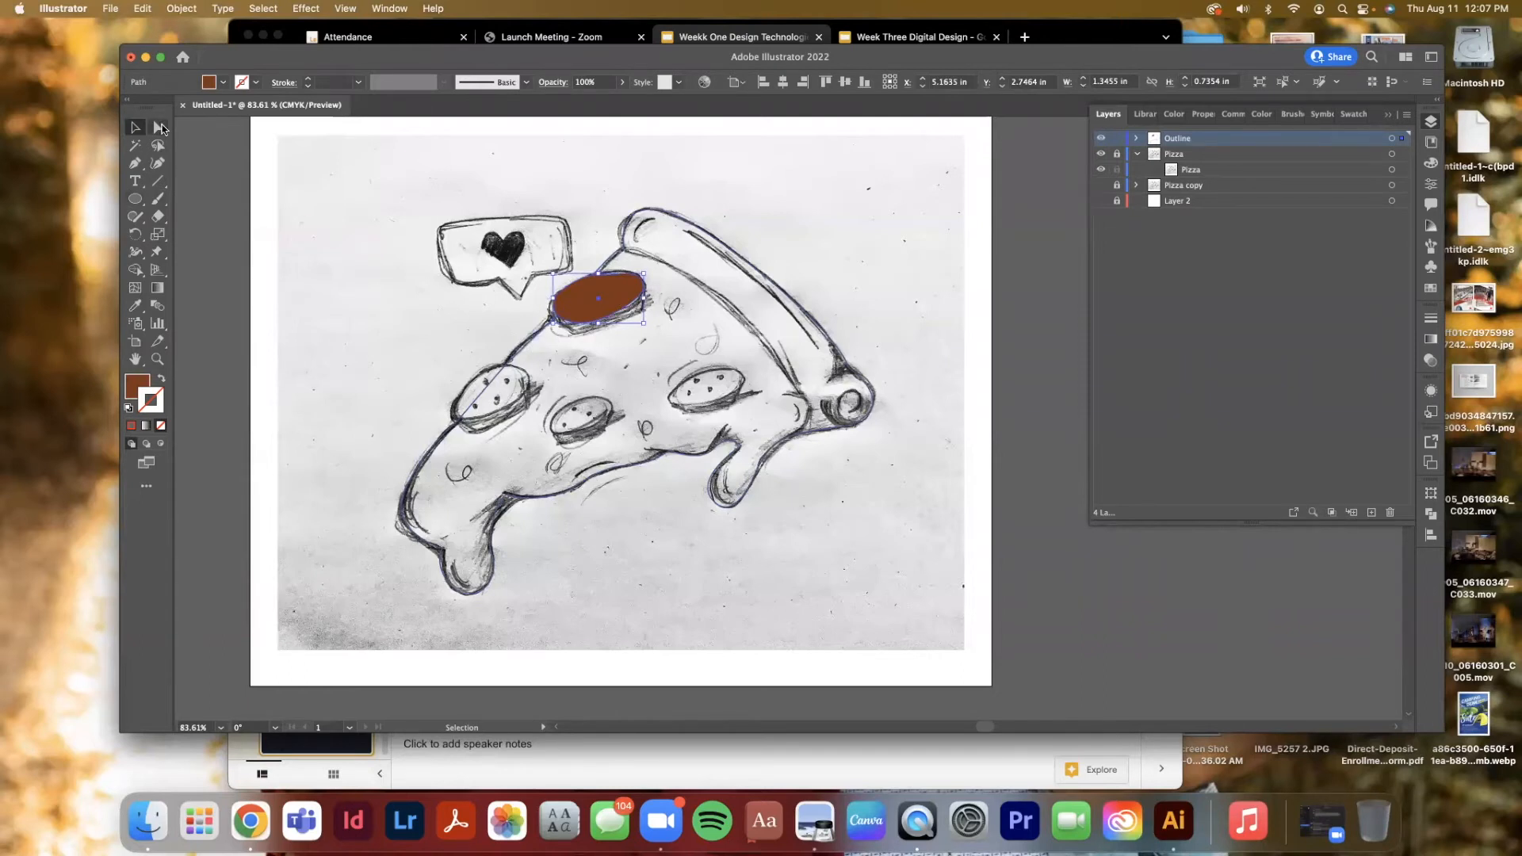
click(600, 277)
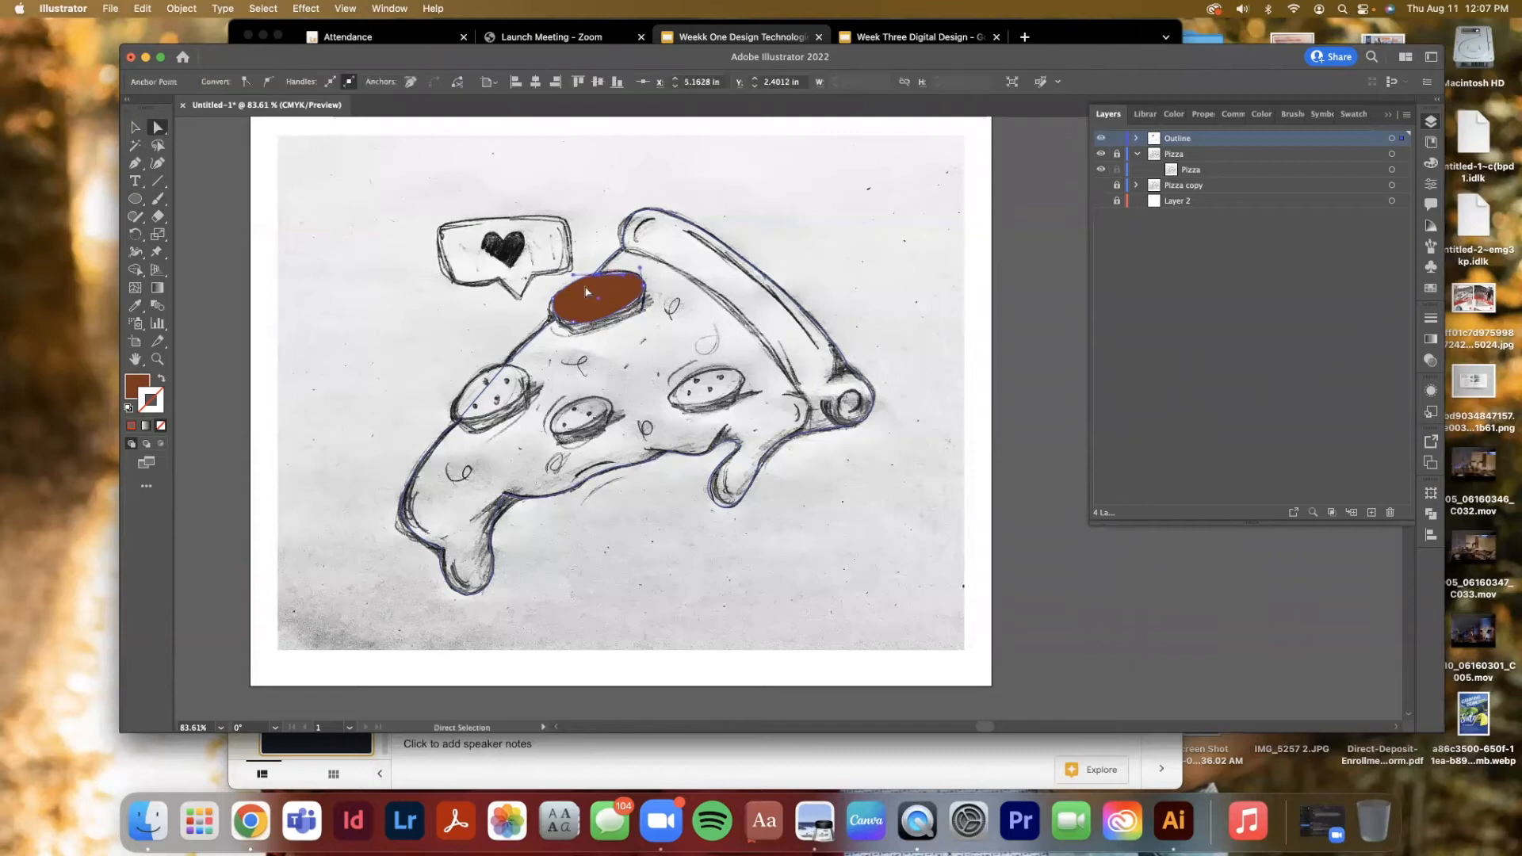
drag(573, 324, 568, 327)
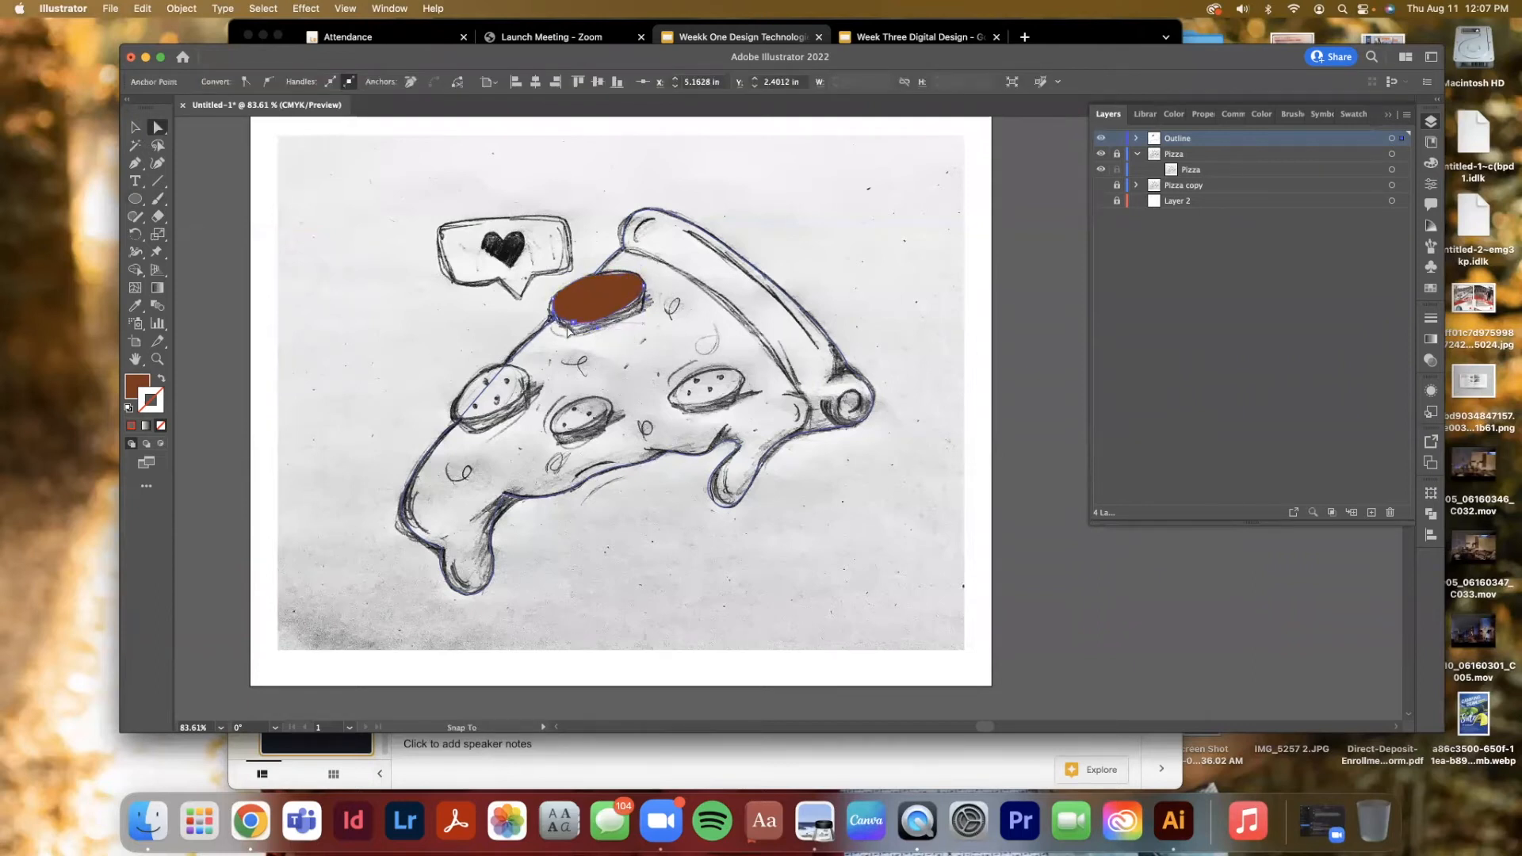
click(644, 286)
drag(601, 278, 624, 275)
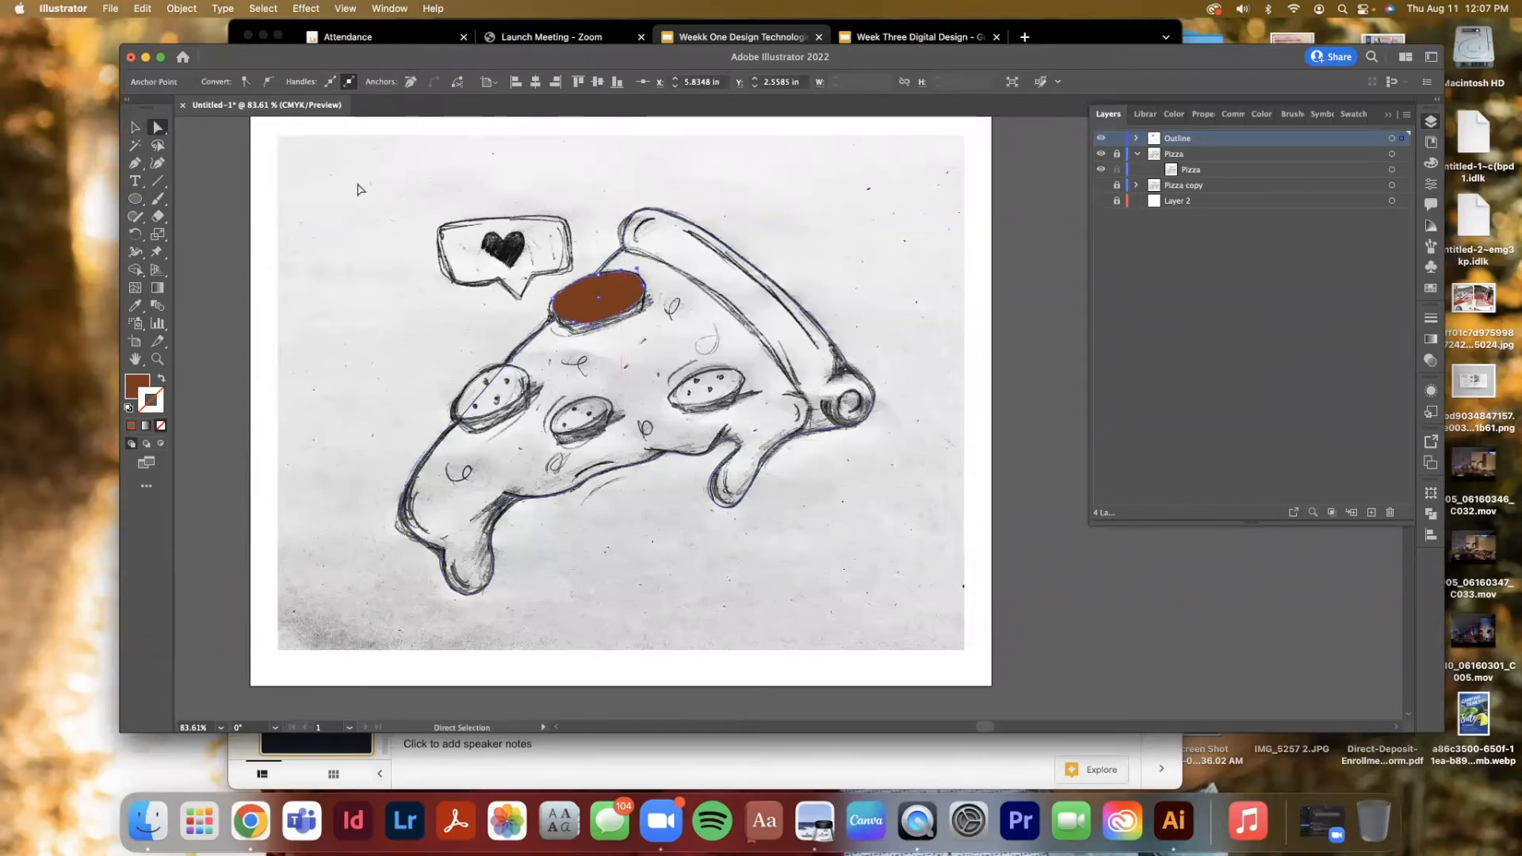
click(131, 136)
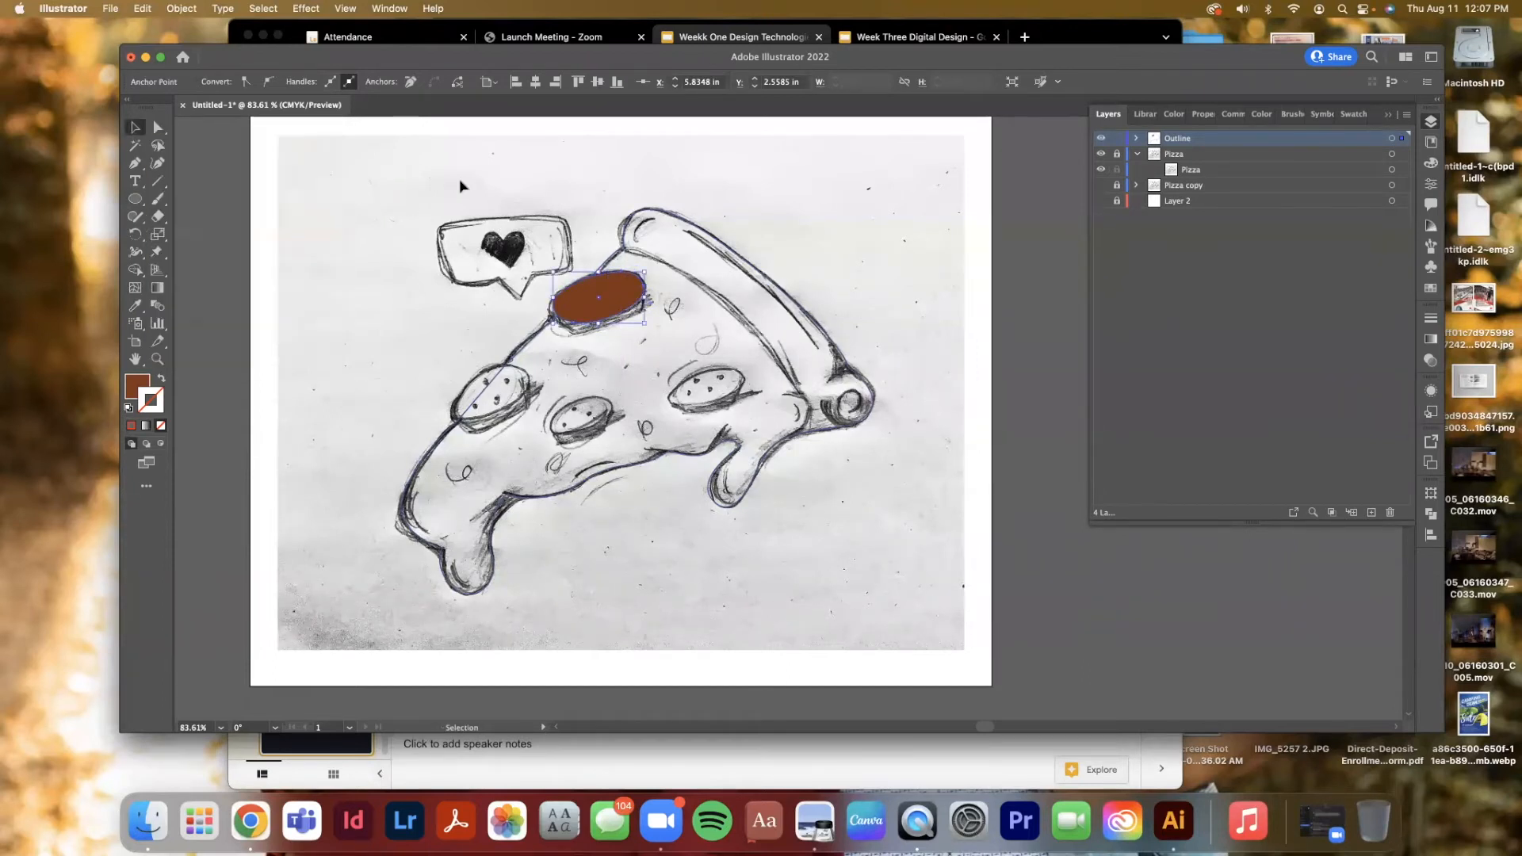
Deselect the artwork, hide the Outline and Pizza layers, show the Pizza copy layer, and return to Preview mode
click(456, 187)
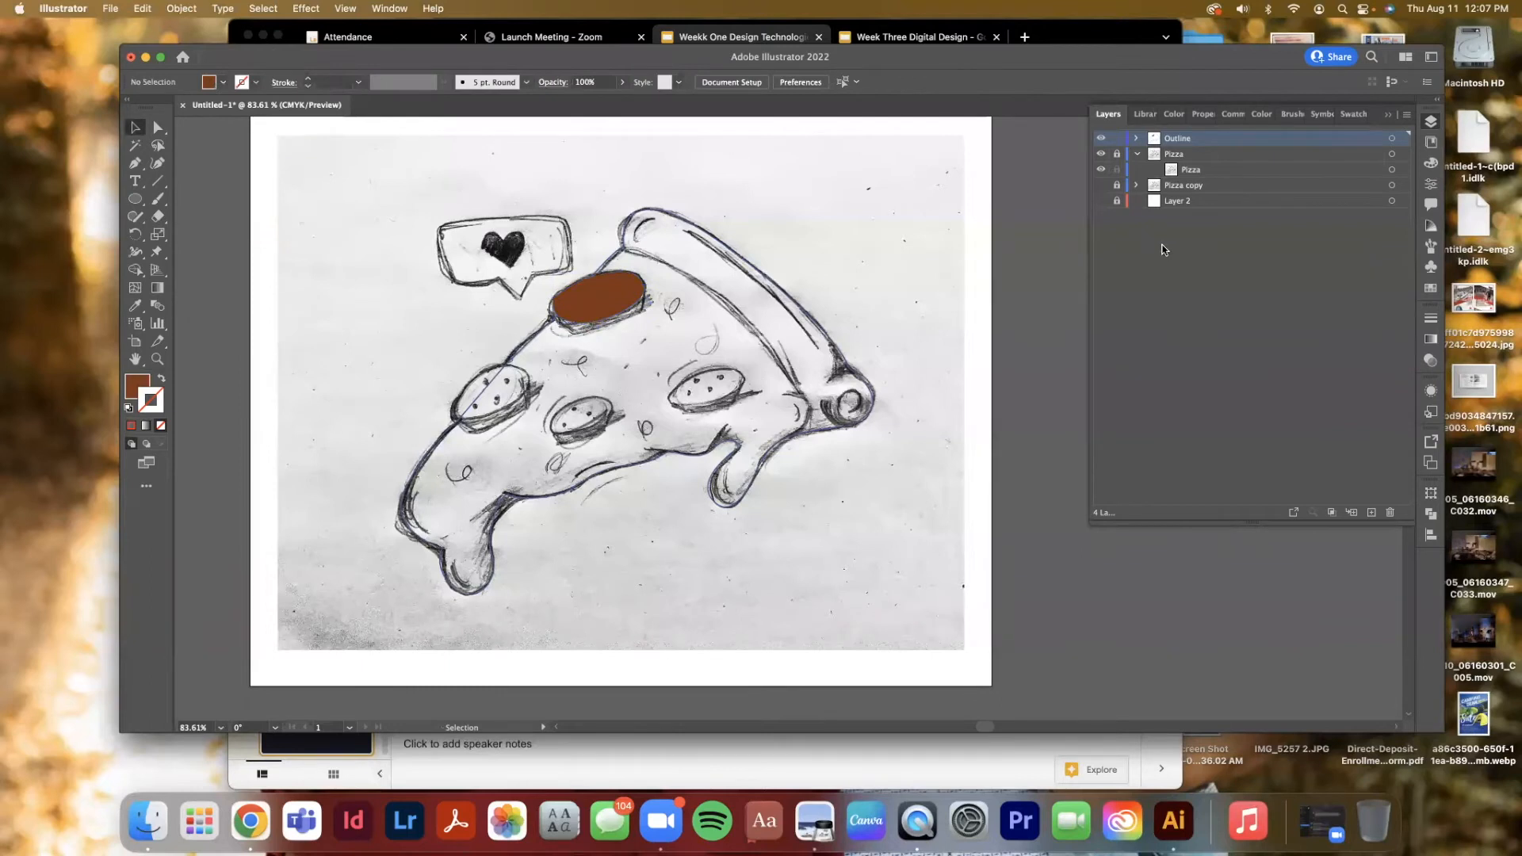
click(1101, 139)
click(1101, 154)
click(1101, 187)
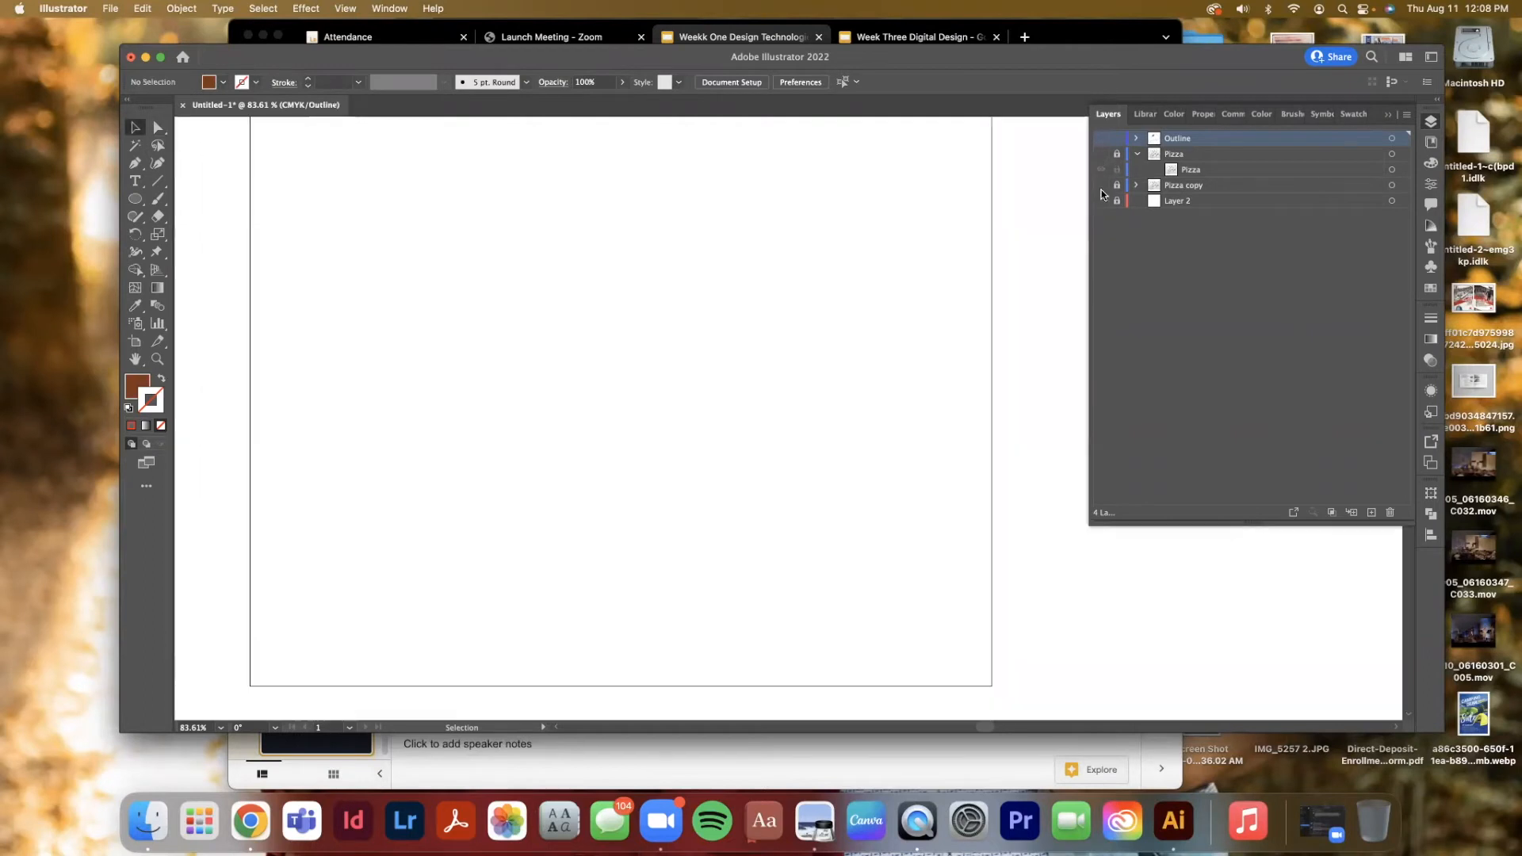
key(super+y)
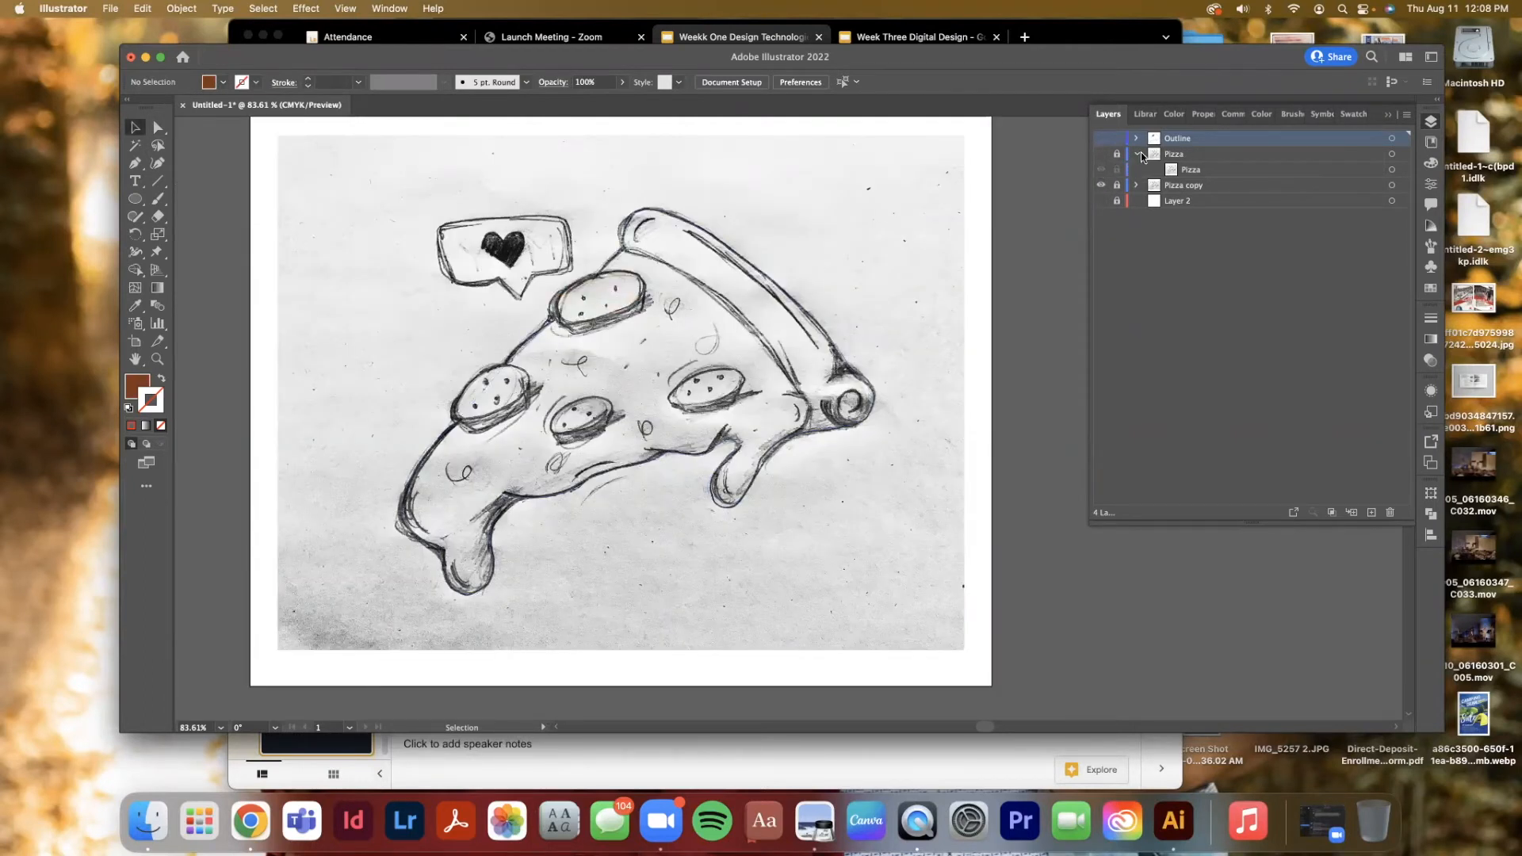
Collapse the Pizza layer, unlock the Pizza copy layer, and select its scanned sketch image
click(1117, 154)
click(1137, 154)
click(1117, 170)
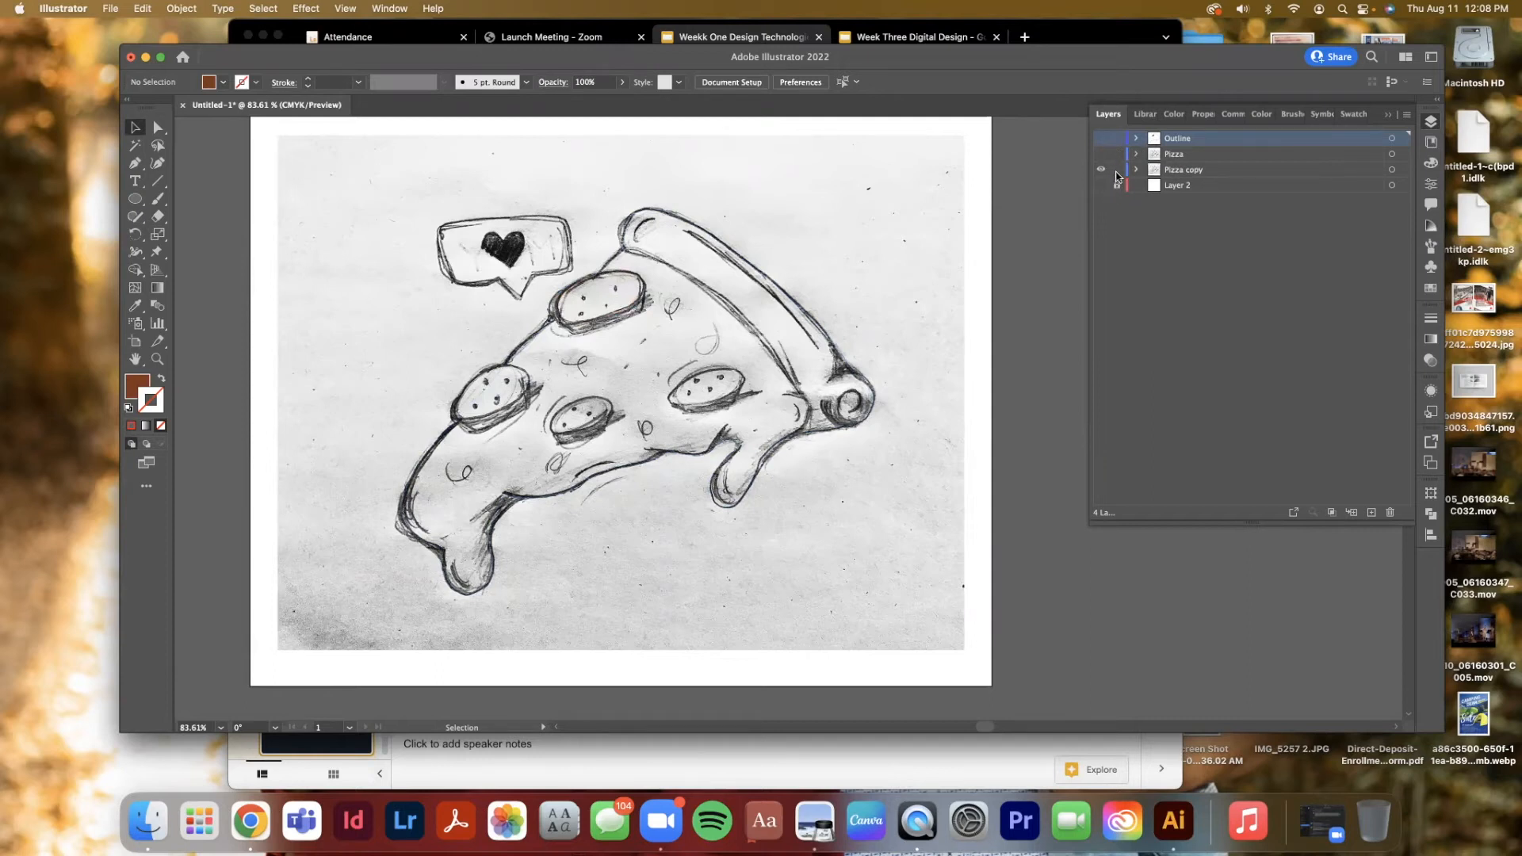
click(1392, 170)
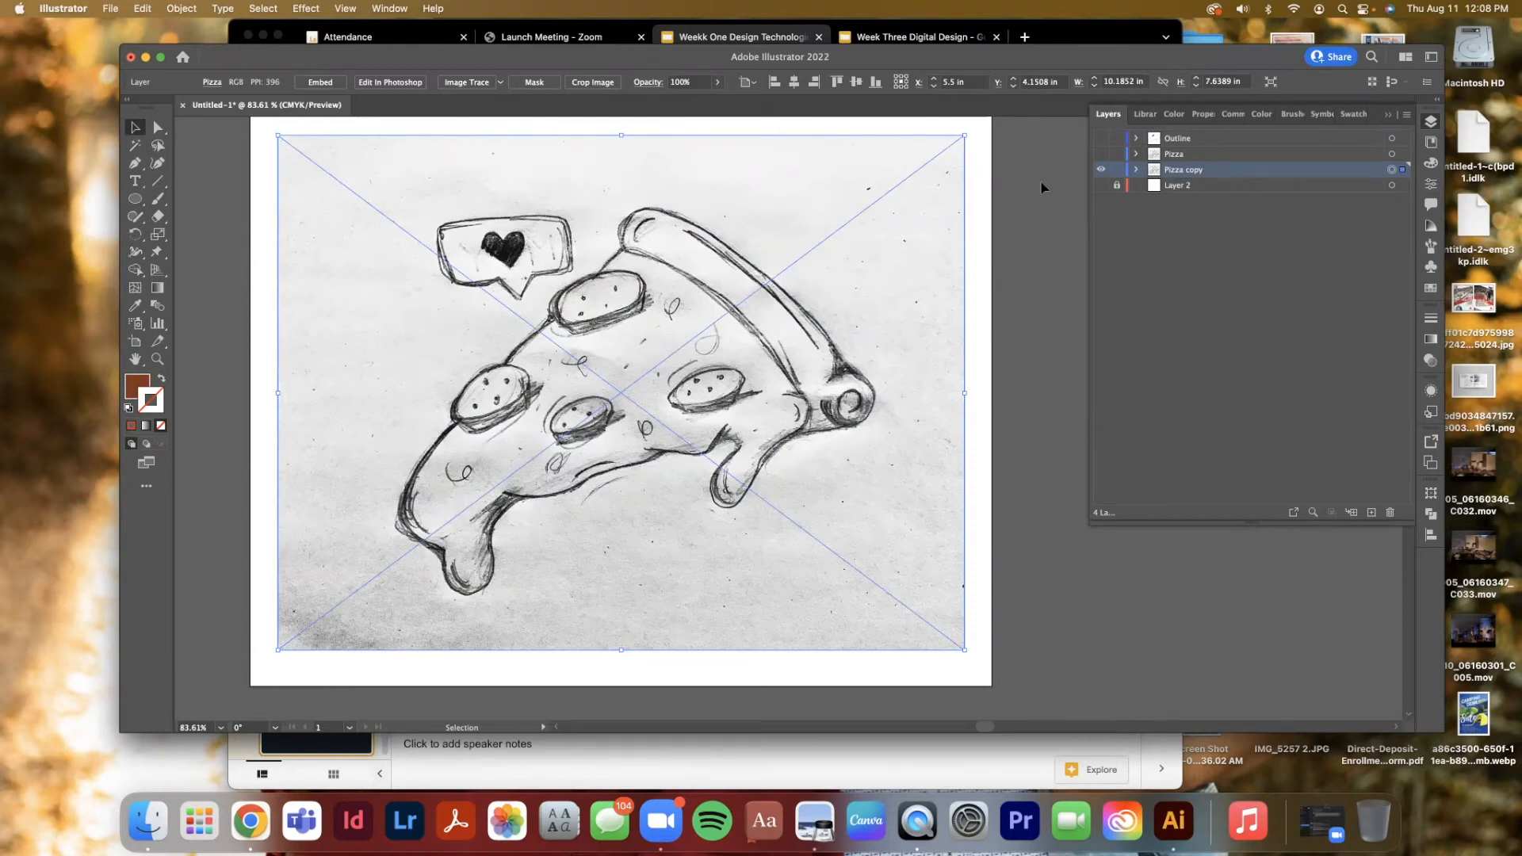
Image Trace the scanned sketch with the High Fidelity Photo preset, accepting the large-image warning
click(1058, 266)
click(894, 266)
click(501, 82)
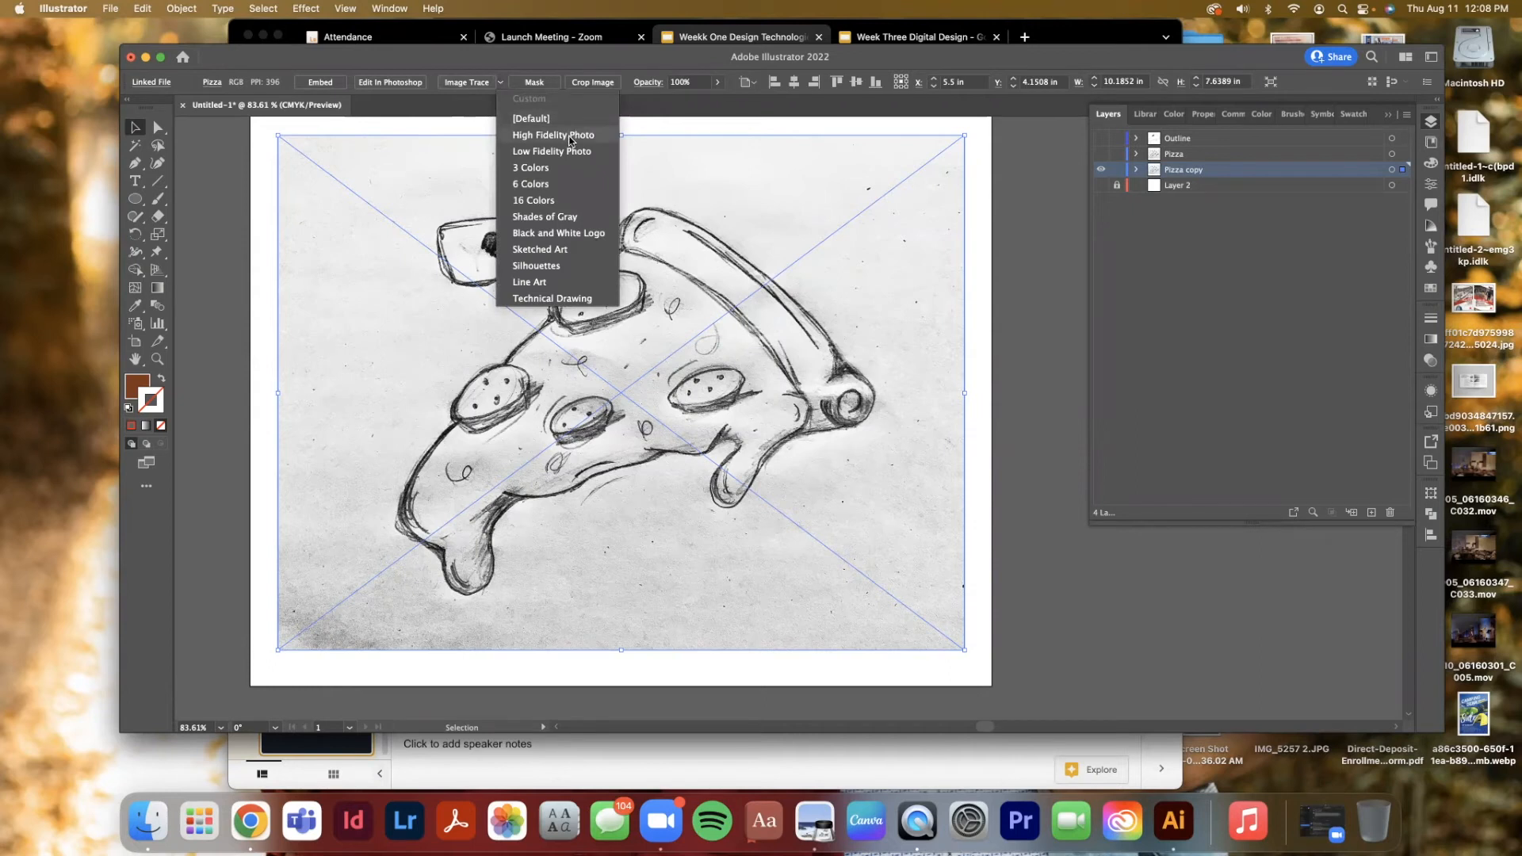
click(595, 136)
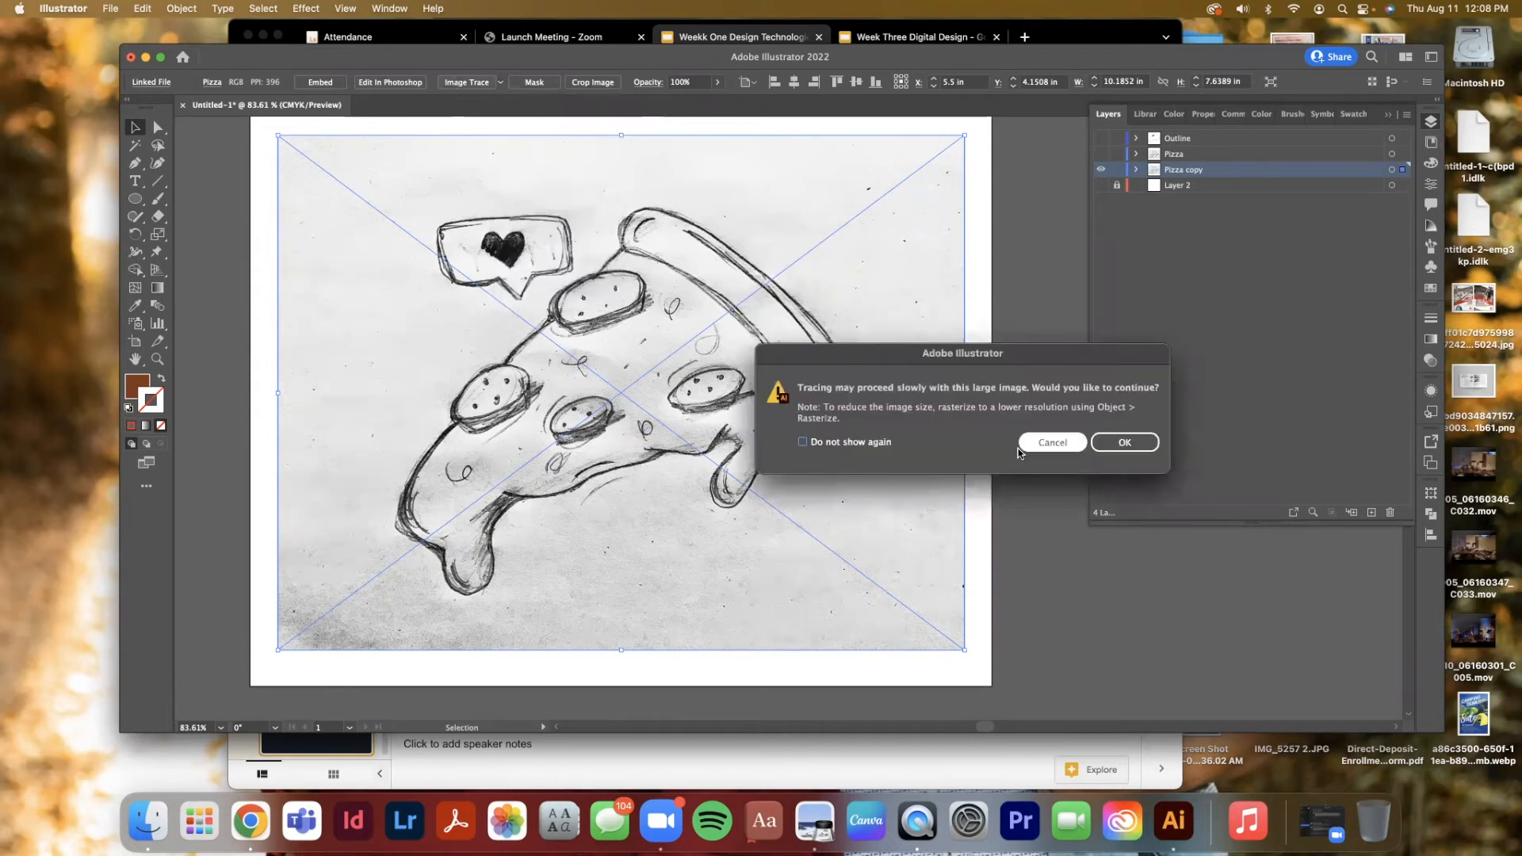
click(1117, 444)
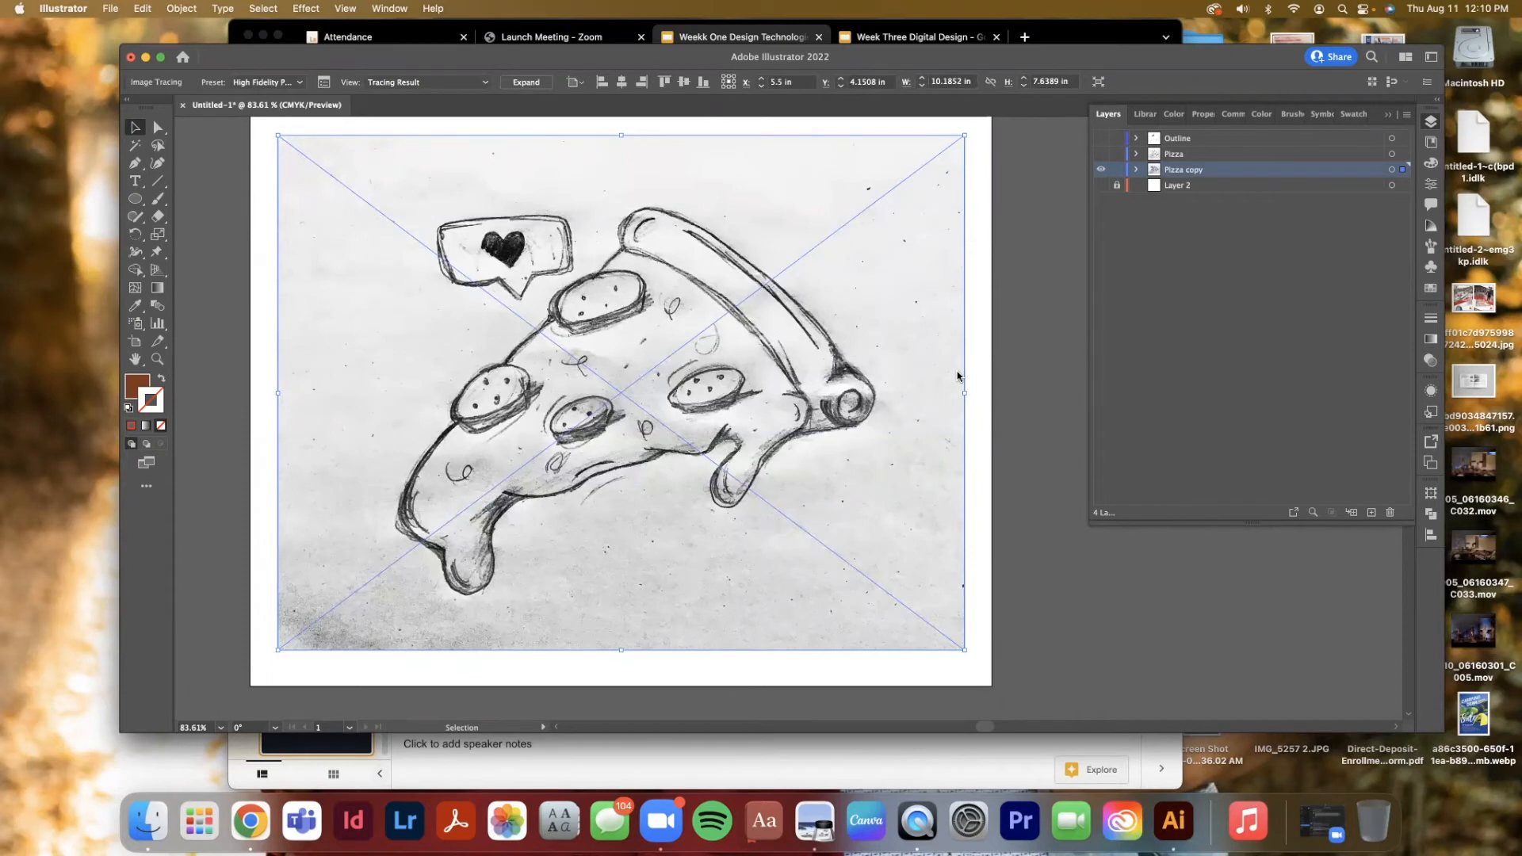
Select the Image Tracing object in the Pizza copy layer and switch its preset to Black and White Logo
click(1137, 169)
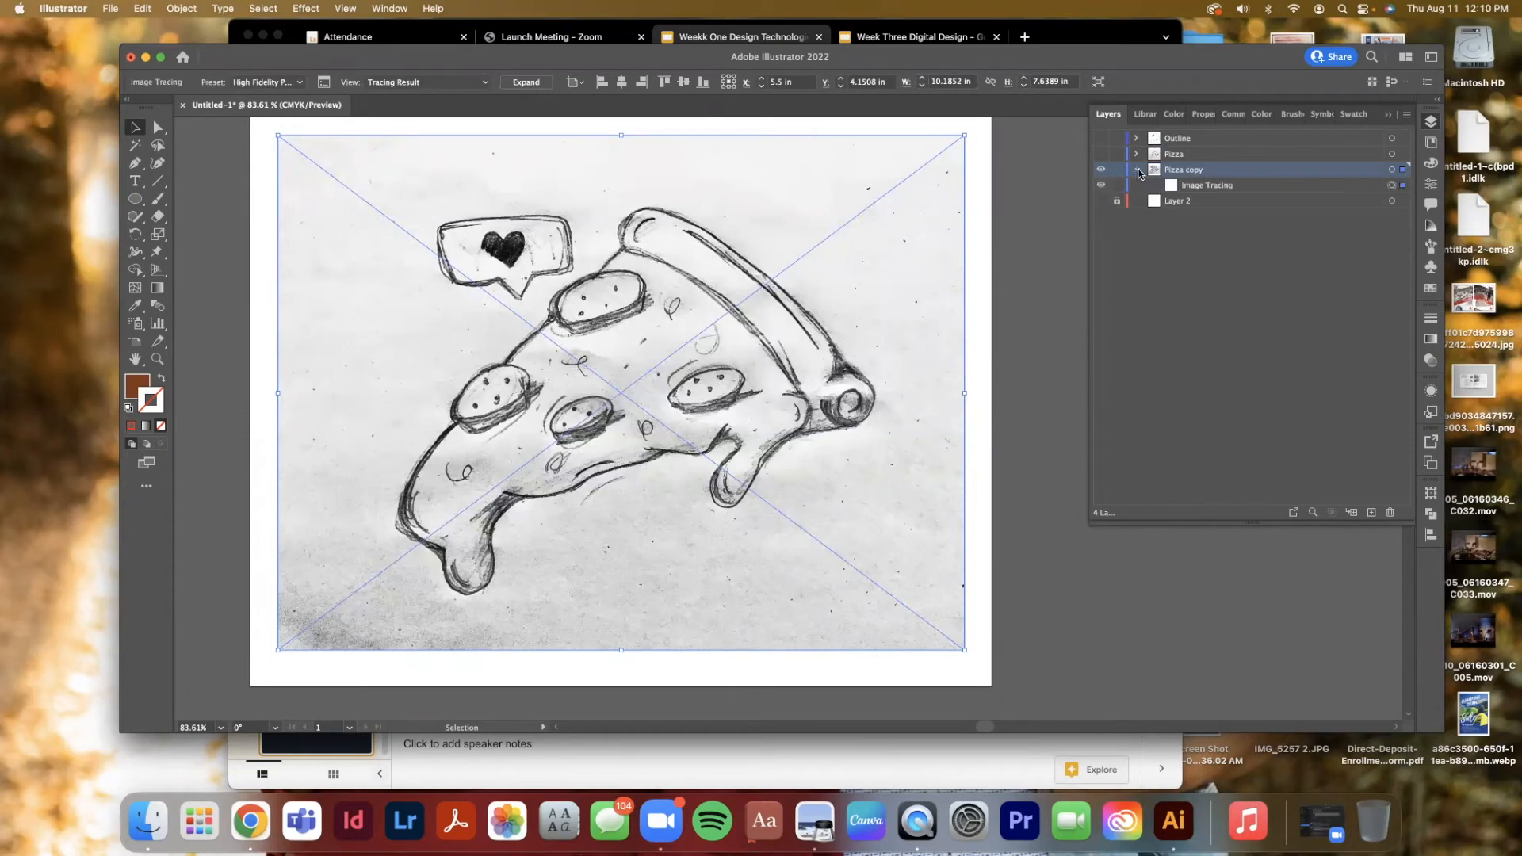
click(1219, 187)
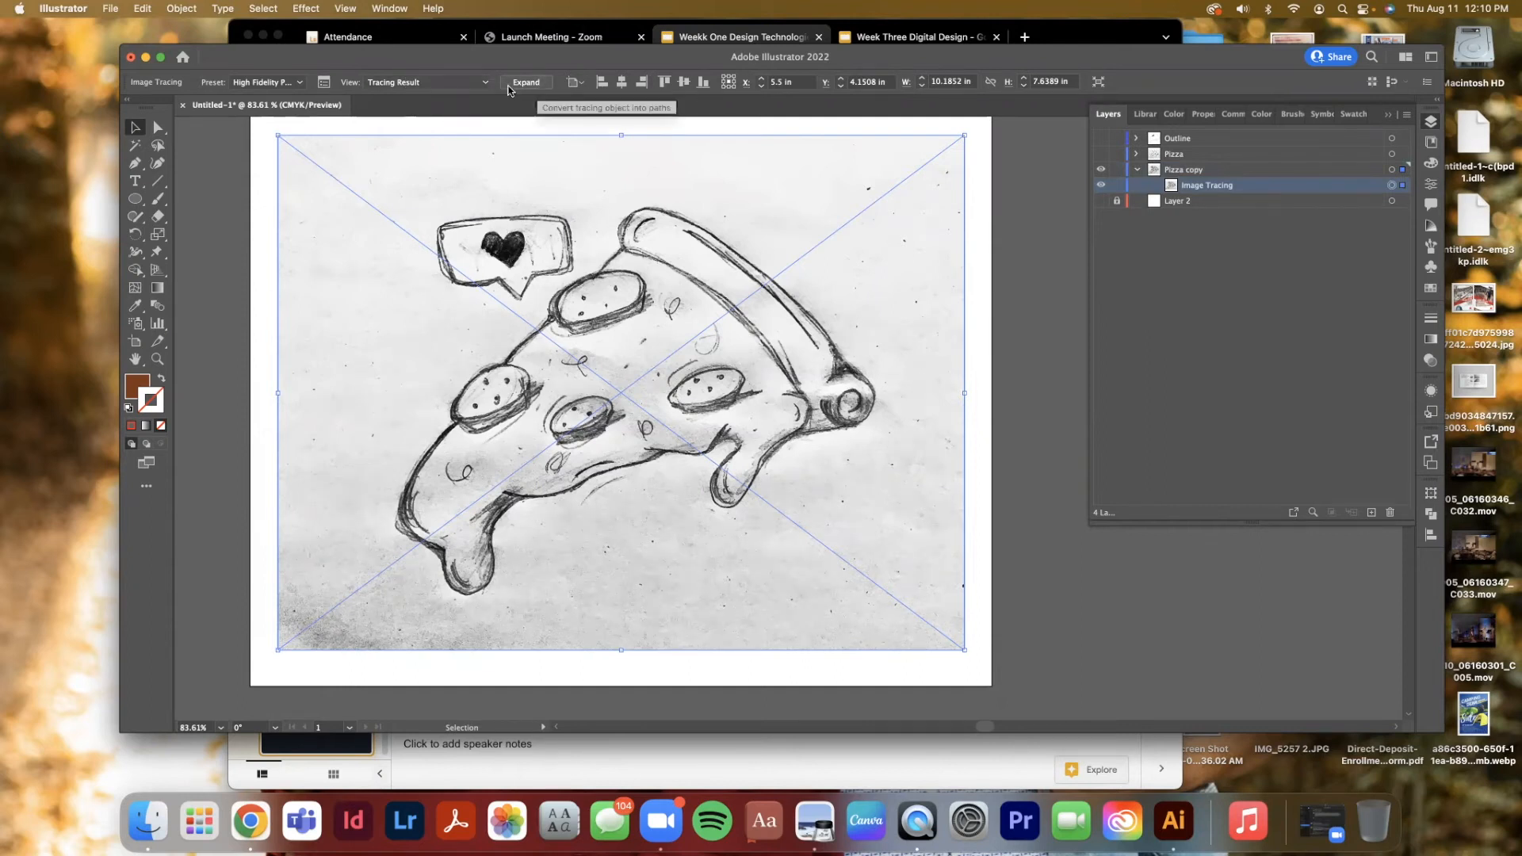
click(247, 84)
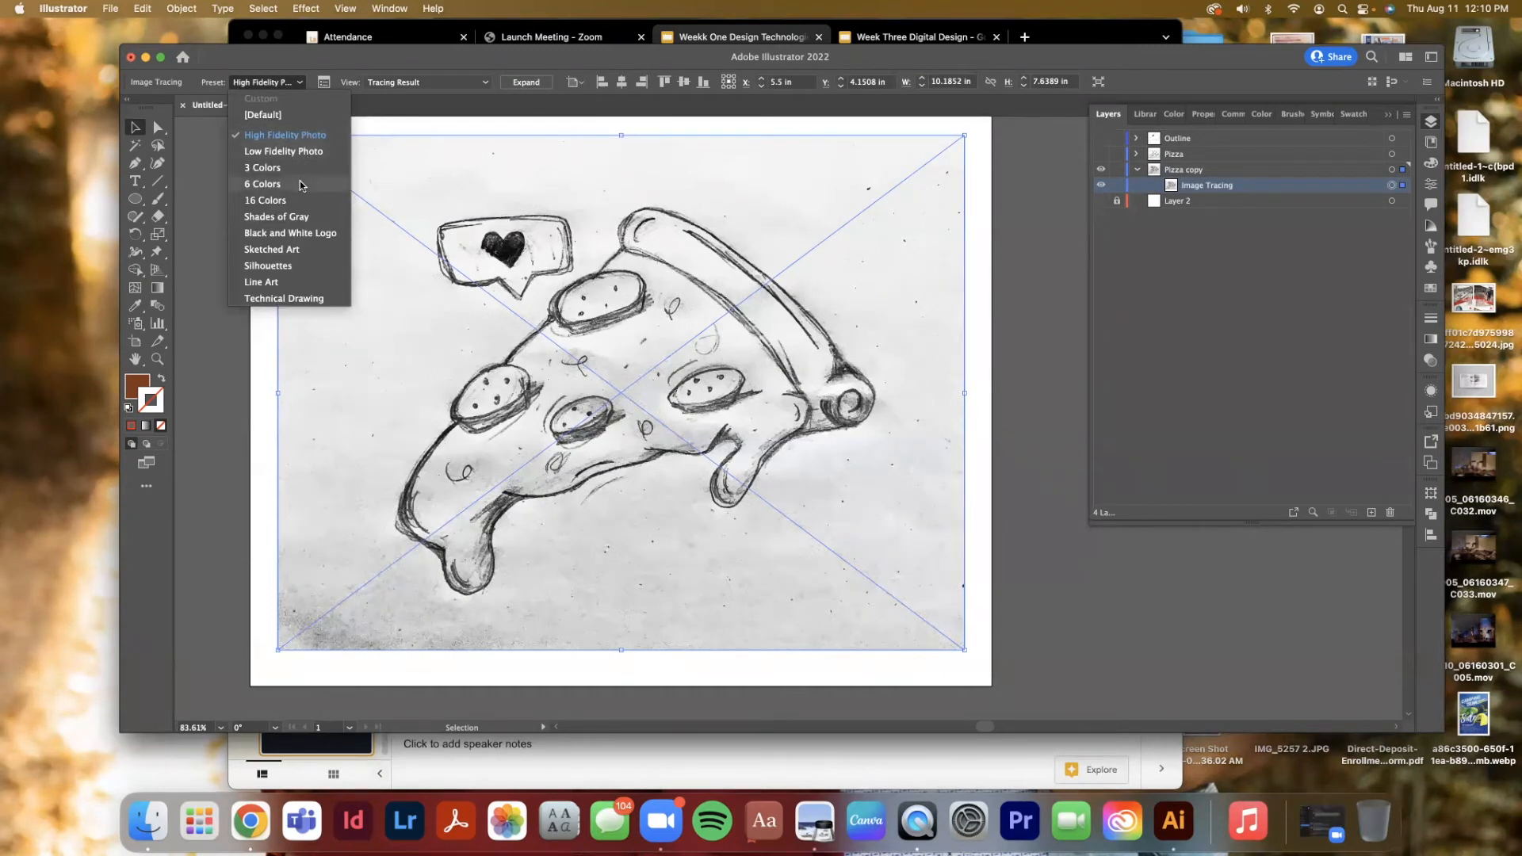
click(299, 235)
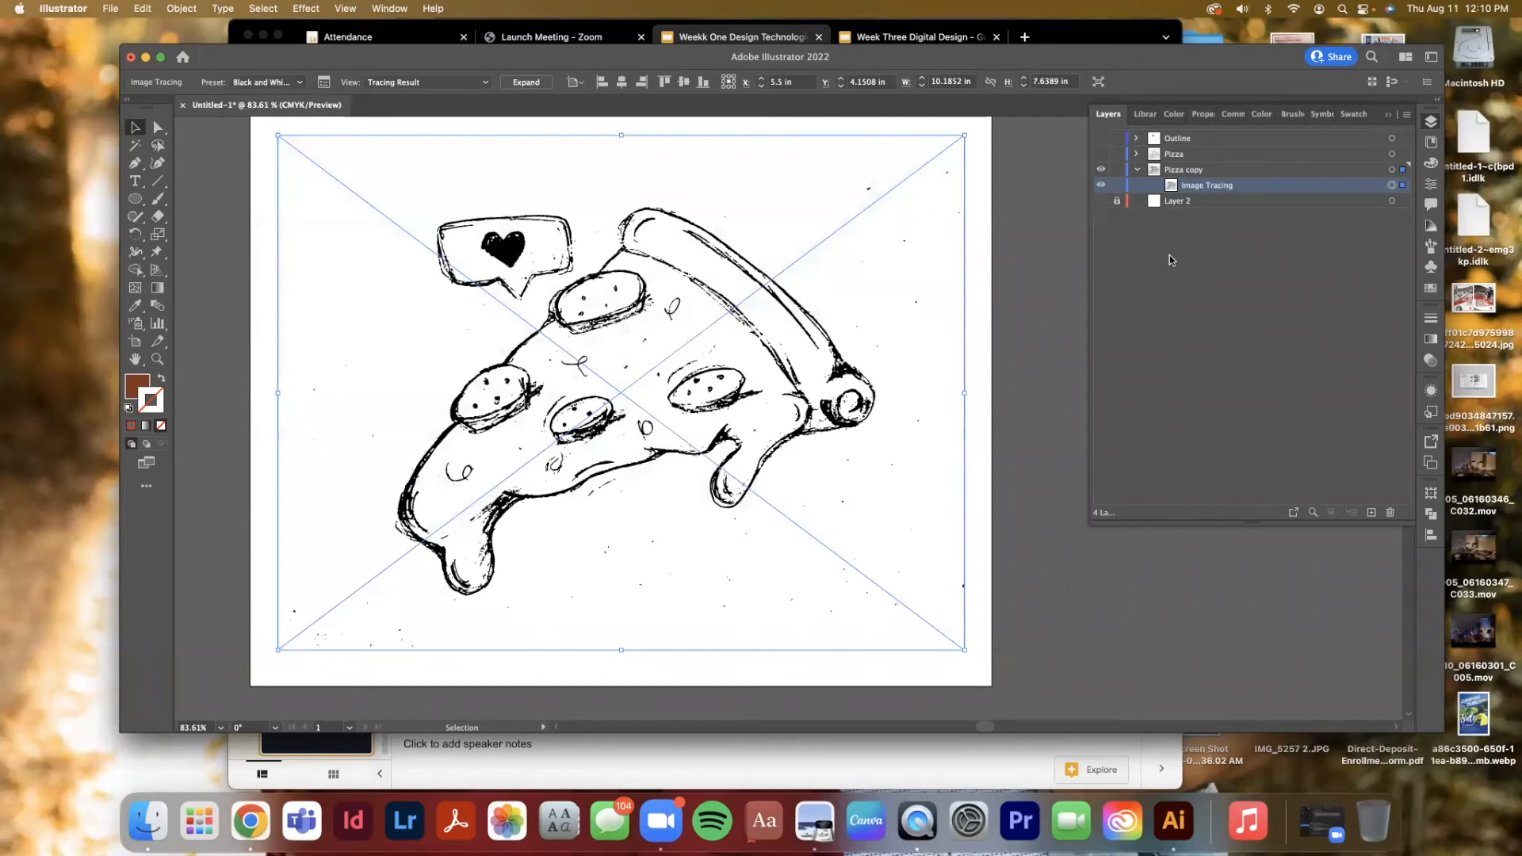
Open the Image Trace panel, reposition it, and experiment with the Threshold slider, ending at 131
click(324, 83)
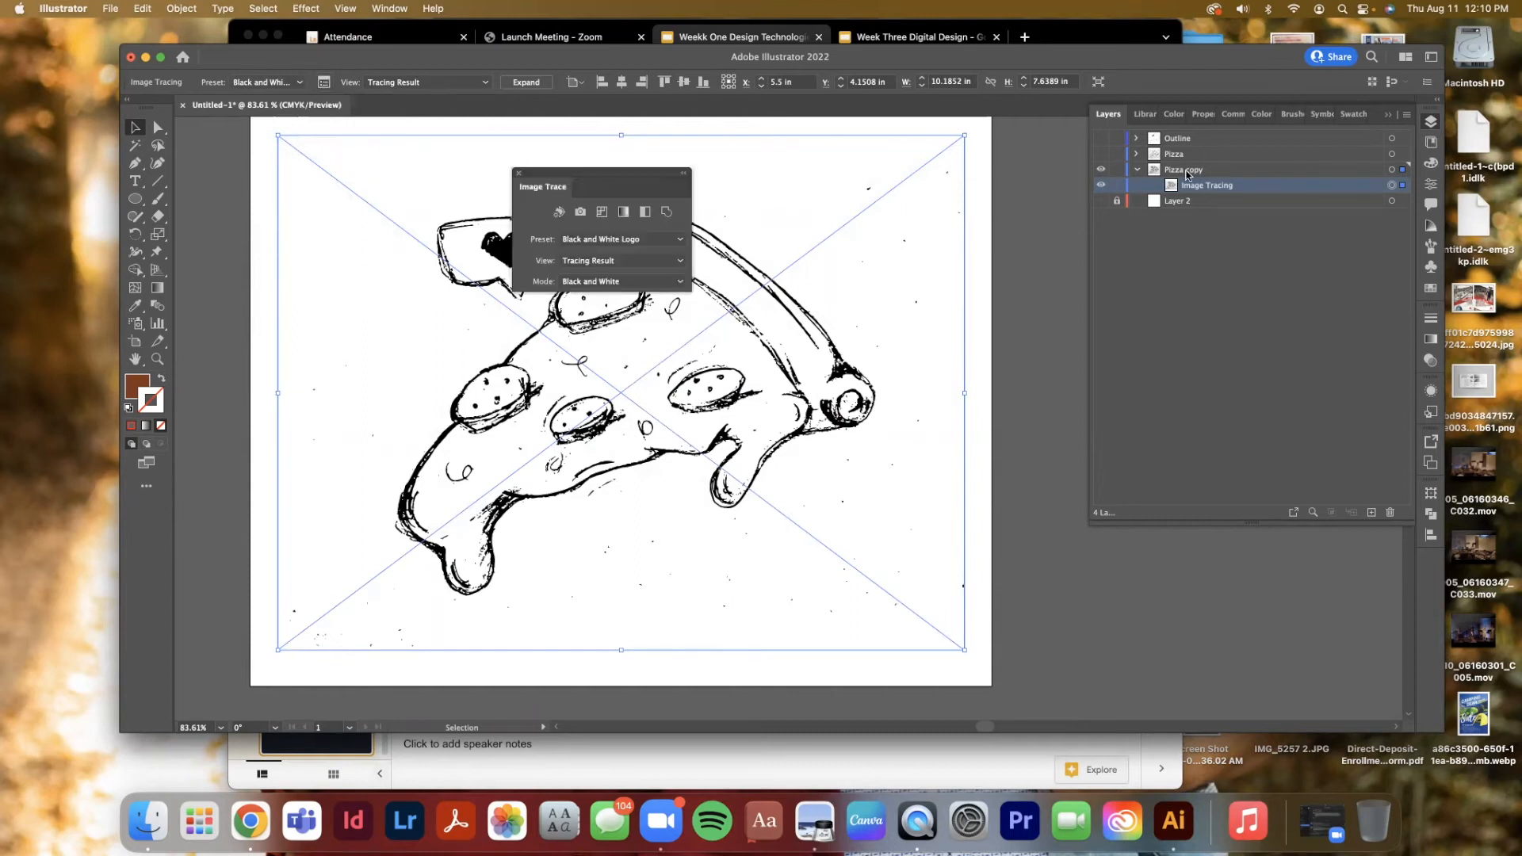
drag(603, 186, 1134, 191)
drag(1146, 324, 1177, 326)
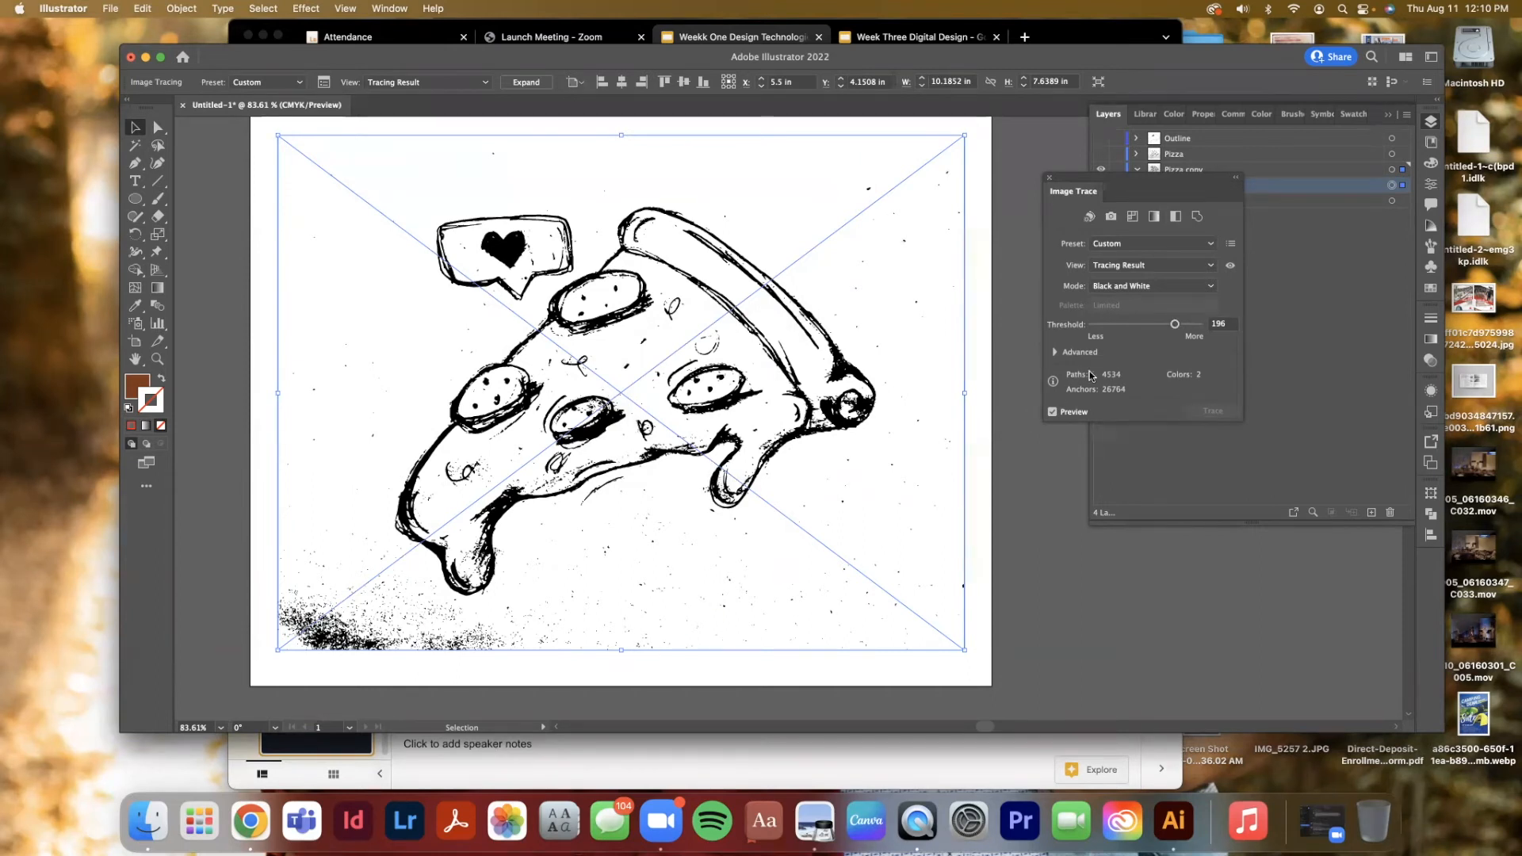
drag(1175, 325, 1114, 326)
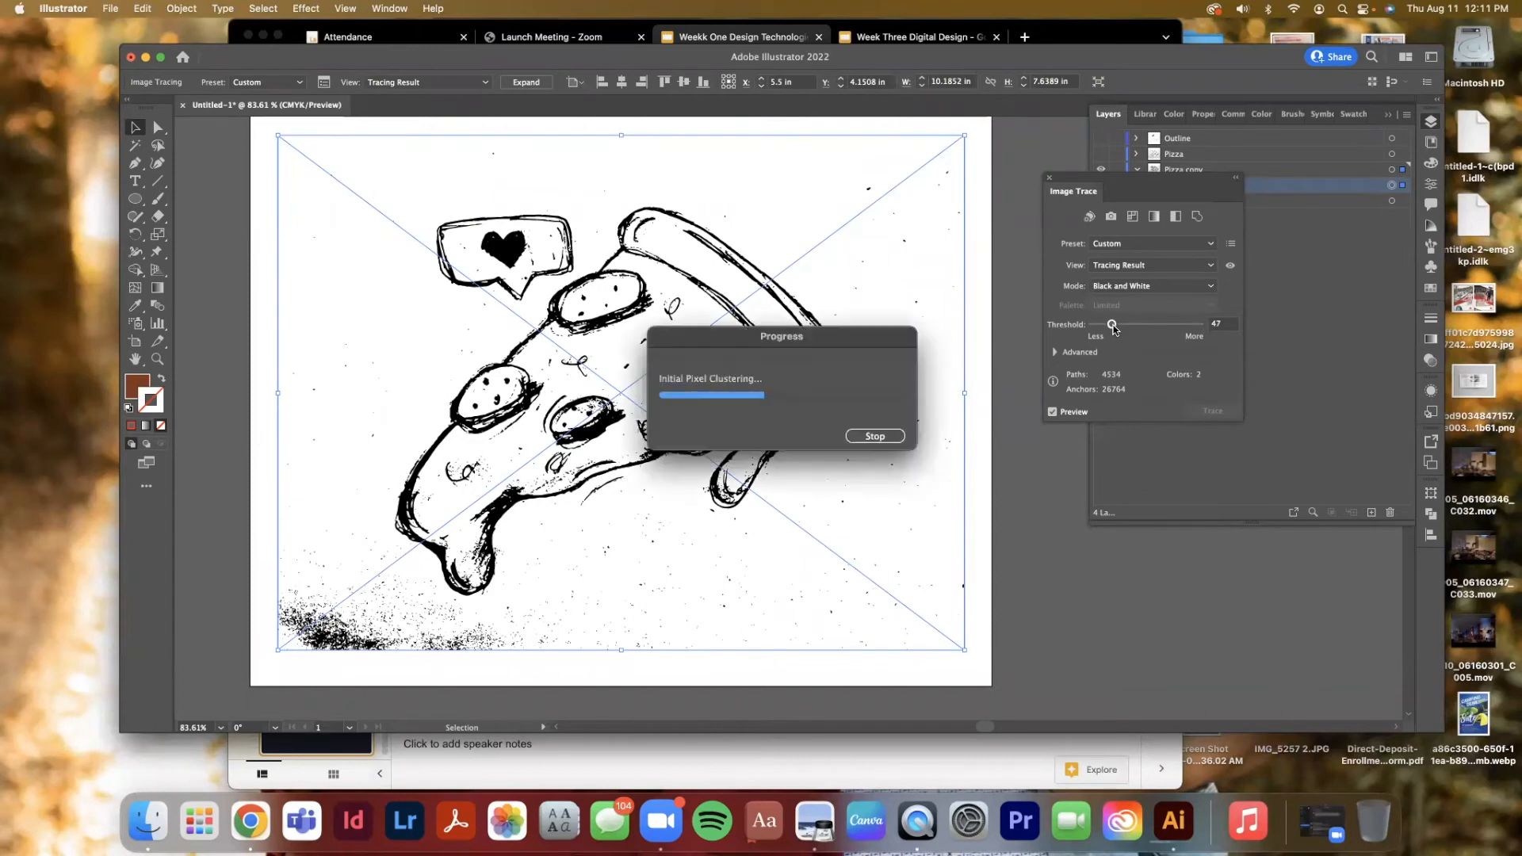
click(1190, 325)
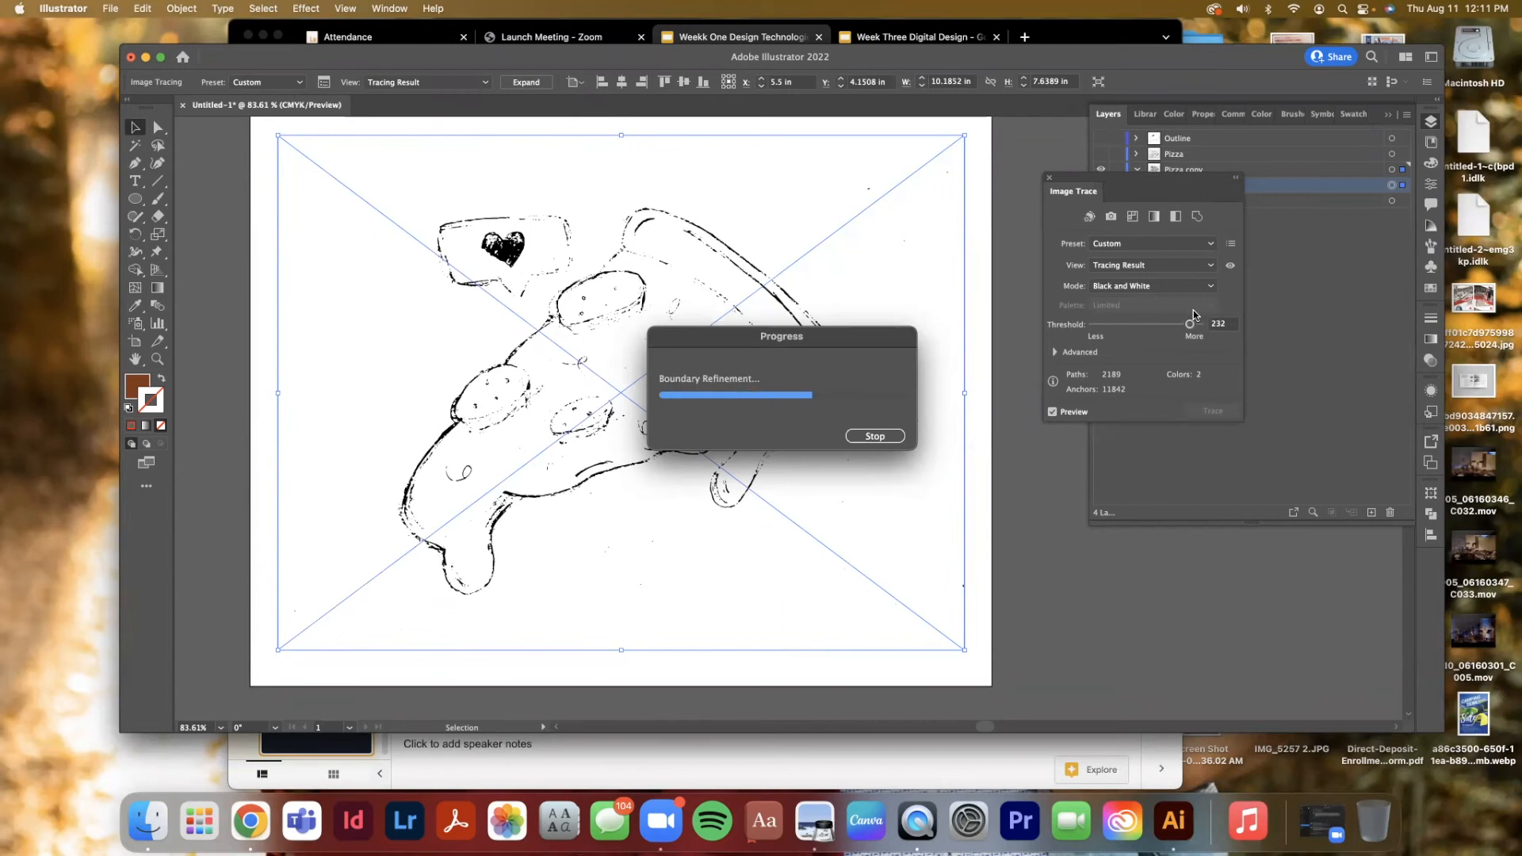
drag(1191, 322, 1147, 326)
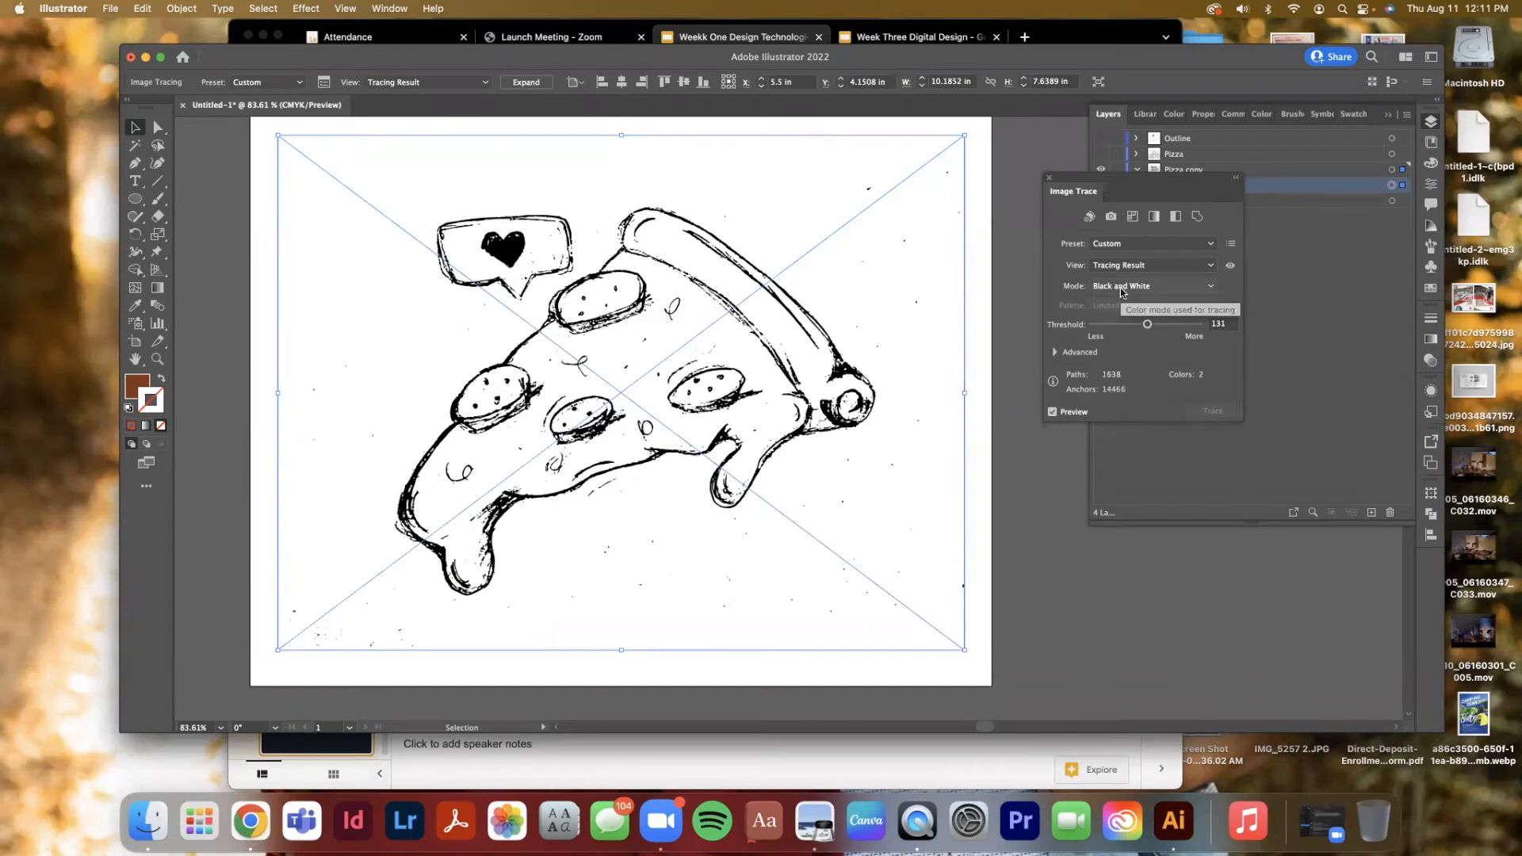
Preview the Sketched Art and Silhouettes tracing presets on the sketch
click(1211, 288)
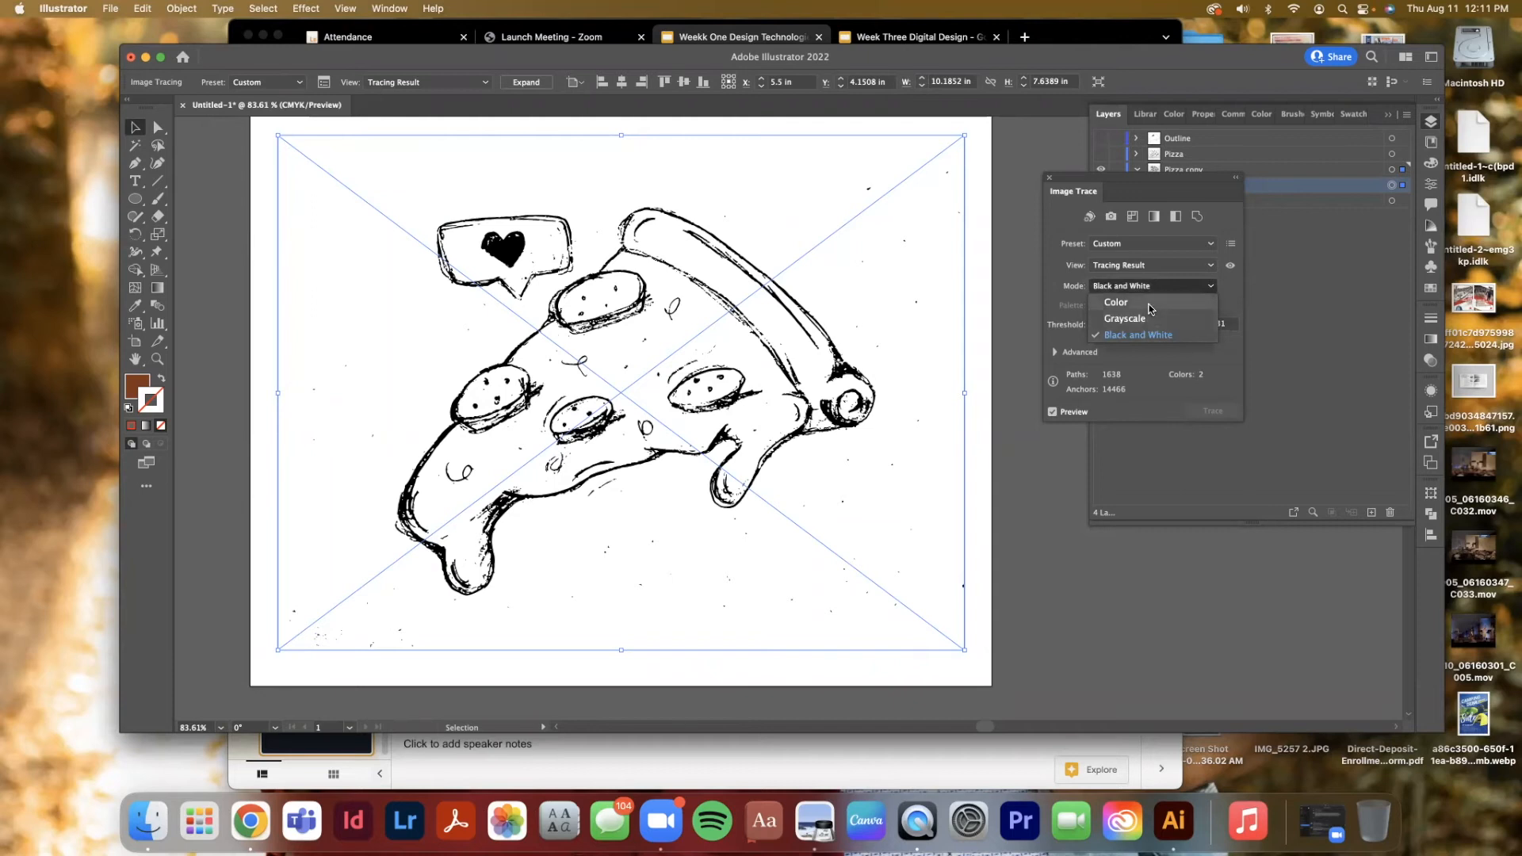
click(1235, 308)
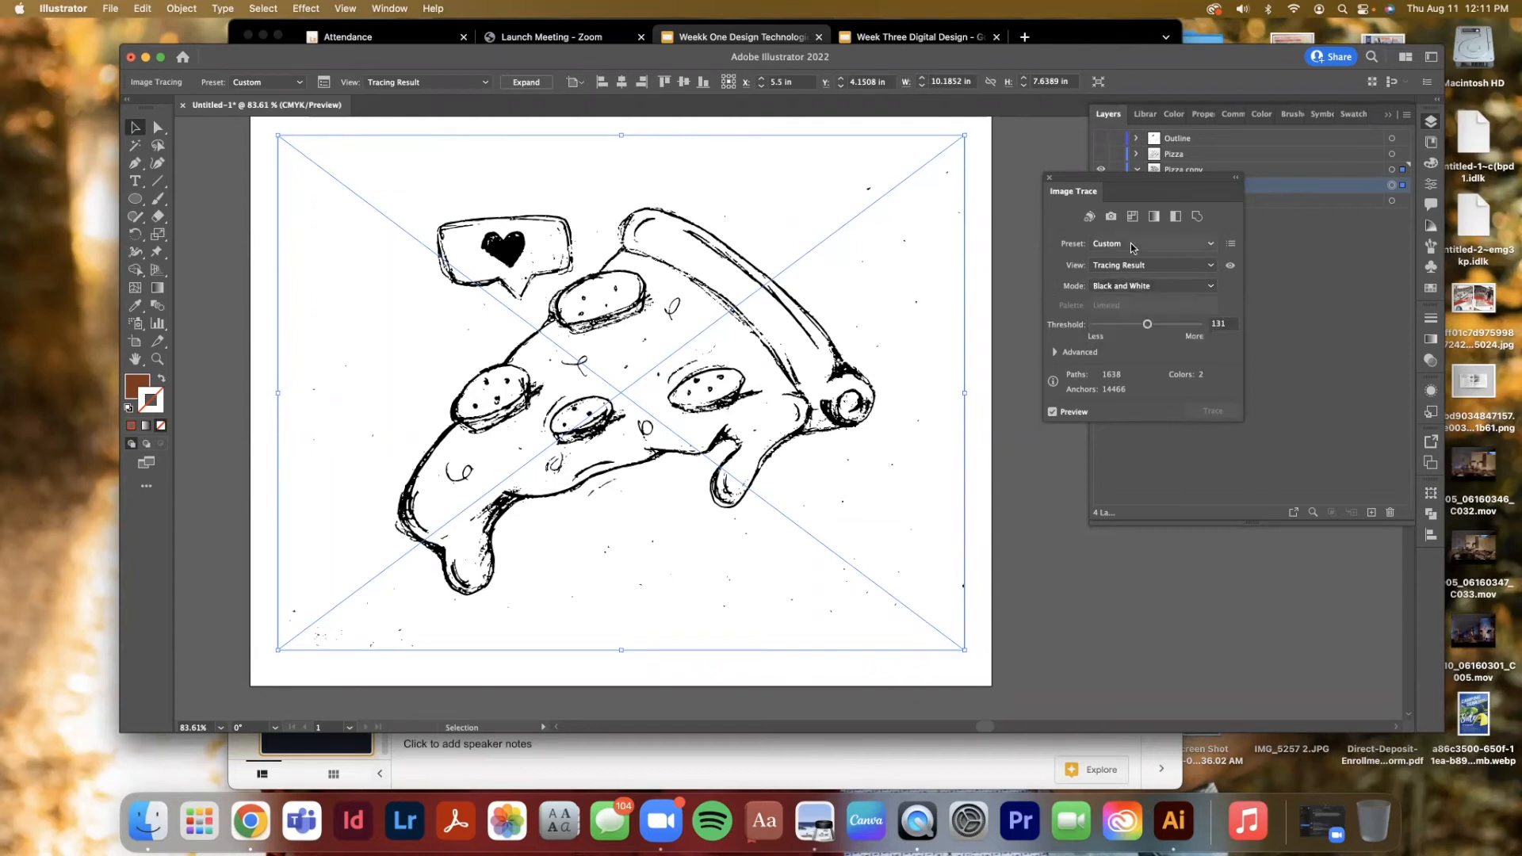
click(1208, 244)
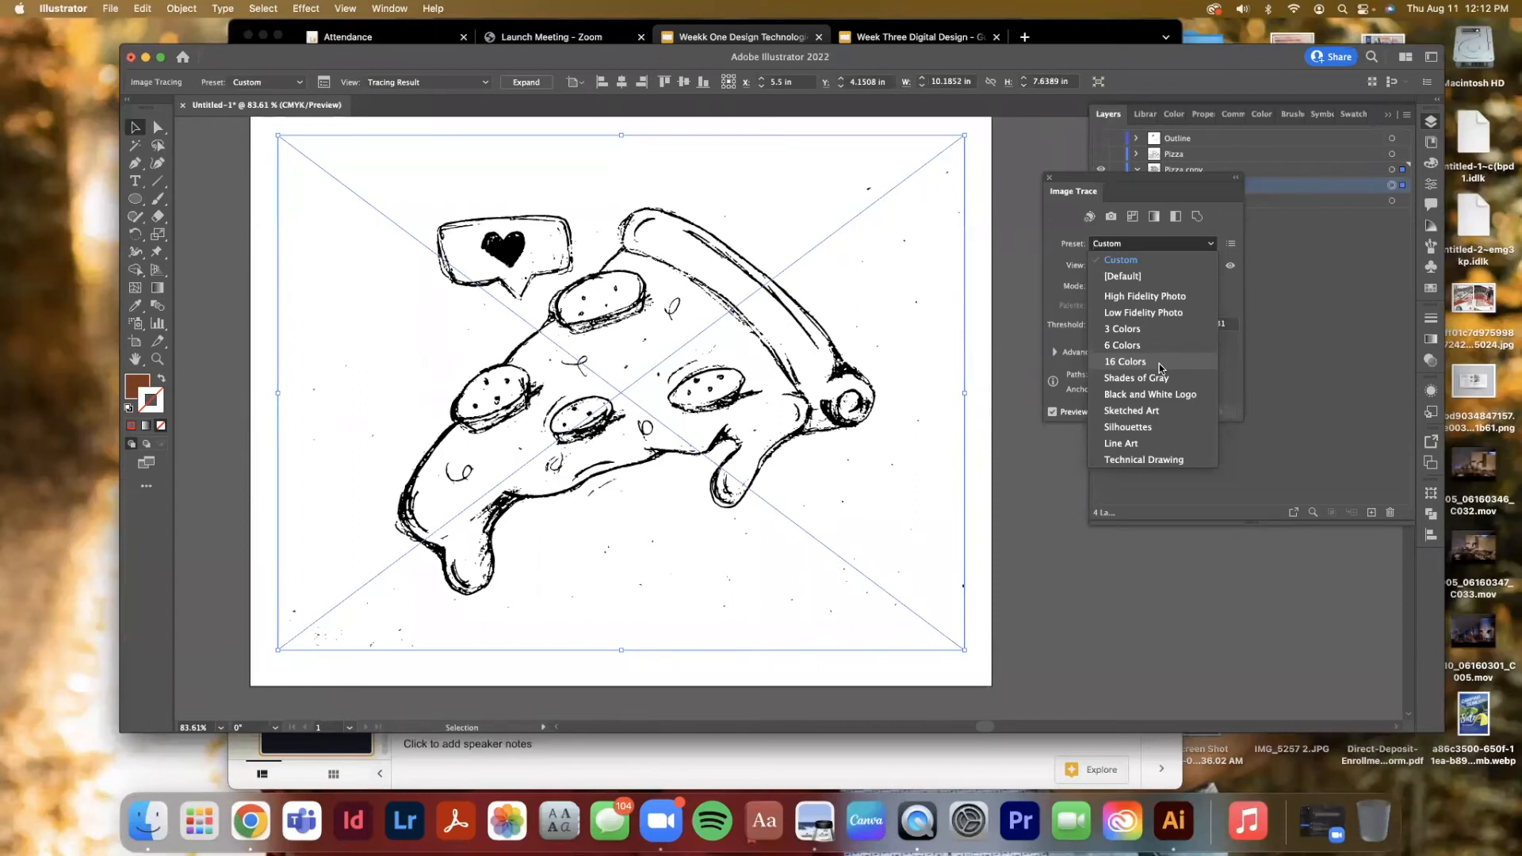
click(1132, 428)
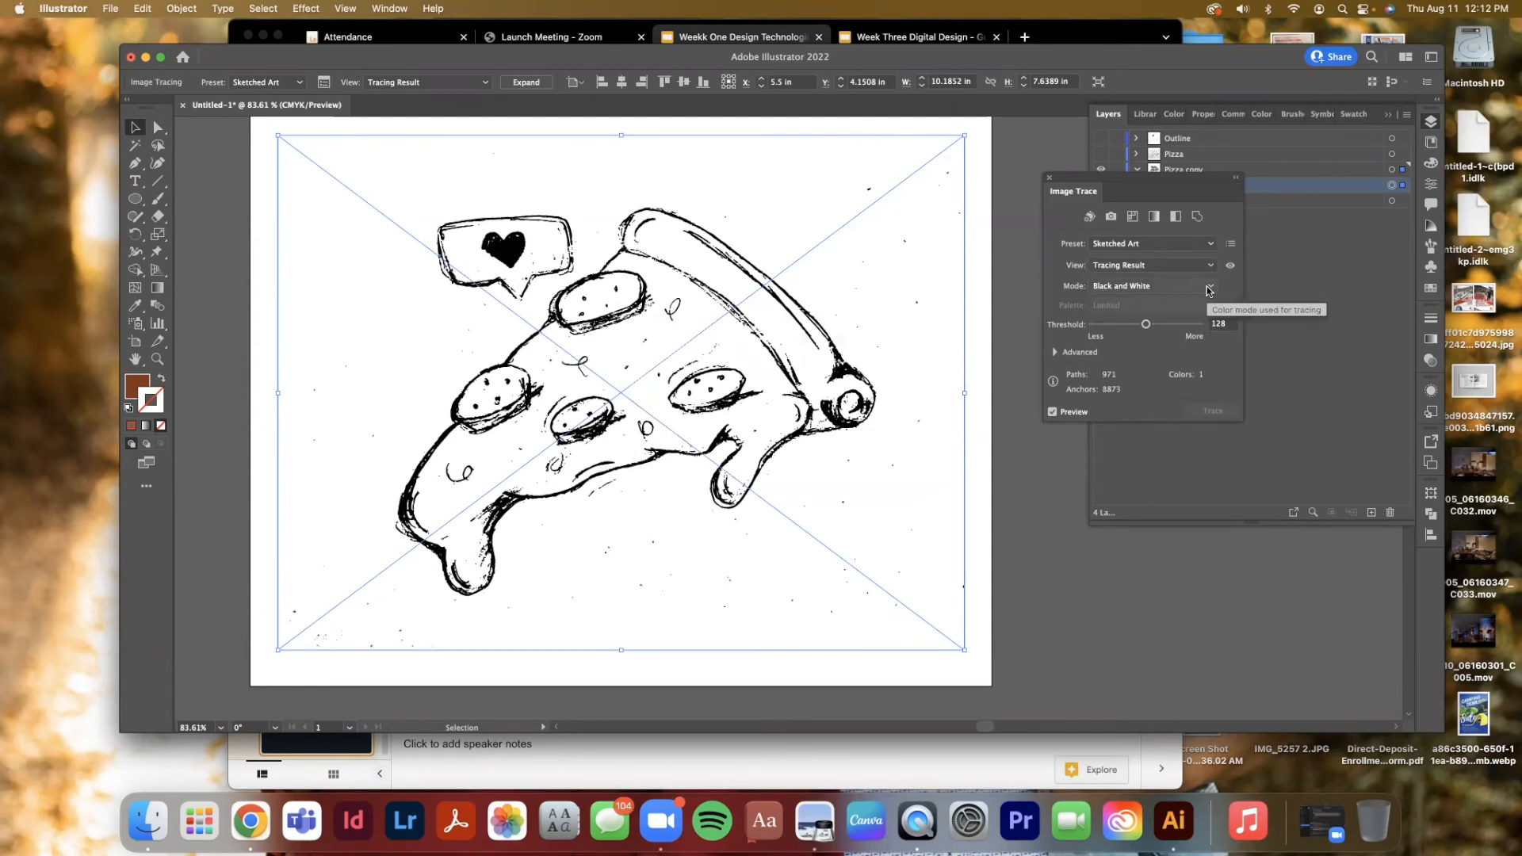
click(1211, 243)
click(1064, 310)
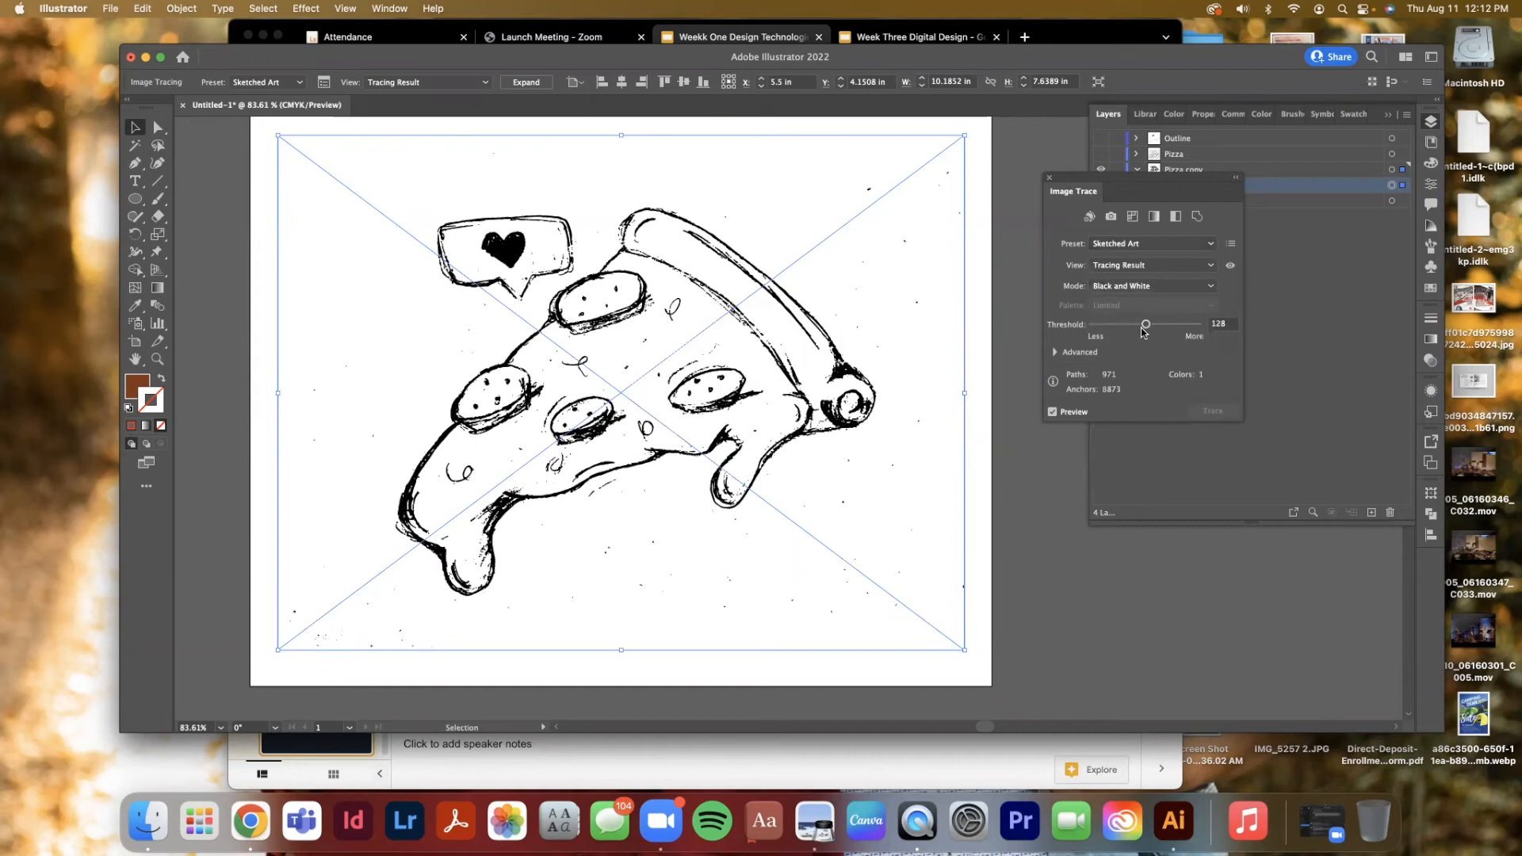
click(1206, 244)
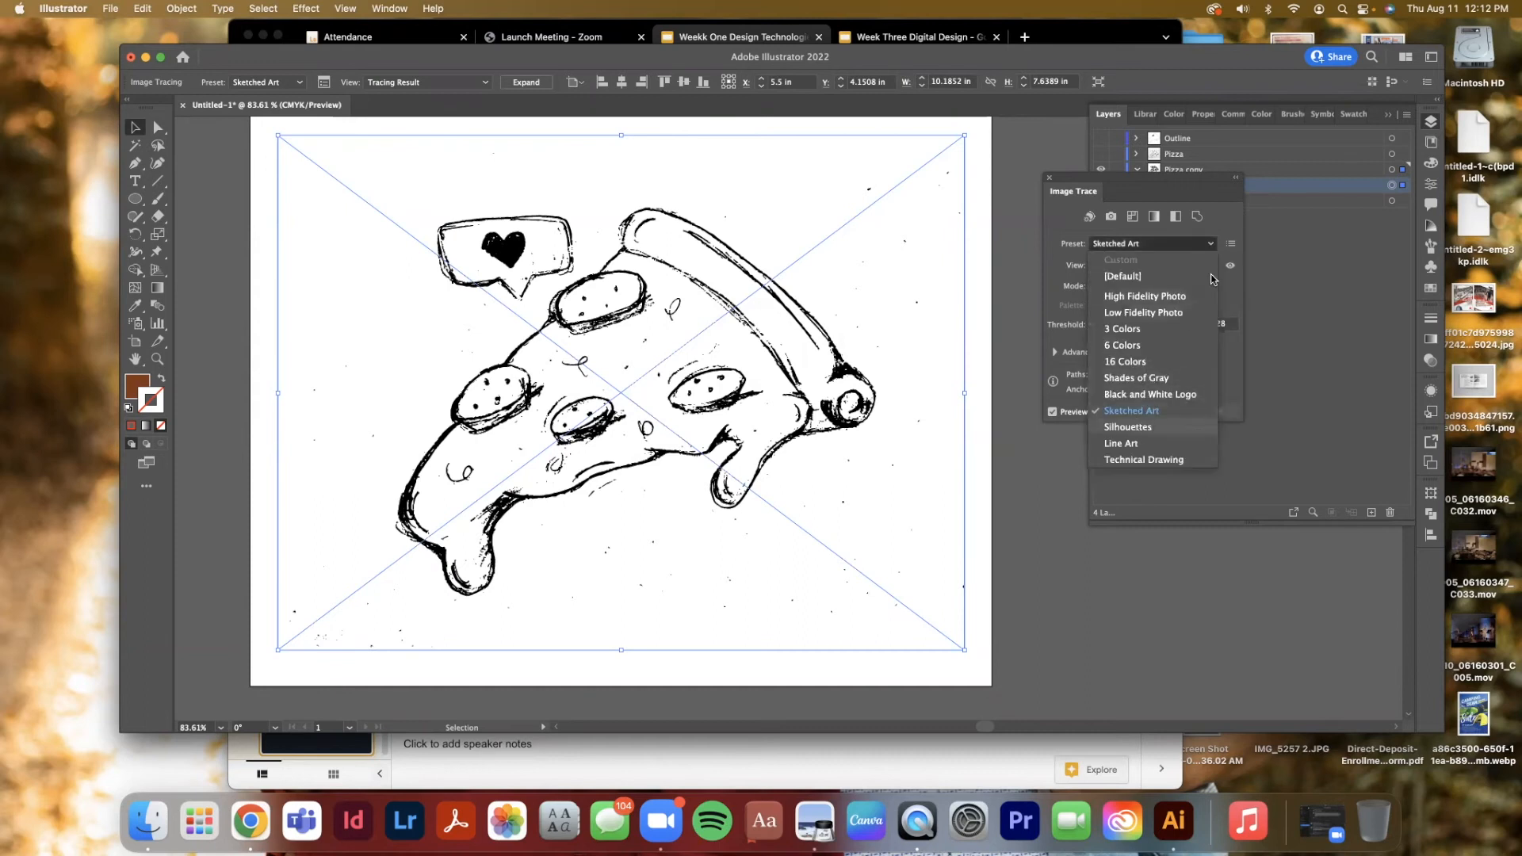
key(Return)
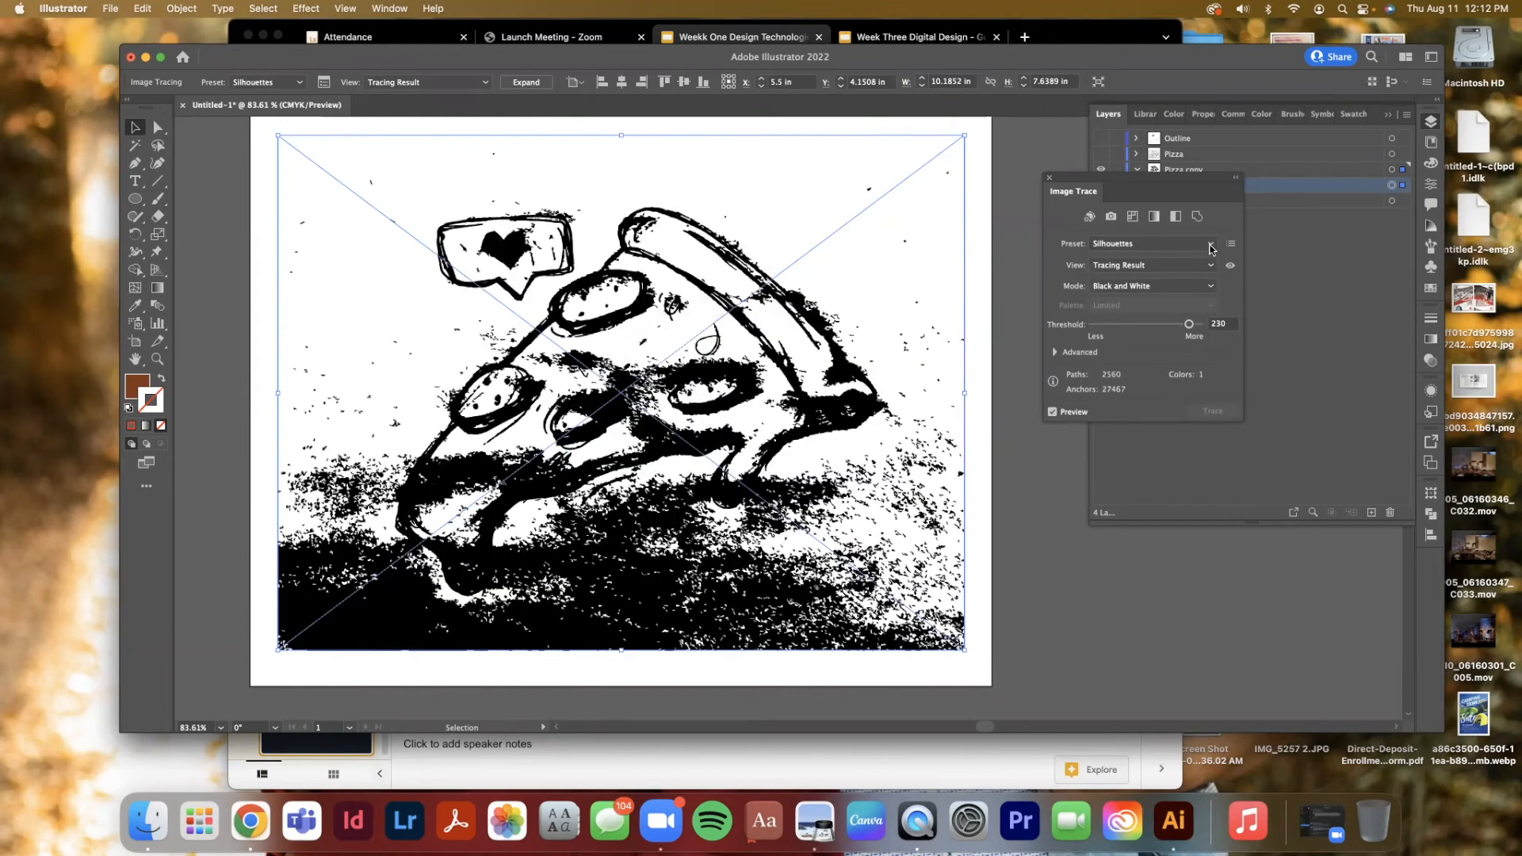
Preview the Line Art and Technical Drawing presets, then return to the Black and White Logo preset
click(1204, 245)
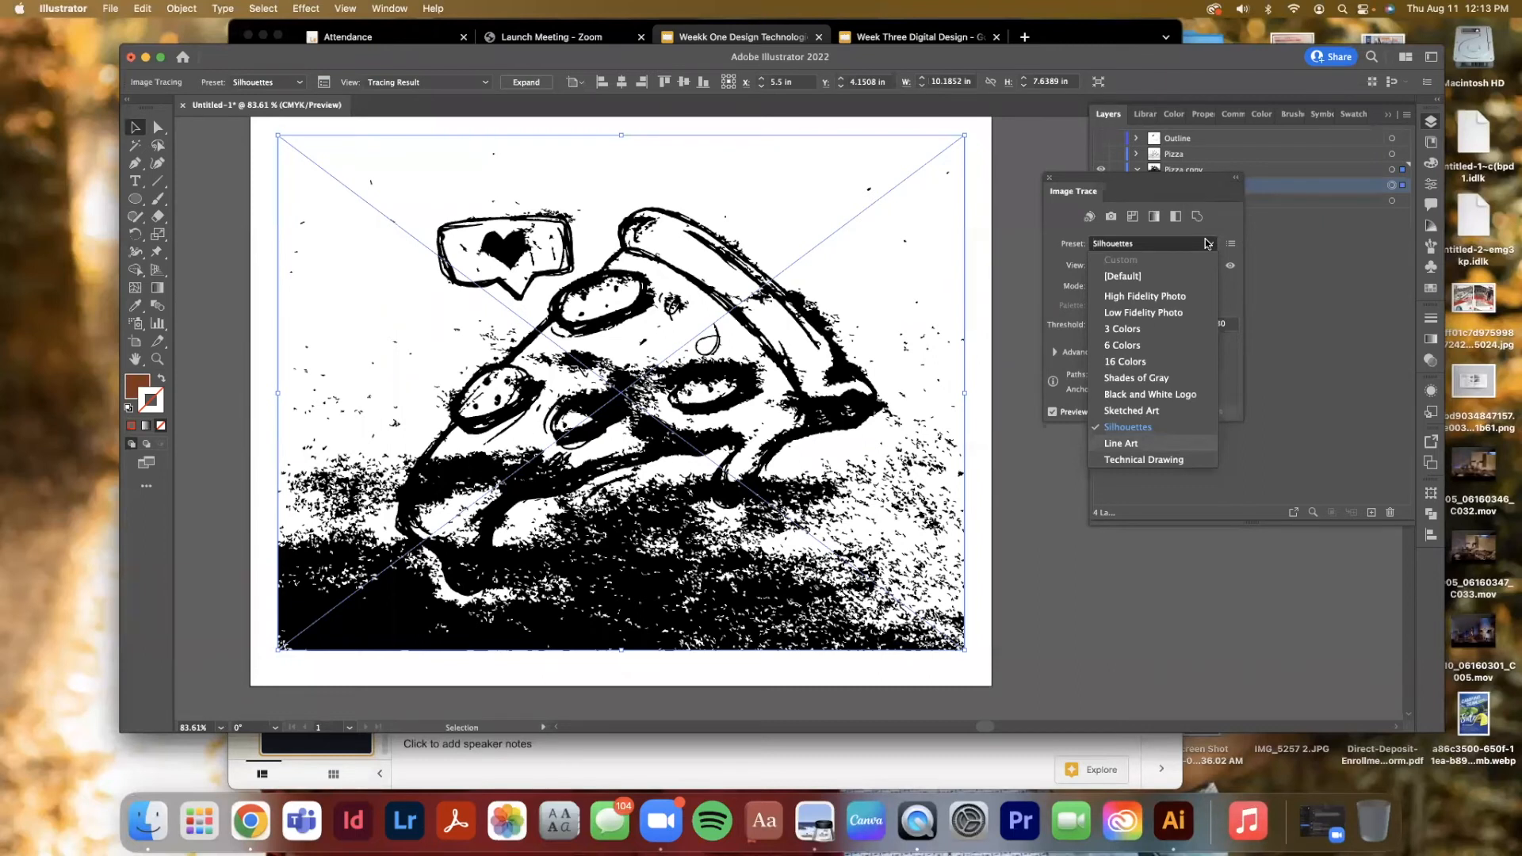
key(Return)
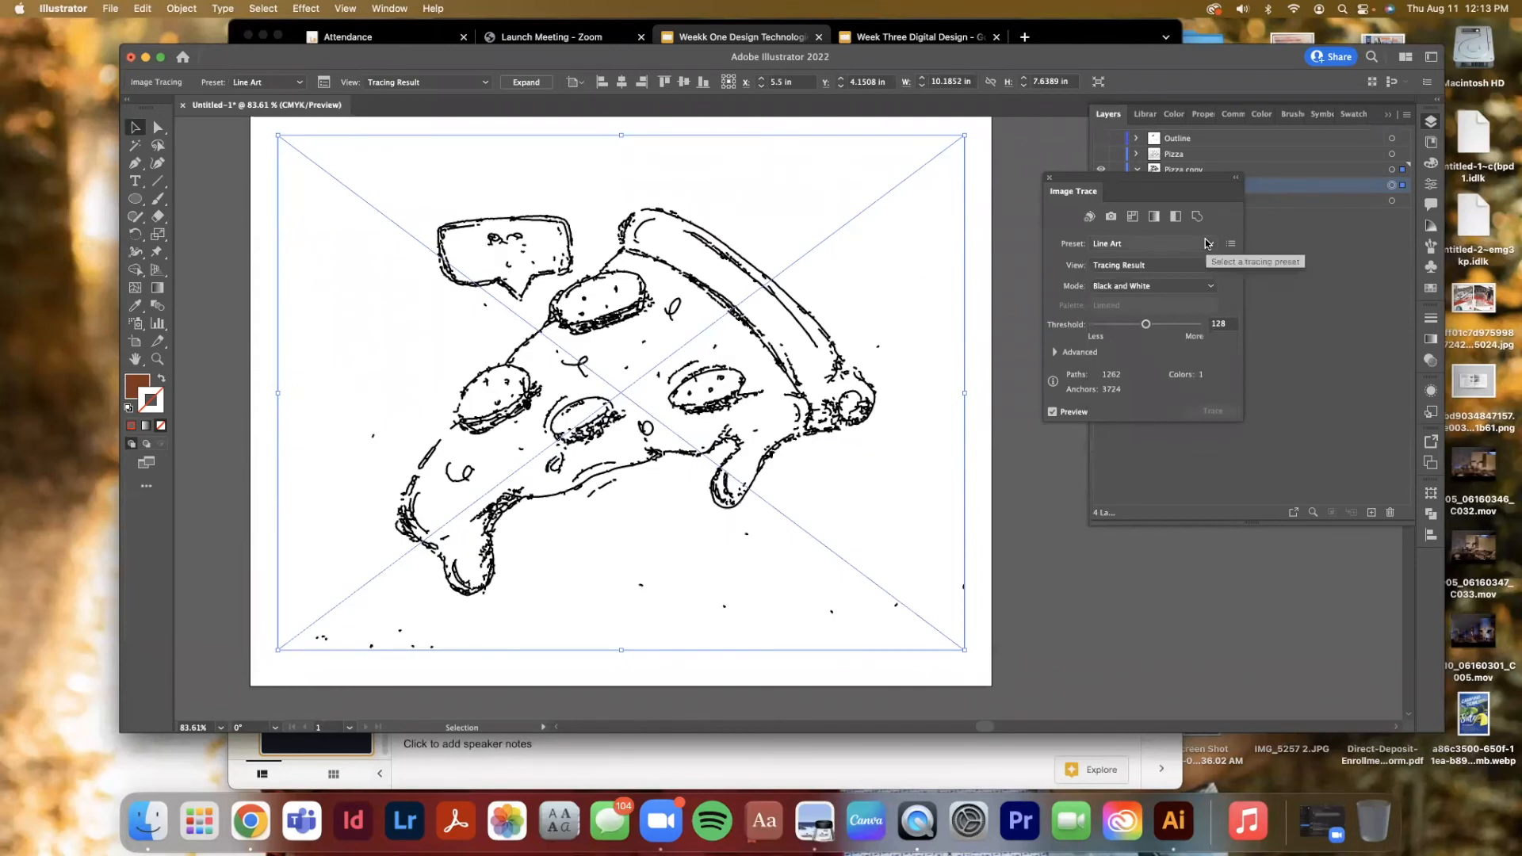
click(1206, 243)
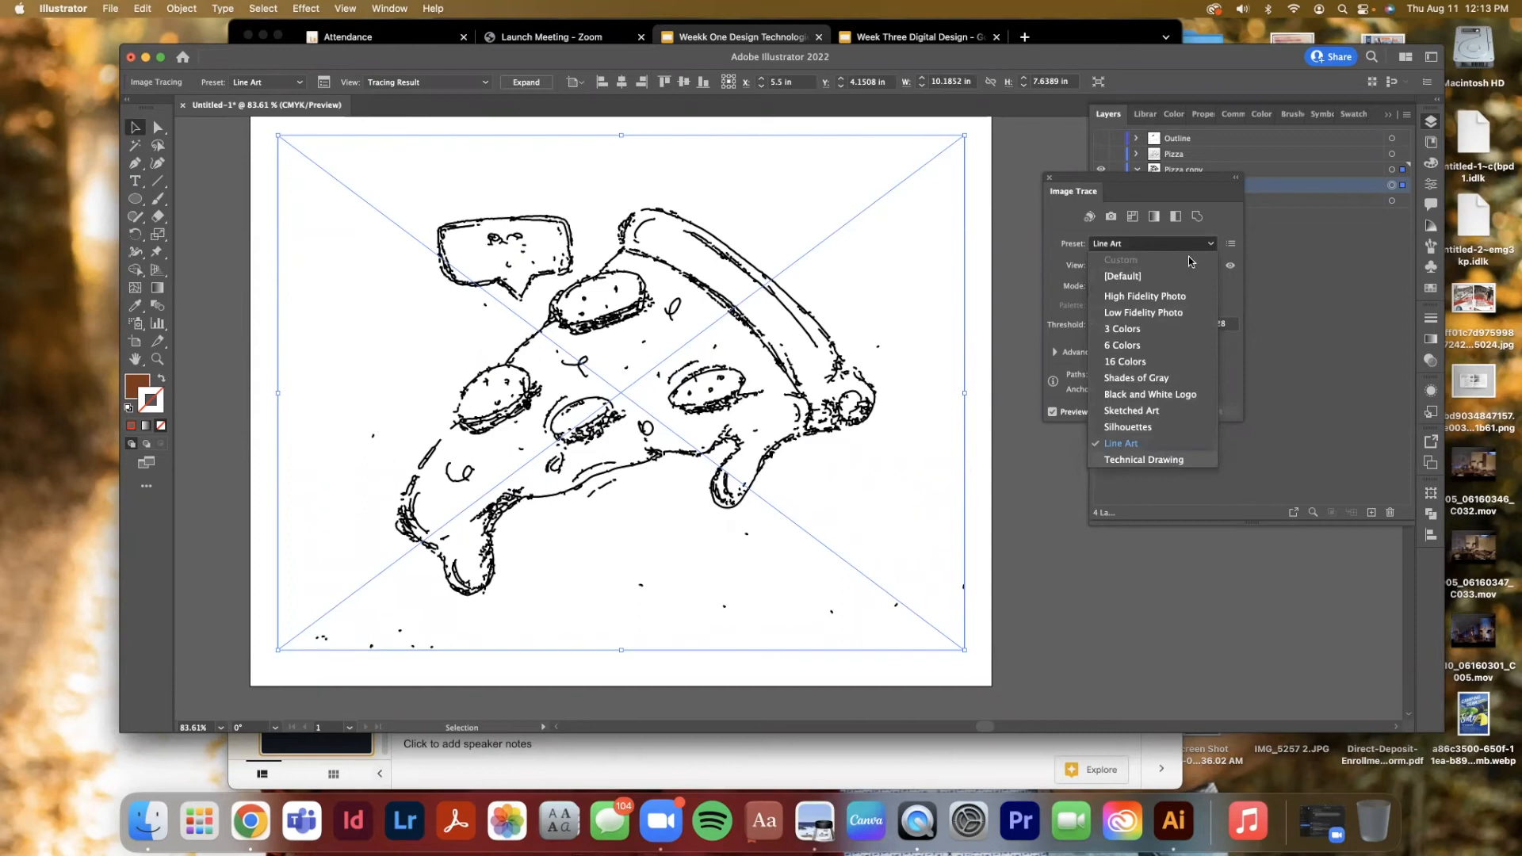
click(1144, 460)
click(1150, 244)
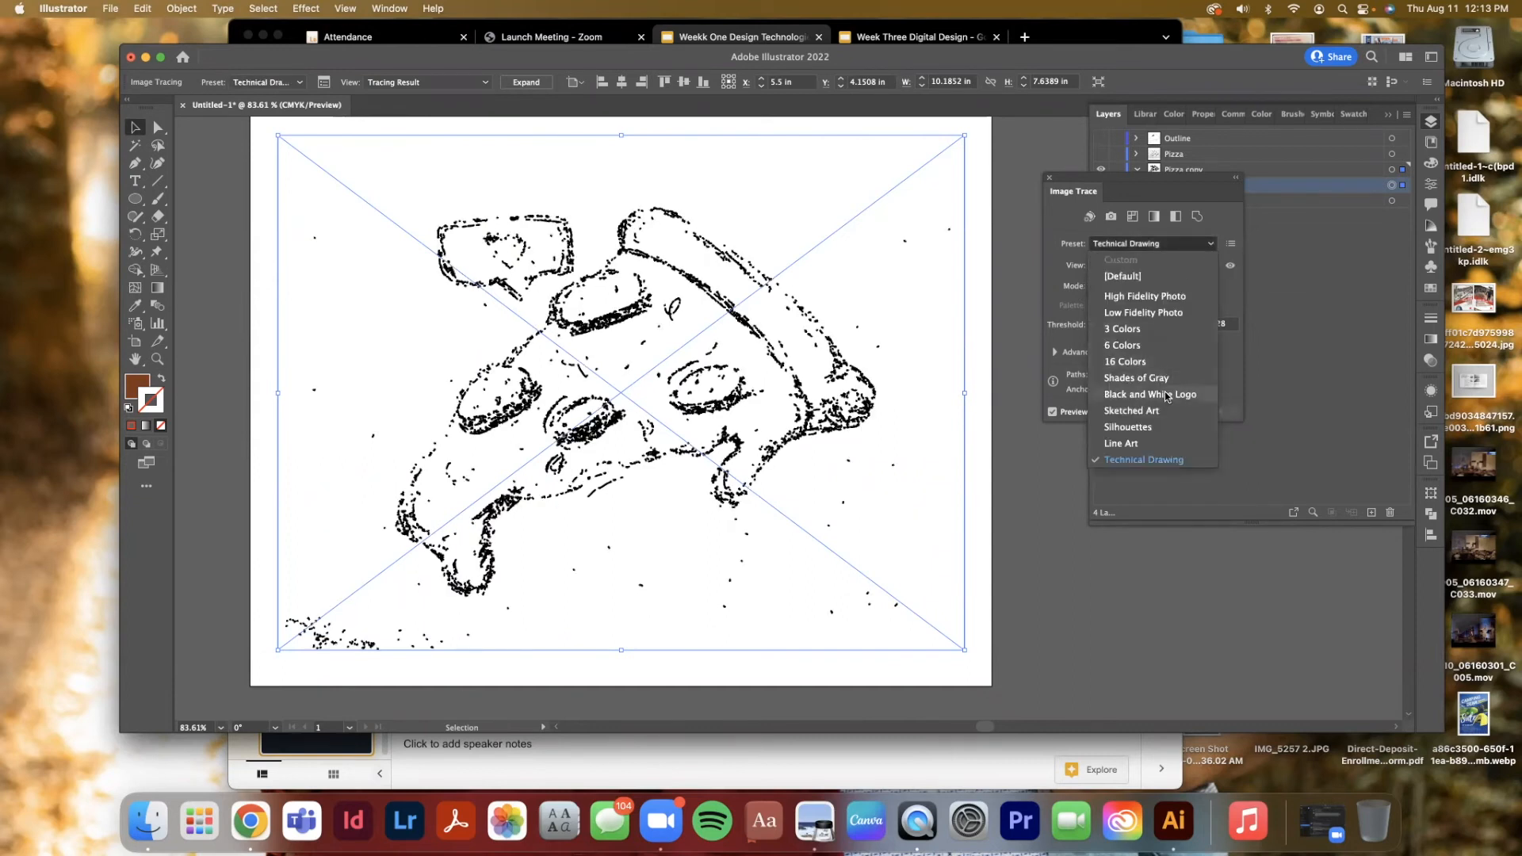
click(1166, 394)
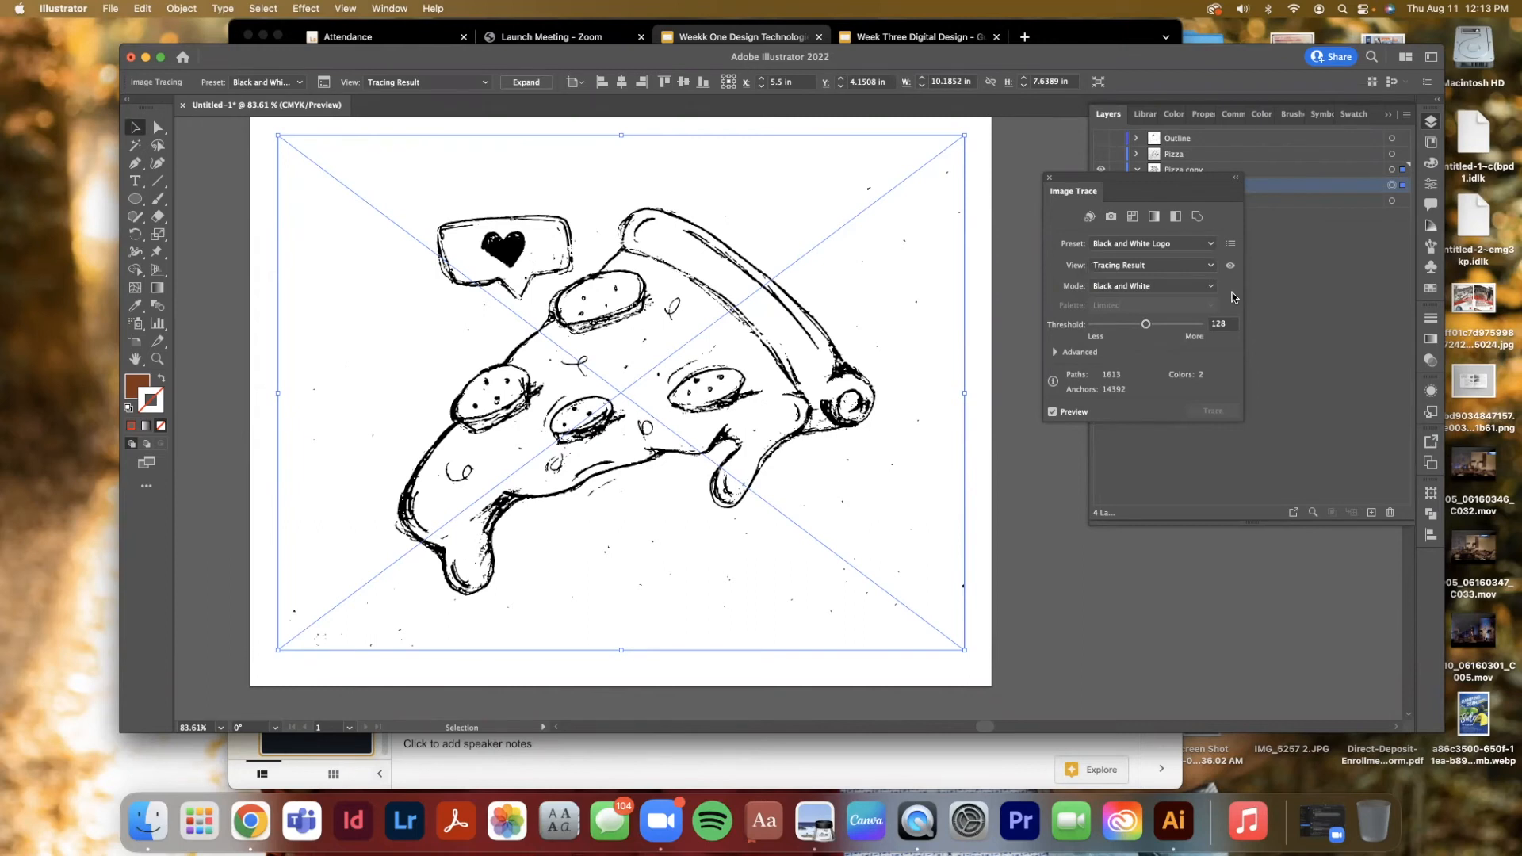
Set the trace Threshold to 155 and, under Advanced, set Paths to 61% and Corners to 45%, keeping Noise at 25 px
click(1157, 326)
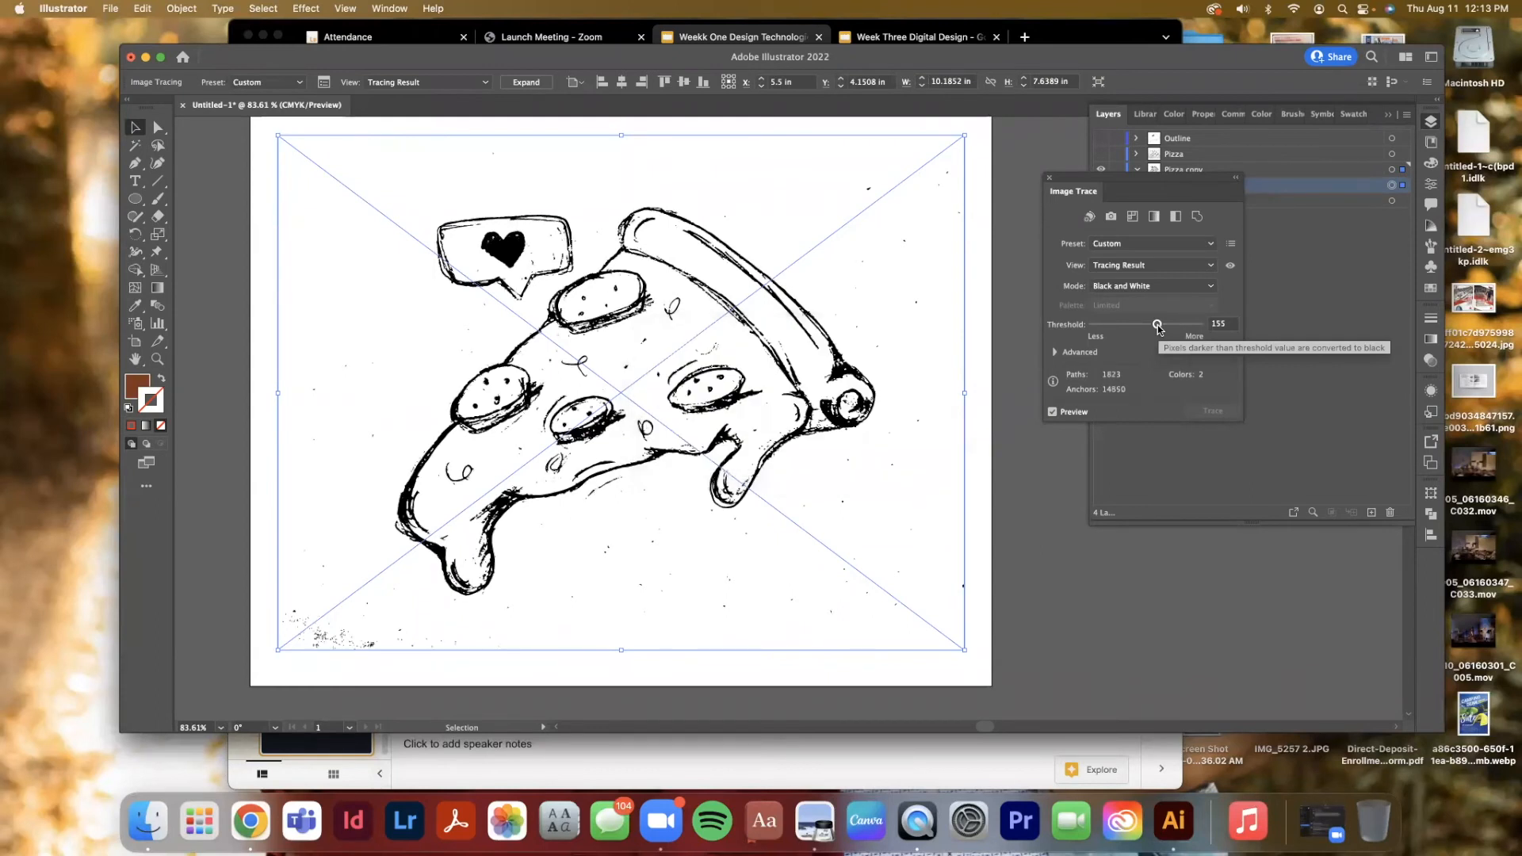
click(1056, 352)
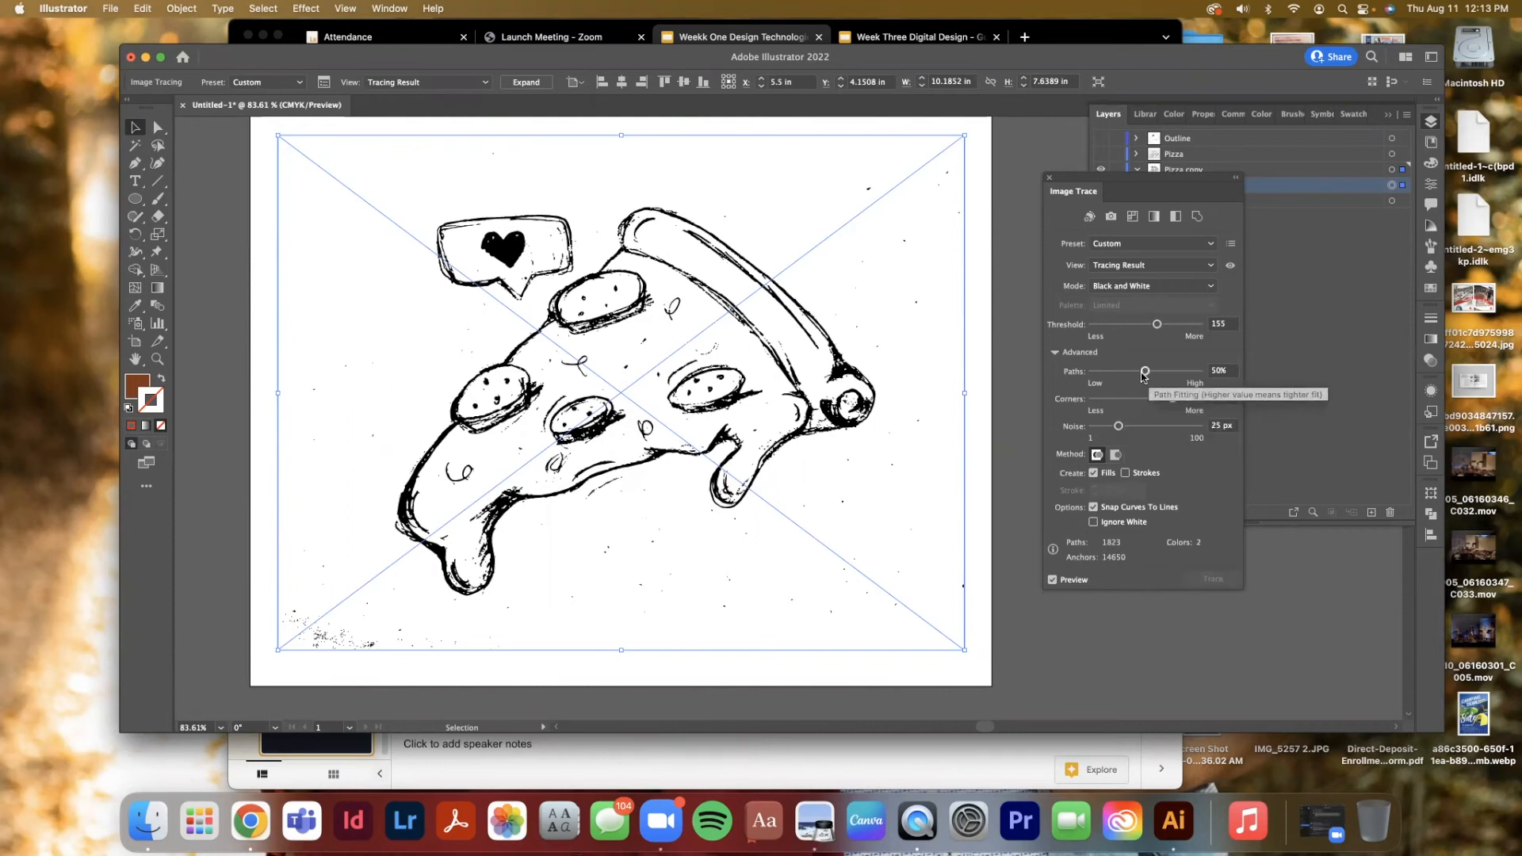
drag(1144, 371, 1167, 372)
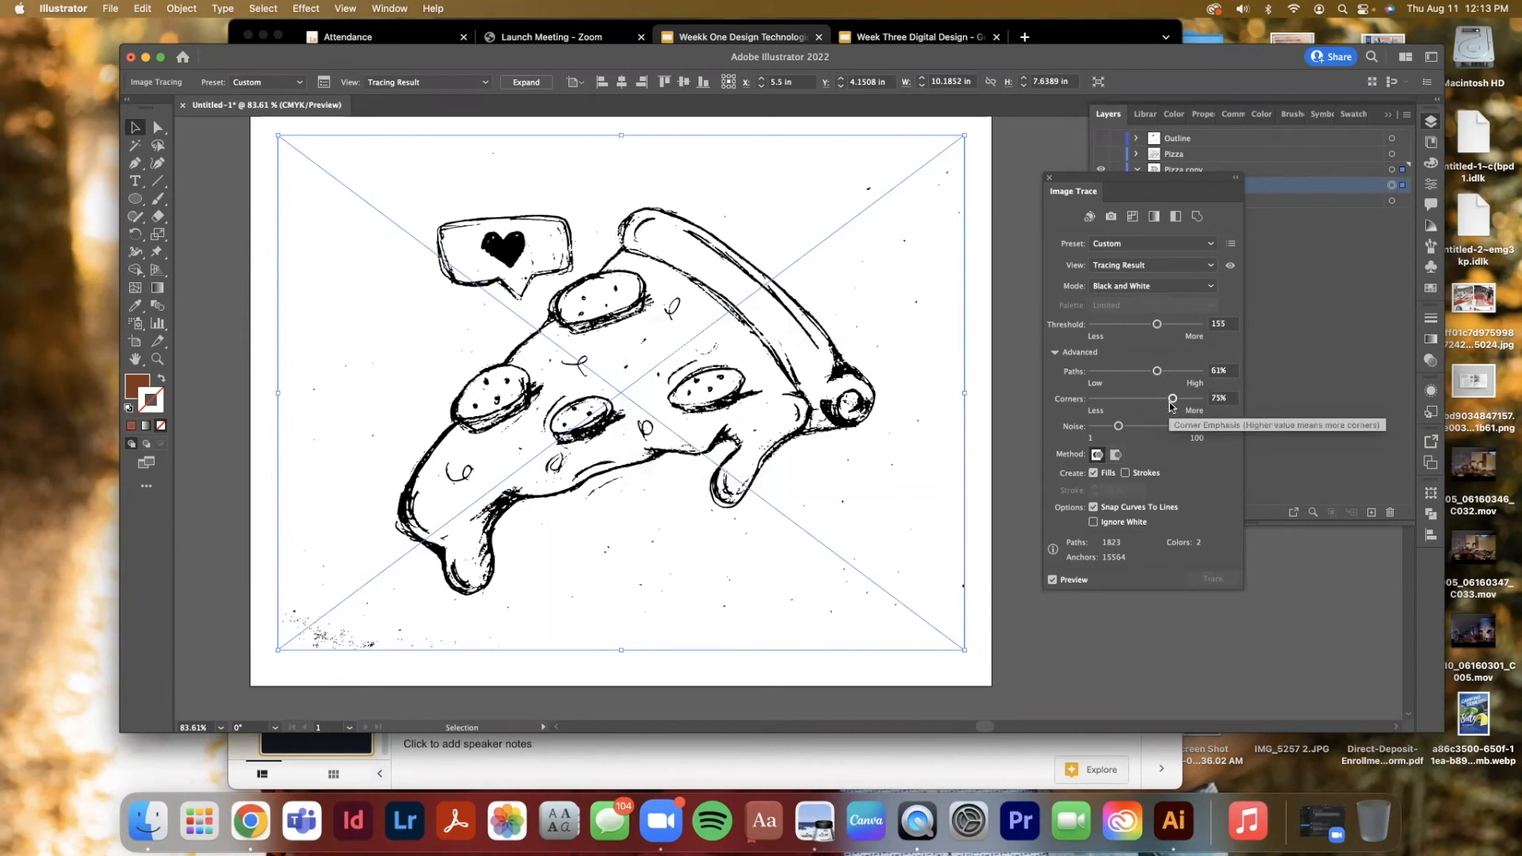
drag(1172, 399, 1141, 403)
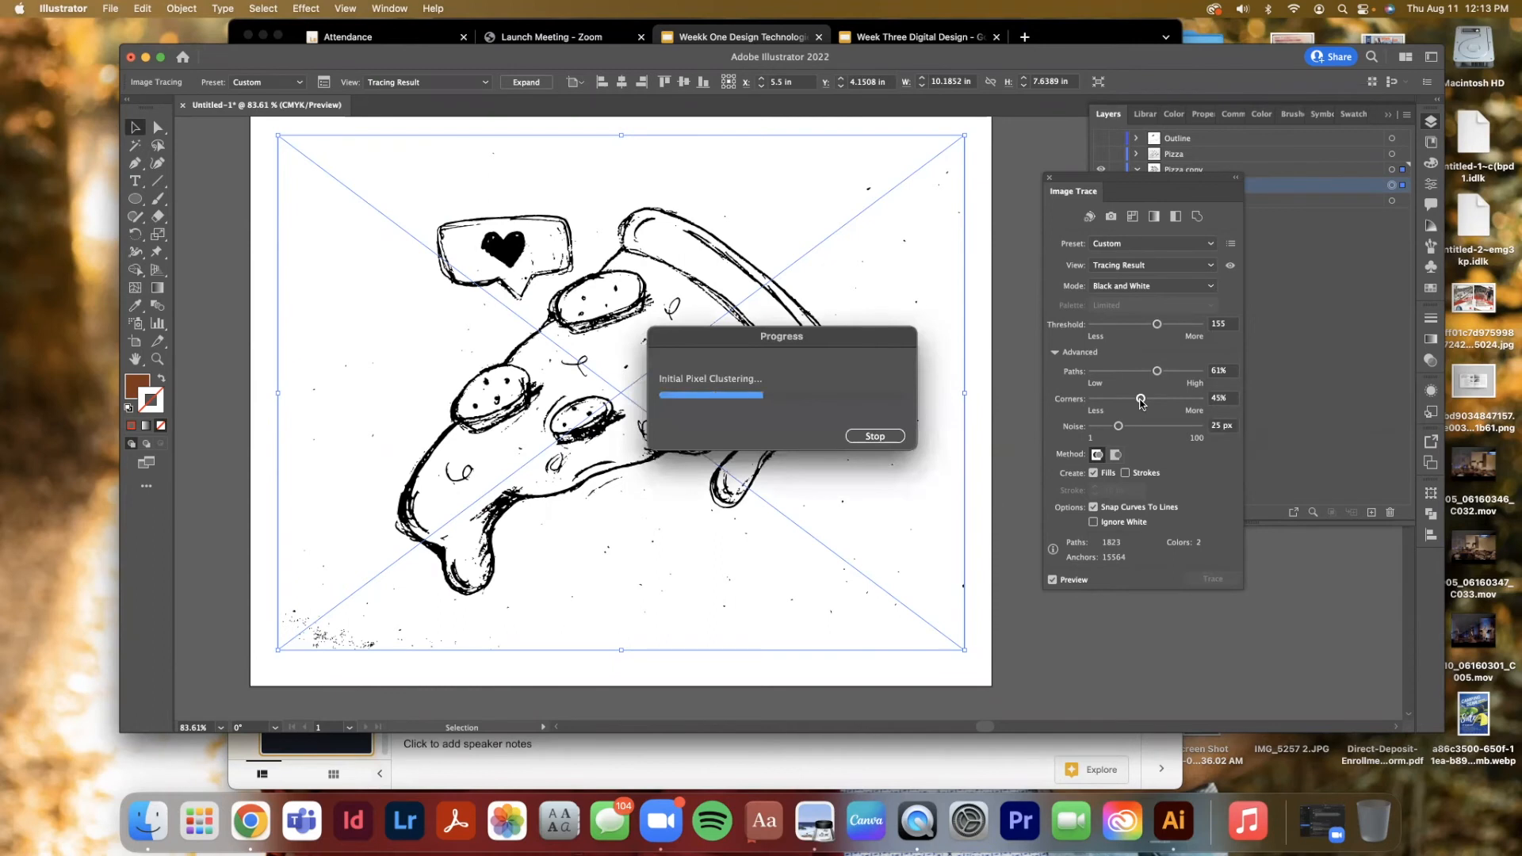
drag(1119, 426, 1177, 429)
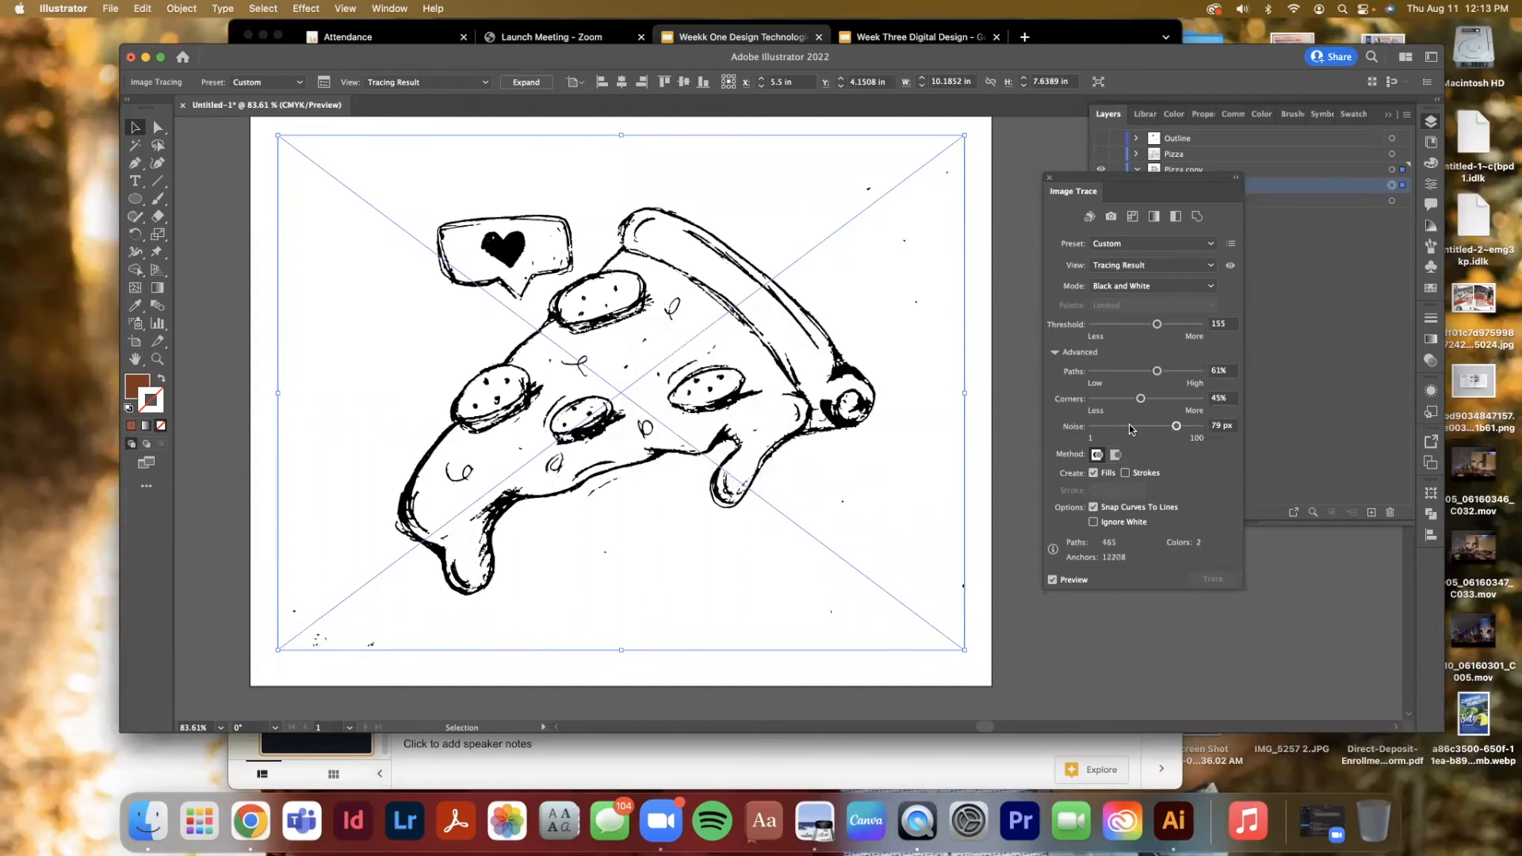
drag(1129, 426, 1118, 428)
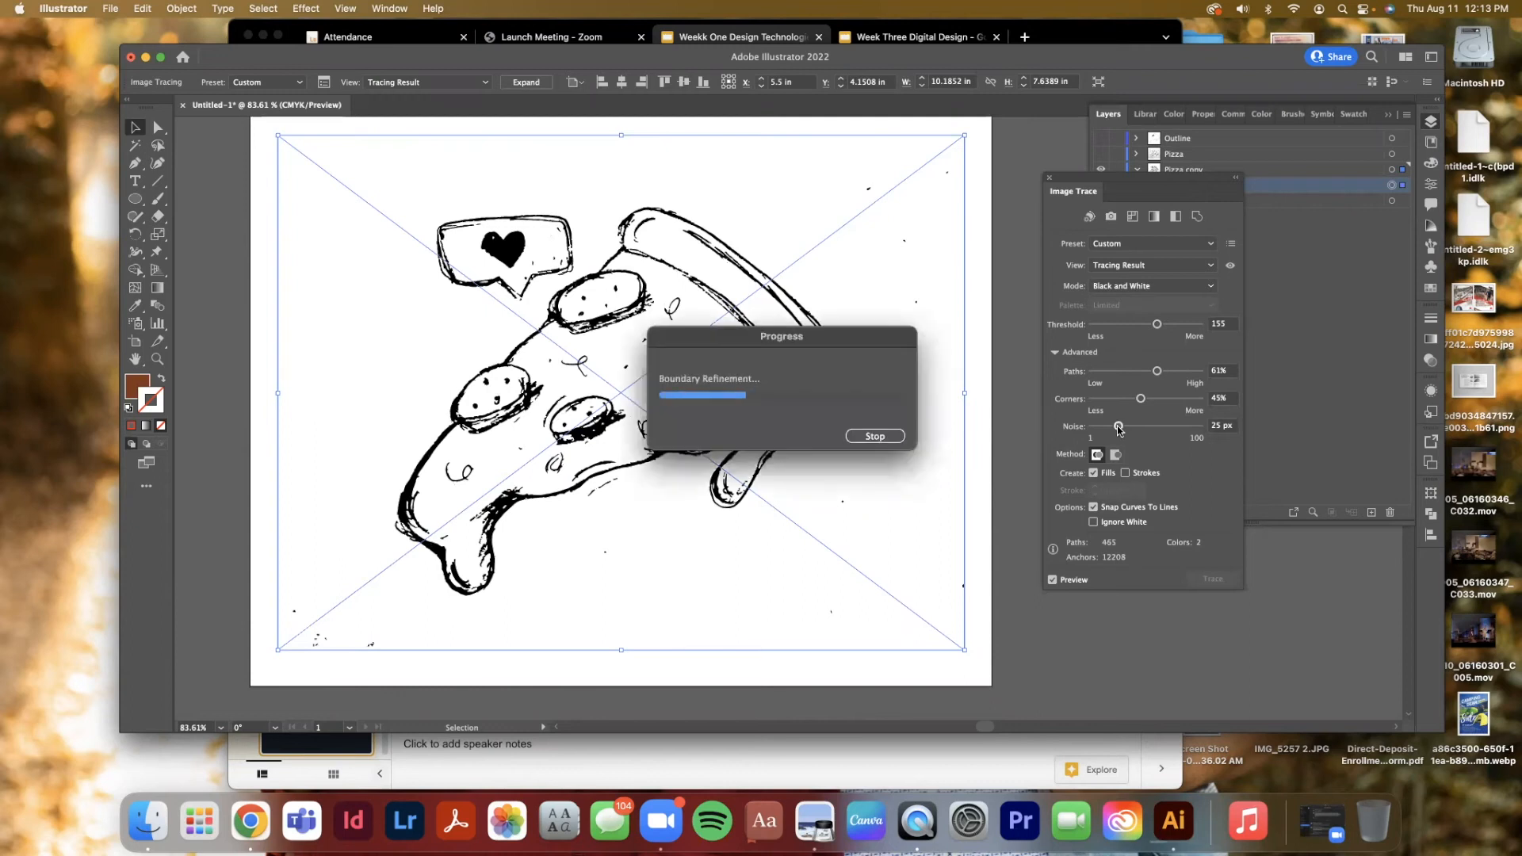
Set the trace Noise to 3 px and turn on Ignore White, leaving only Fills enabled
drag(1117, 428, 1097, 428)
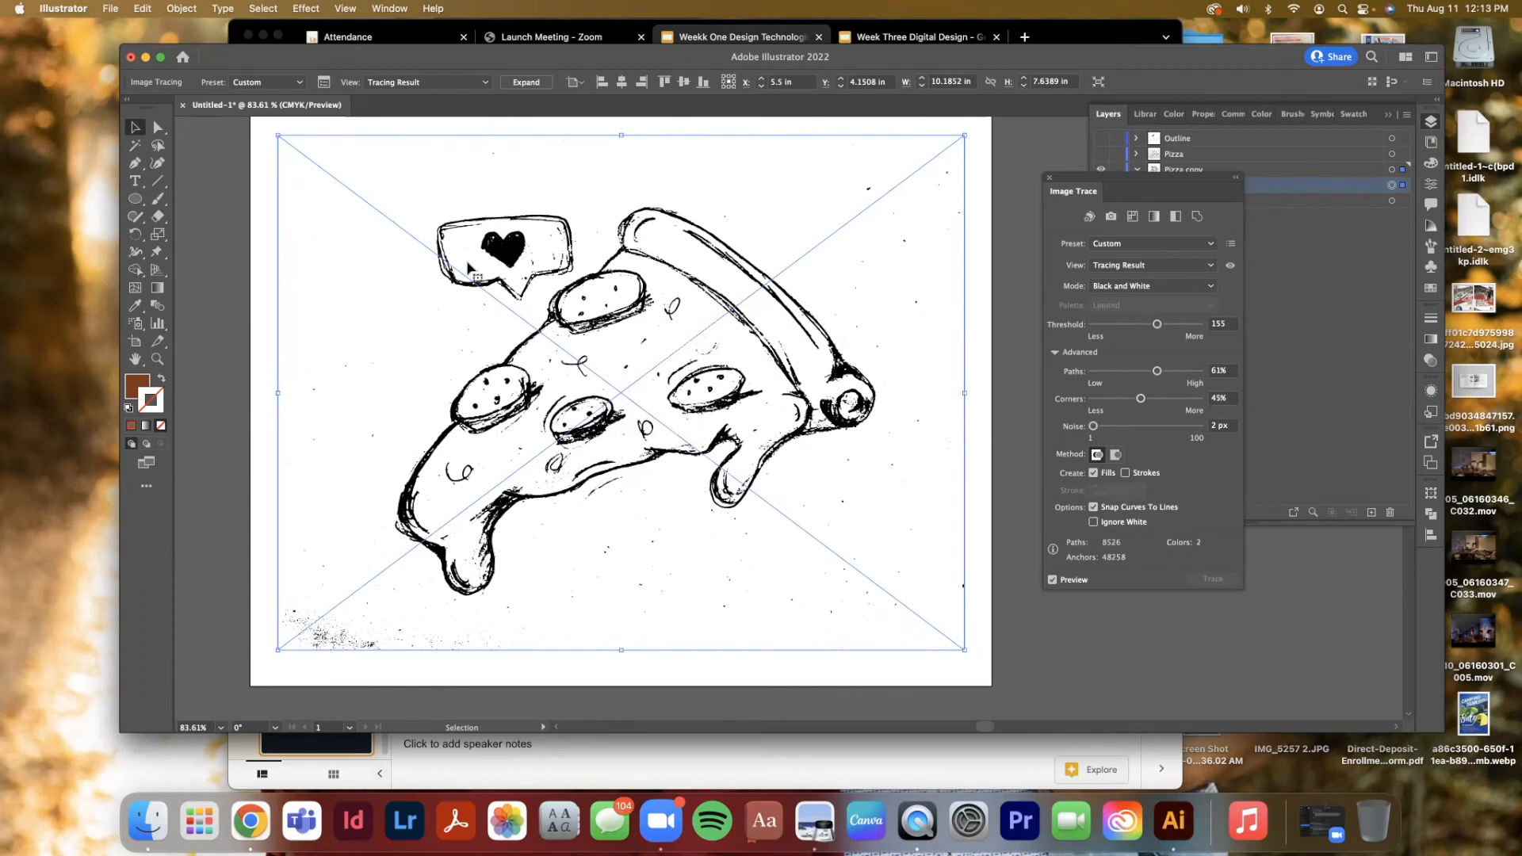
click(1094, 523)
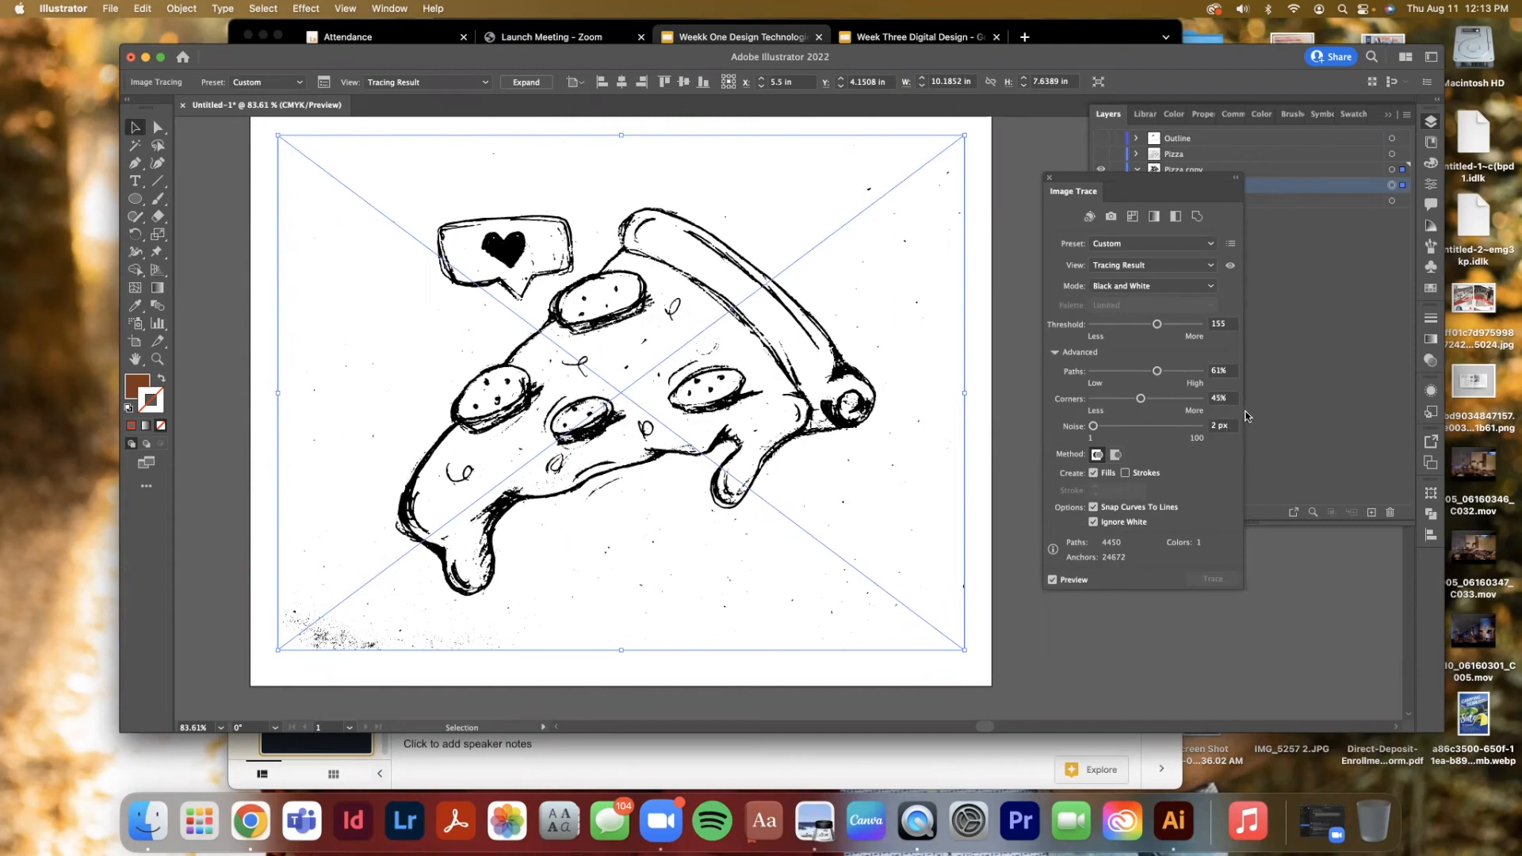
drag(1094, 426, 1095, 426)
click(1092, 474)
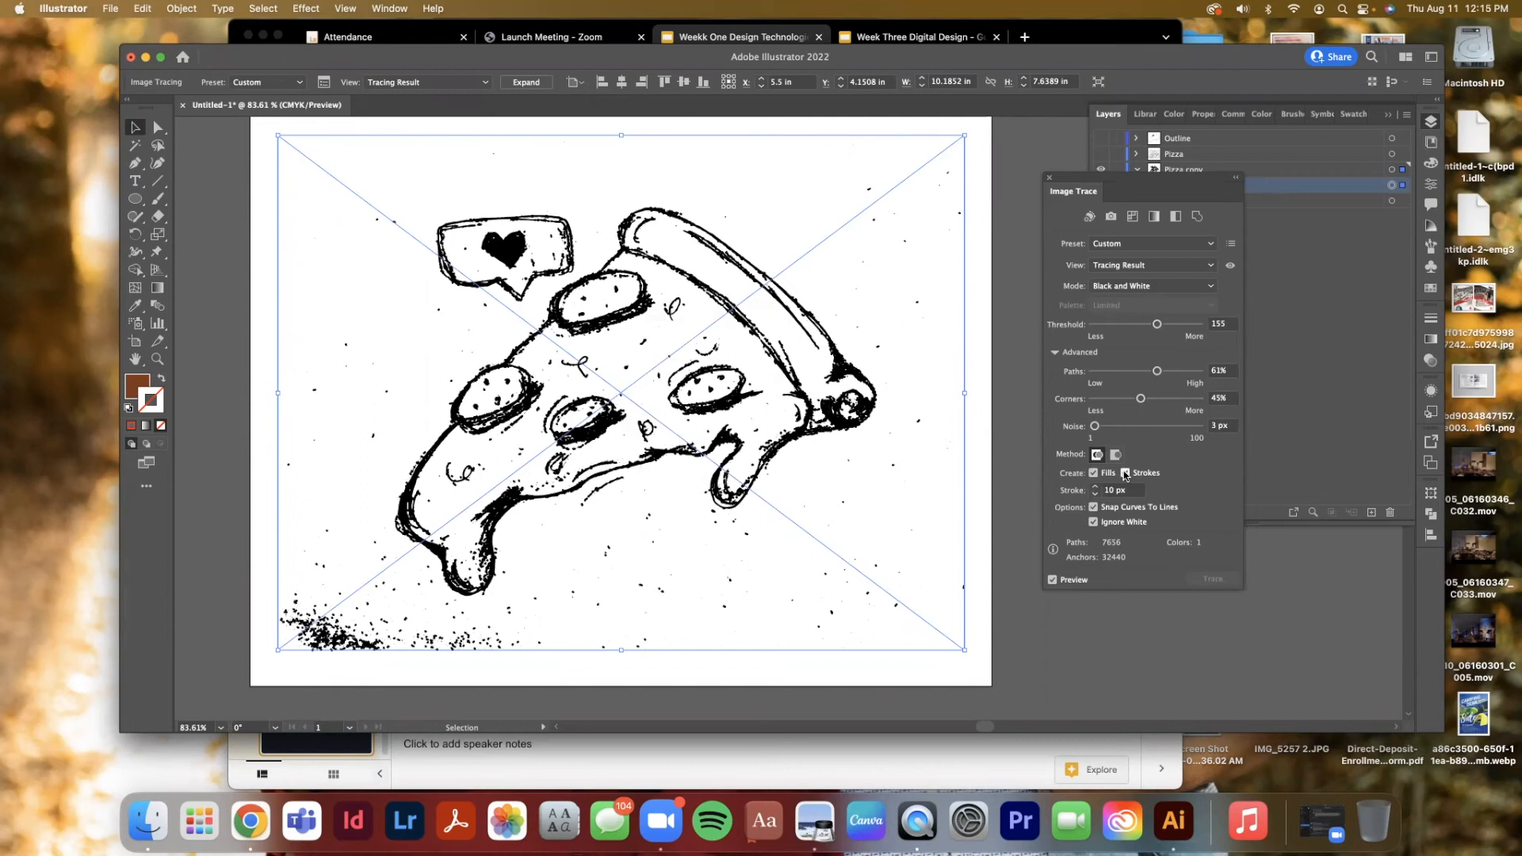
click(1126, 474)
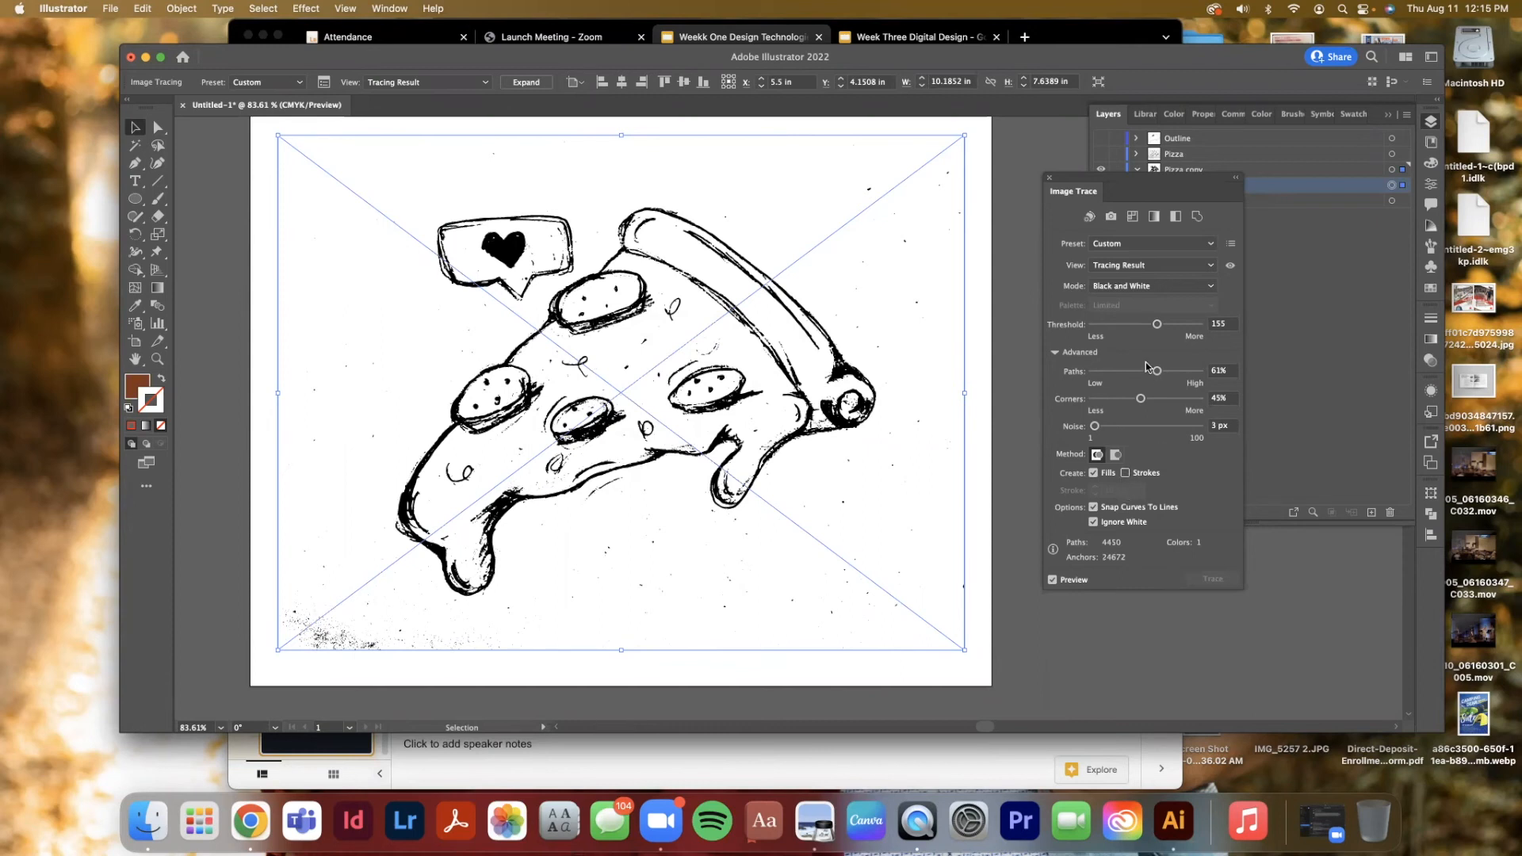
Reselect the traced sketch and expand the tracing result into vector paths
click(1024, 205)
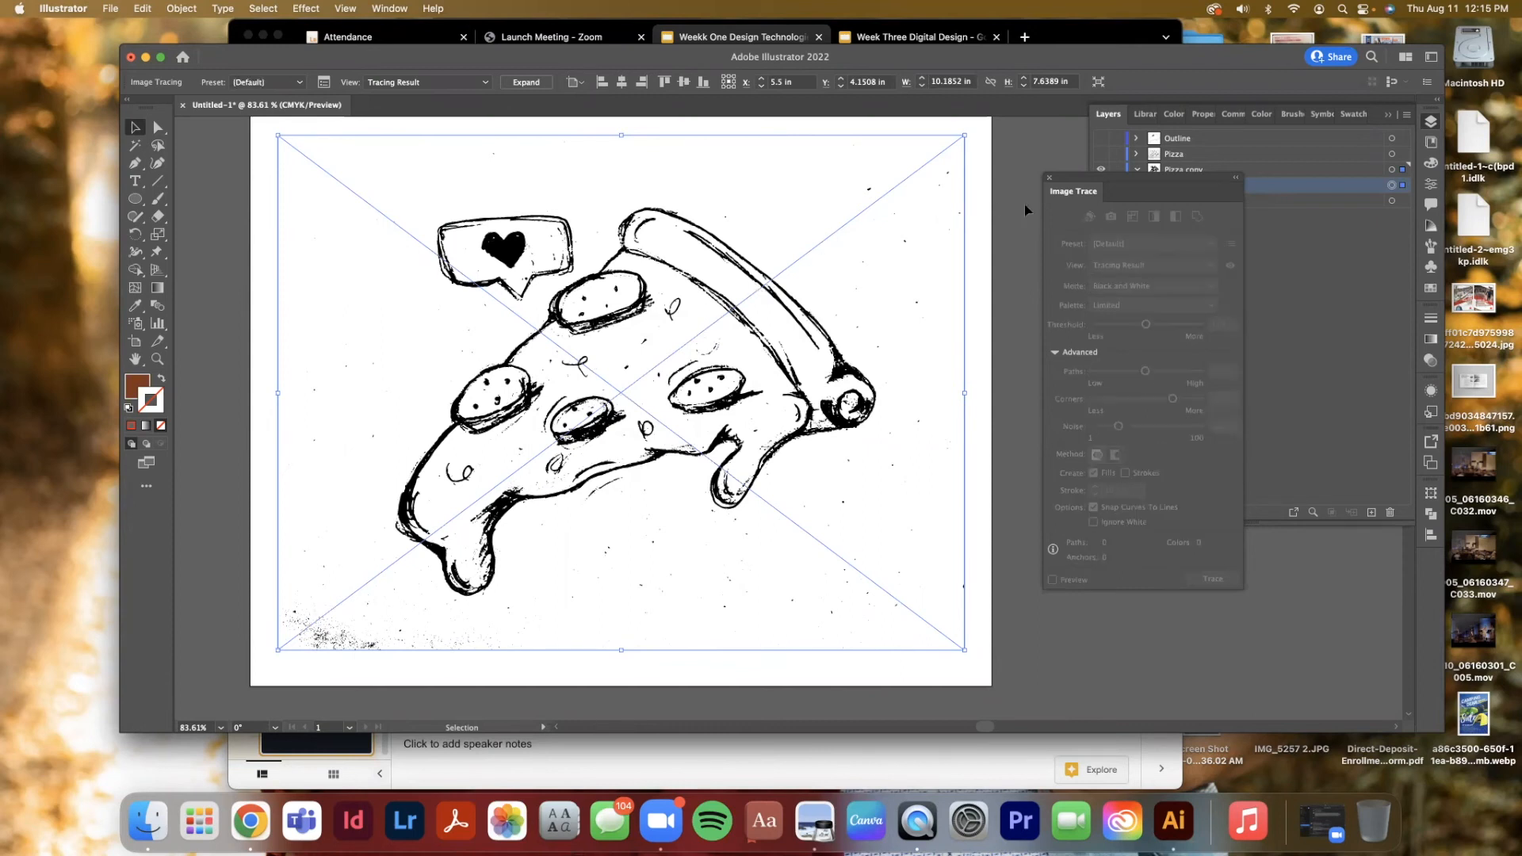
click(1024, 204)
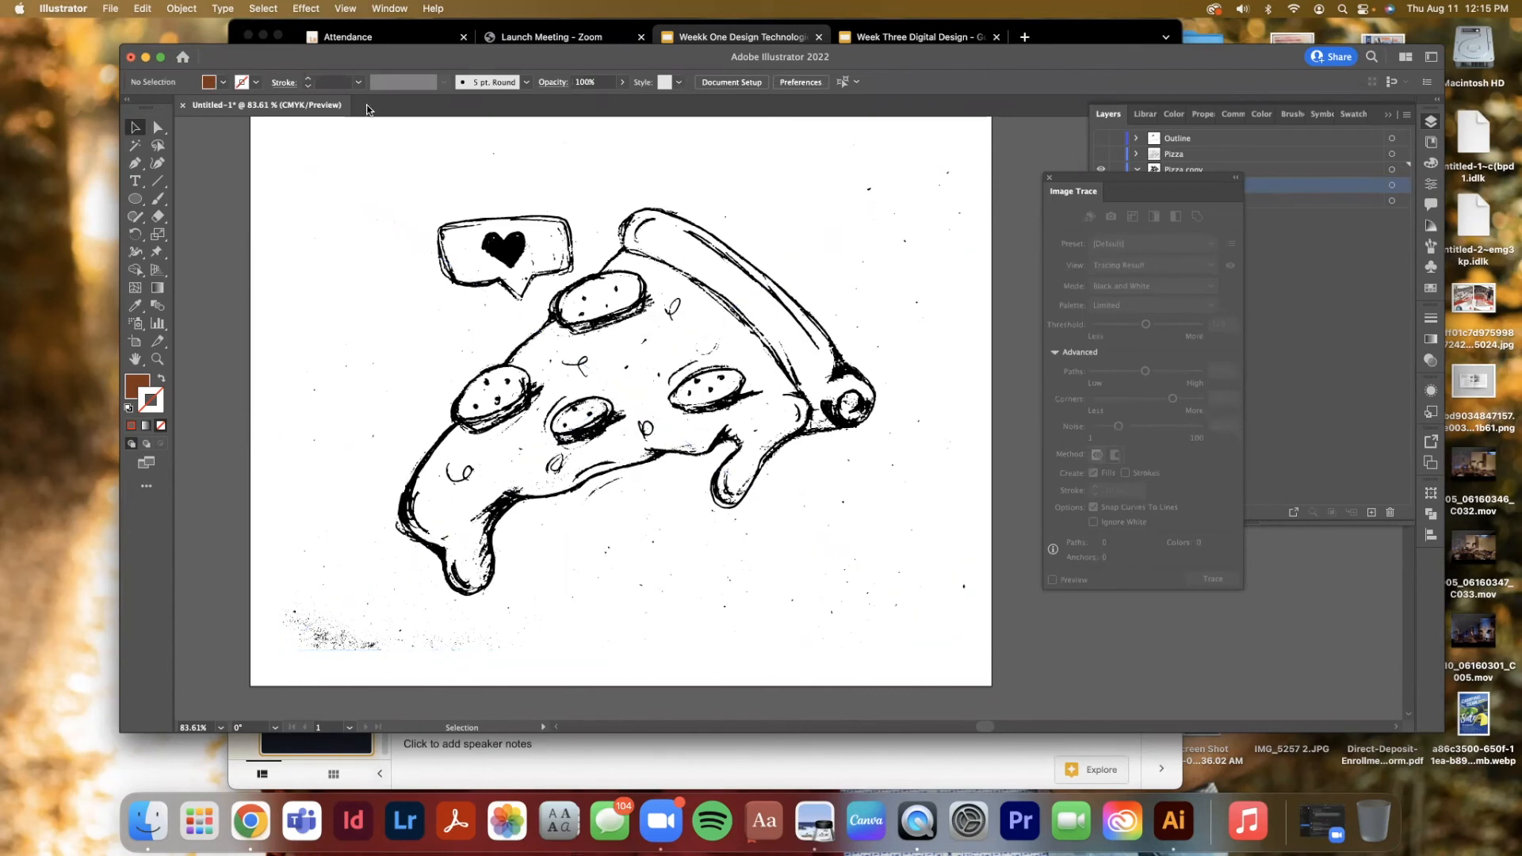
click(608, 260)
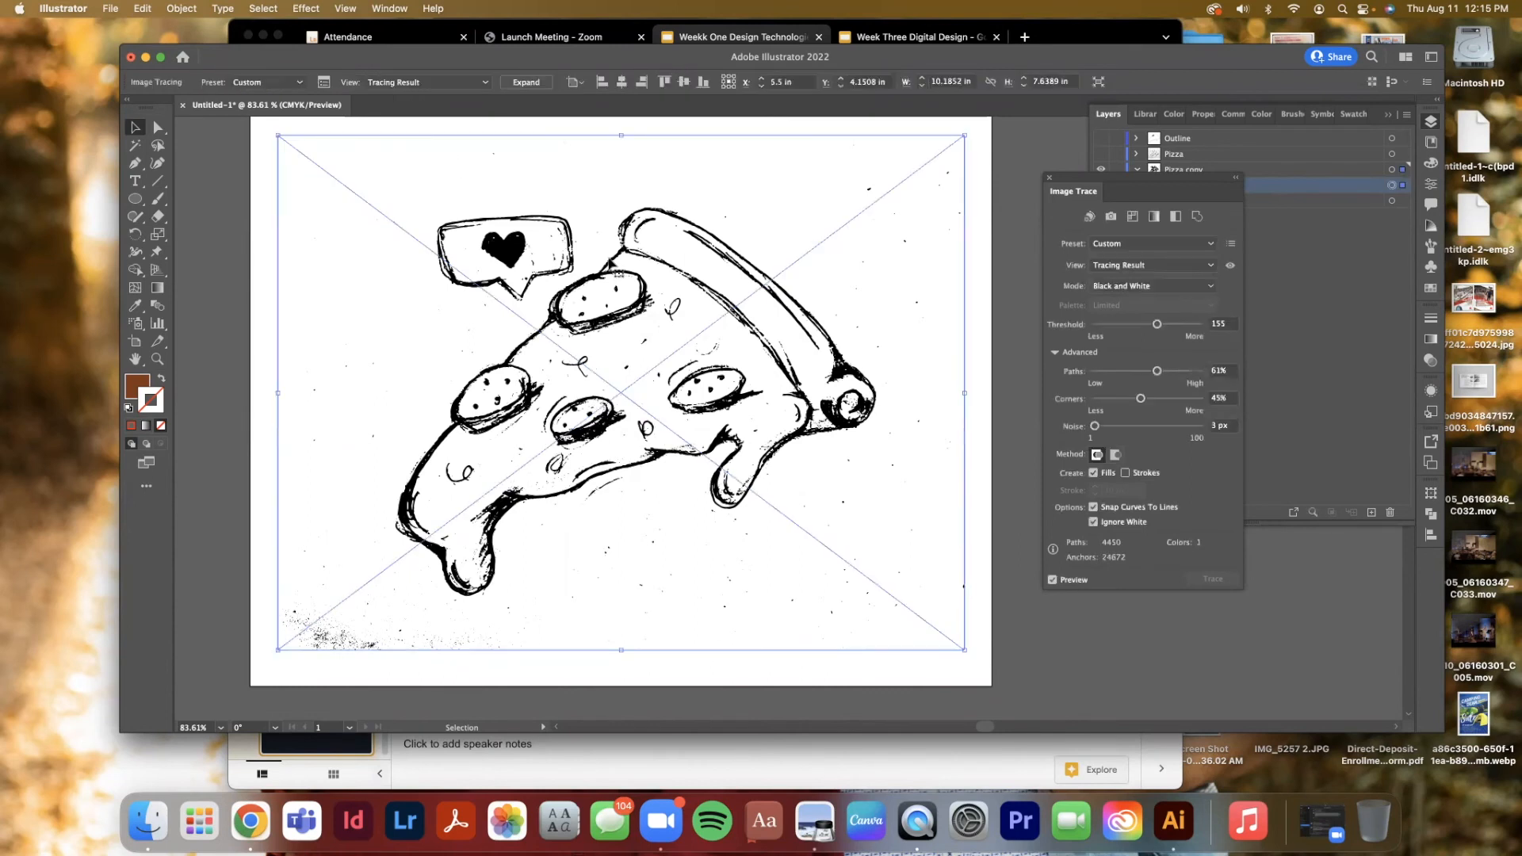
click(526, 81)
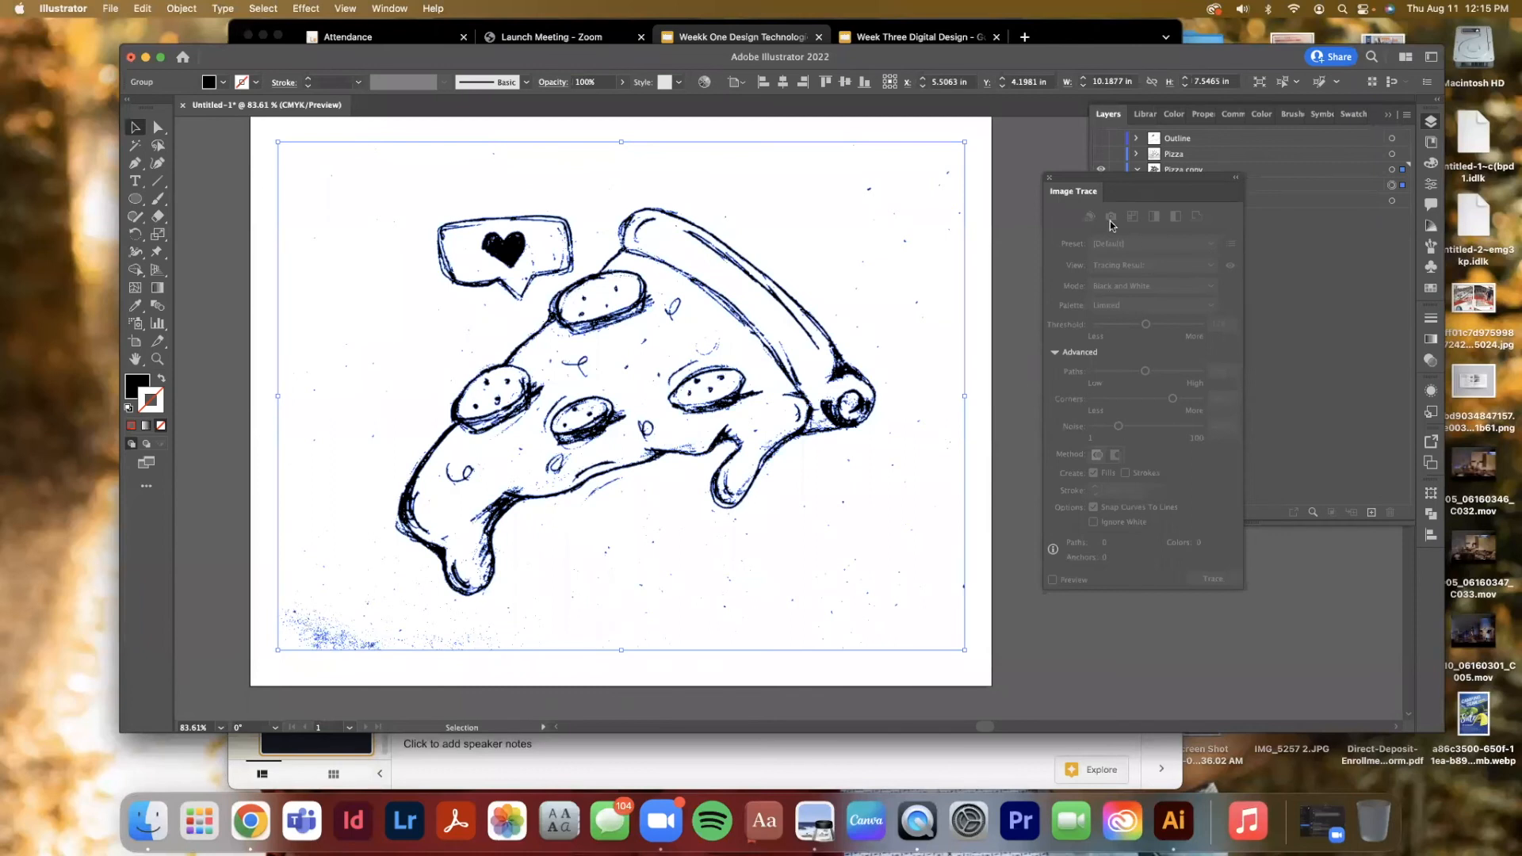
Close the Image Trace panel and examine the expanded group's paths inside the Pizza copy layer
click(1050, 178)
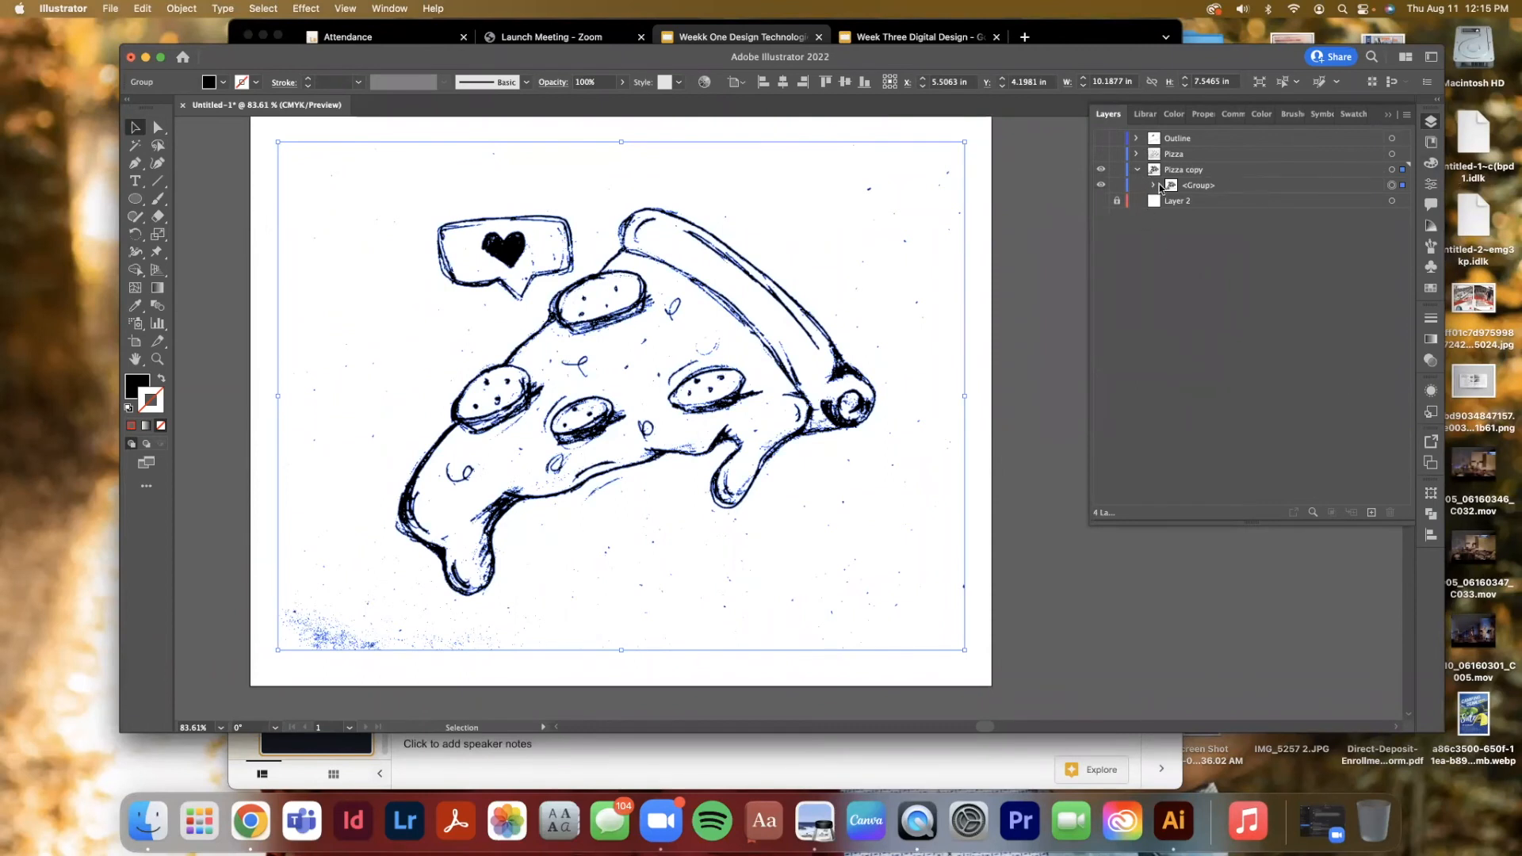
click(1197, 172)
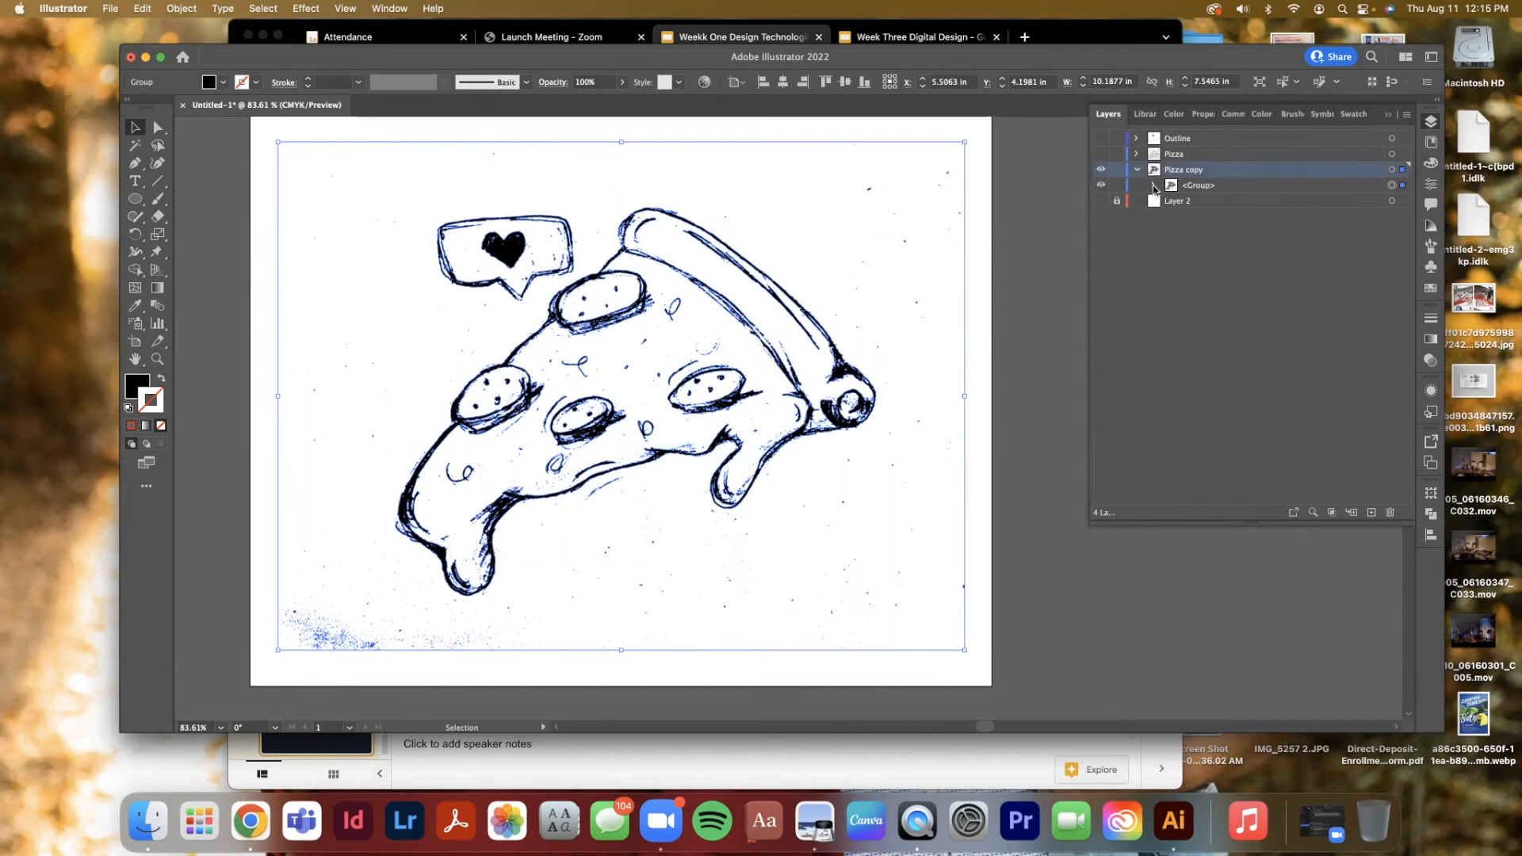
click(1151, 186)
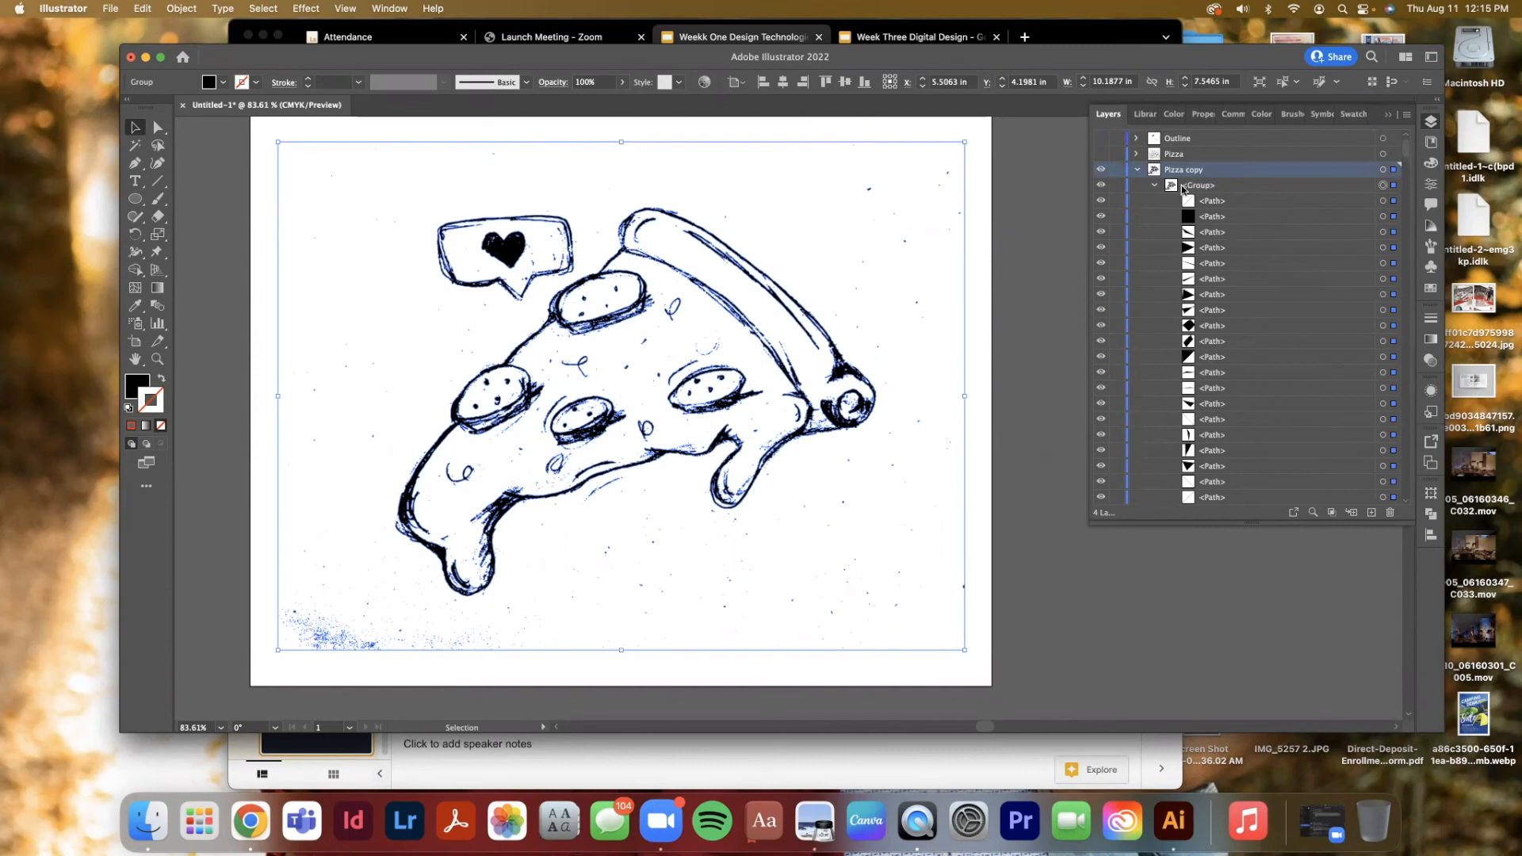
click(1157, 189)
click(1225, 187)
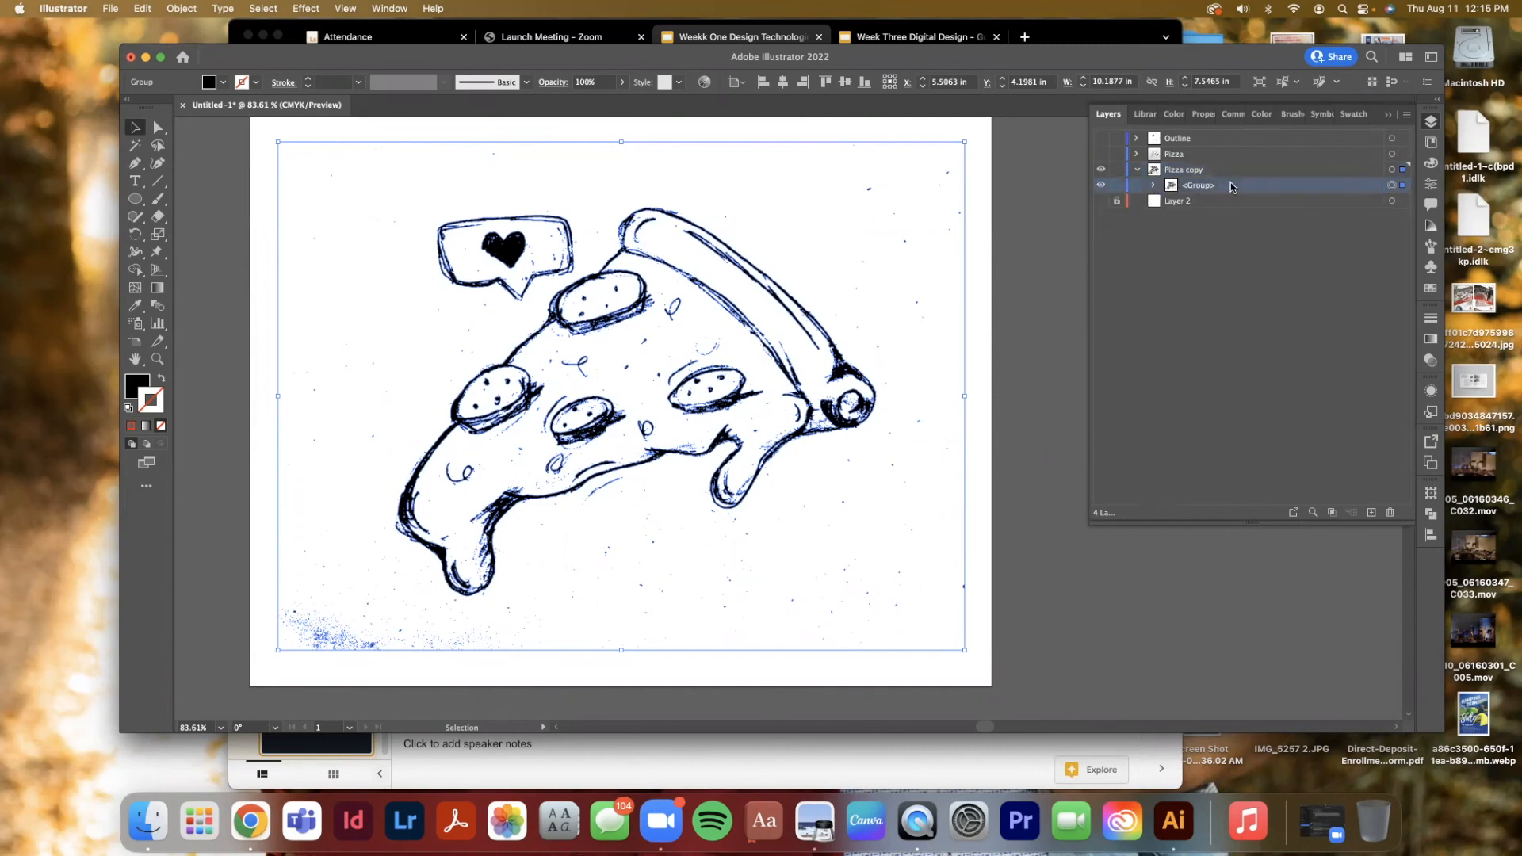
click(1153, 184)
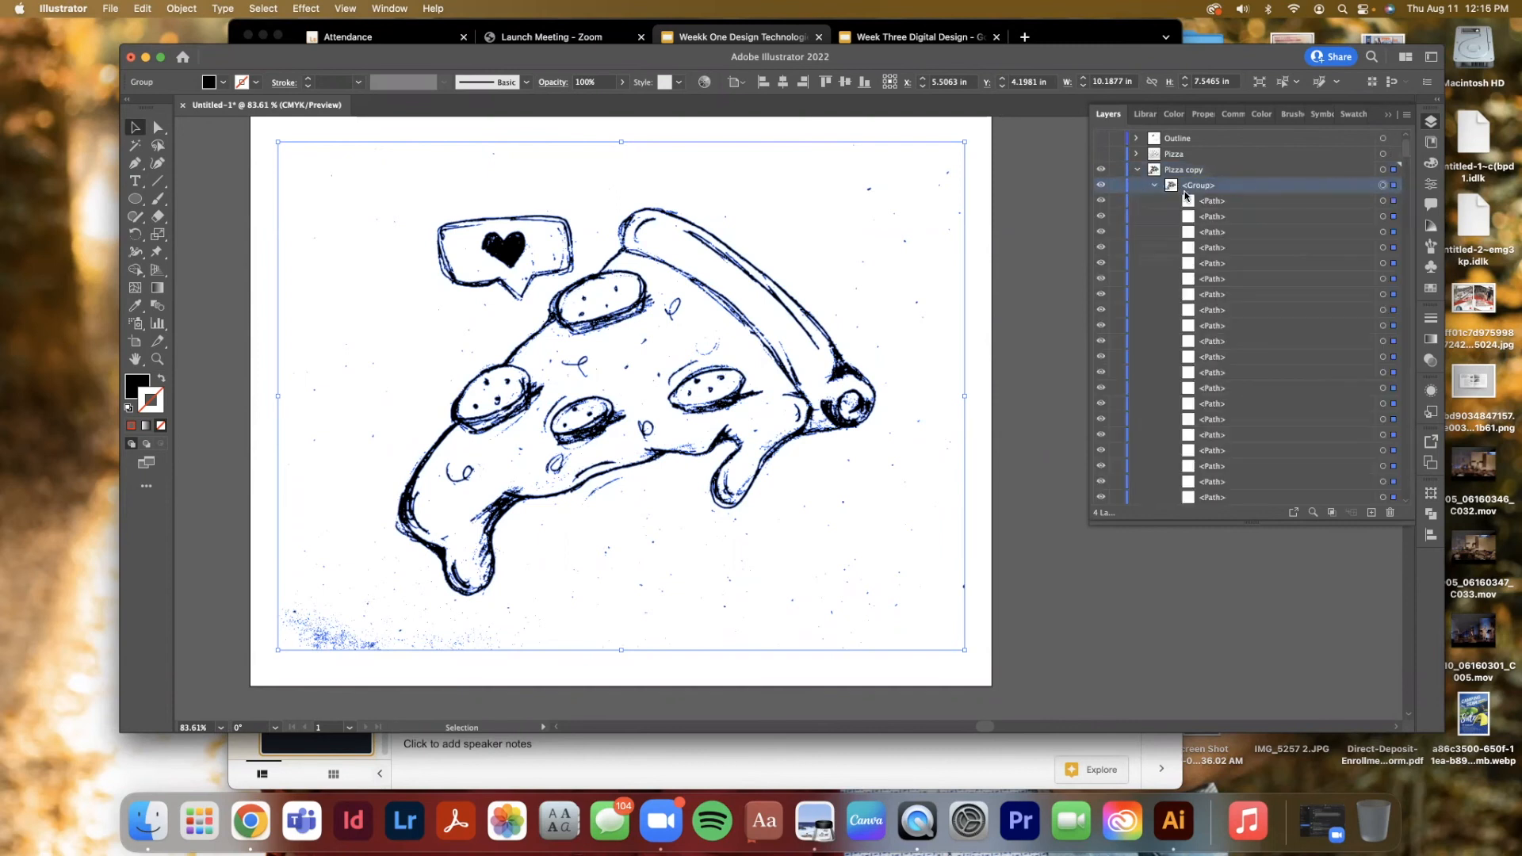
click(1384, 235)
click(1380, 296)
click(1383, 341)
click(1383, 247)
click(987, 251)
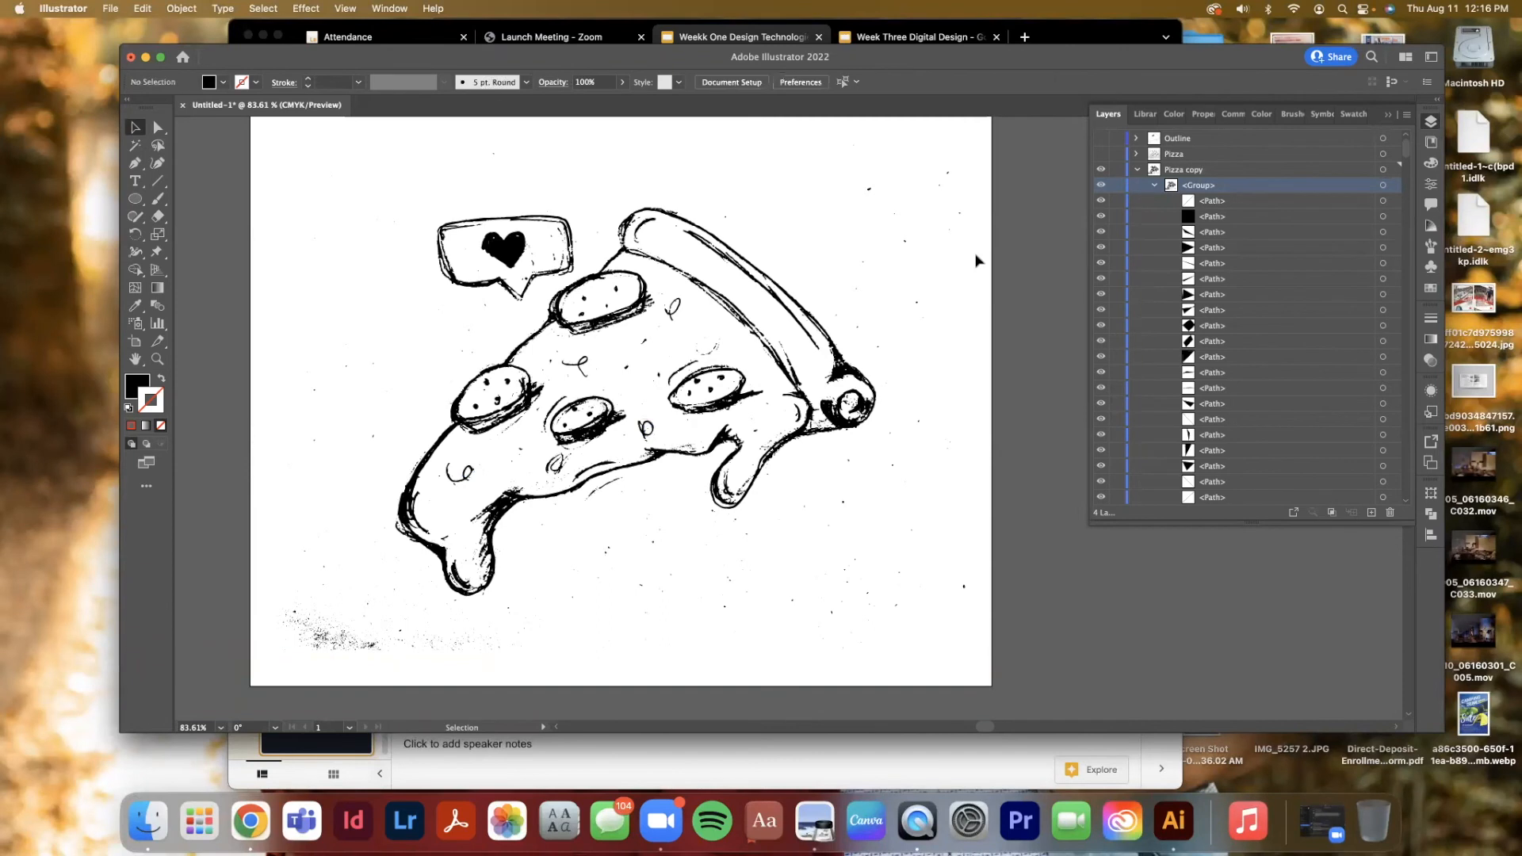
Move the traced pizza artwork aside and back, re-centring it on the artboard
mouse_move(232, 120)
mouse_down()
mouse_move(977, 609)
mouse_move(1037, 675)
mouse_move(1025, 696)
mouse_up()
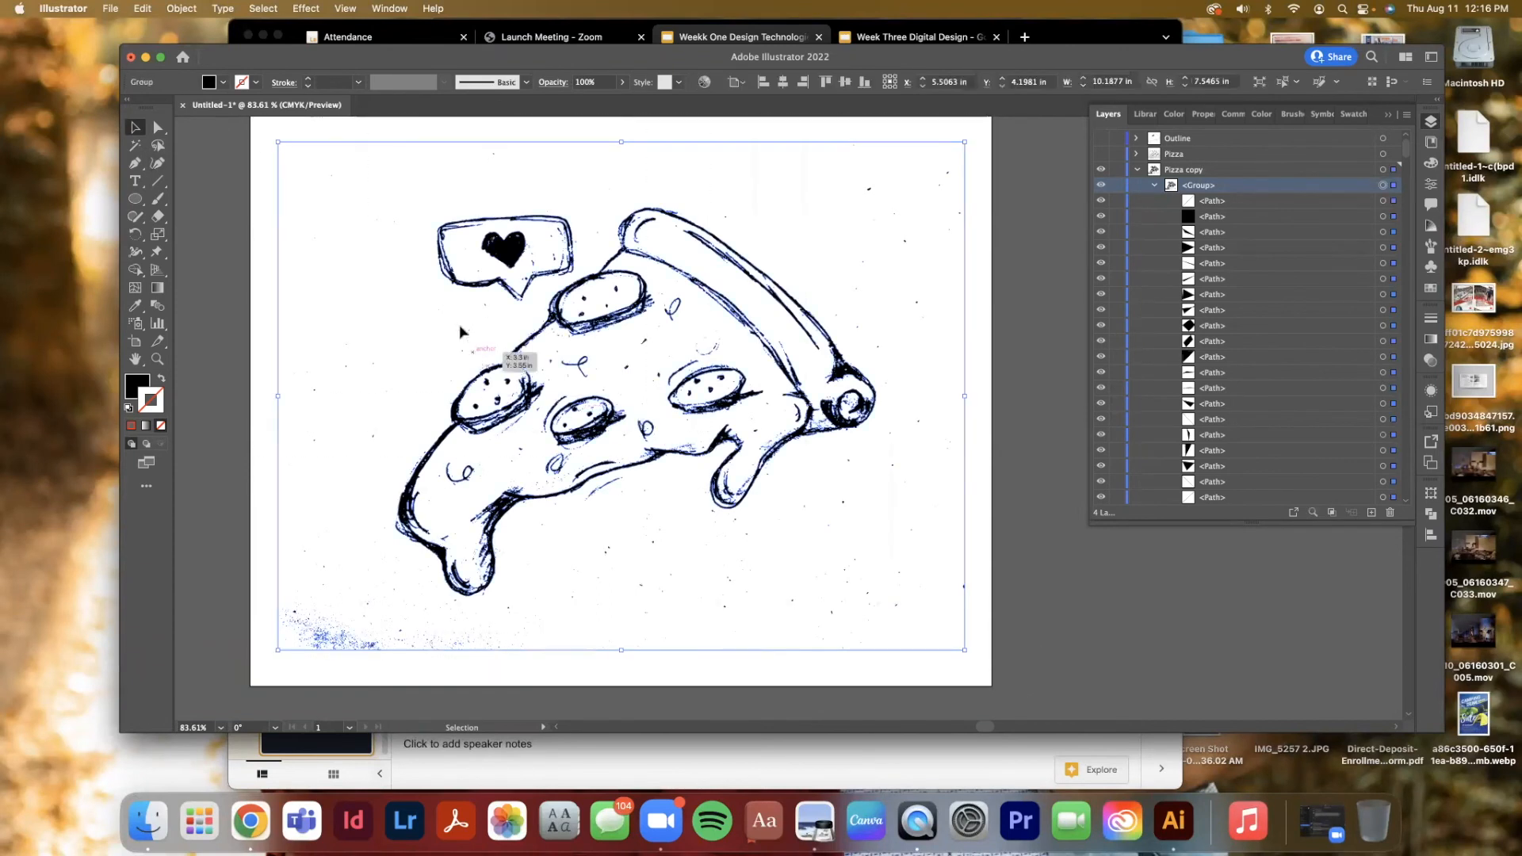
drag(454, 275, 1129, 254)
click(1388, 115)
drag(574, 292, 1129, 276)
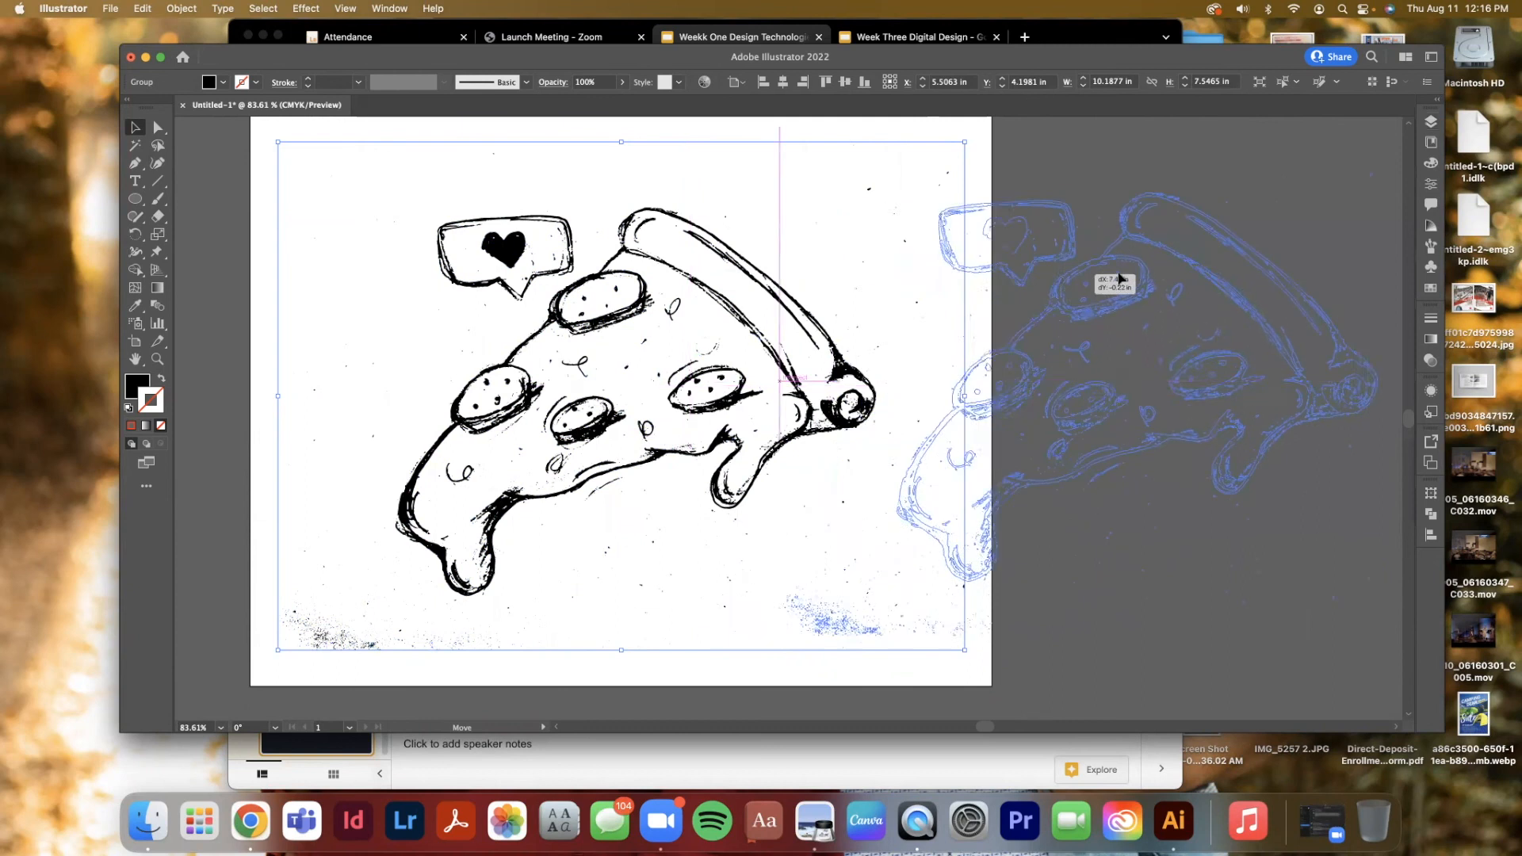
click(701, 479)
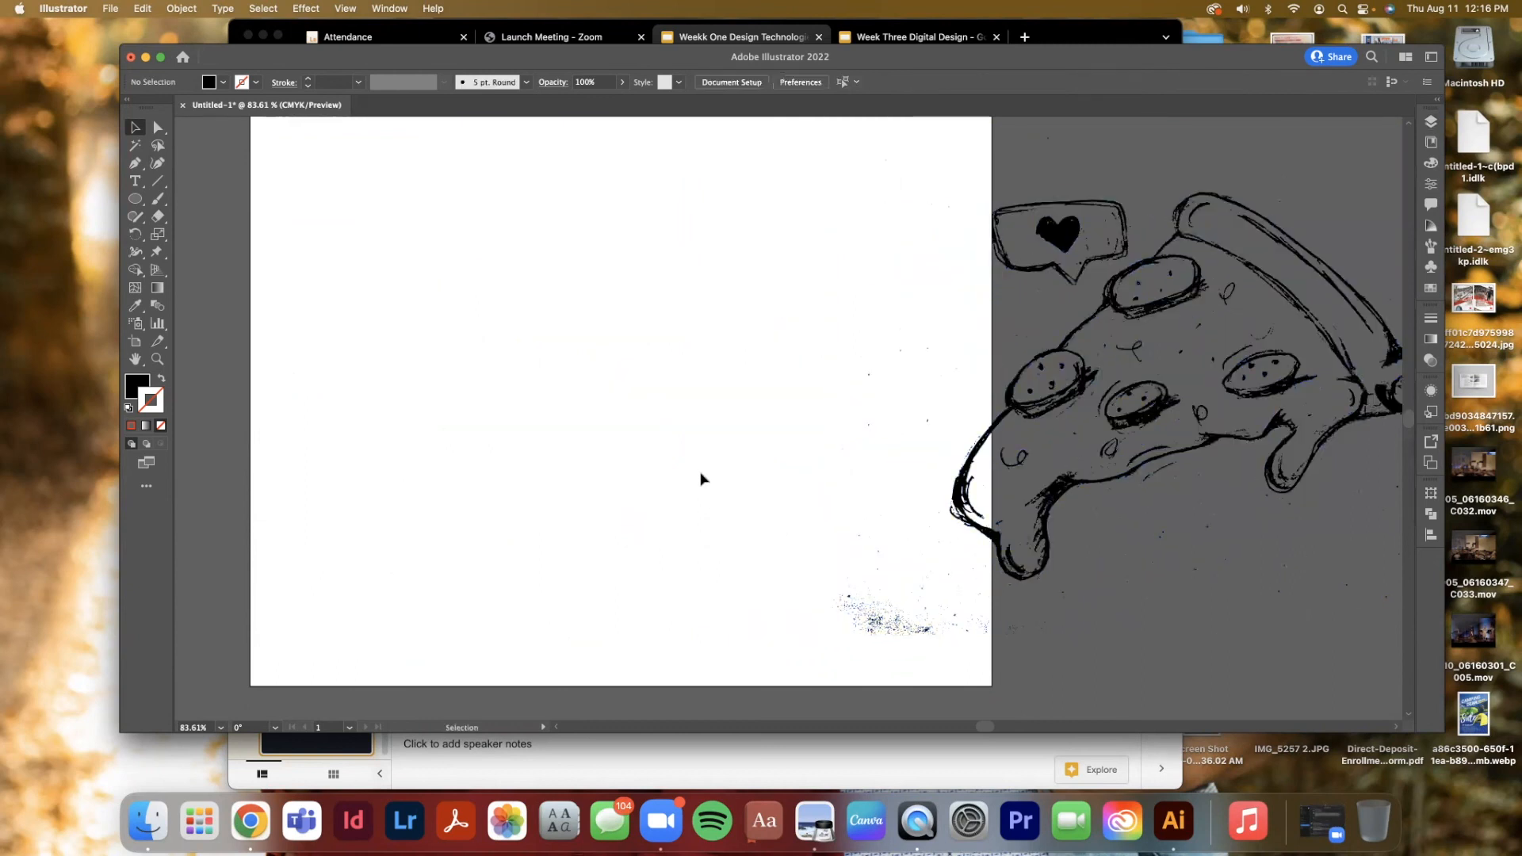
scroll(701, 479, right, 5)
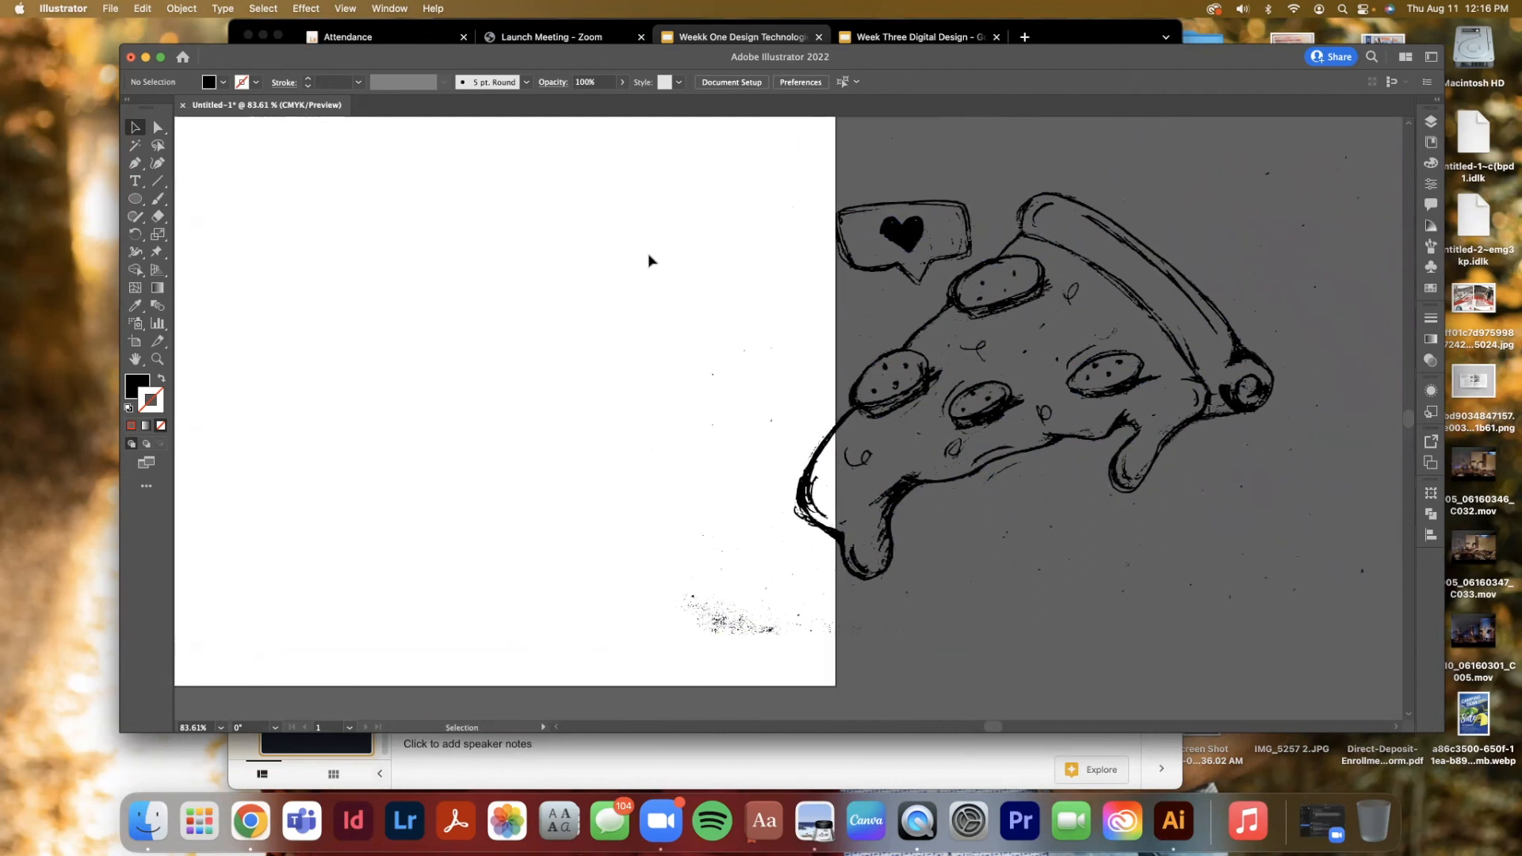
drag(545, 143, 607, 397)
scroll(606, 395, left, 3)
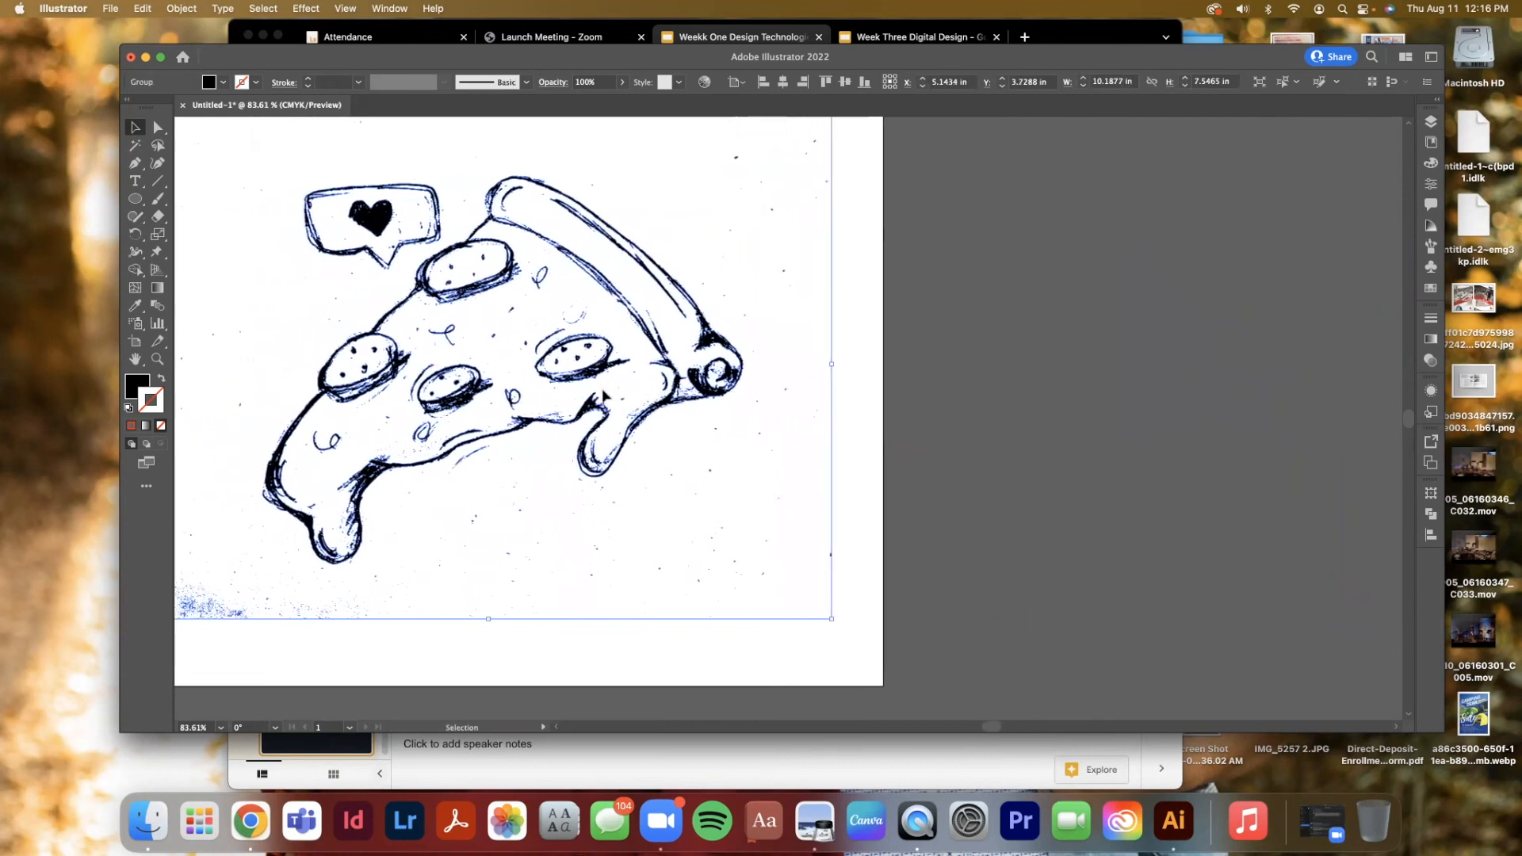
scroll(605, 389, left, 6)
scroll(606, 374, down, 3)
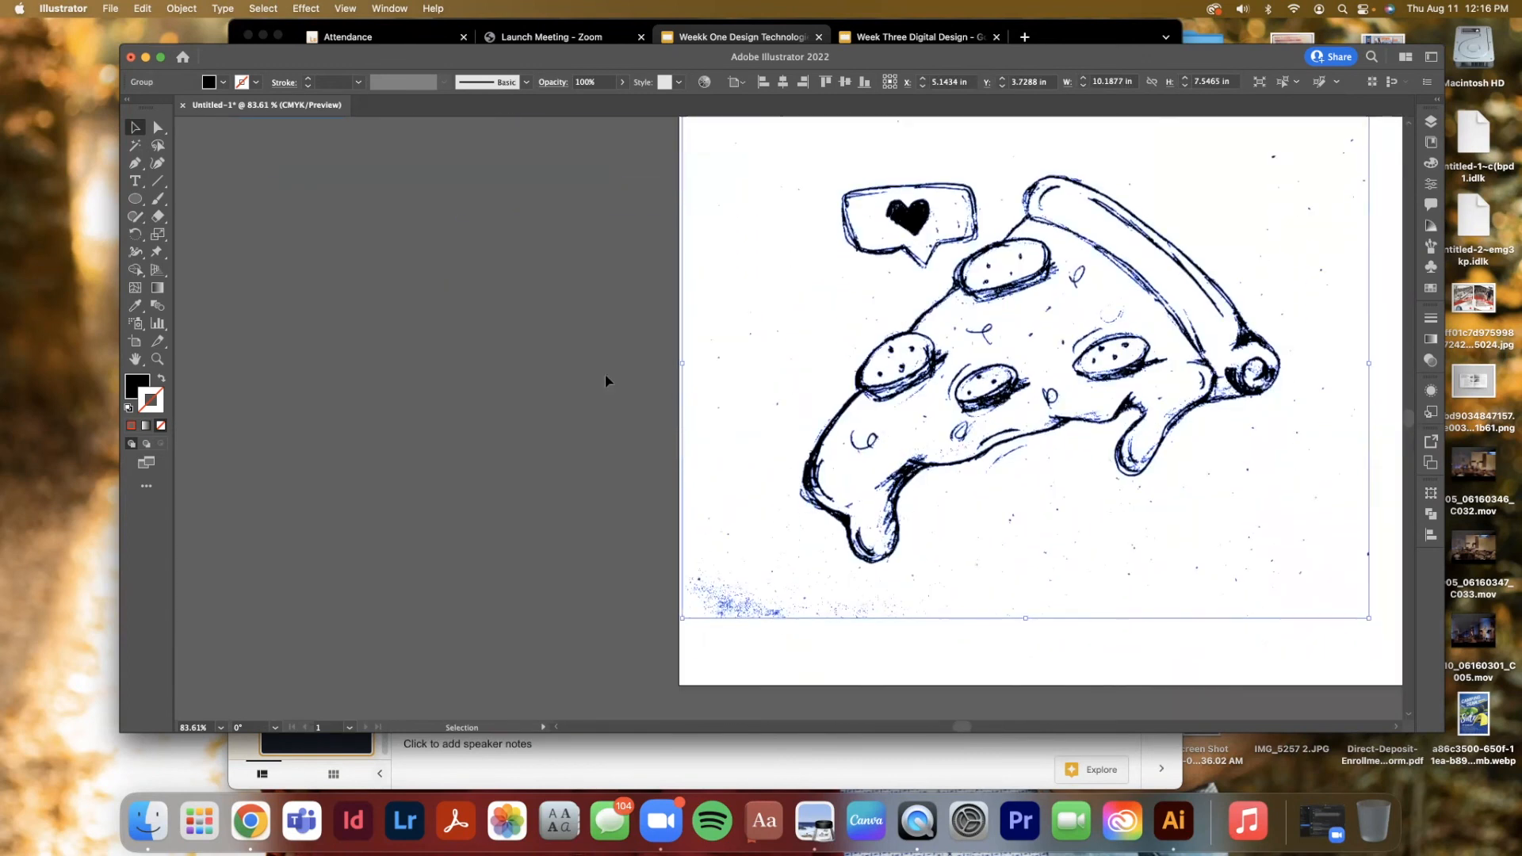
scroll(606, 374, right, 2)
scroll(606, 380, right, 2)
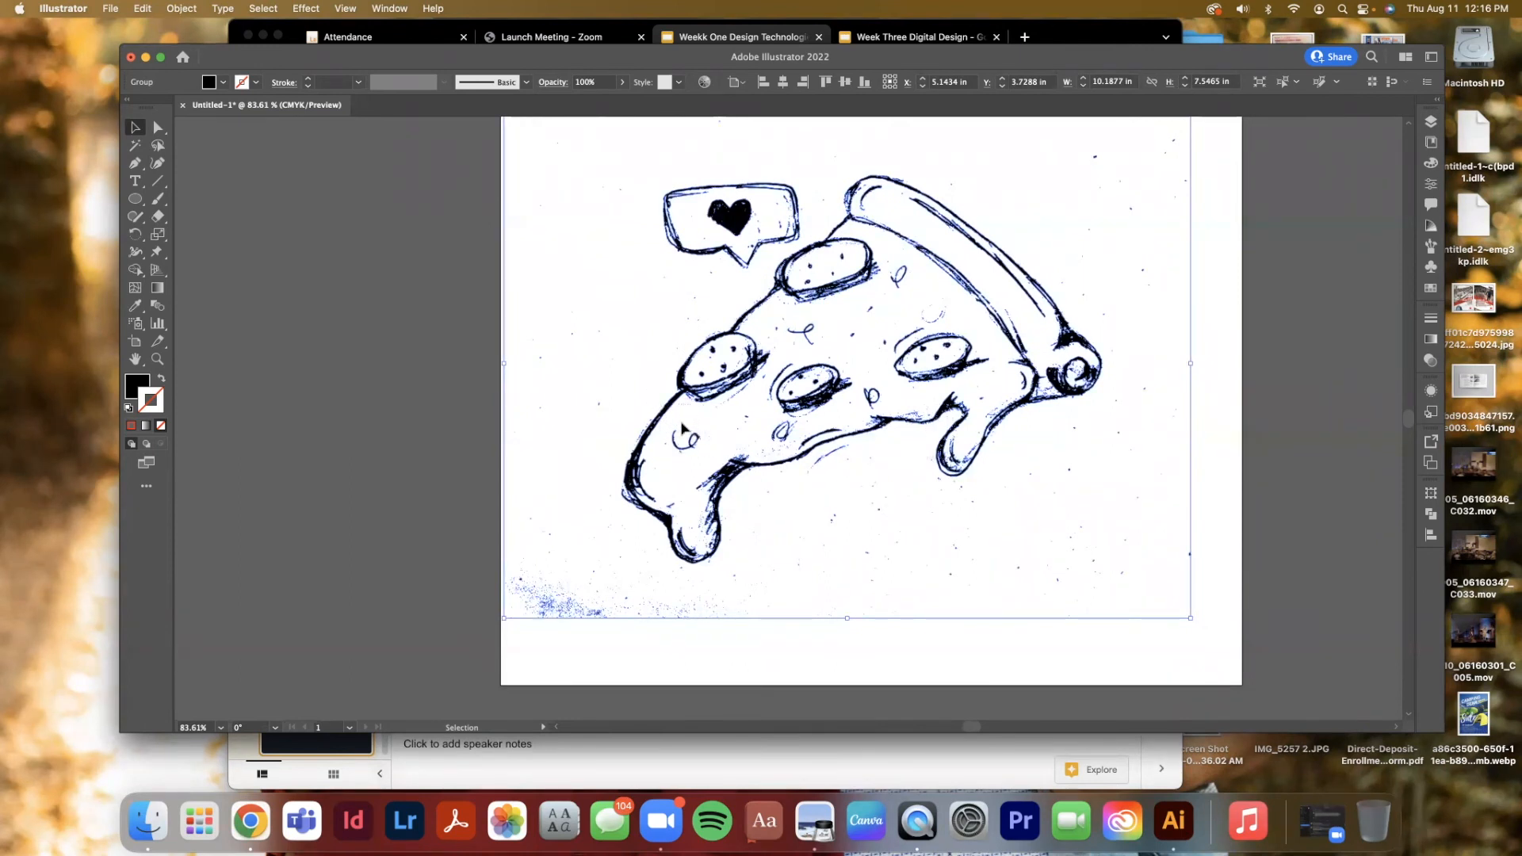
mouse_move(716, 393)
mouse_down()
mouse_move(752, 429)
mouse_move(722, 401)
mouse_up()
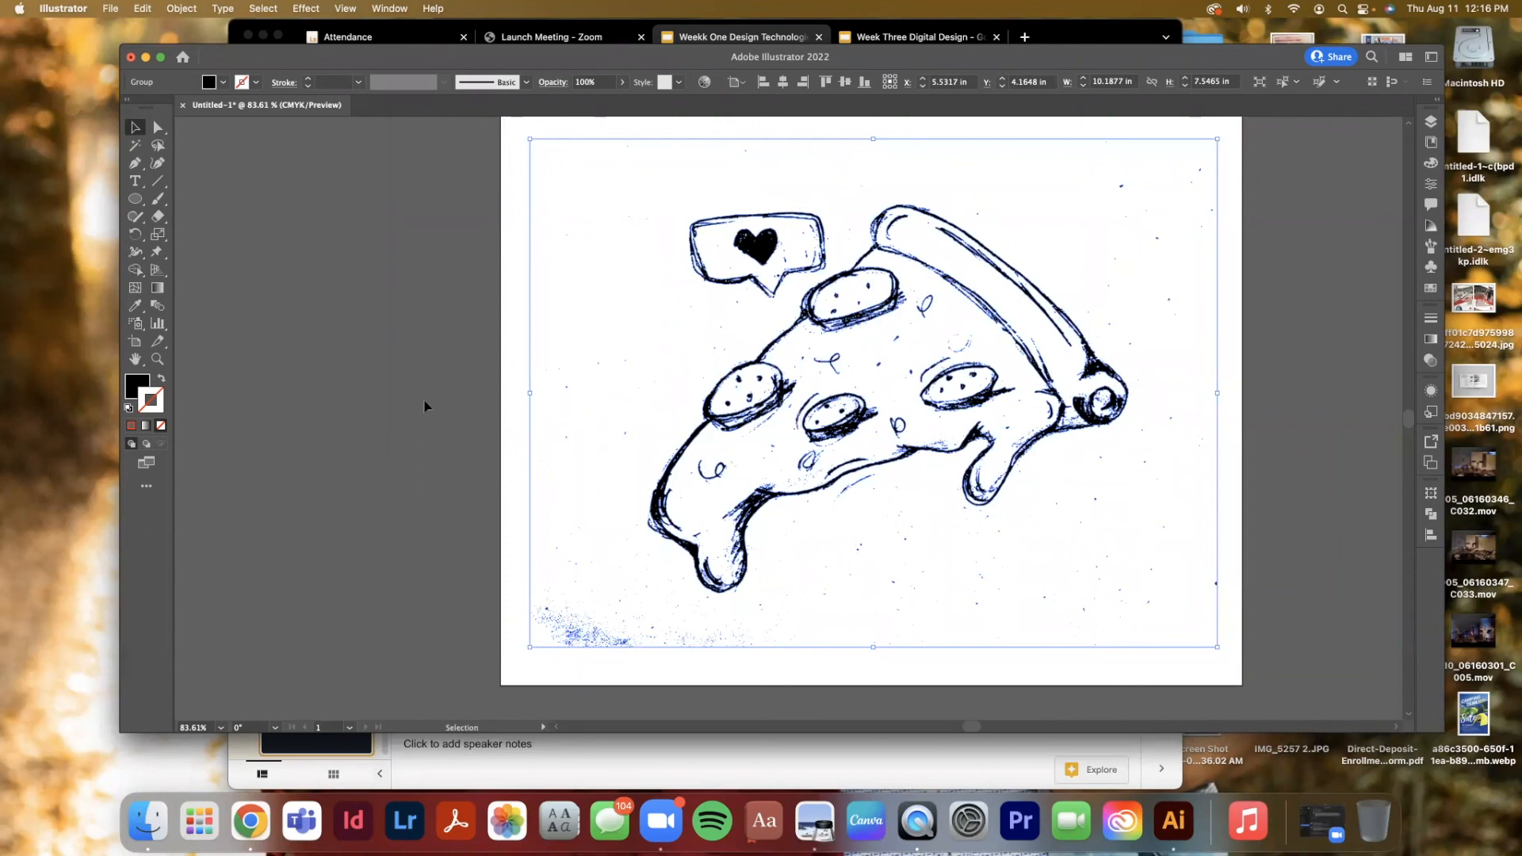
Select all and inspect the individual traced pieces such as the heart and speech bubble
key(super)
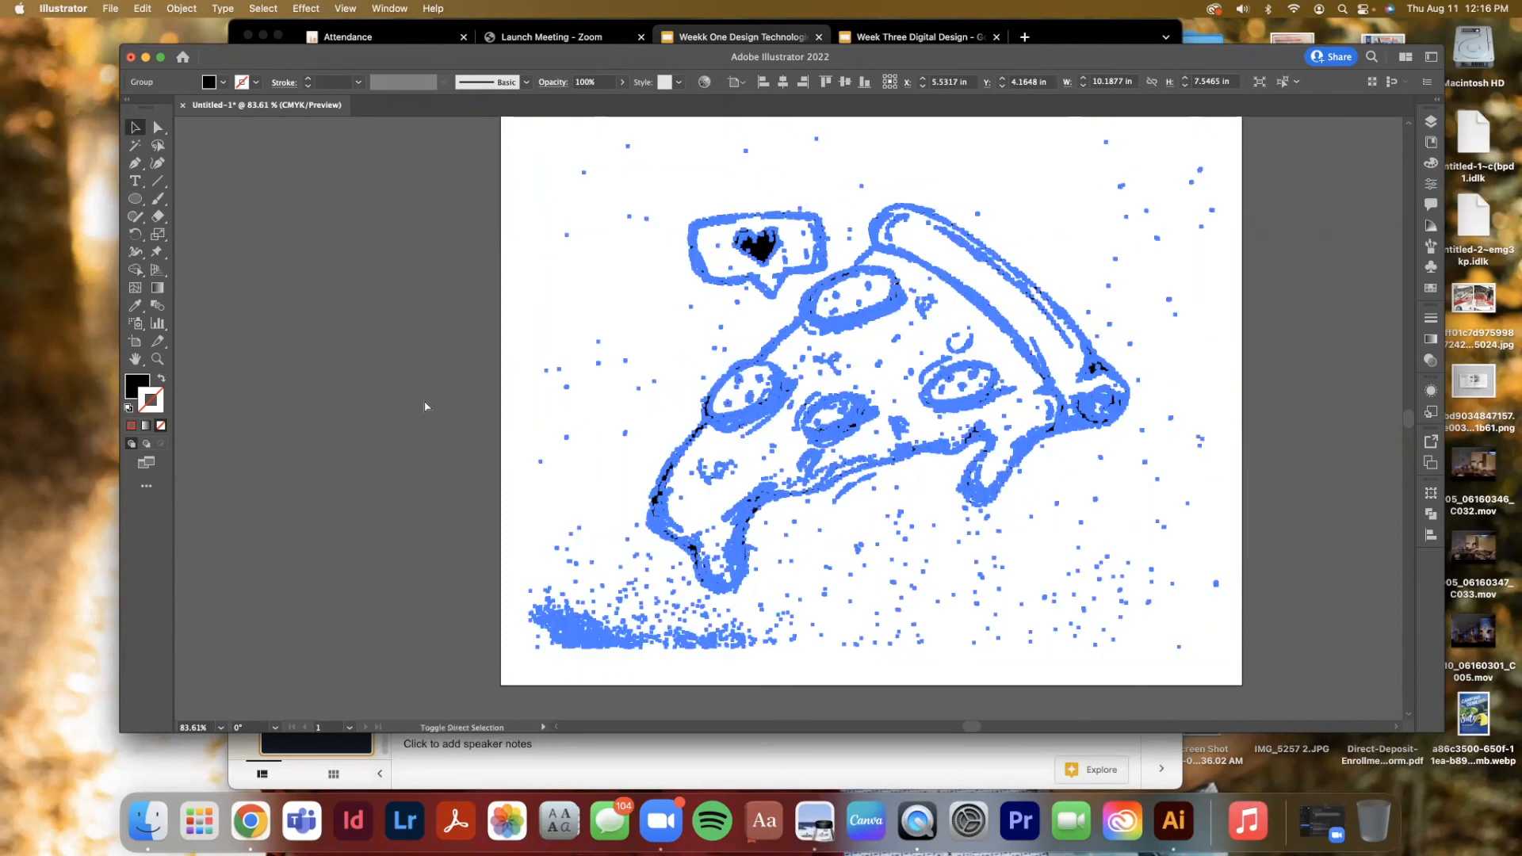
key(super+a)
click(462, 316)
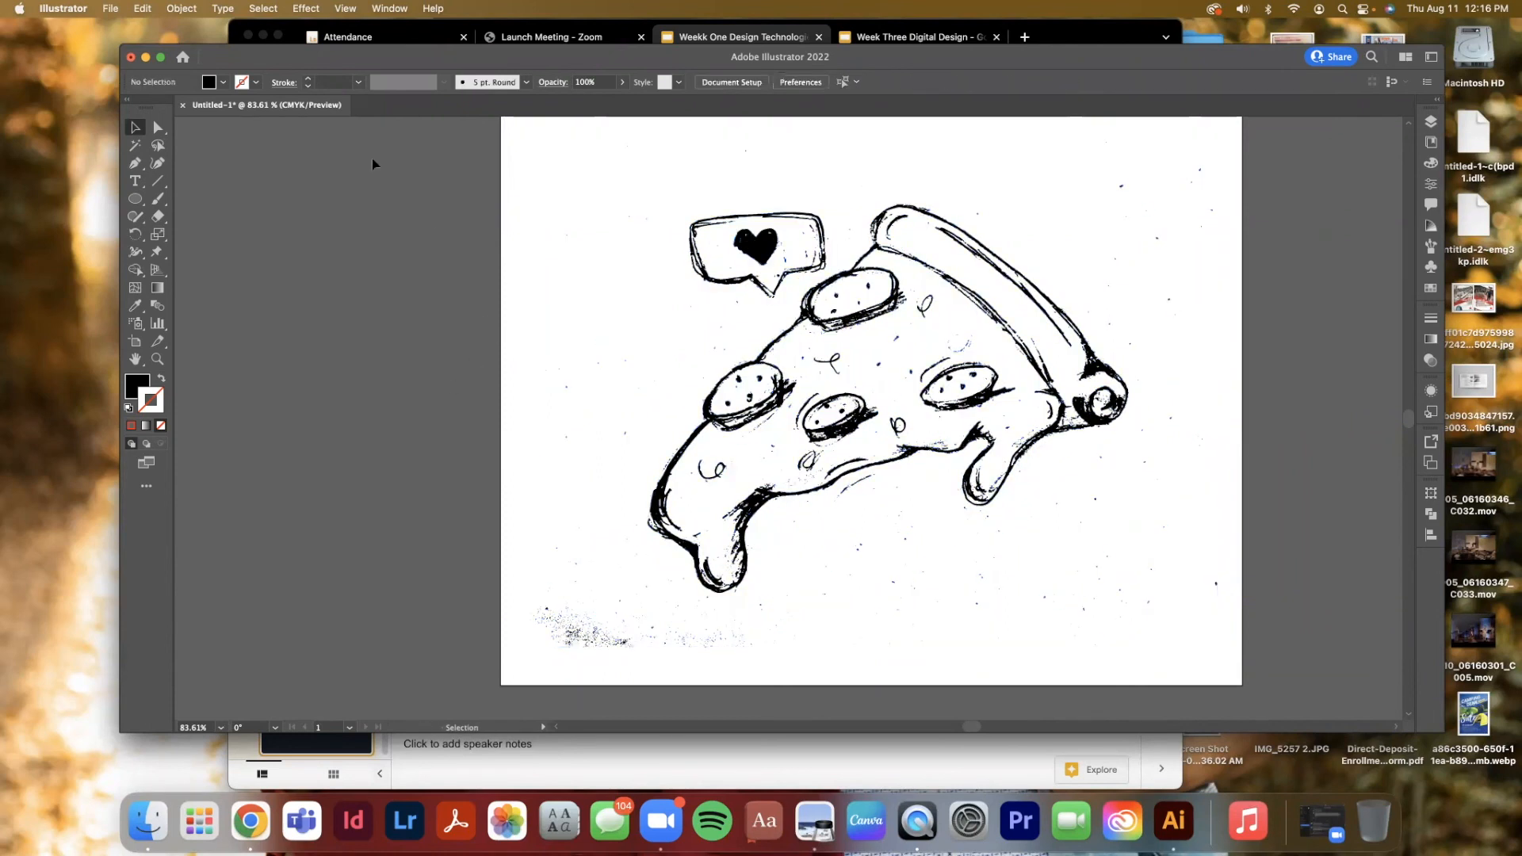
click(180, 8)
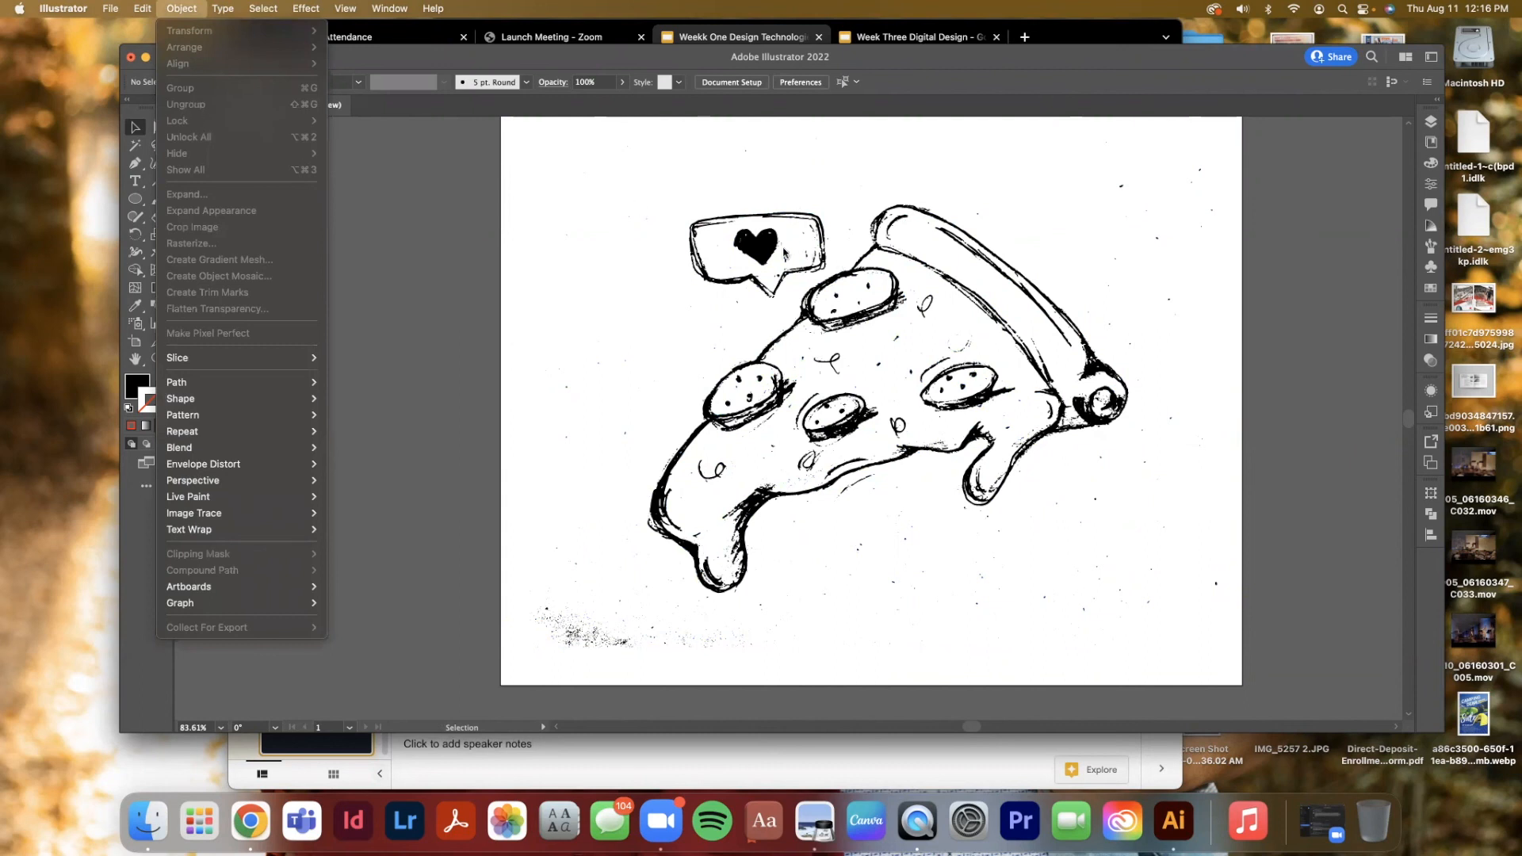
click(602, 236)
click(739, 245)
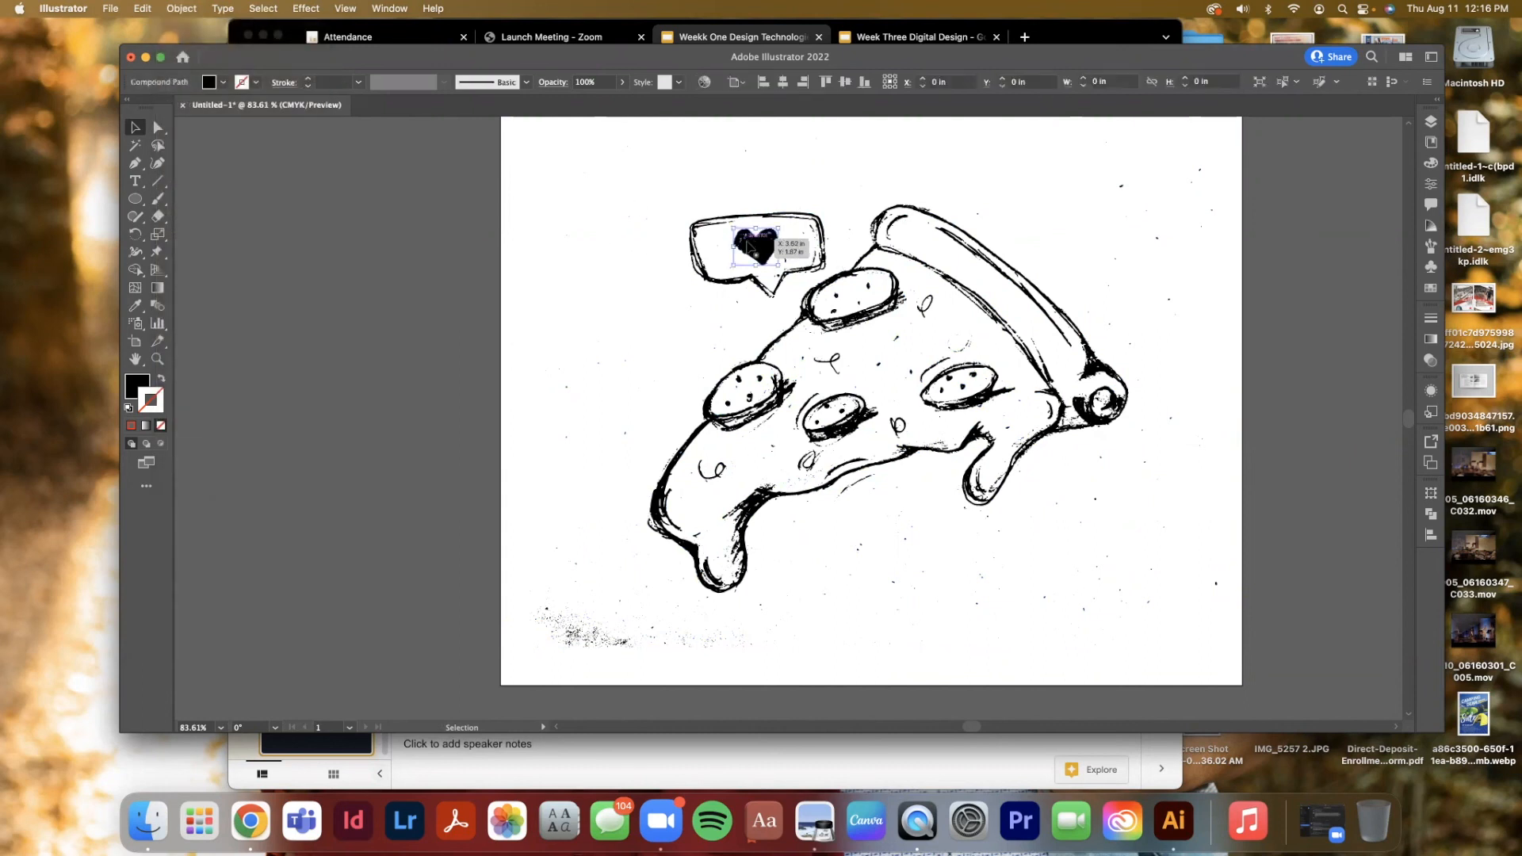
click(691, 273)
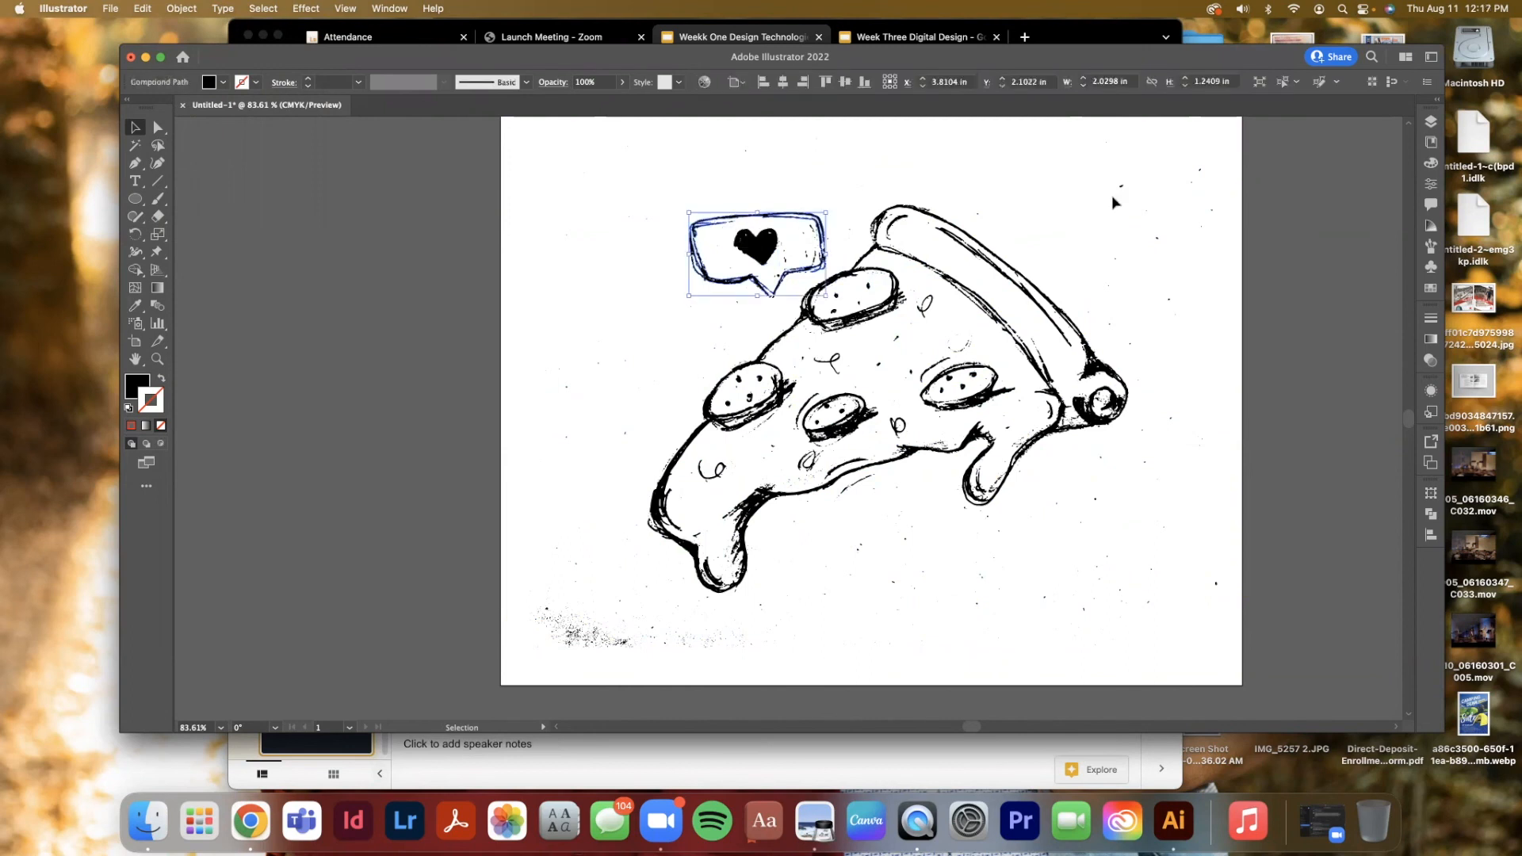
click(1042, 154)
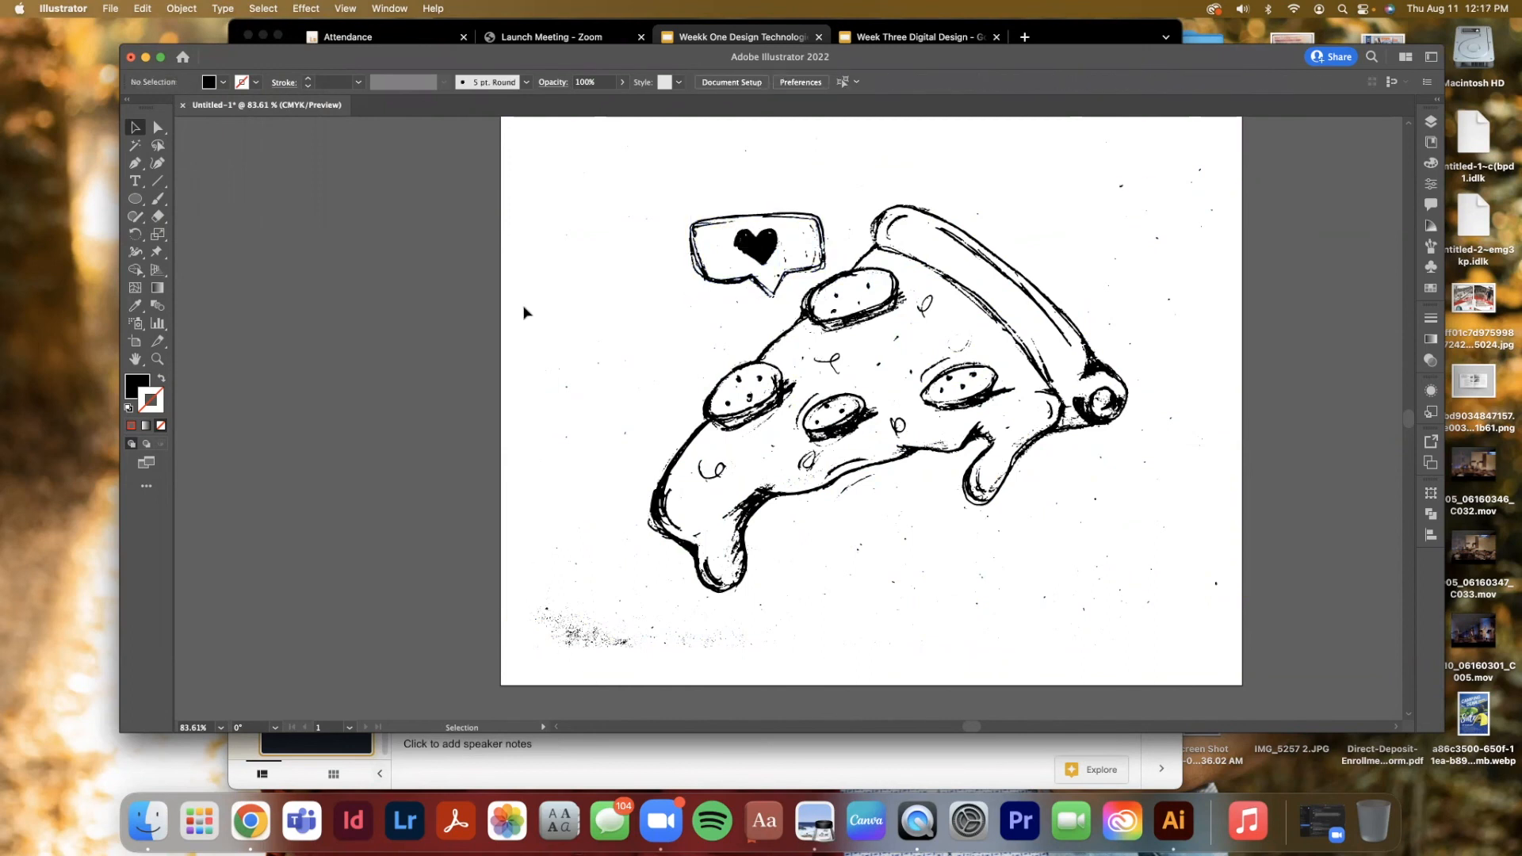
Select and delete the stray specks scattered across the lower part of the artboard
click(642, 665)
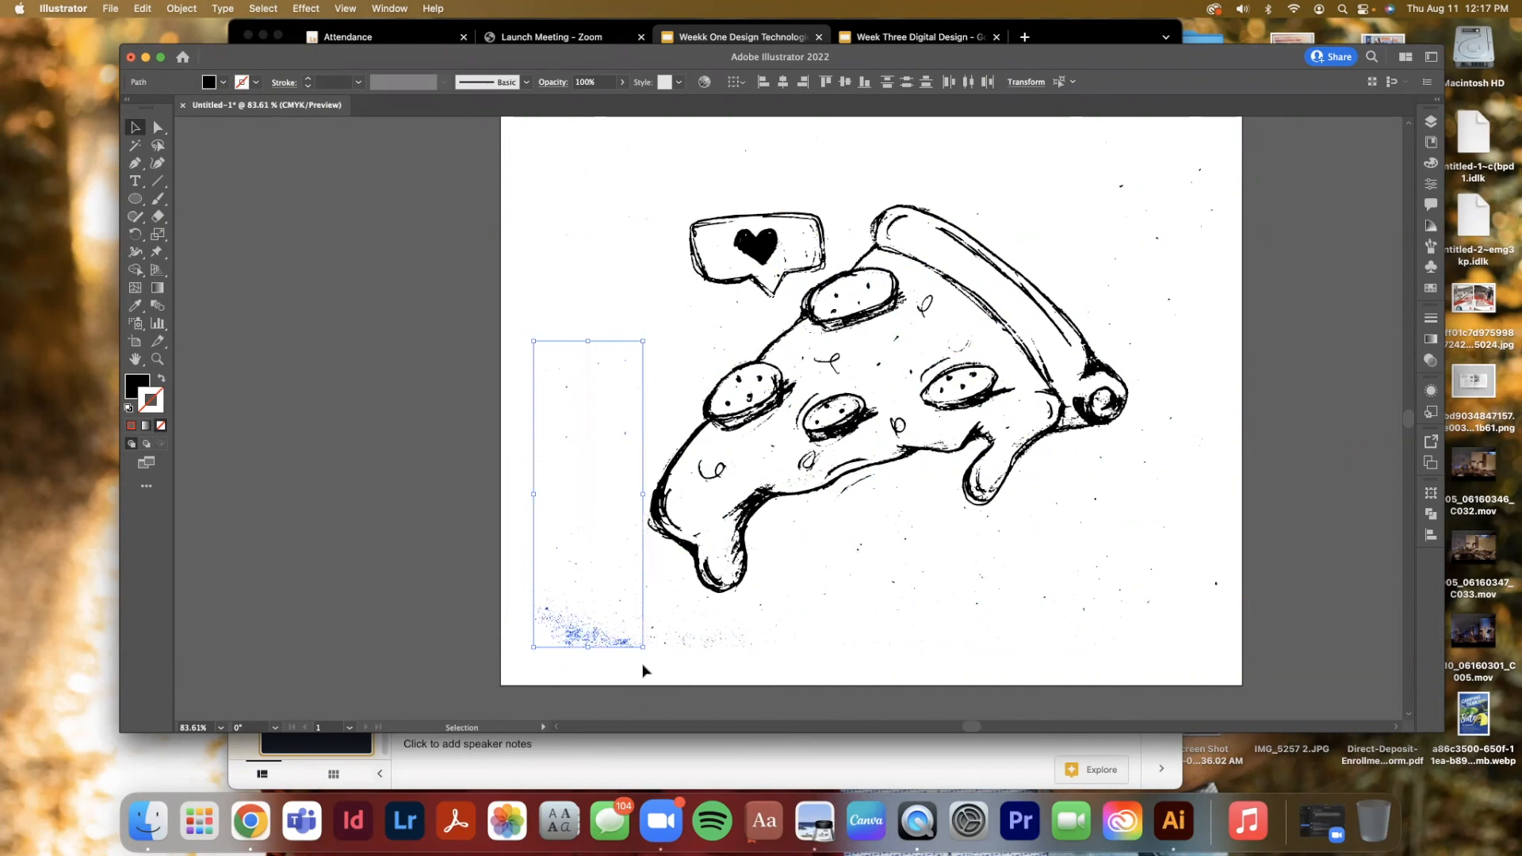
key(BackSpace)
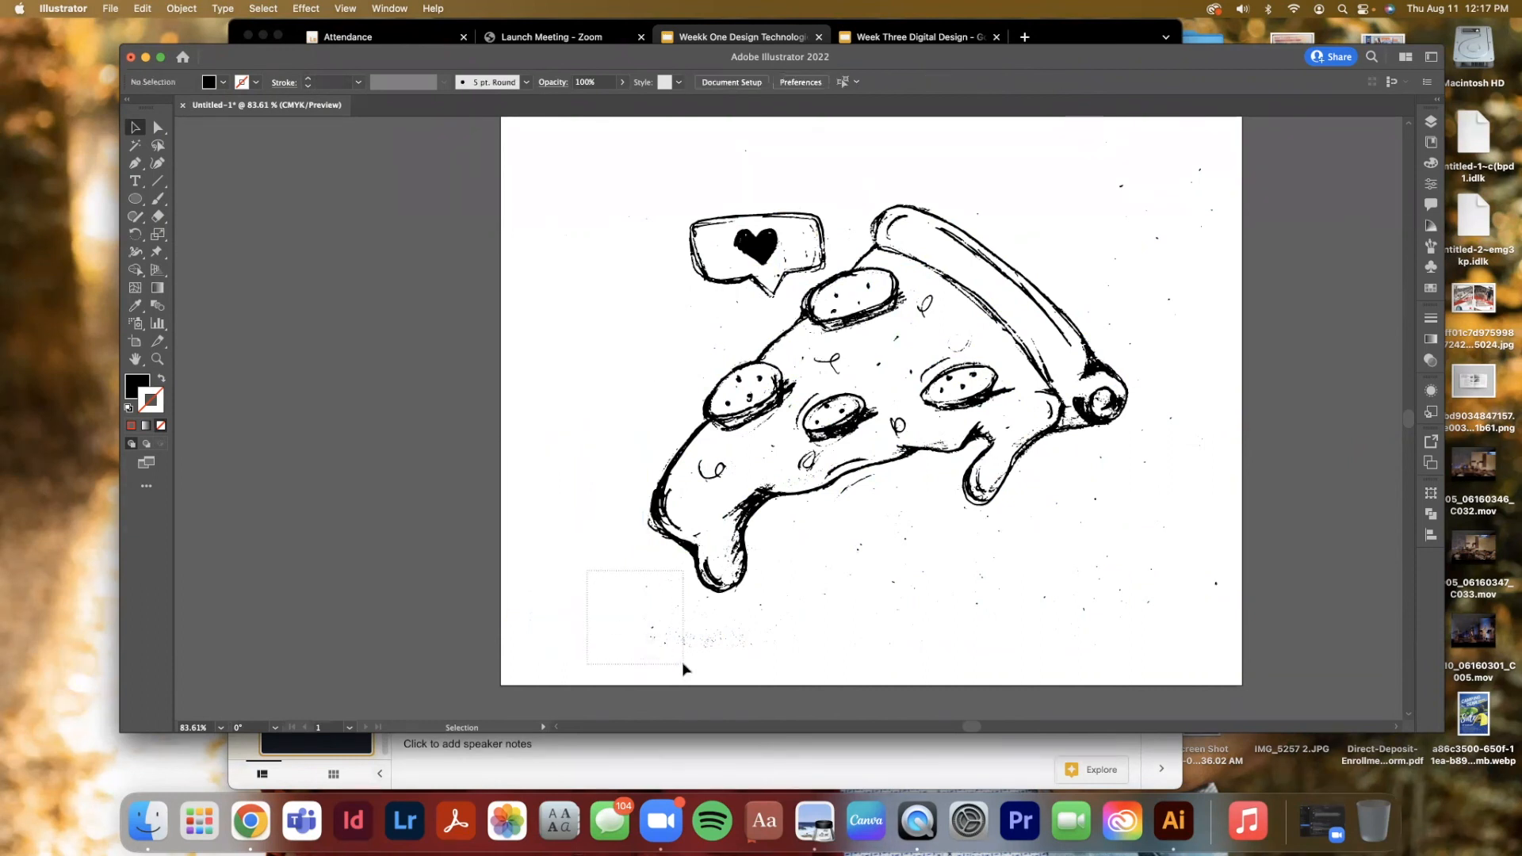
drag(798, 670, 652, 599)
key(BackSpace)
drag(1211, 670, 842, 520)
drag(980, 652, 809, 567)
key(BackSpace)
drag(1239, 636, 1047, 436)
key(BackSpace)
Select and delete the remaining stray specks around the crust end and above the speech bubble
drag(1098, 141, 1213, 313)
key(BackSpace)
drag(1107, 168, 1188, 347)
key(BackSpace)
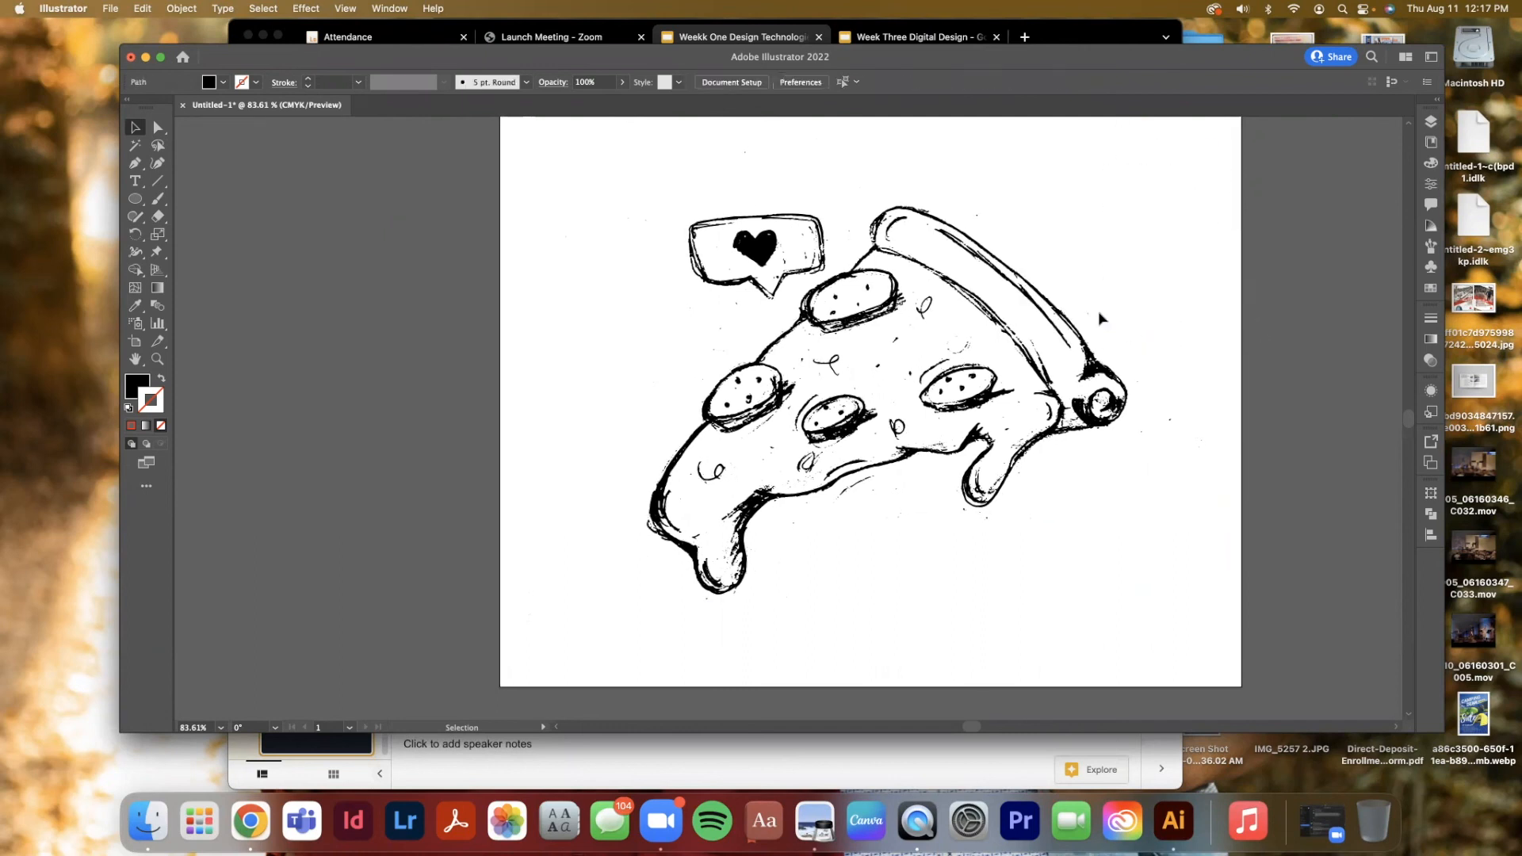
click(1088, 313)
key(BackSpace)
click(978, 216)
key(BackSpace)
drag(1206, 455, 1137, 402)
key(BackSpace)
click(1140, 385)
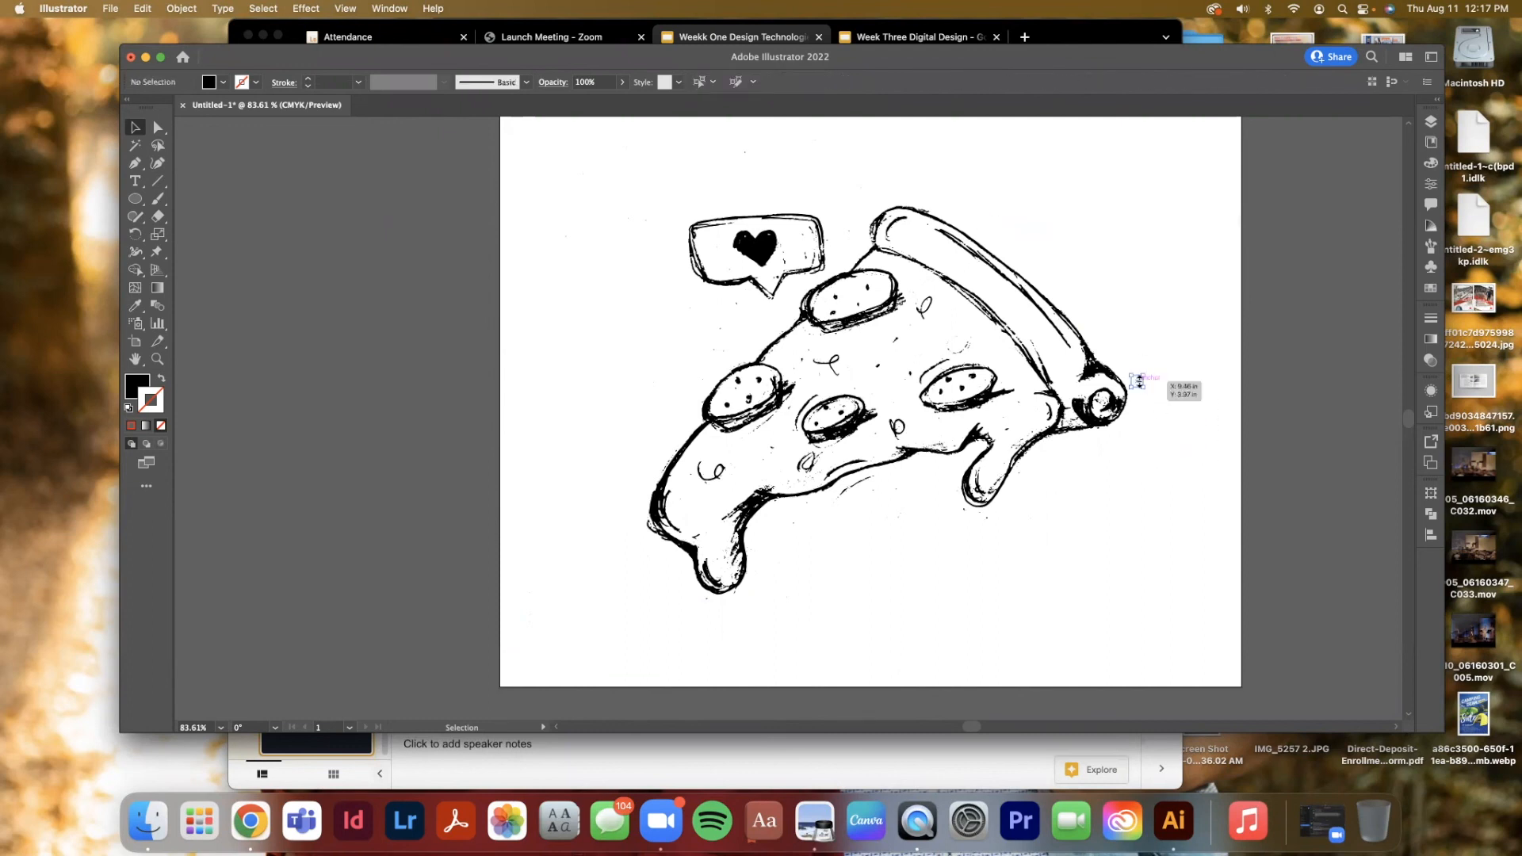
key(BackSpace)
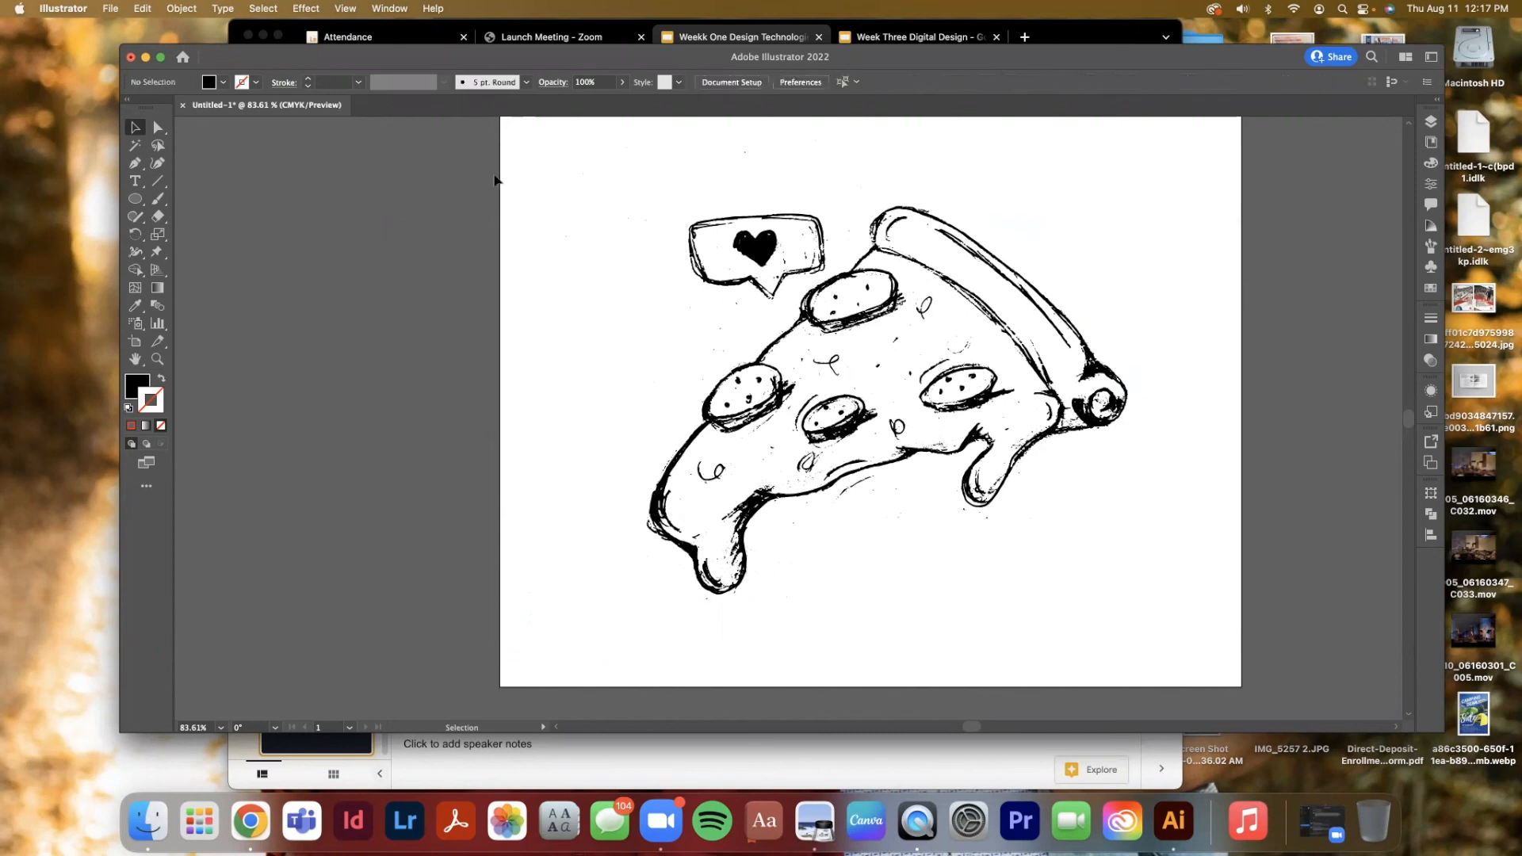
drag(690, 139, 856, 248)
key(BackSpace)
key(BackSpace)
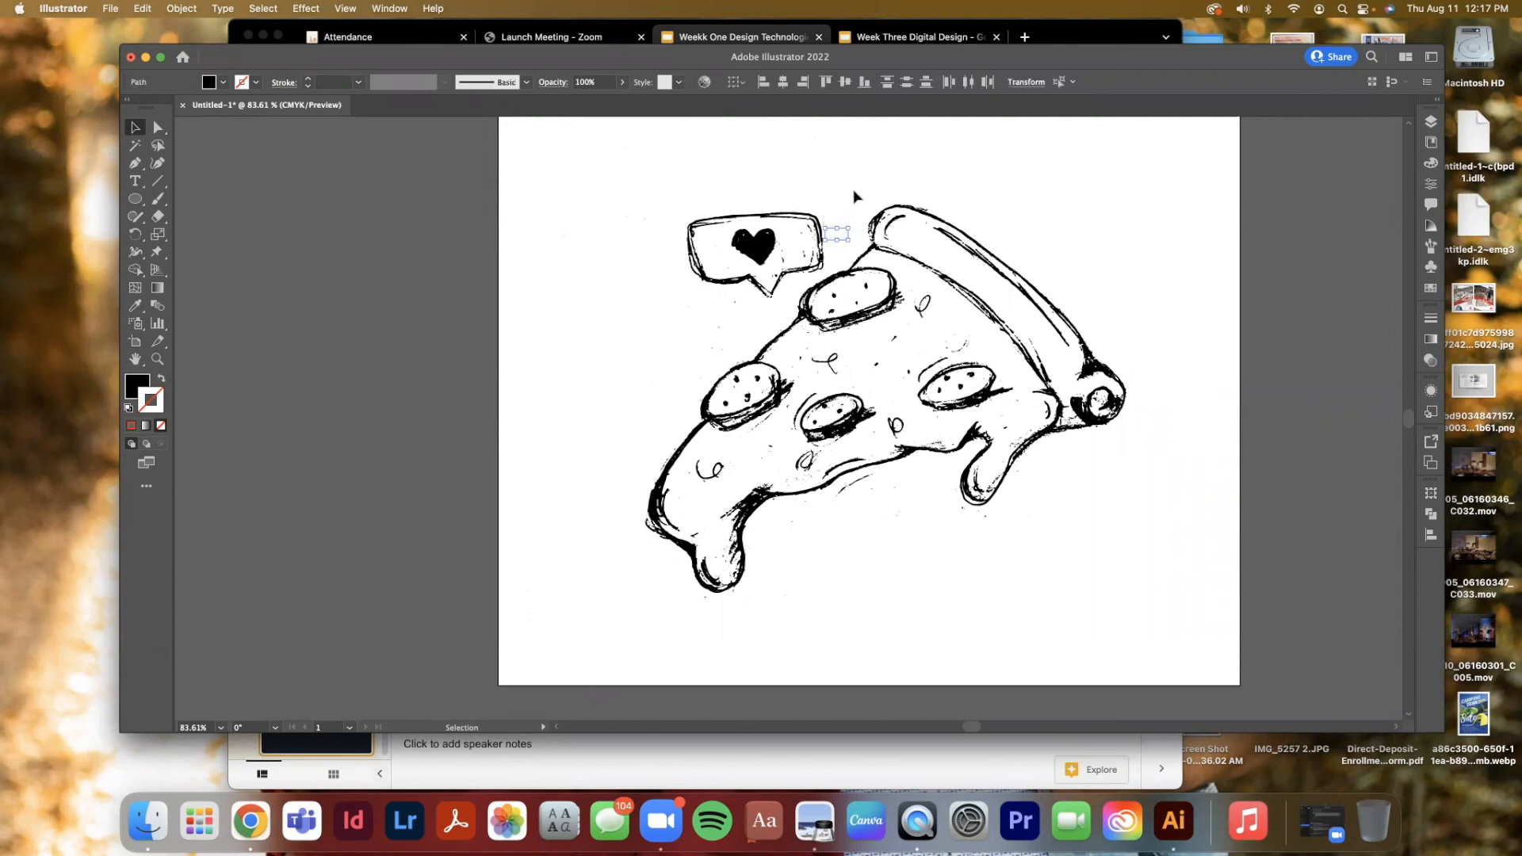
key(BackSpace)
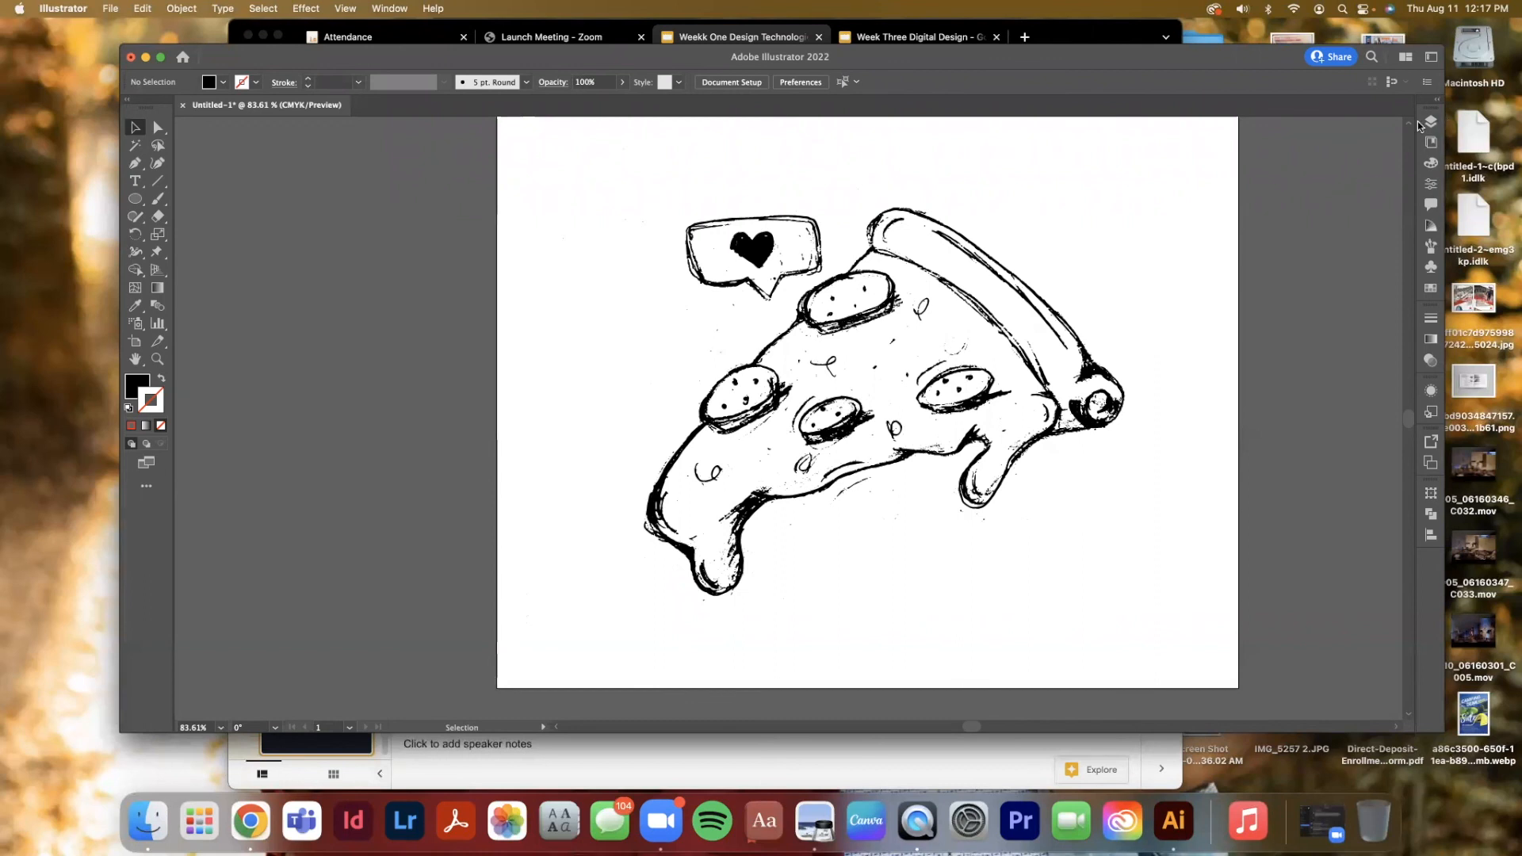
Select and delete the stray specks beside the left pepperoni and under the cheese drip
scroll(1160, 306, right, 5)
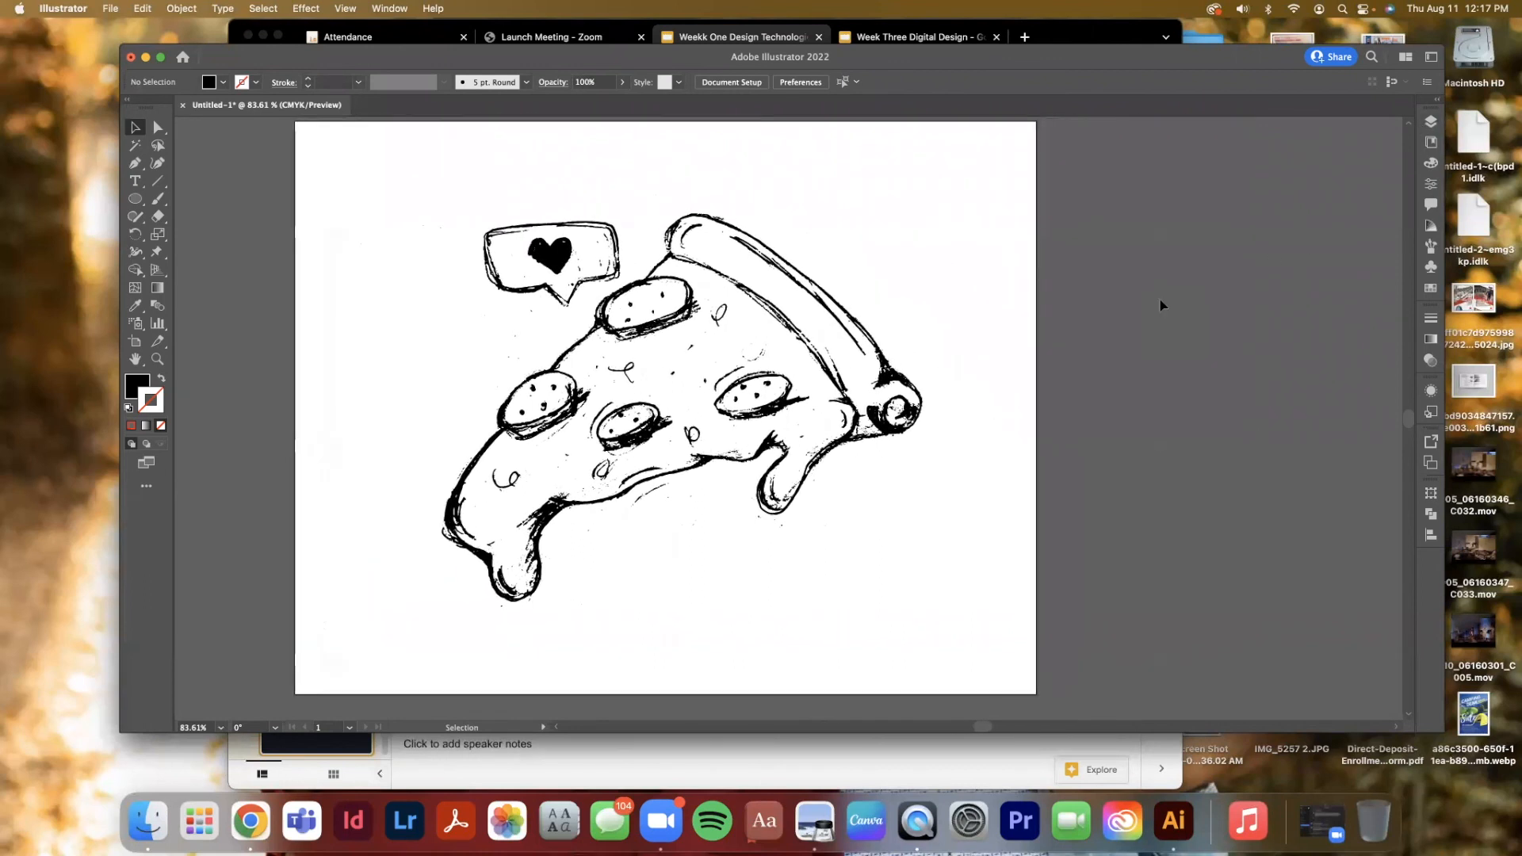
scroll(1160, 306, right, 1)
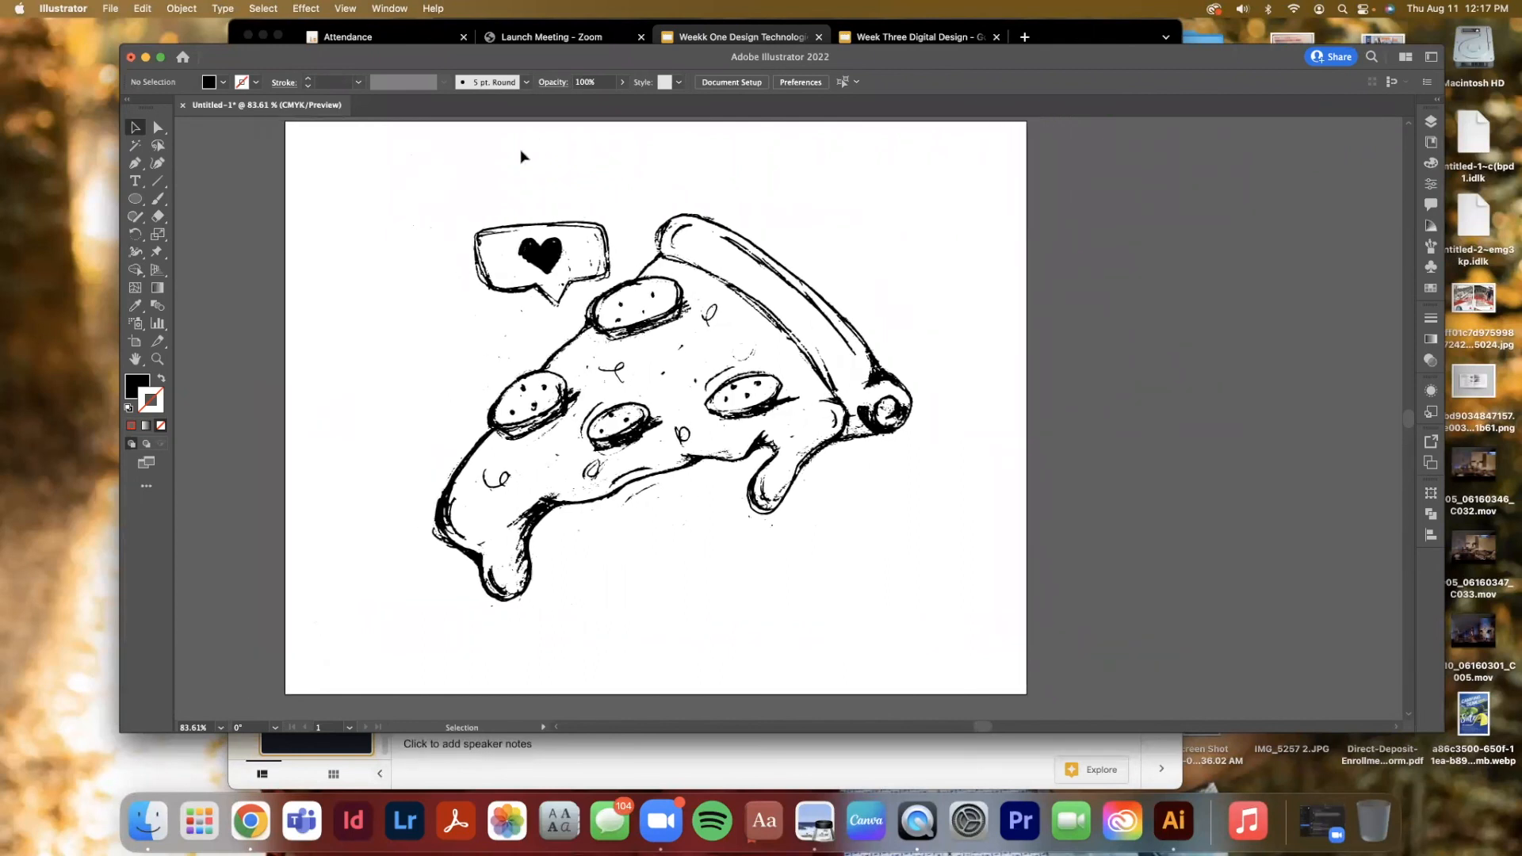
drag(446, 209, 617, 314)
drag(618, 309, 618, 308)
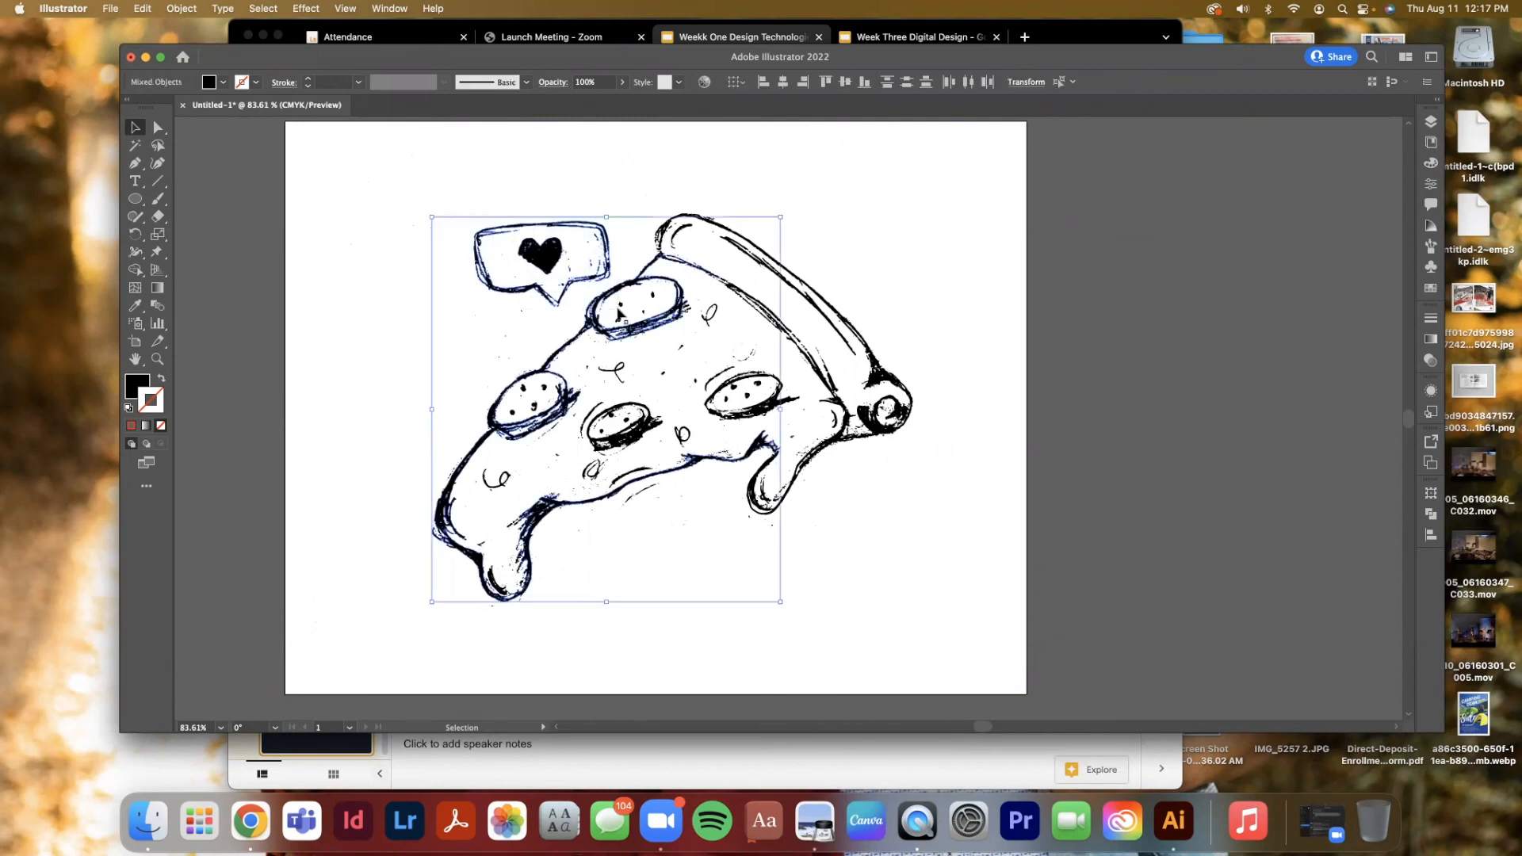
click(569, 182)
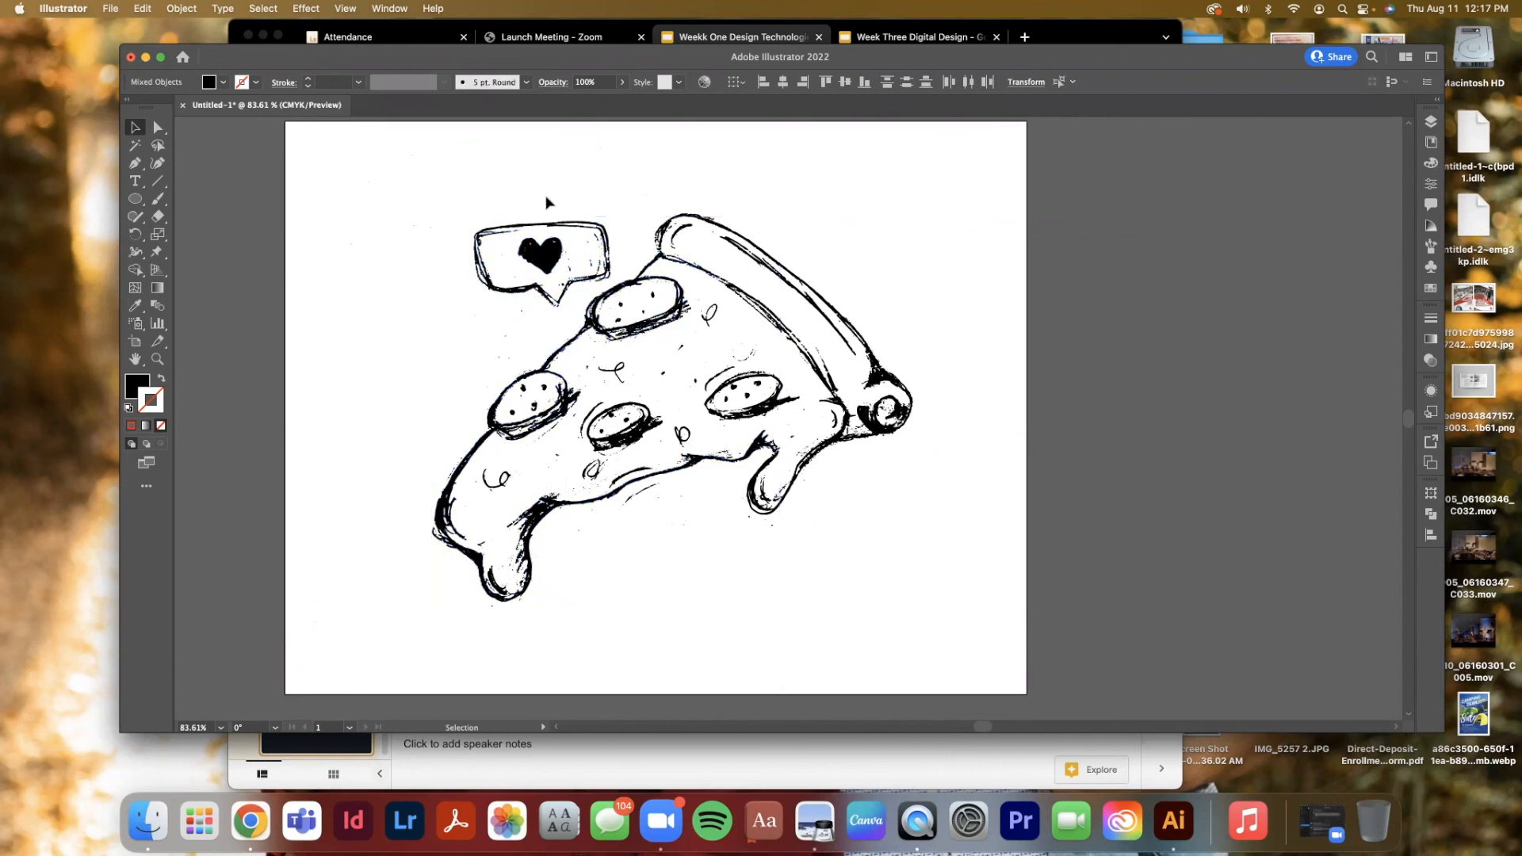
drag(478, 314, 542, 360)
key(Delete)
drag(546, 322, 574, 336)
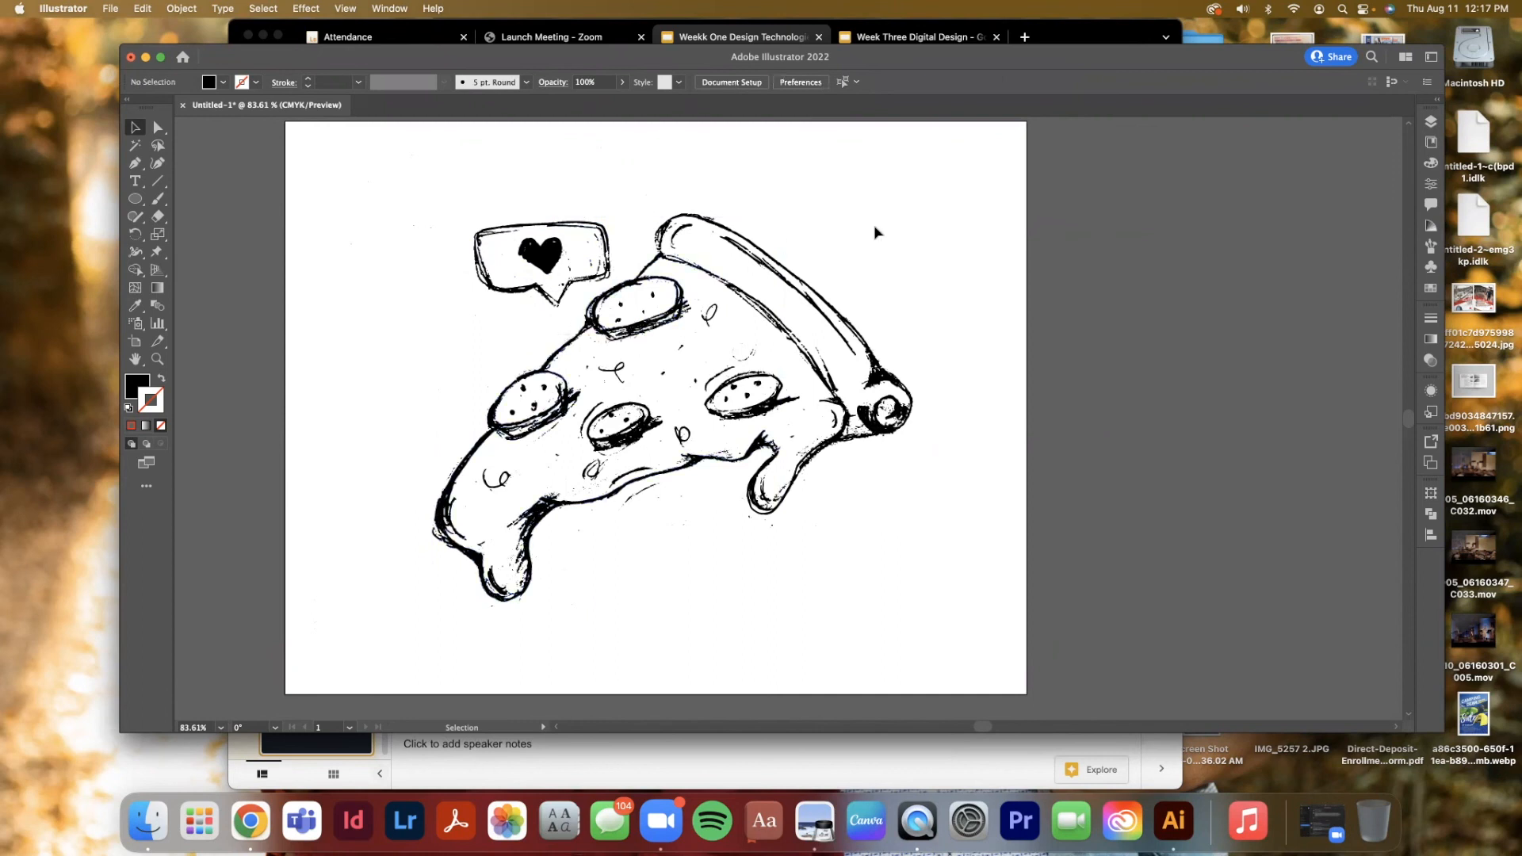
drag(766, 540, 750, 520)
key(Delete)
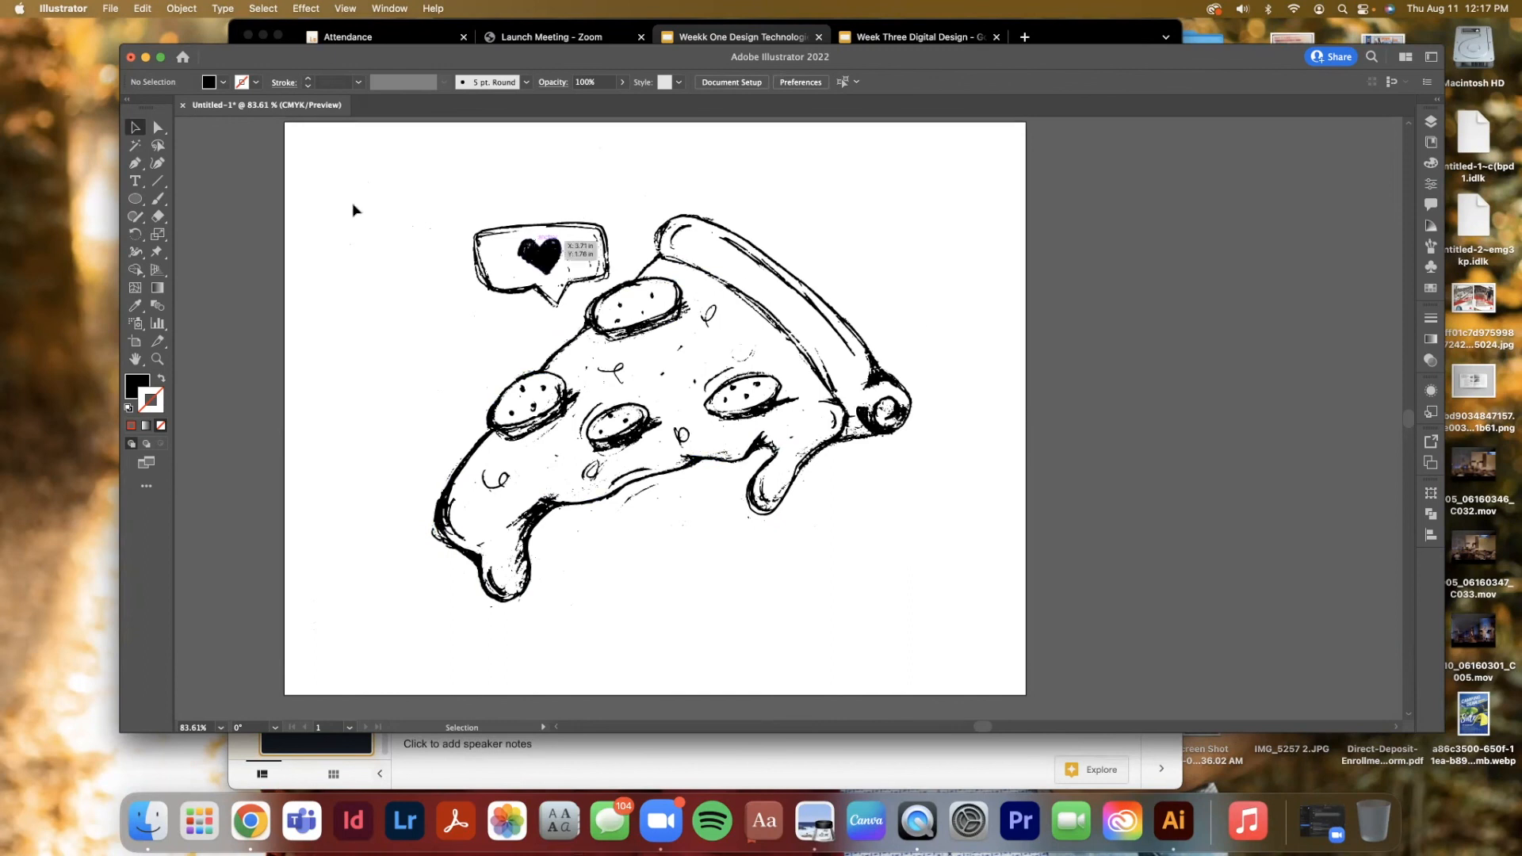
Inspect individual traced paths such as the top pepperoni outline and the speech bubble's anchor points
scroll(218, 180, up, 1)
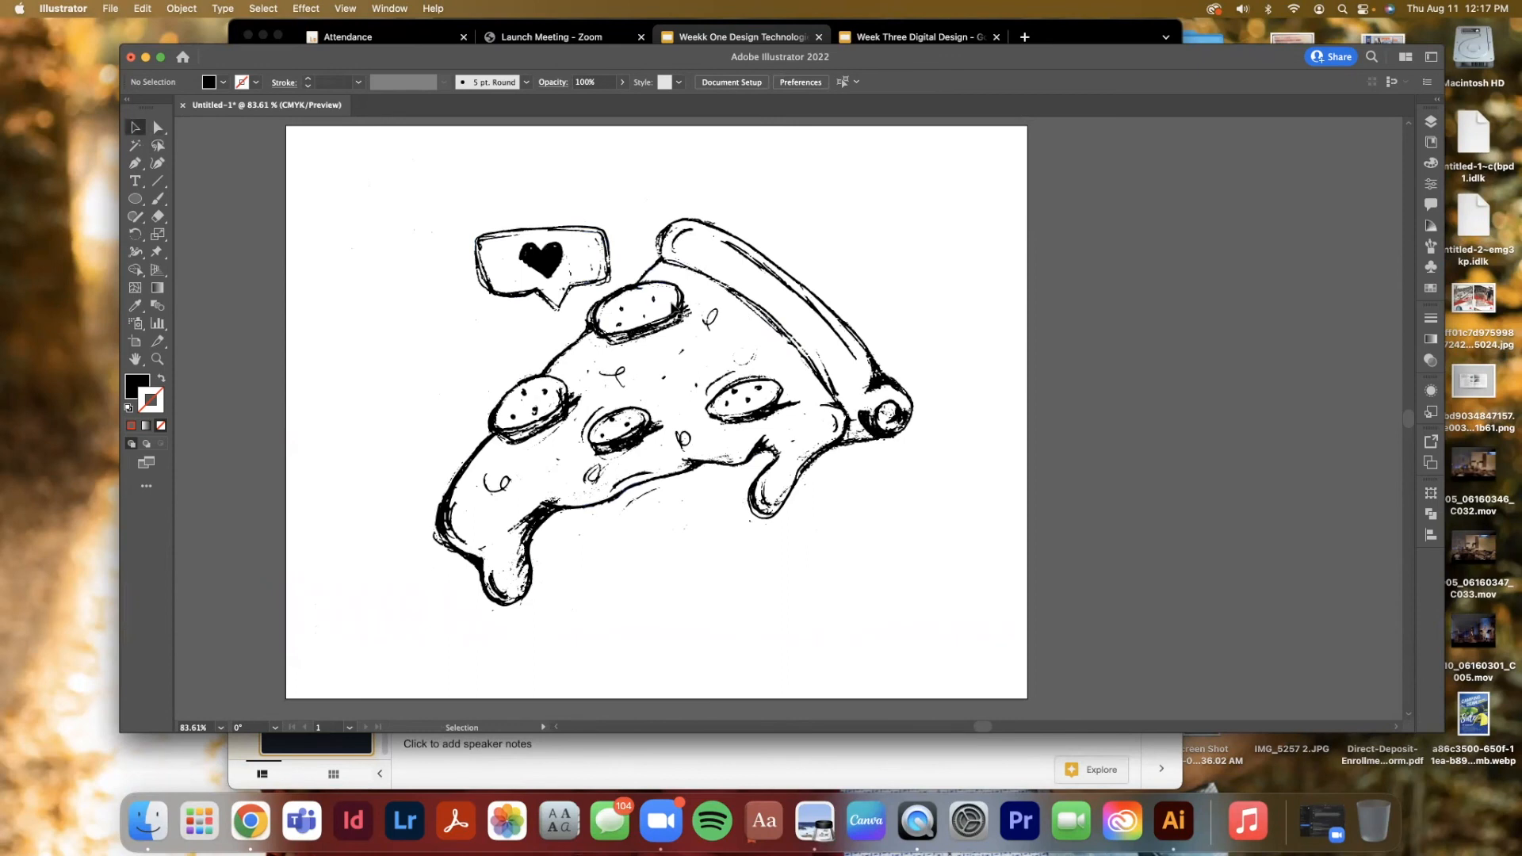
click(621, 306)
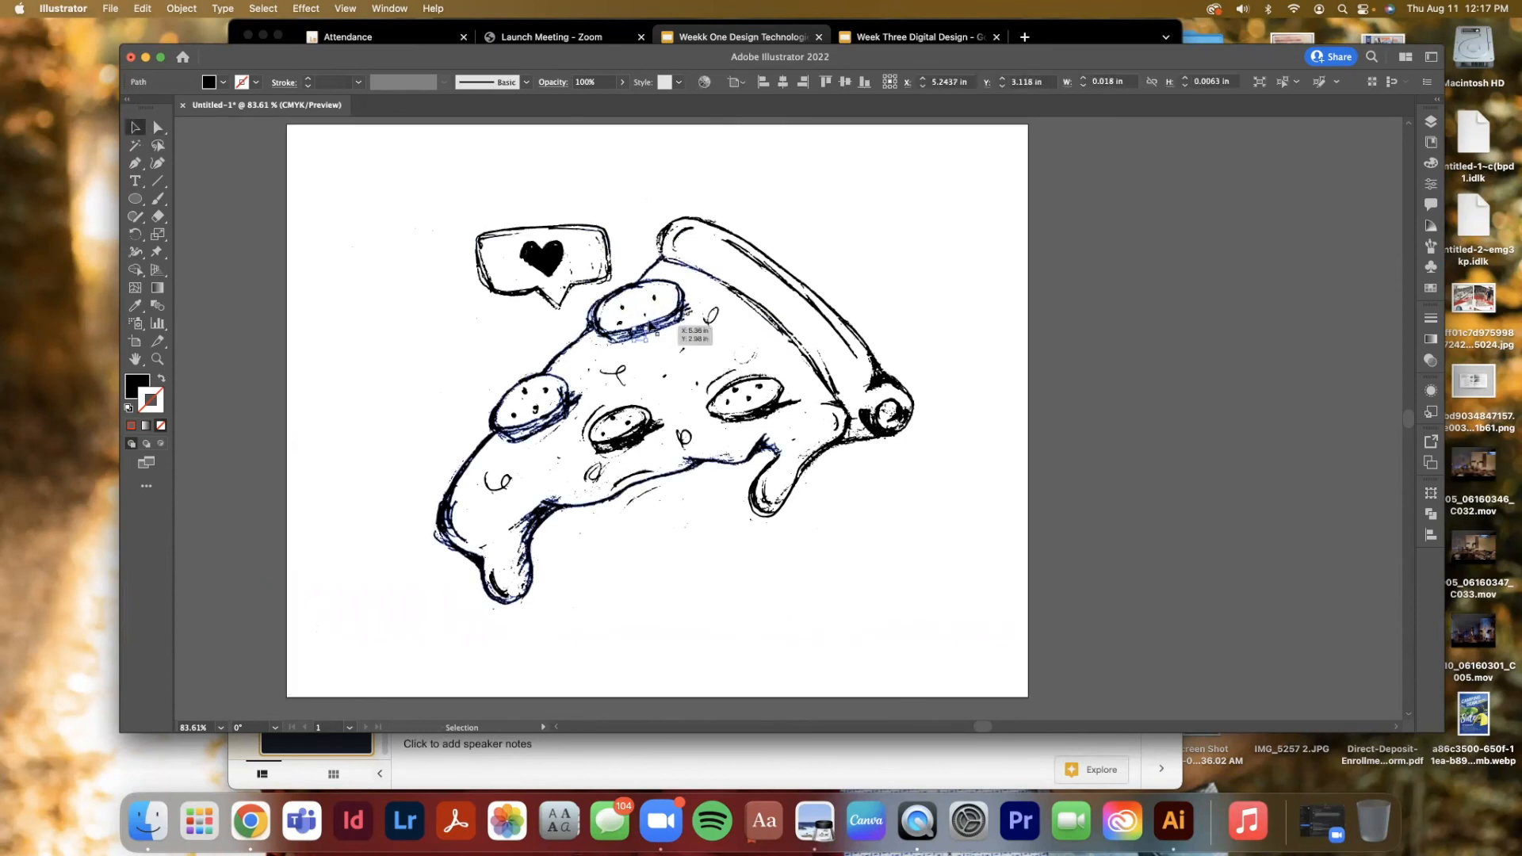
click(315, 195)
click(159, 128)
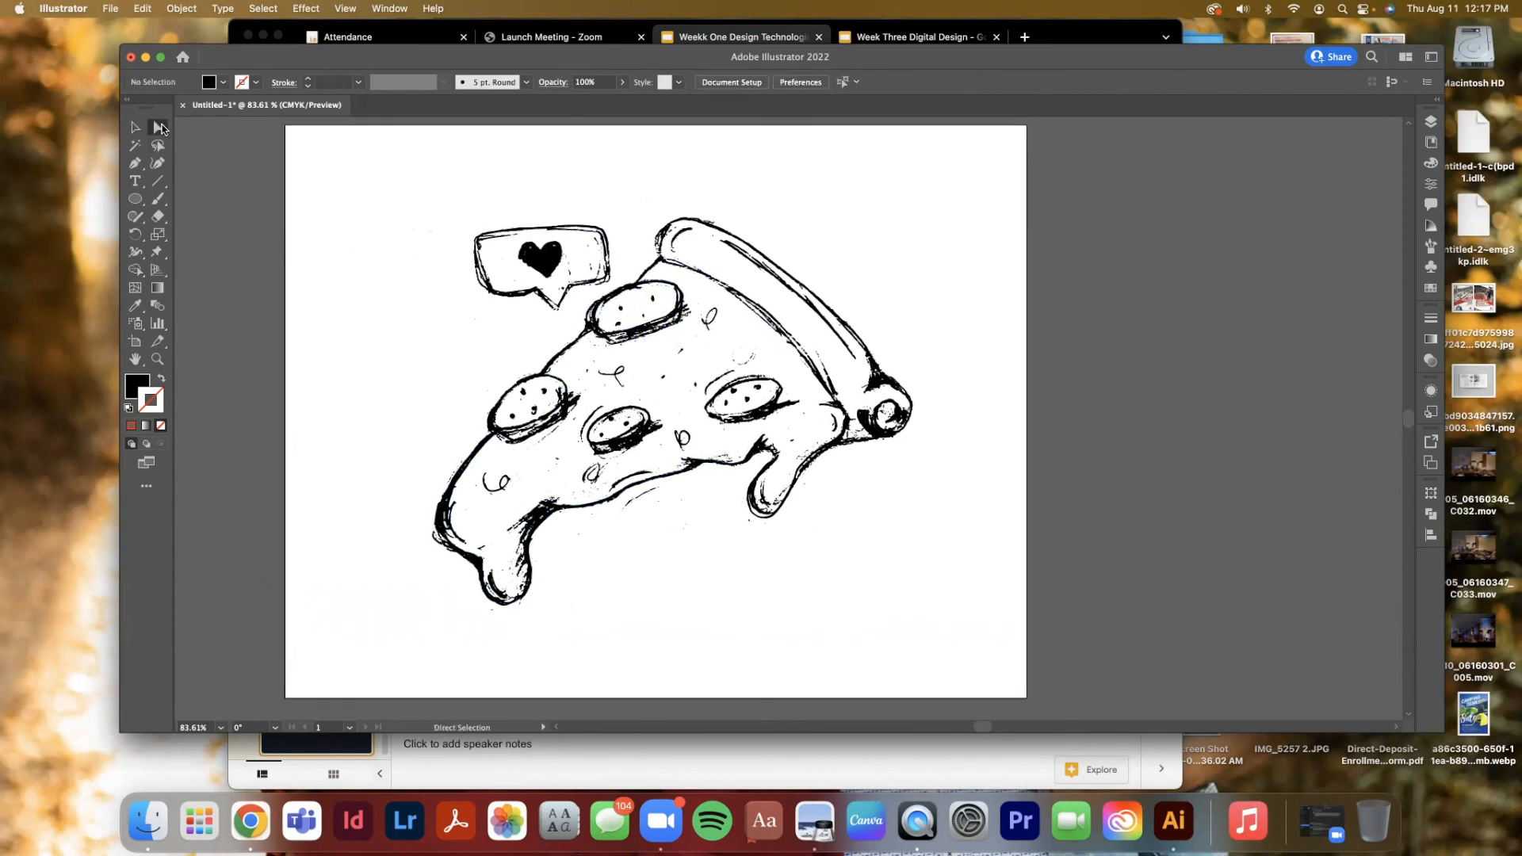
click(557, 268)
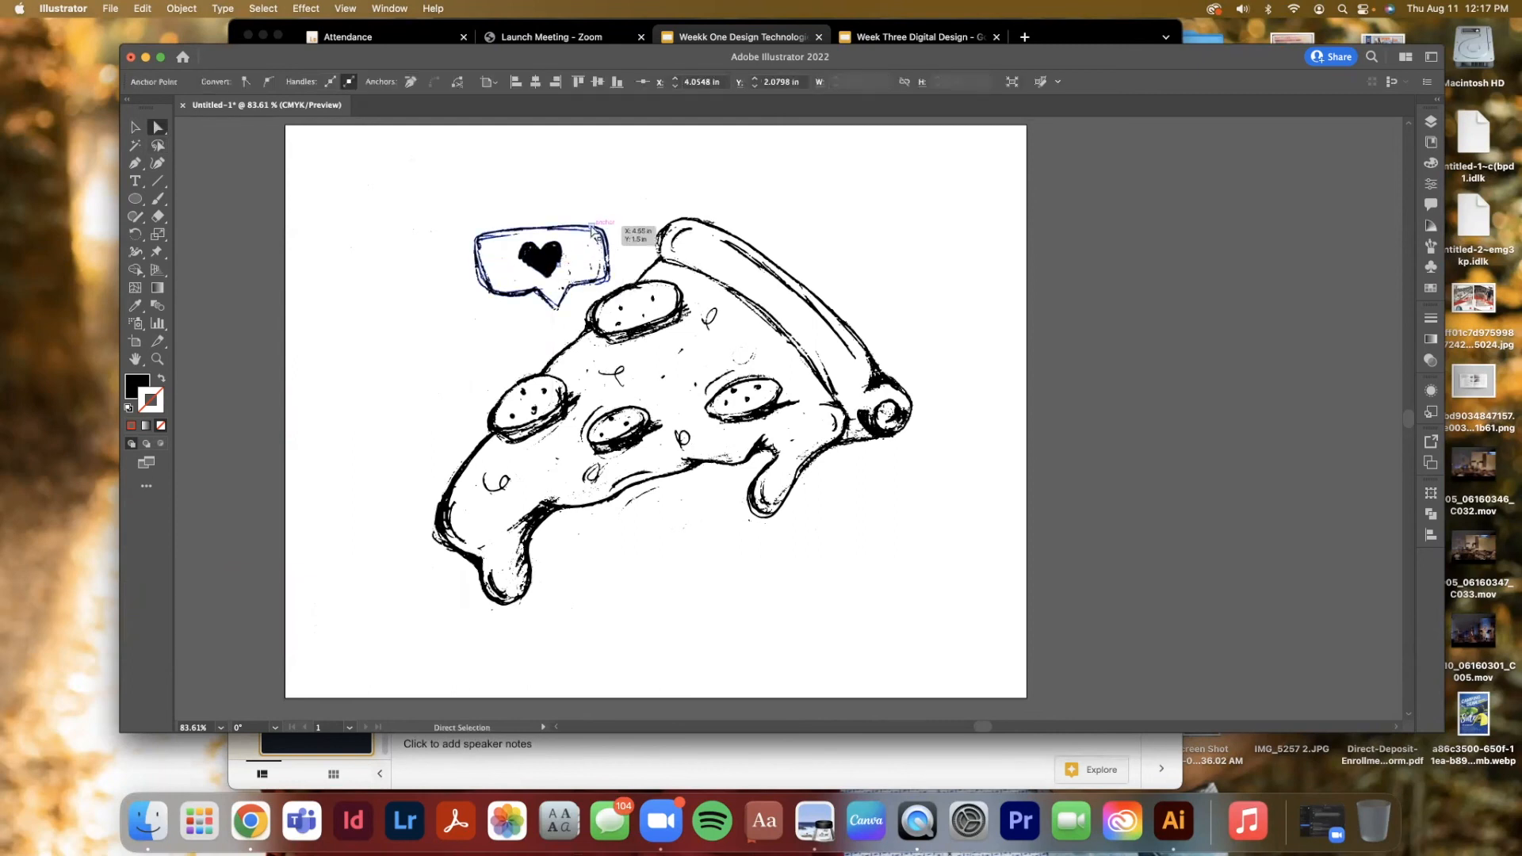
click(806, 232)
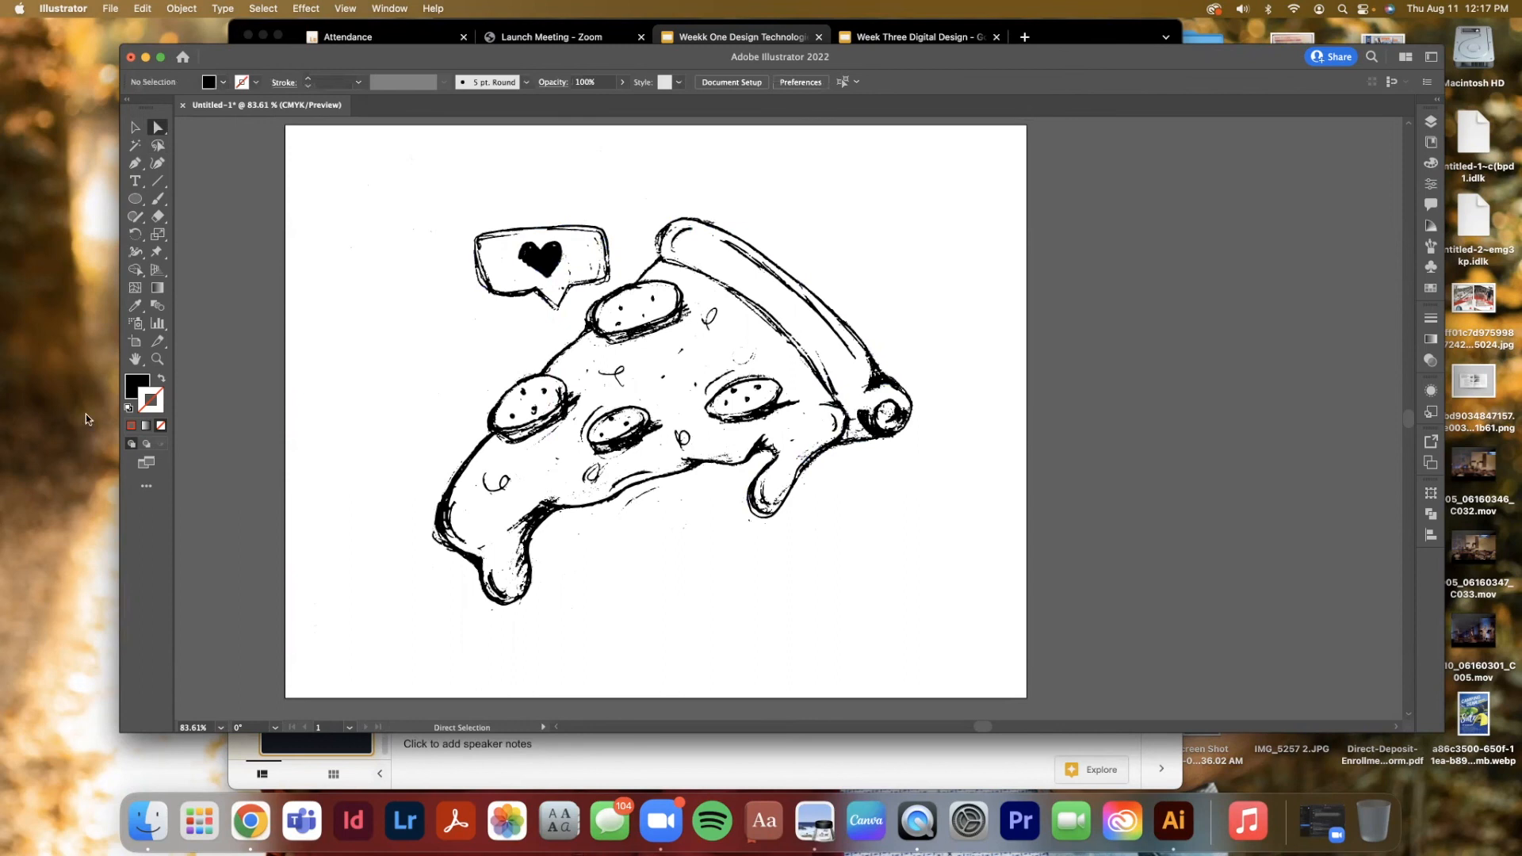
Zoom in on the crust's top edge and nudge an anchor point of the crust outline with Direct Selection
click(157, 360)
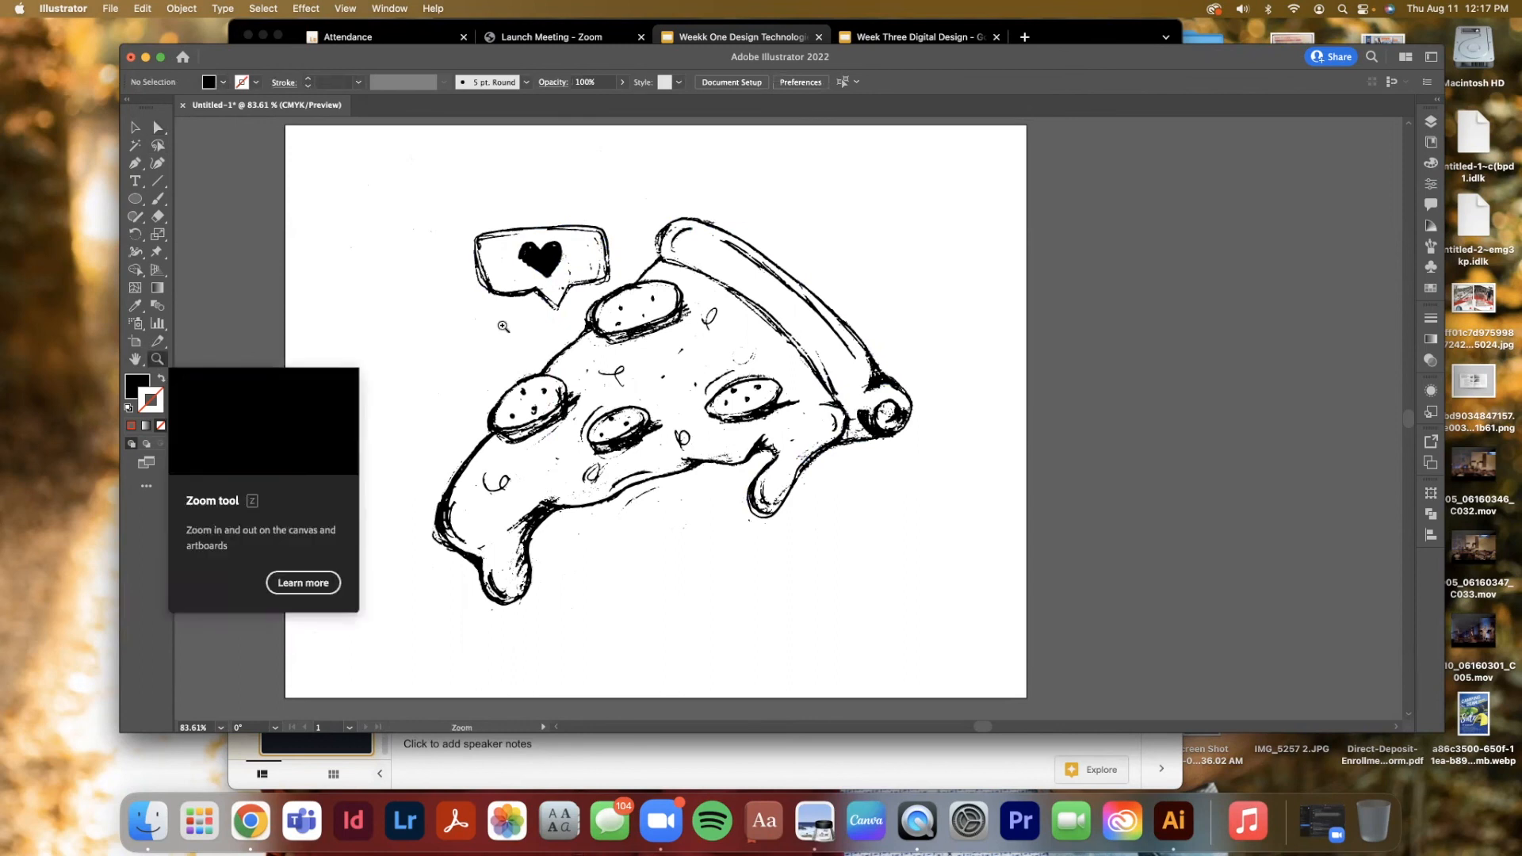
mouse_move(680, 234)
mouse_down()
mouse_move(788, 323)
mouse_move(885, 464)
mouse_move(841, 405)
mouse_move(864, 424)
mouse_move(431, 187)
mouse_move(454, 214)
mouse_move(441, 211)
mouse_up()
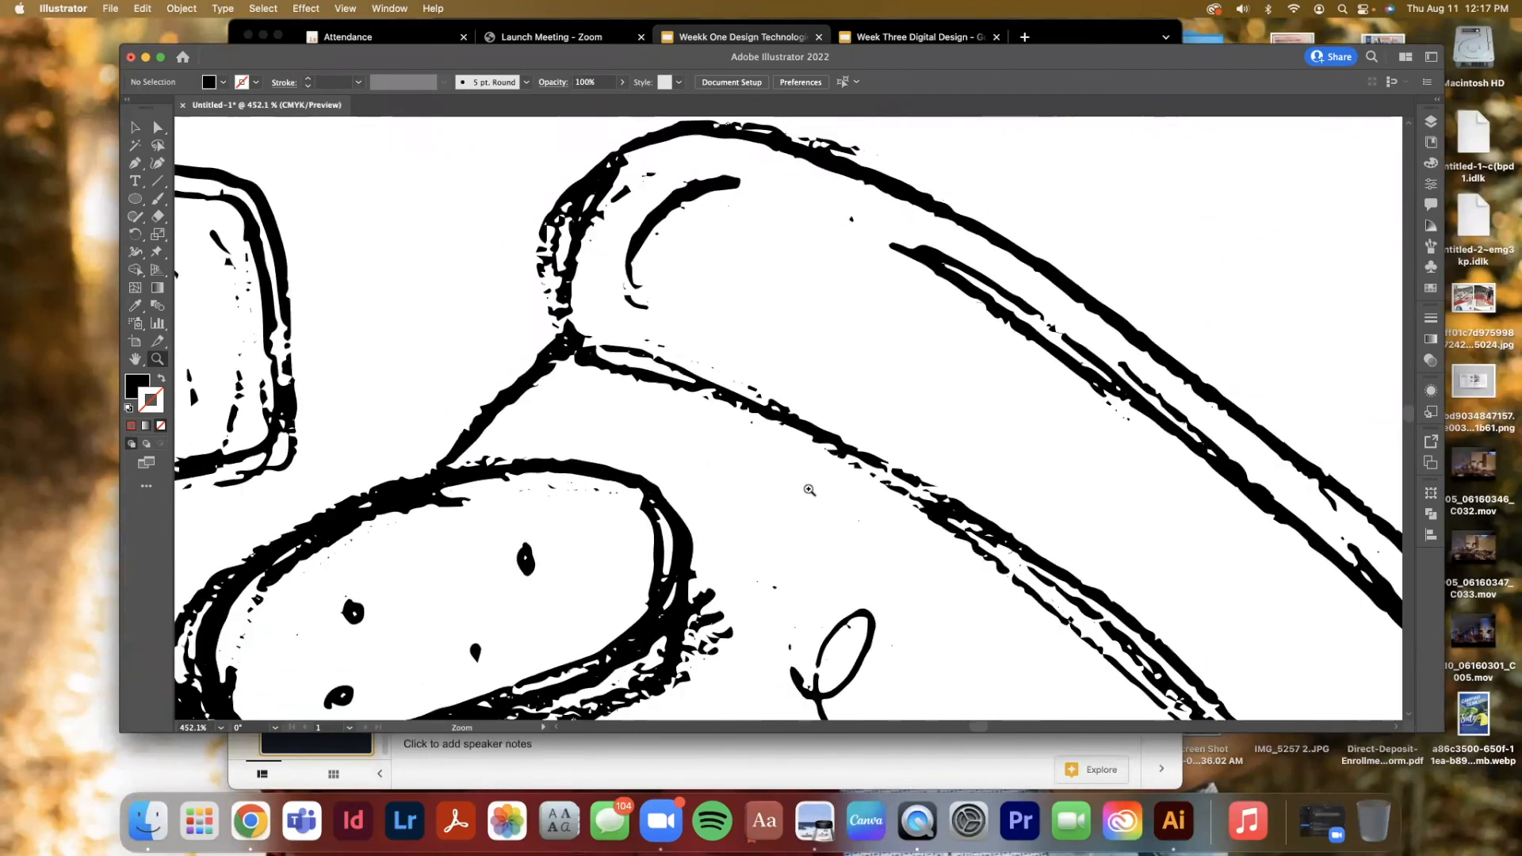
click(158, 127)
click(580, 204)
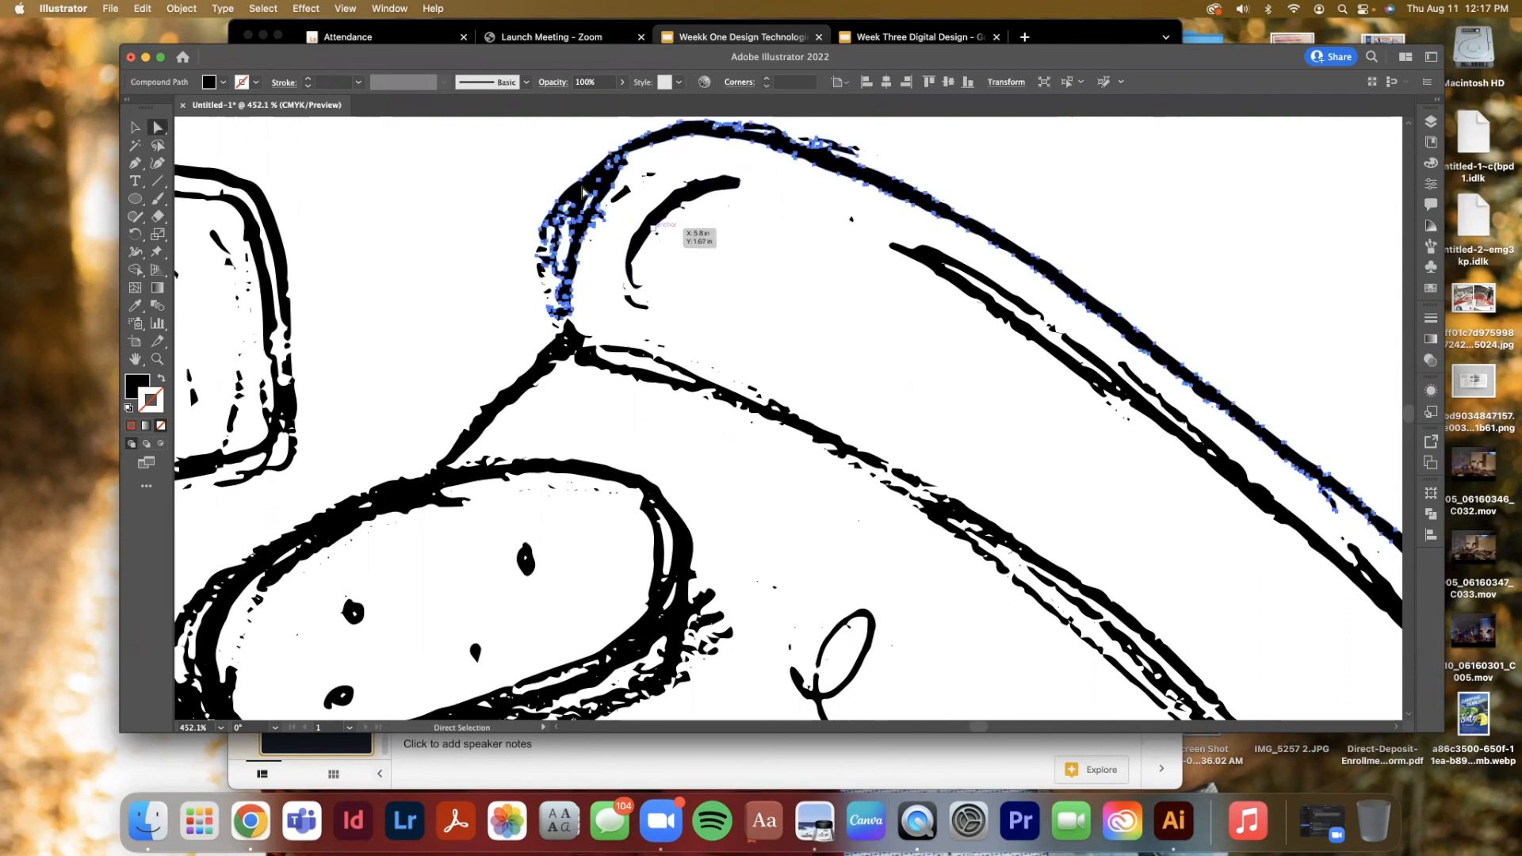
click(587, 188)
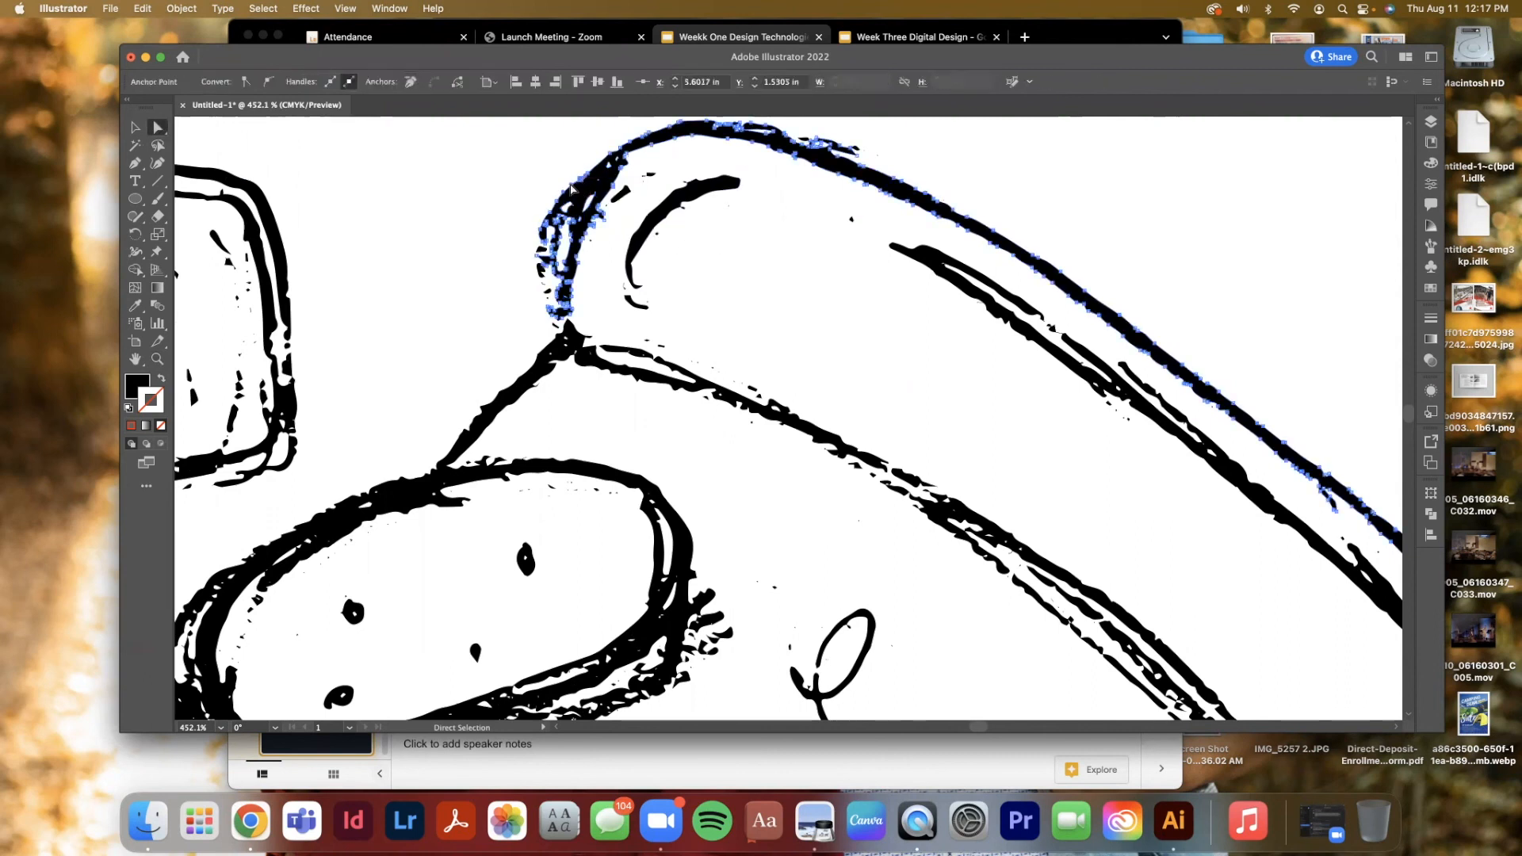
drag(587, 189, 581, 183)
click(534, 180)
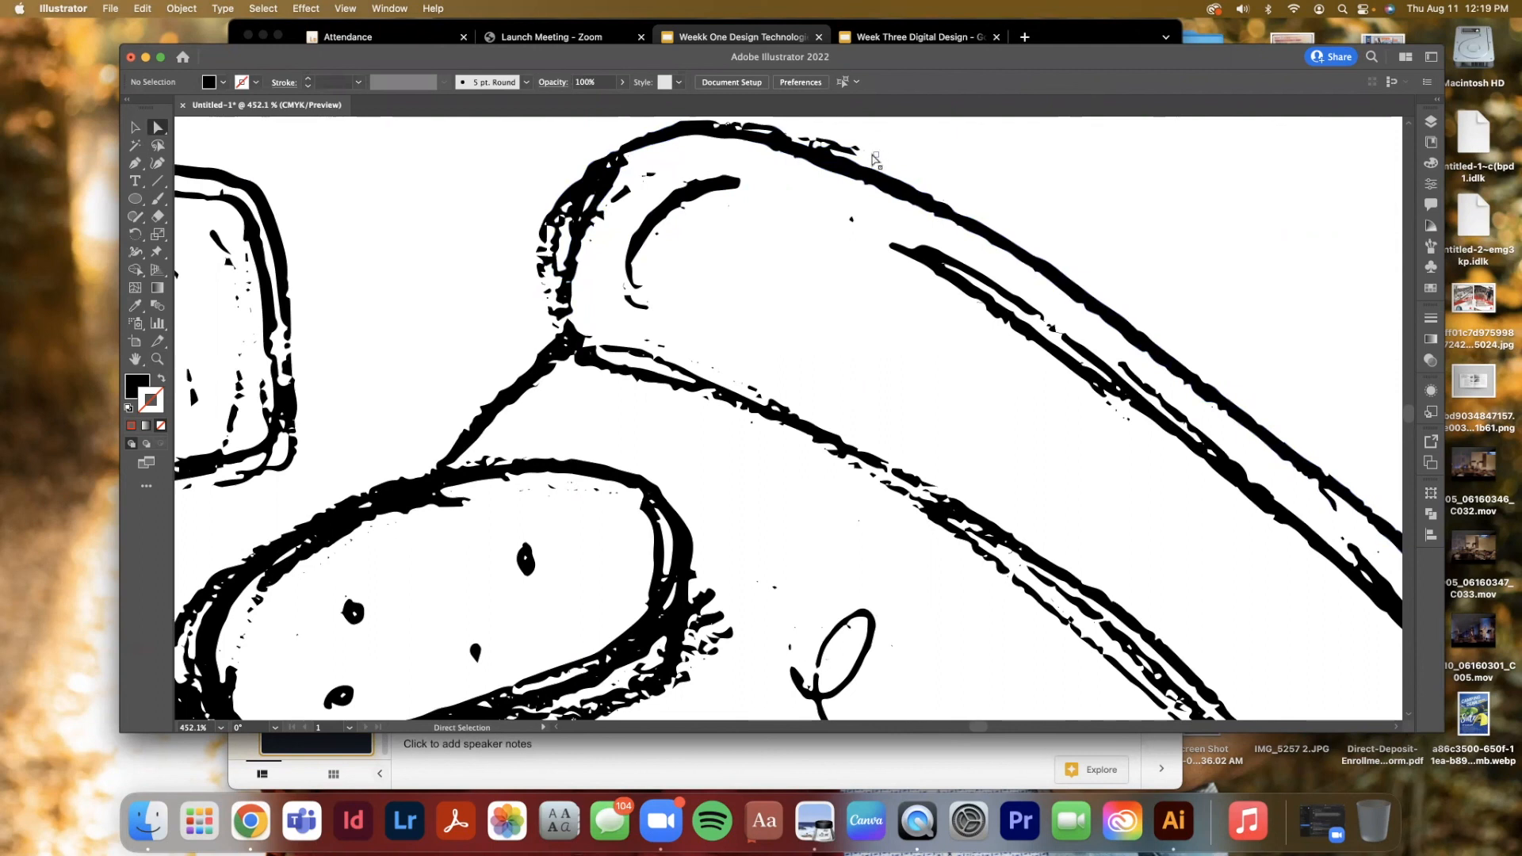
mouse_move(875, 158)
mouse_down()
mouse_move(862, 140)
mouse_move(894, 165)
mouse_up()
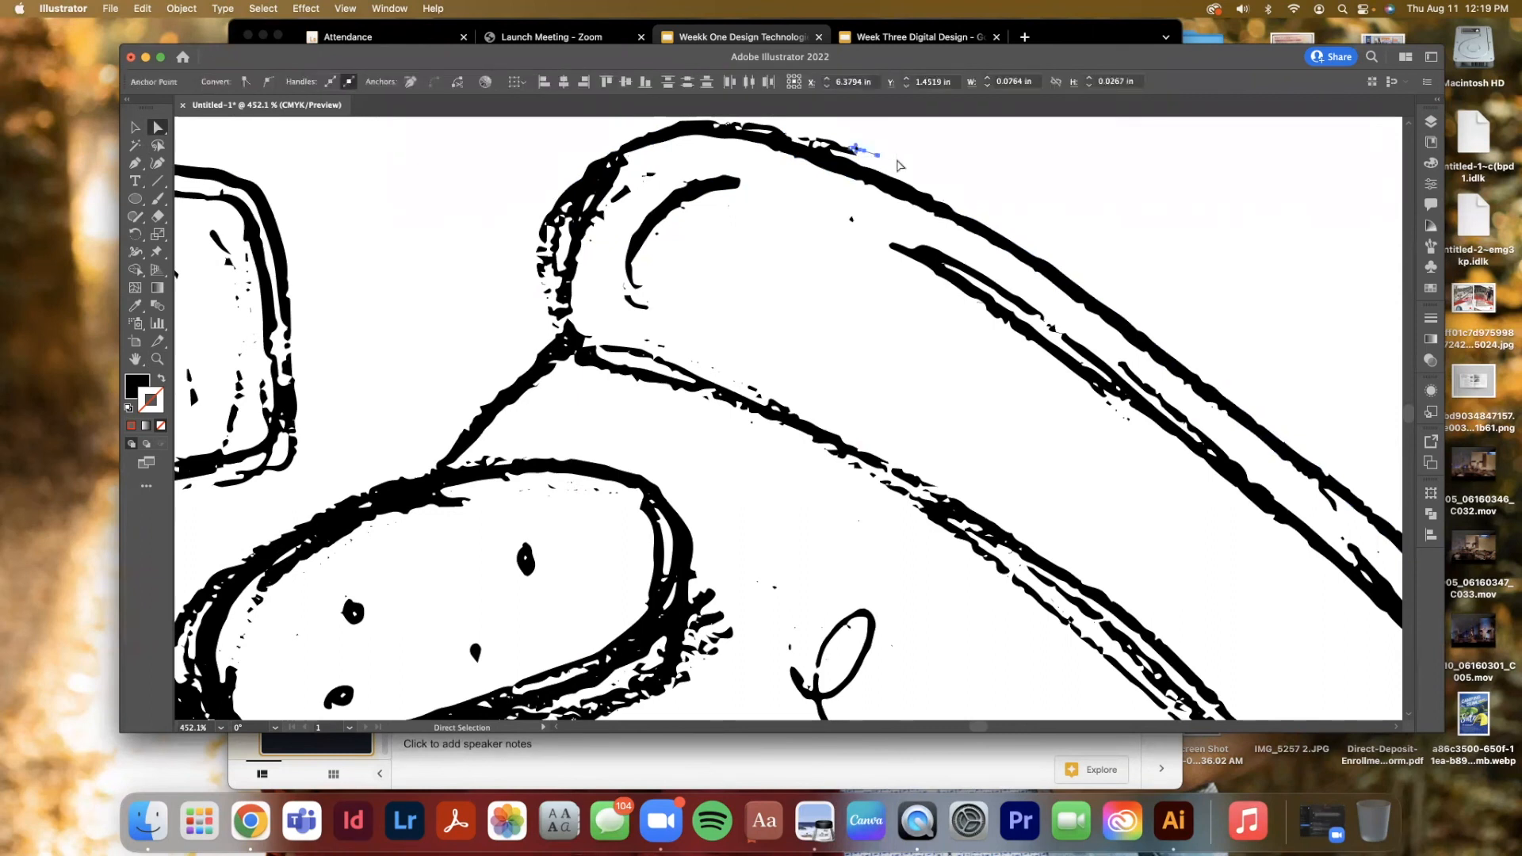
click(898, 165)
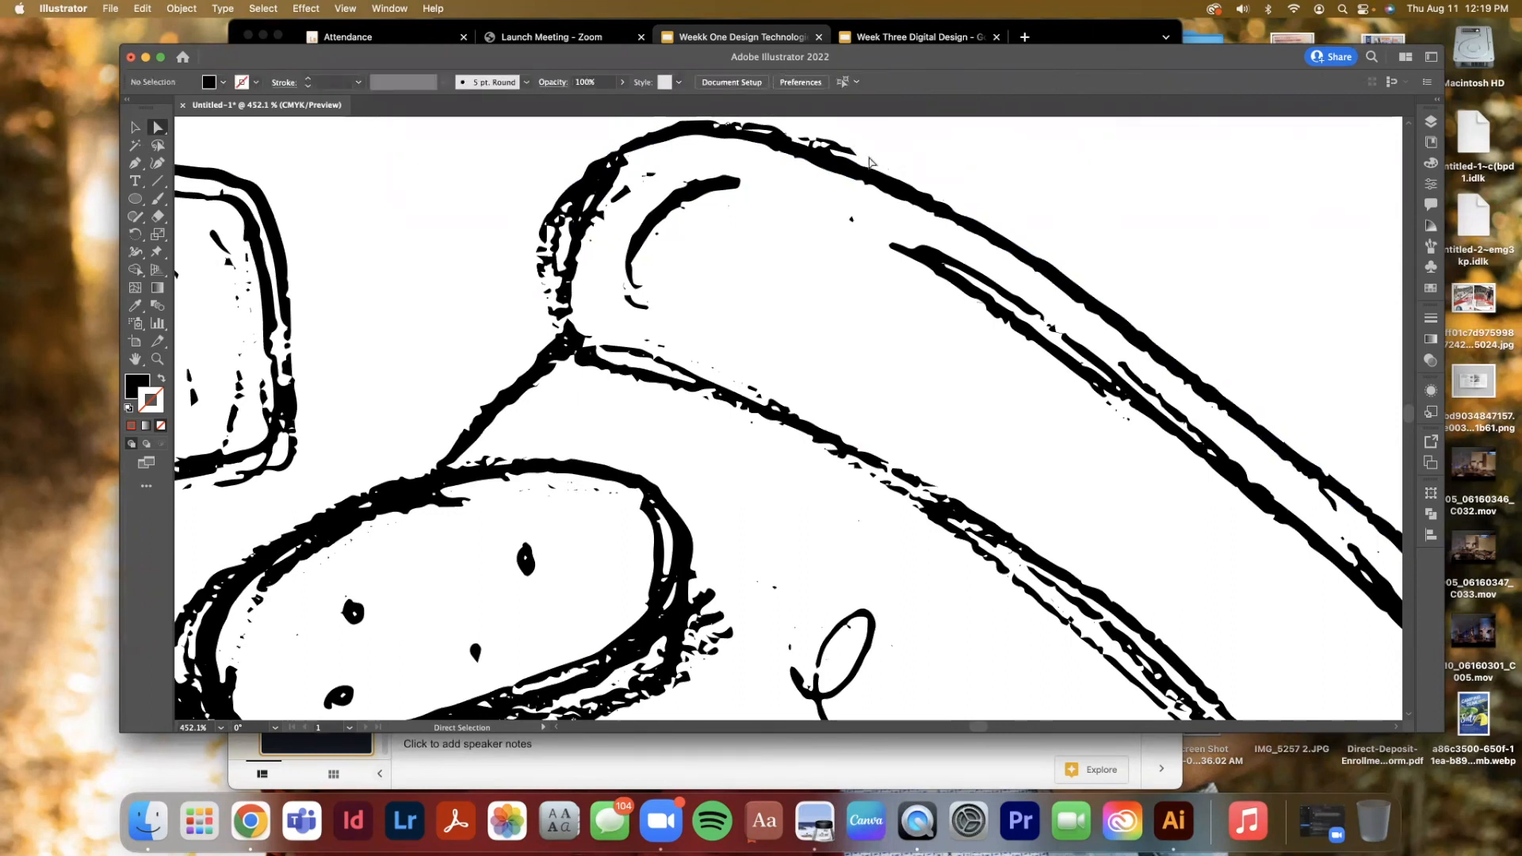
Fit the artboard in the window, make Pizza copy the active layer, and pick the Eraser tool
key(super+0)
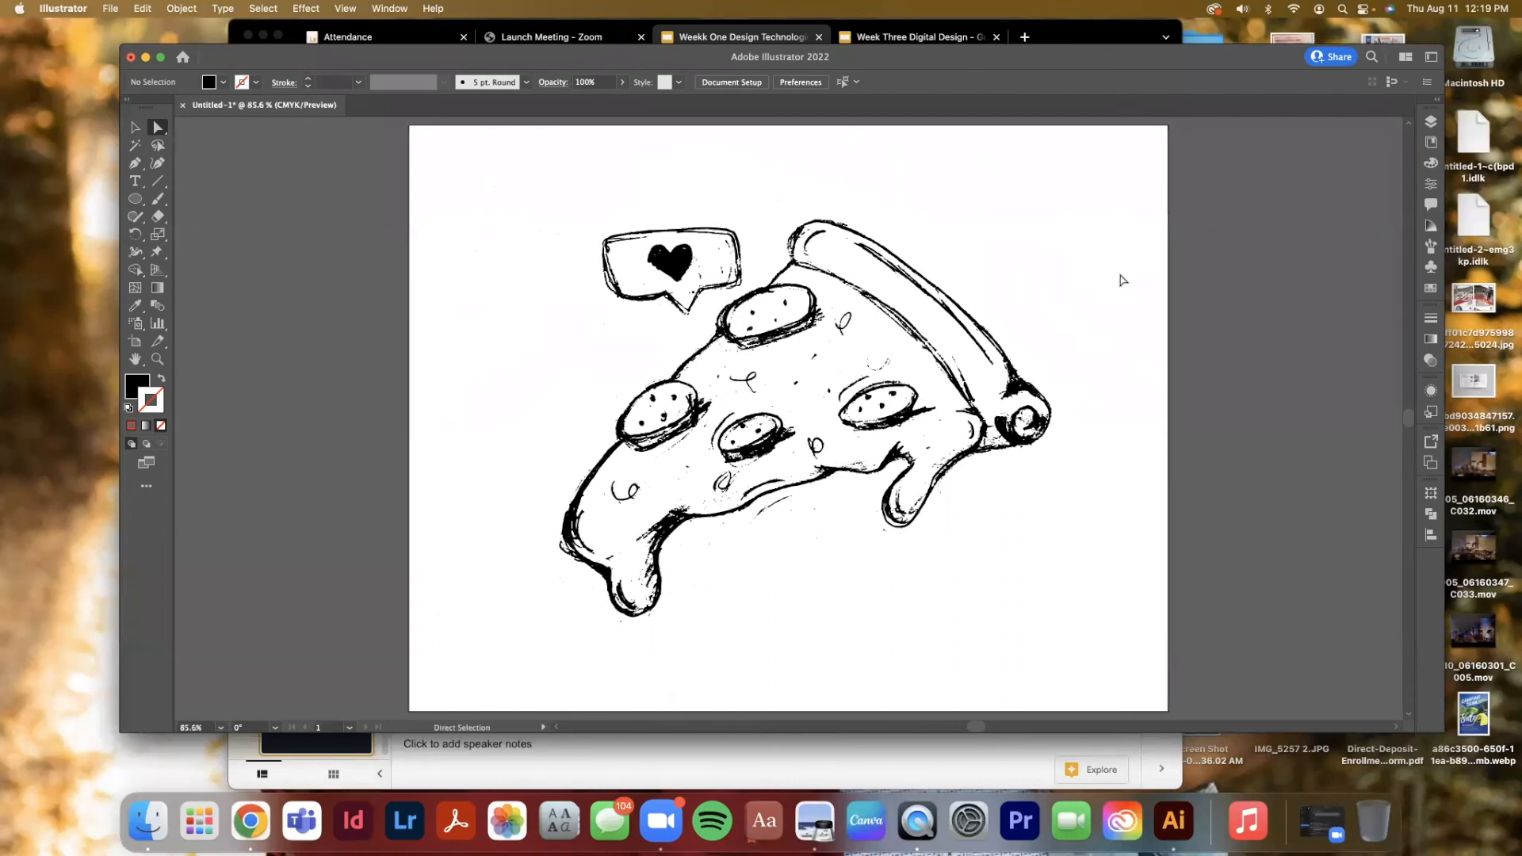
scroll(1122, 279, right, 5)
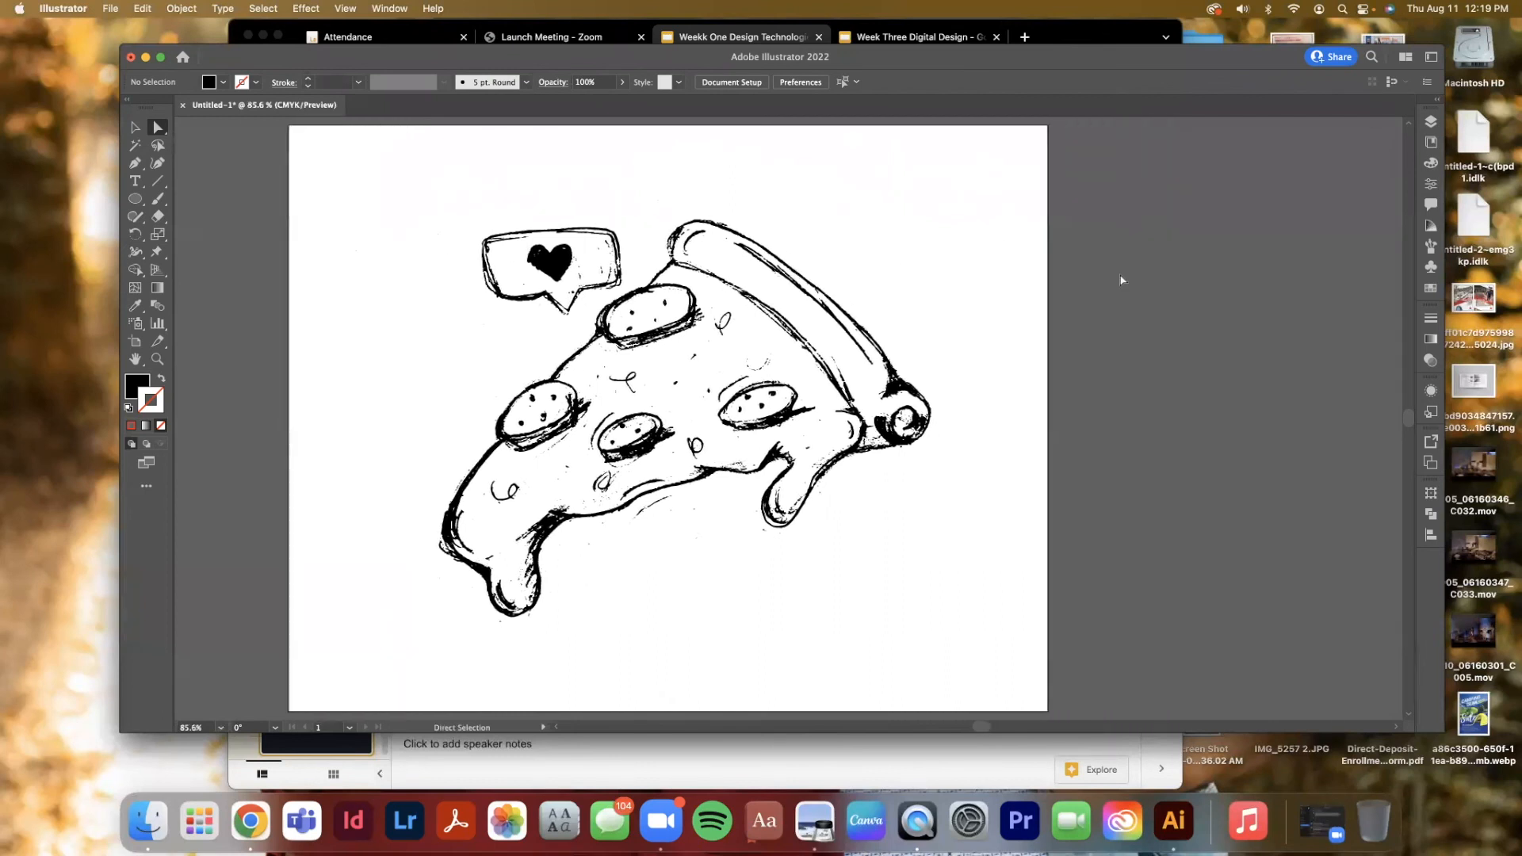
click(1431, 121)
click(1136, 170)
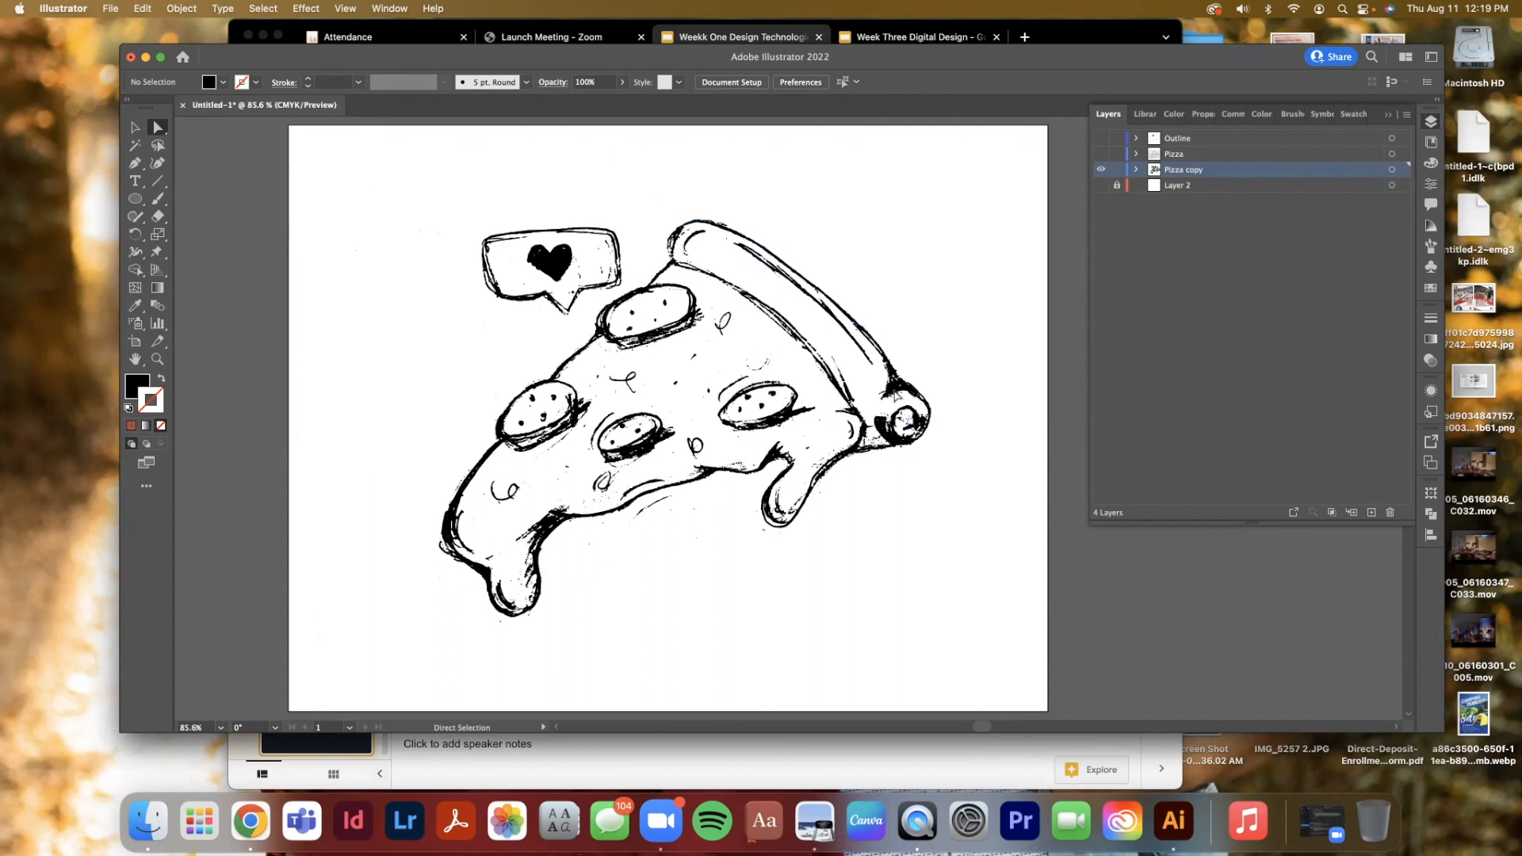
click(158, 215)
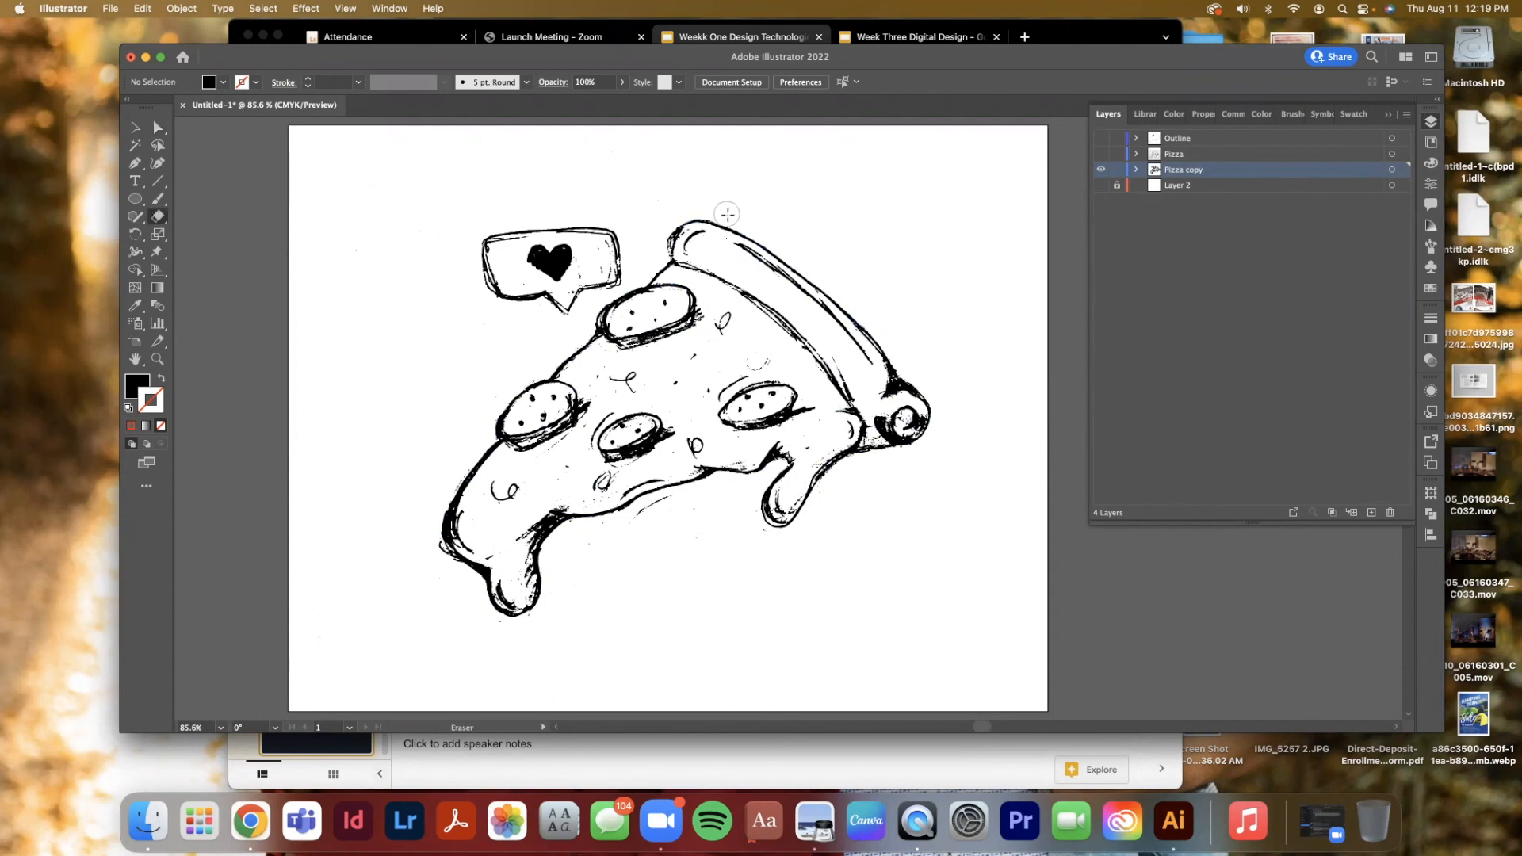